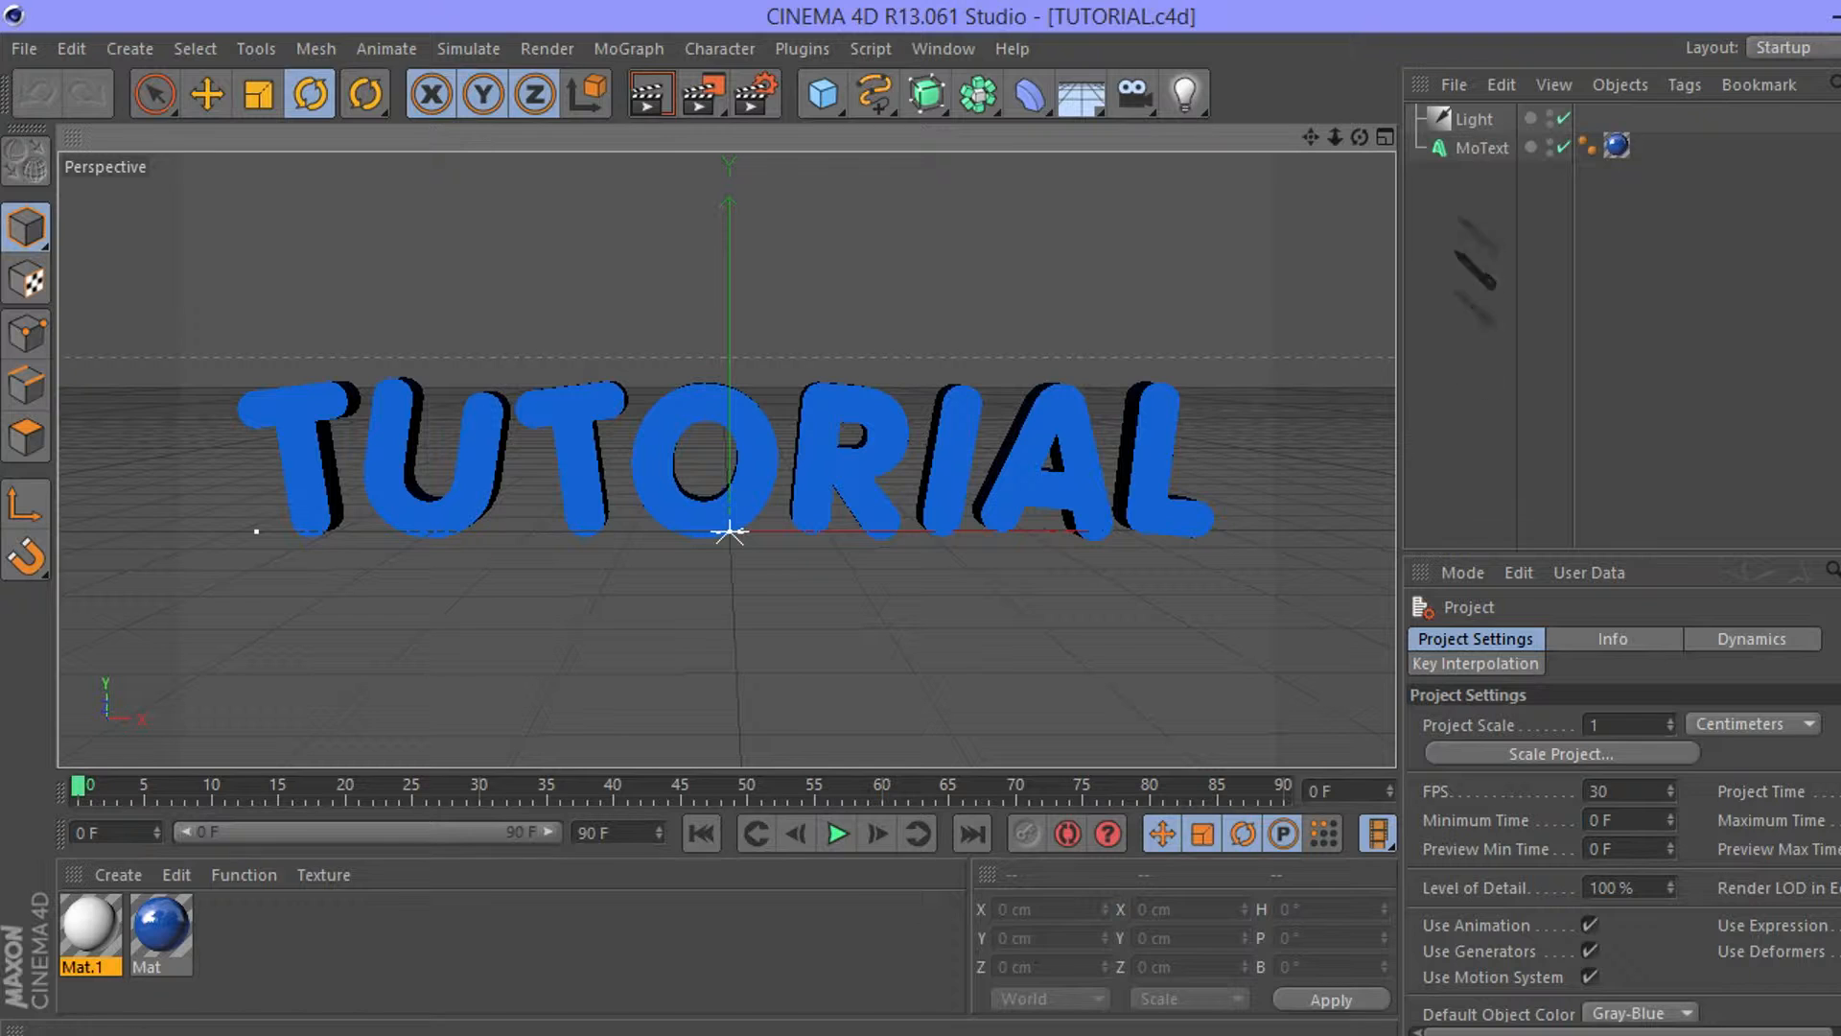
# Select the MoText object and record a keyframe for it at frame 0.
pyautogui.click(1485, 152)
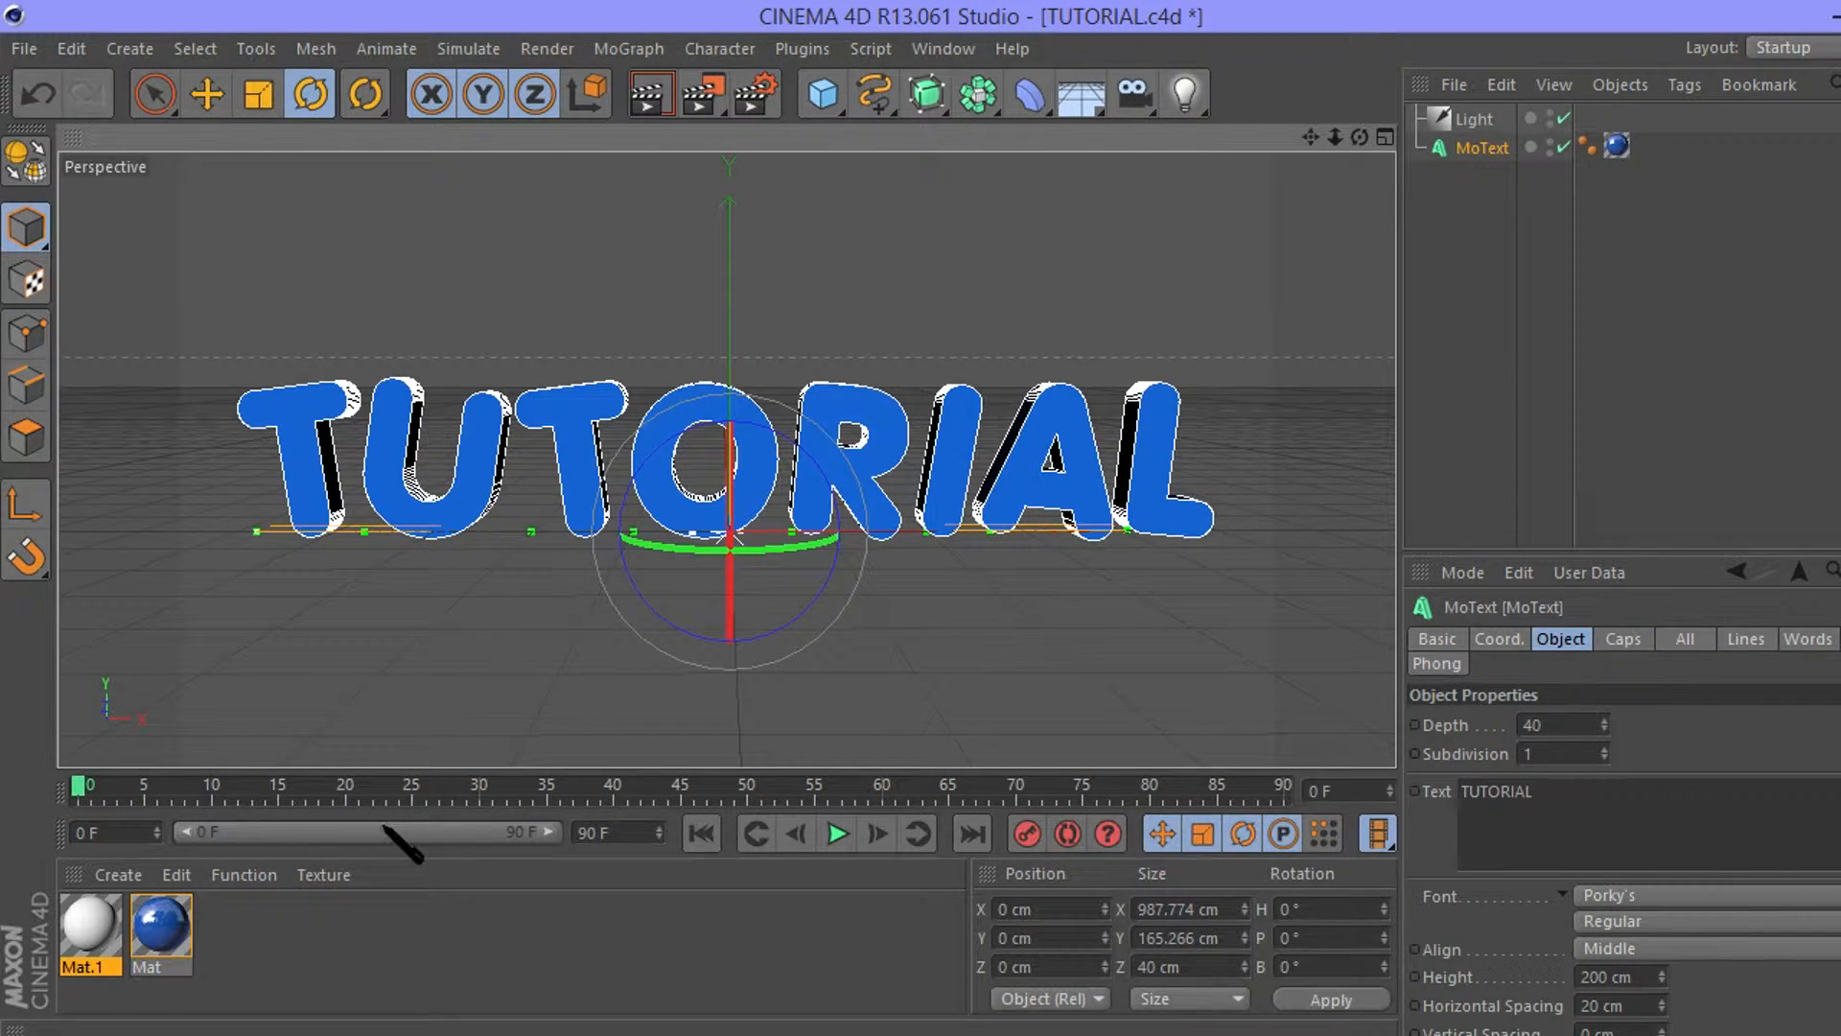
pyautogui.moveTo(79, 788)
pyautogui.mouseDown()
pyautogui.moveTo(398, 786)
pyautogui.moveTo(55, 784)
pyautogui.moveTo(89, 788)
pyautogui.mouseUp()
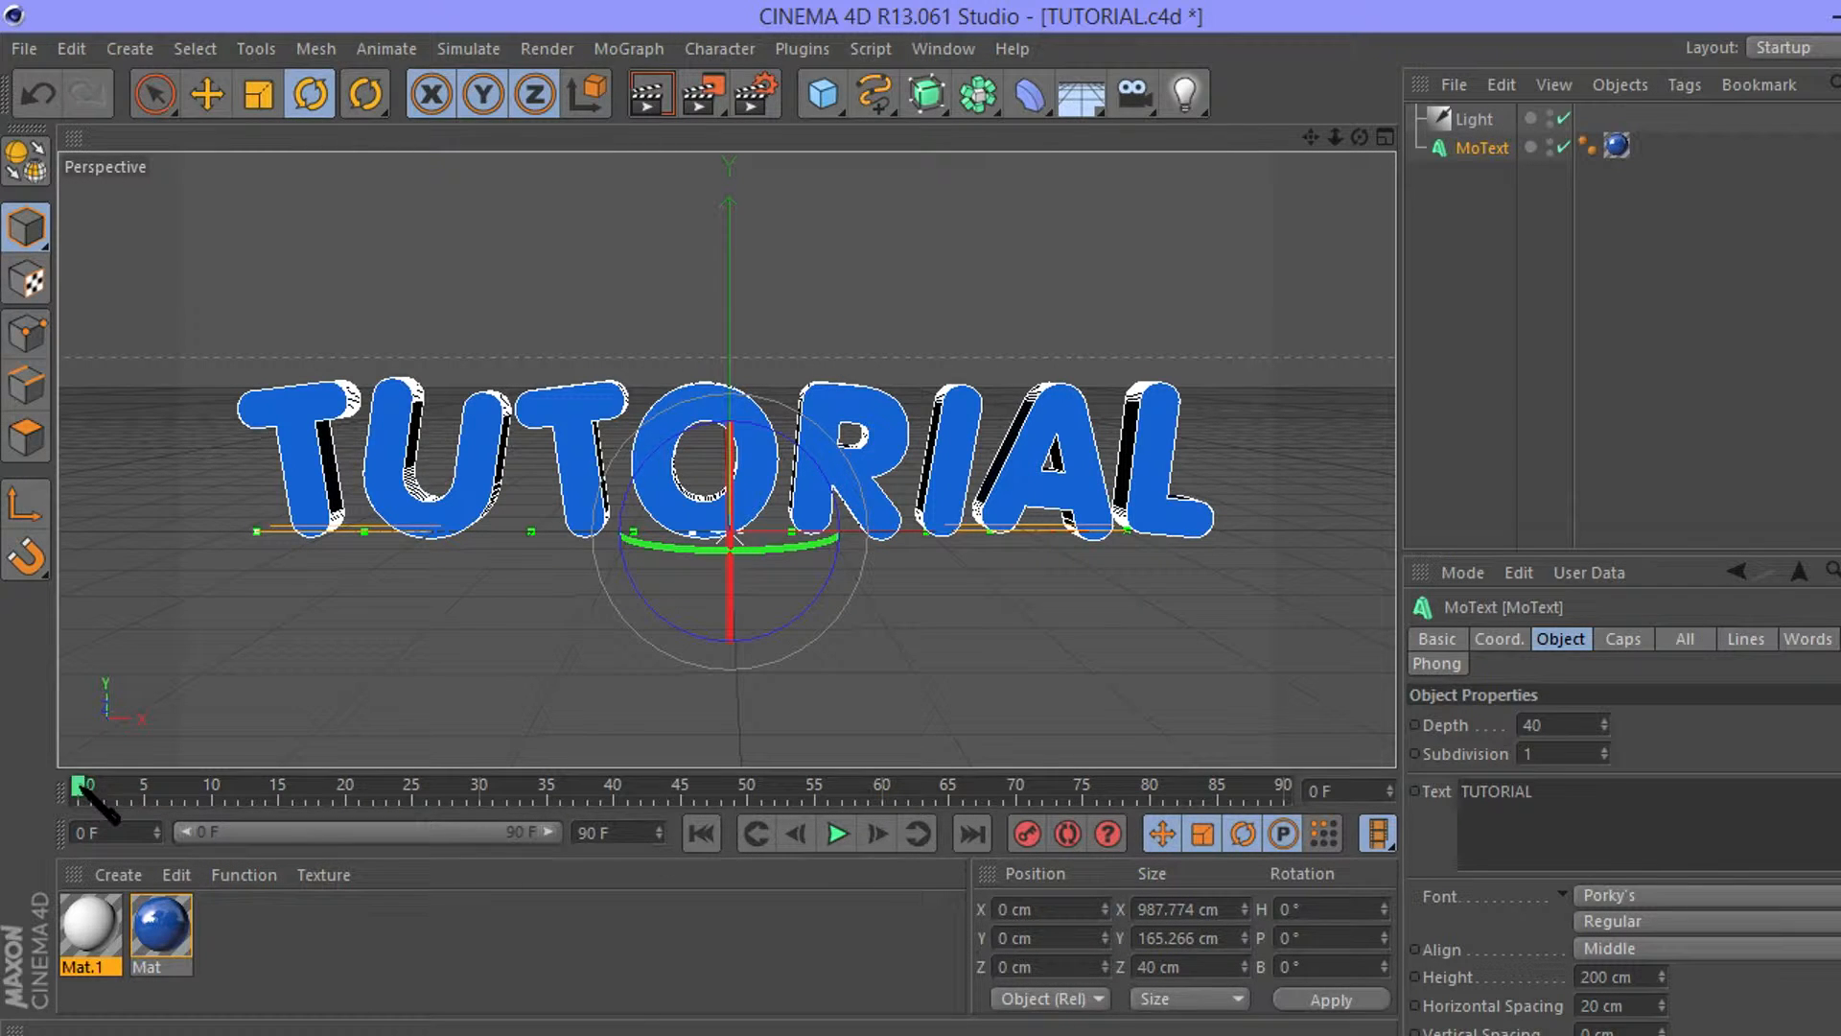
pyautogui.click(278, 788)
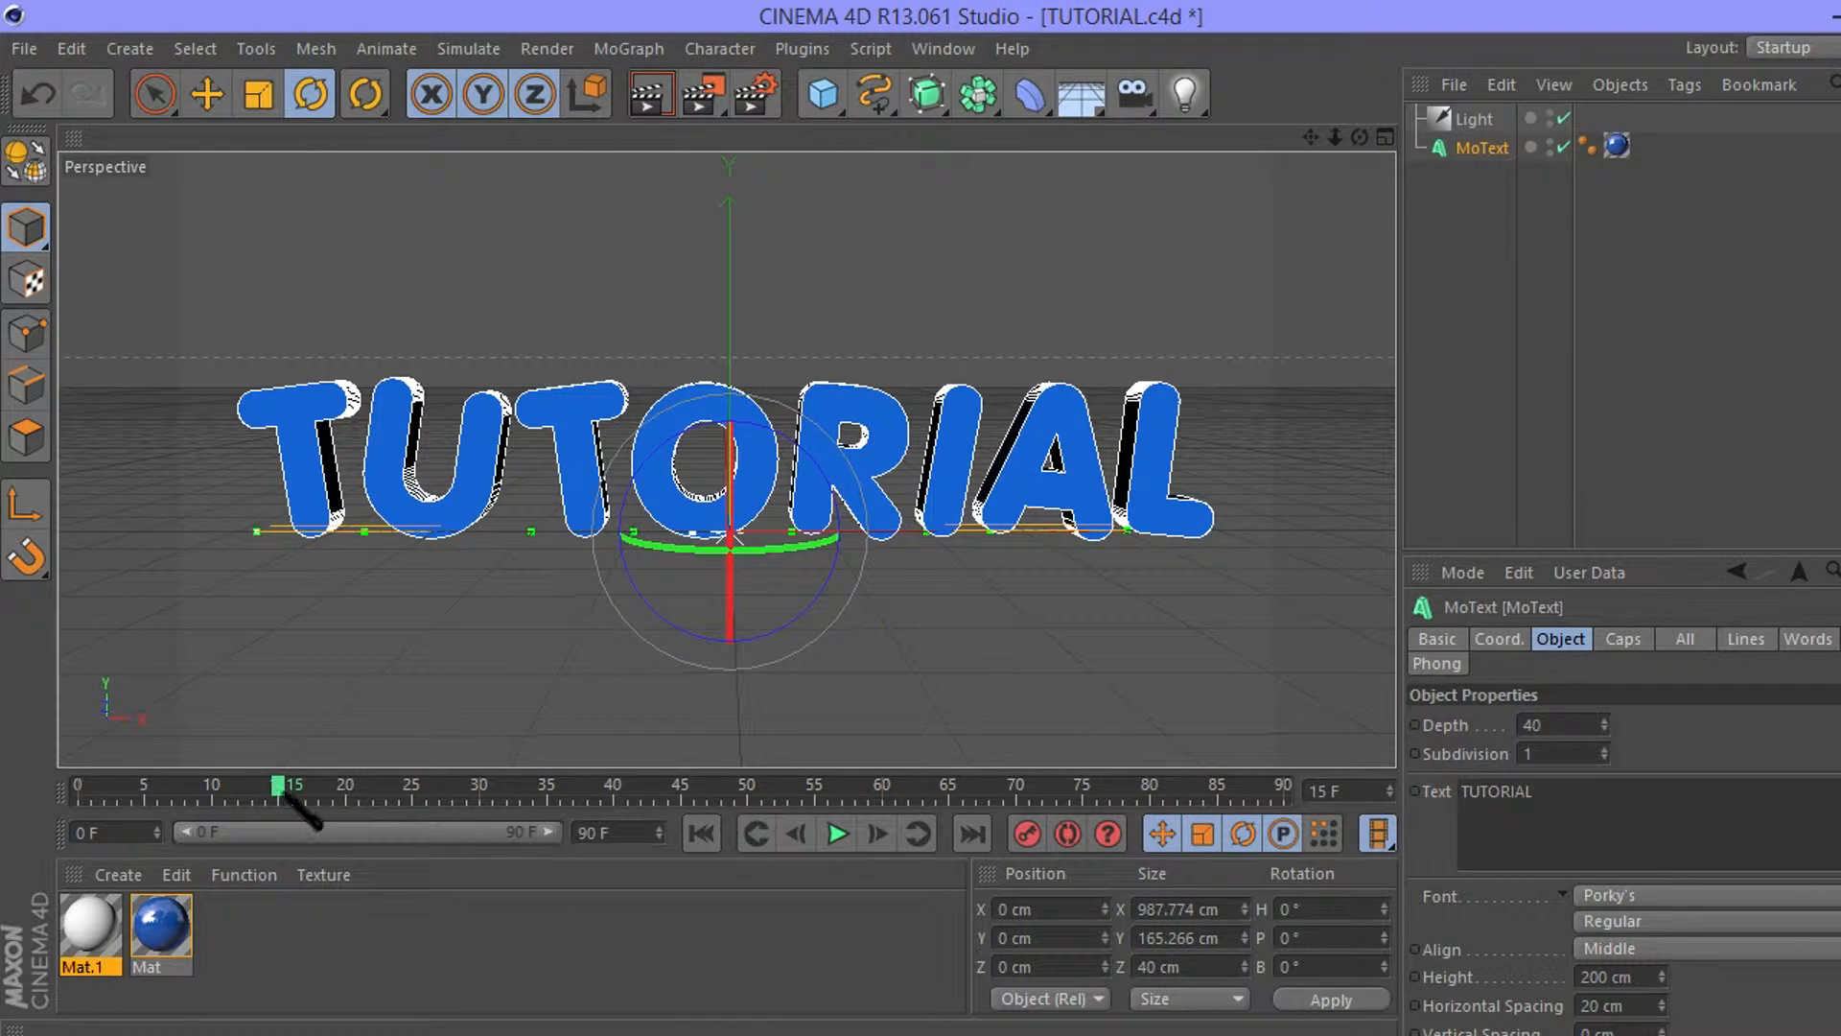
pyautogui.moveTo(277, 789); pyautogui.dragTo(24, 790)
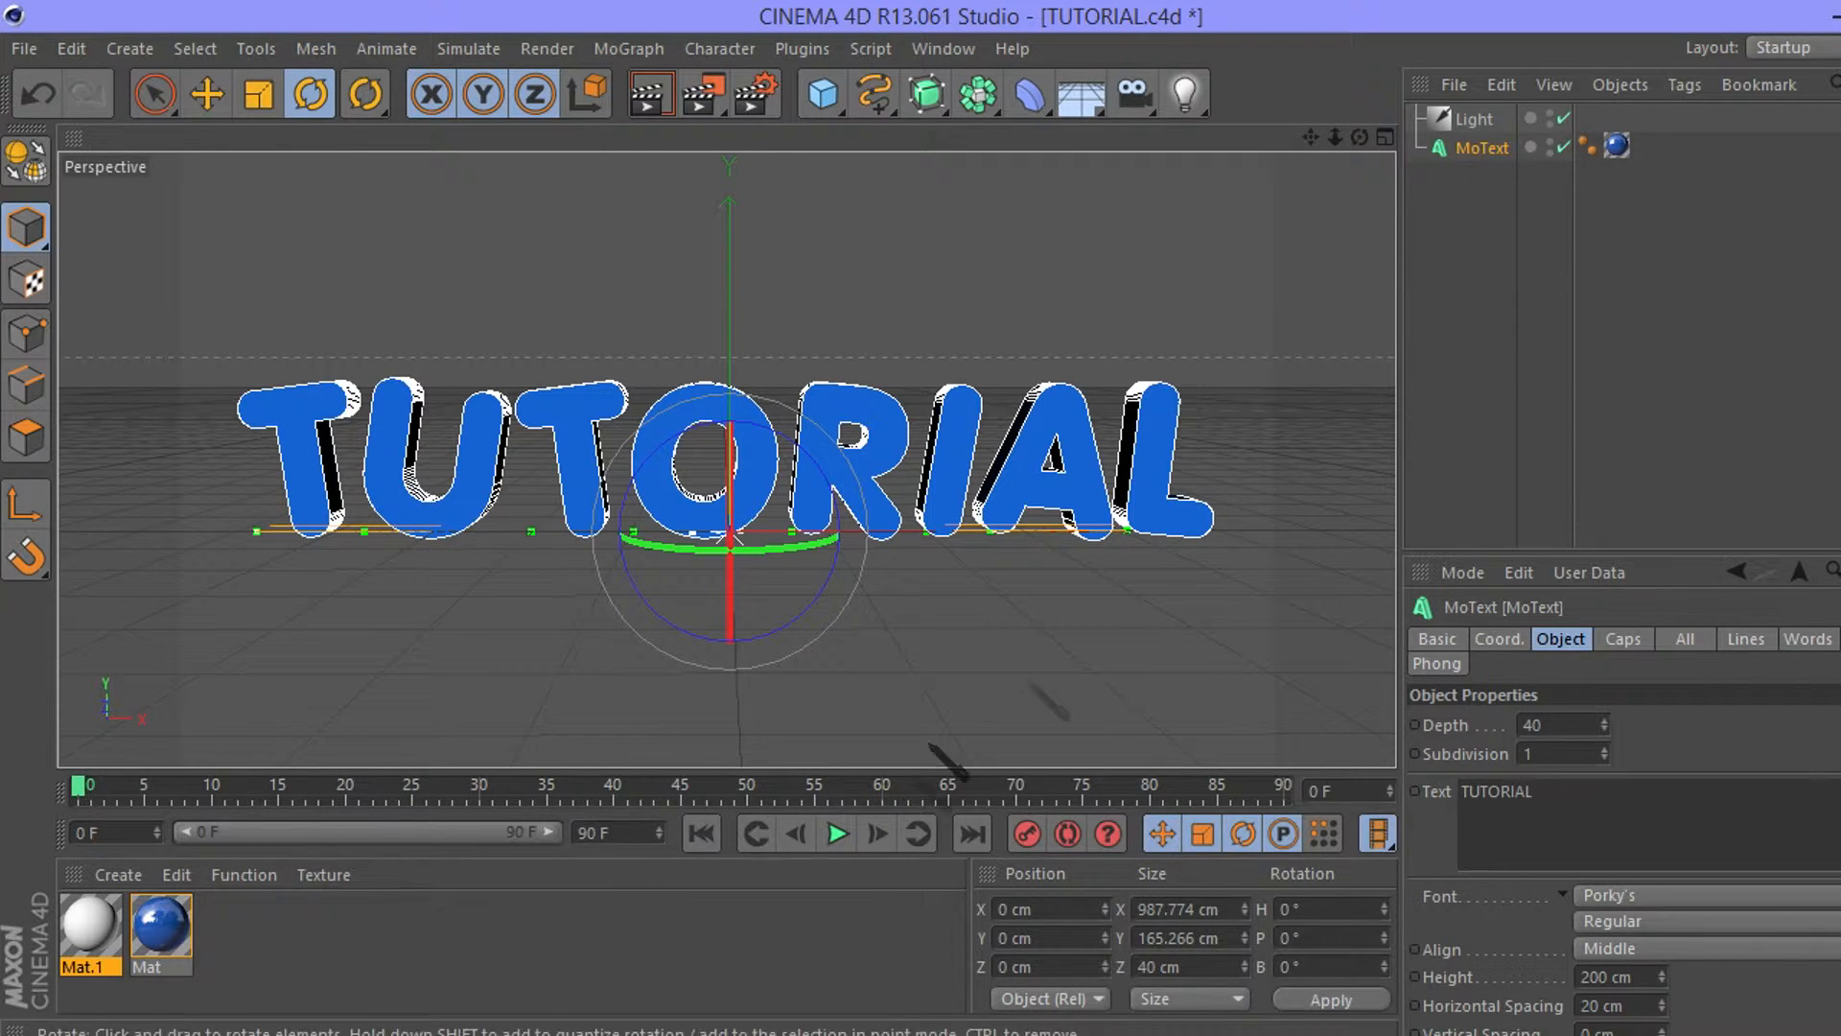
pyautogui.click(1028, 834)
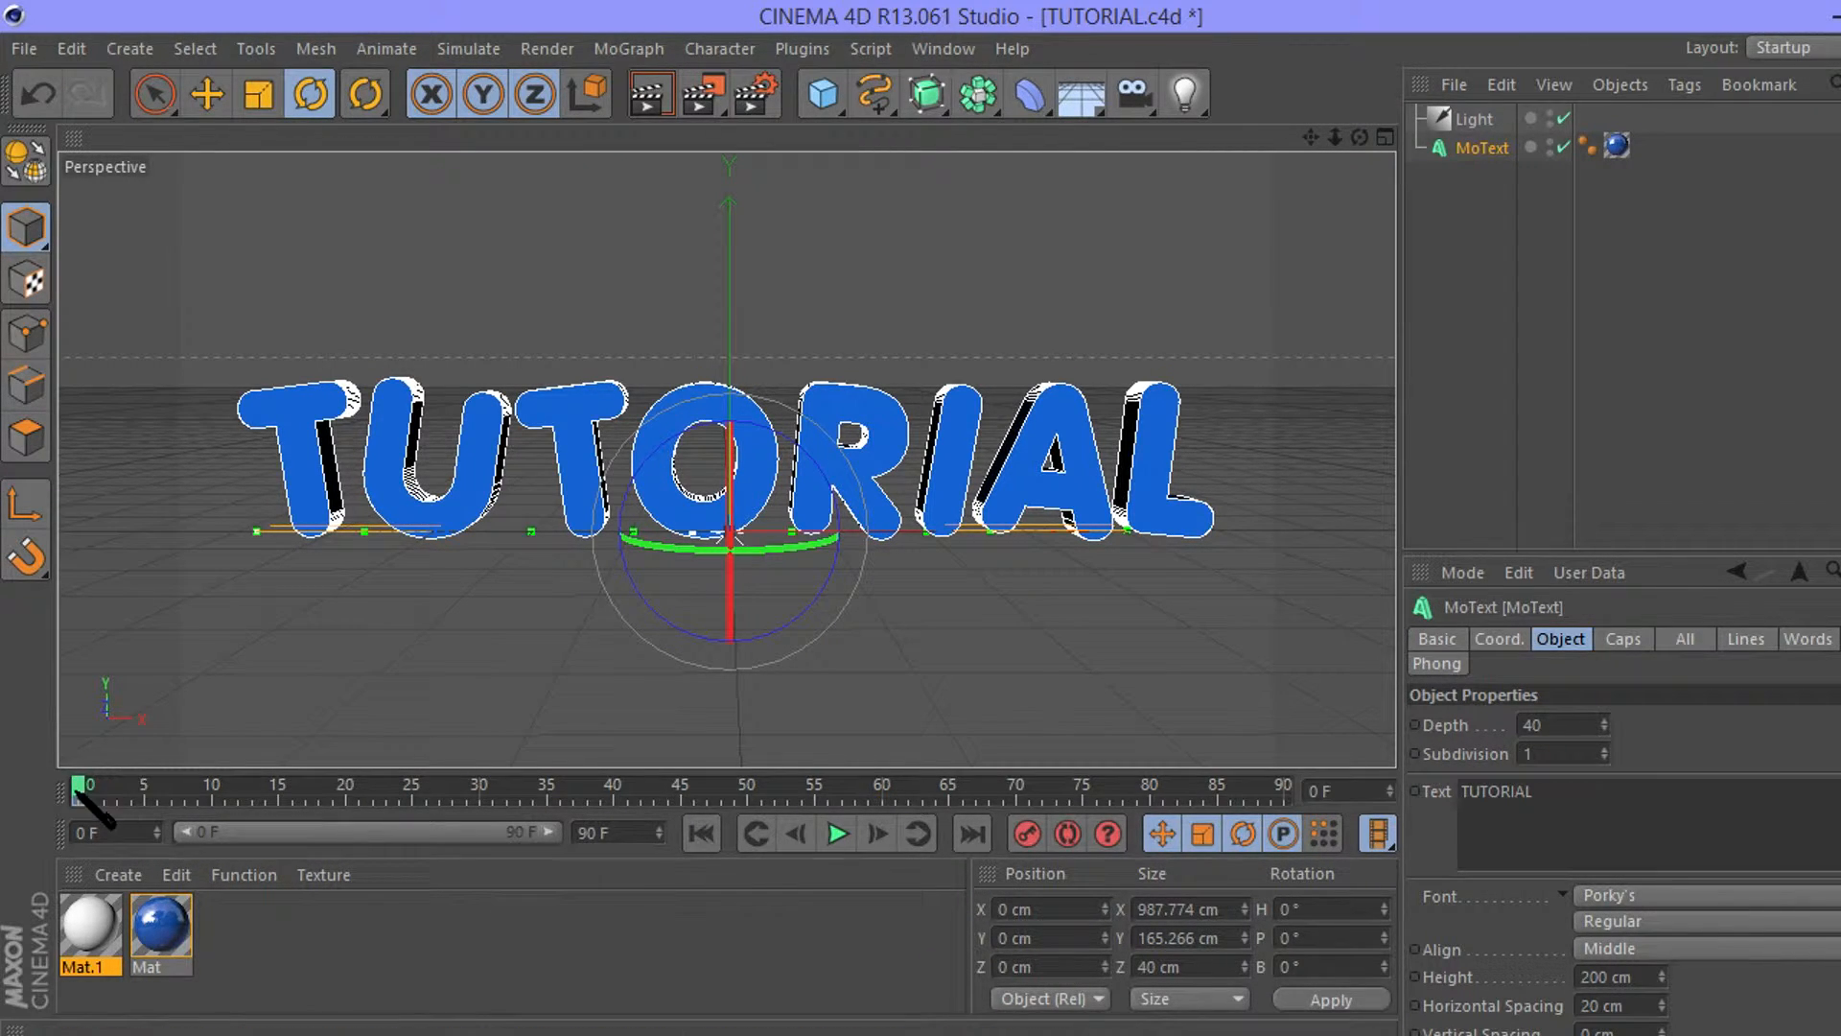
# Move the MoText straight up out of view to a Y position of about 525 cm, with the timeline at frame 25.
pyautogui.moveTo(76, 792); pyautogui.dragTo(414, 808)
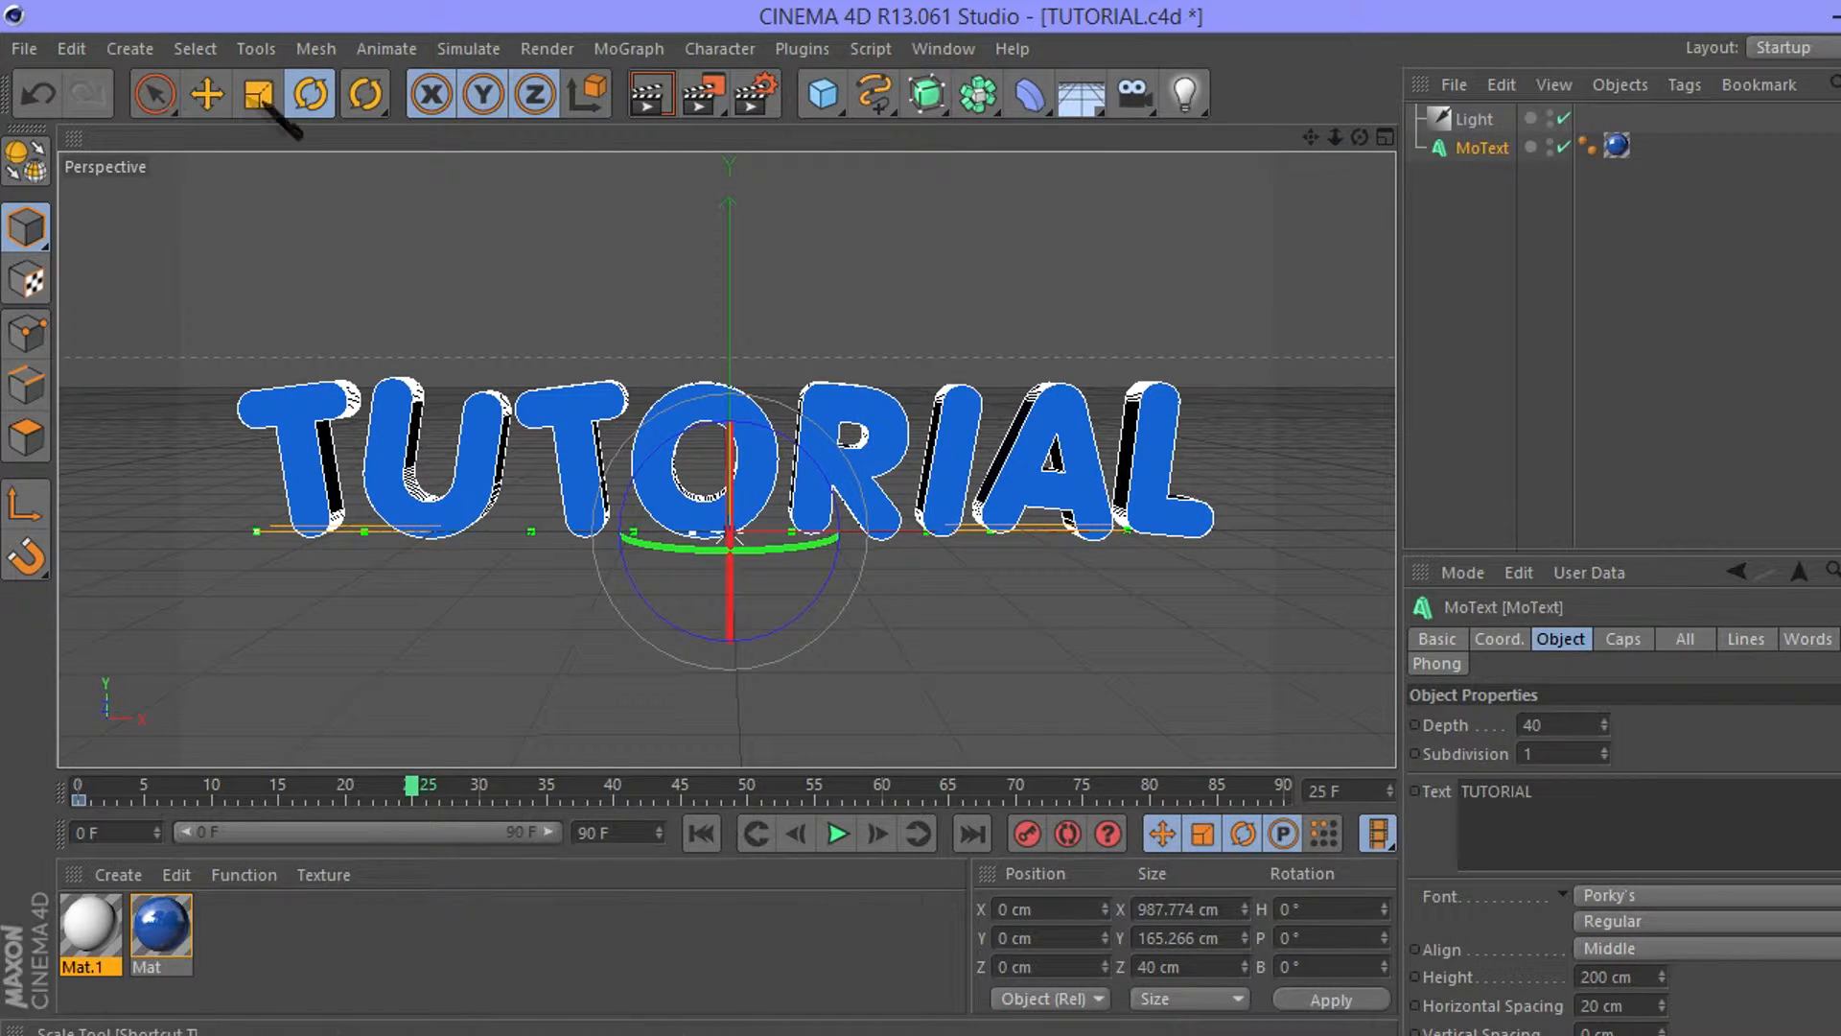
pyautogui.click(206, 93)
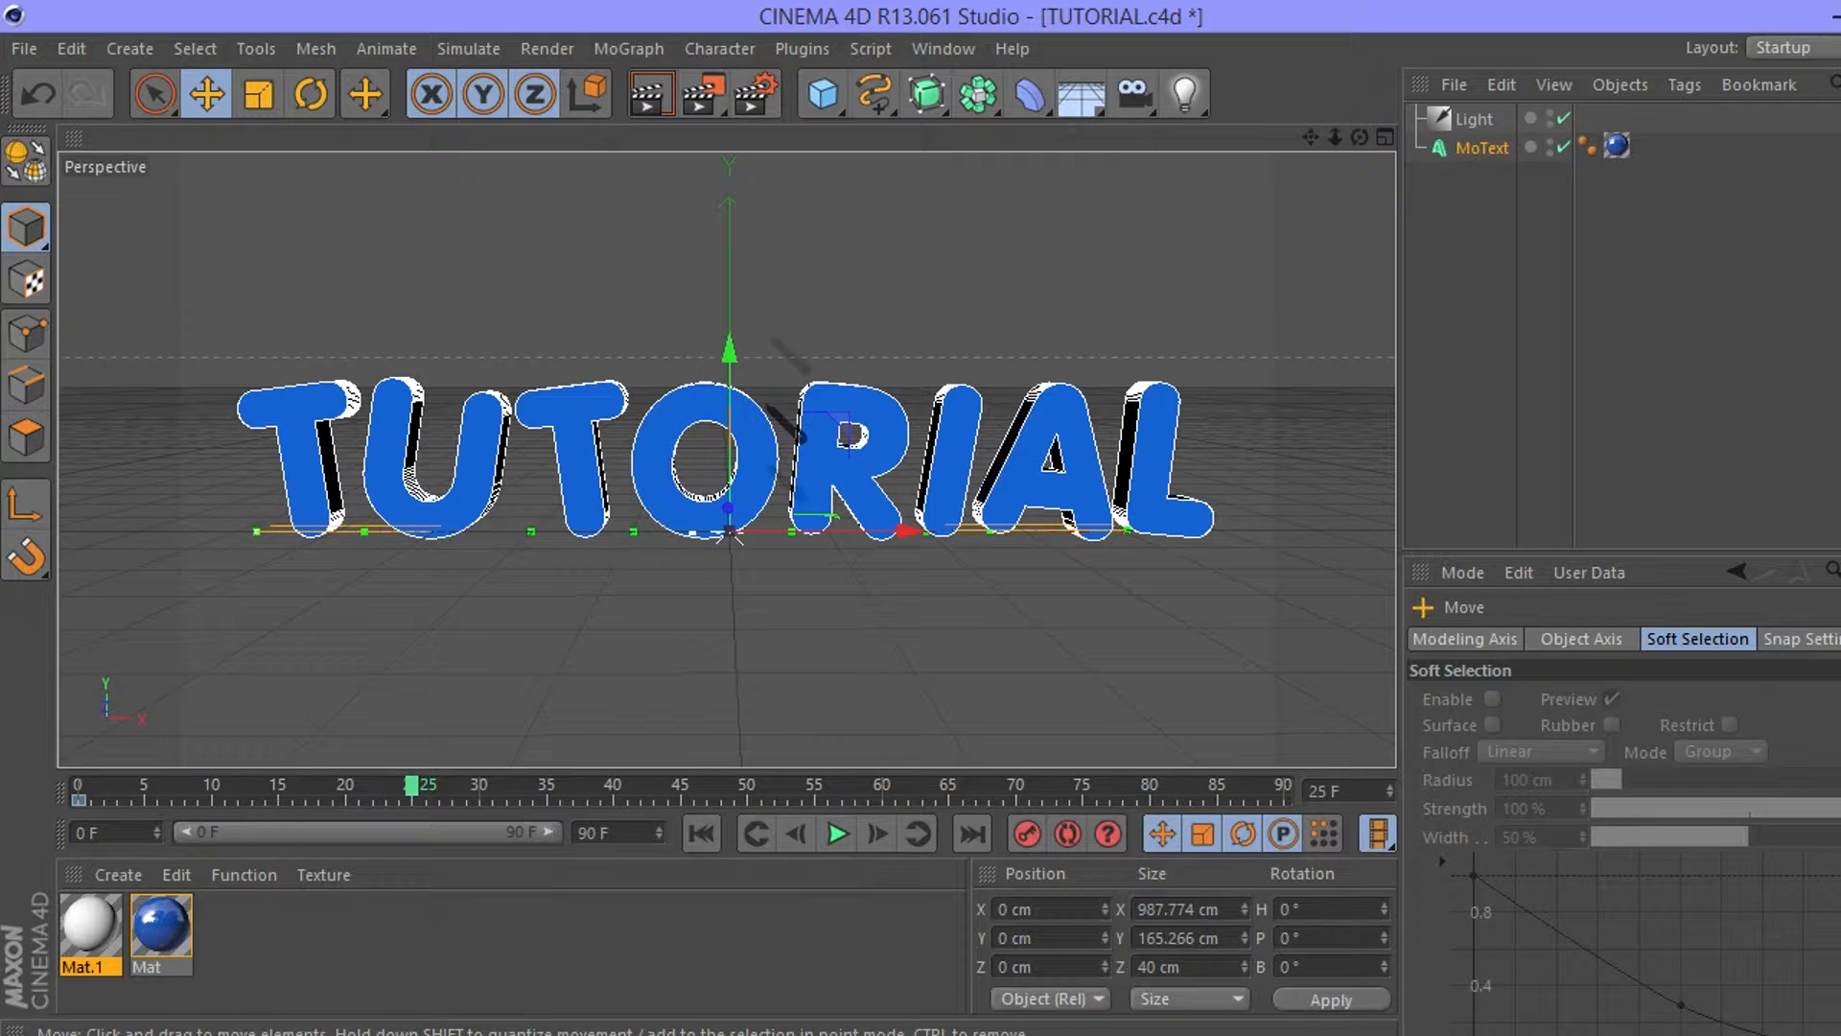
pyautogui.moveTo(732, 358); pyautogui.dragTo(727, 151)
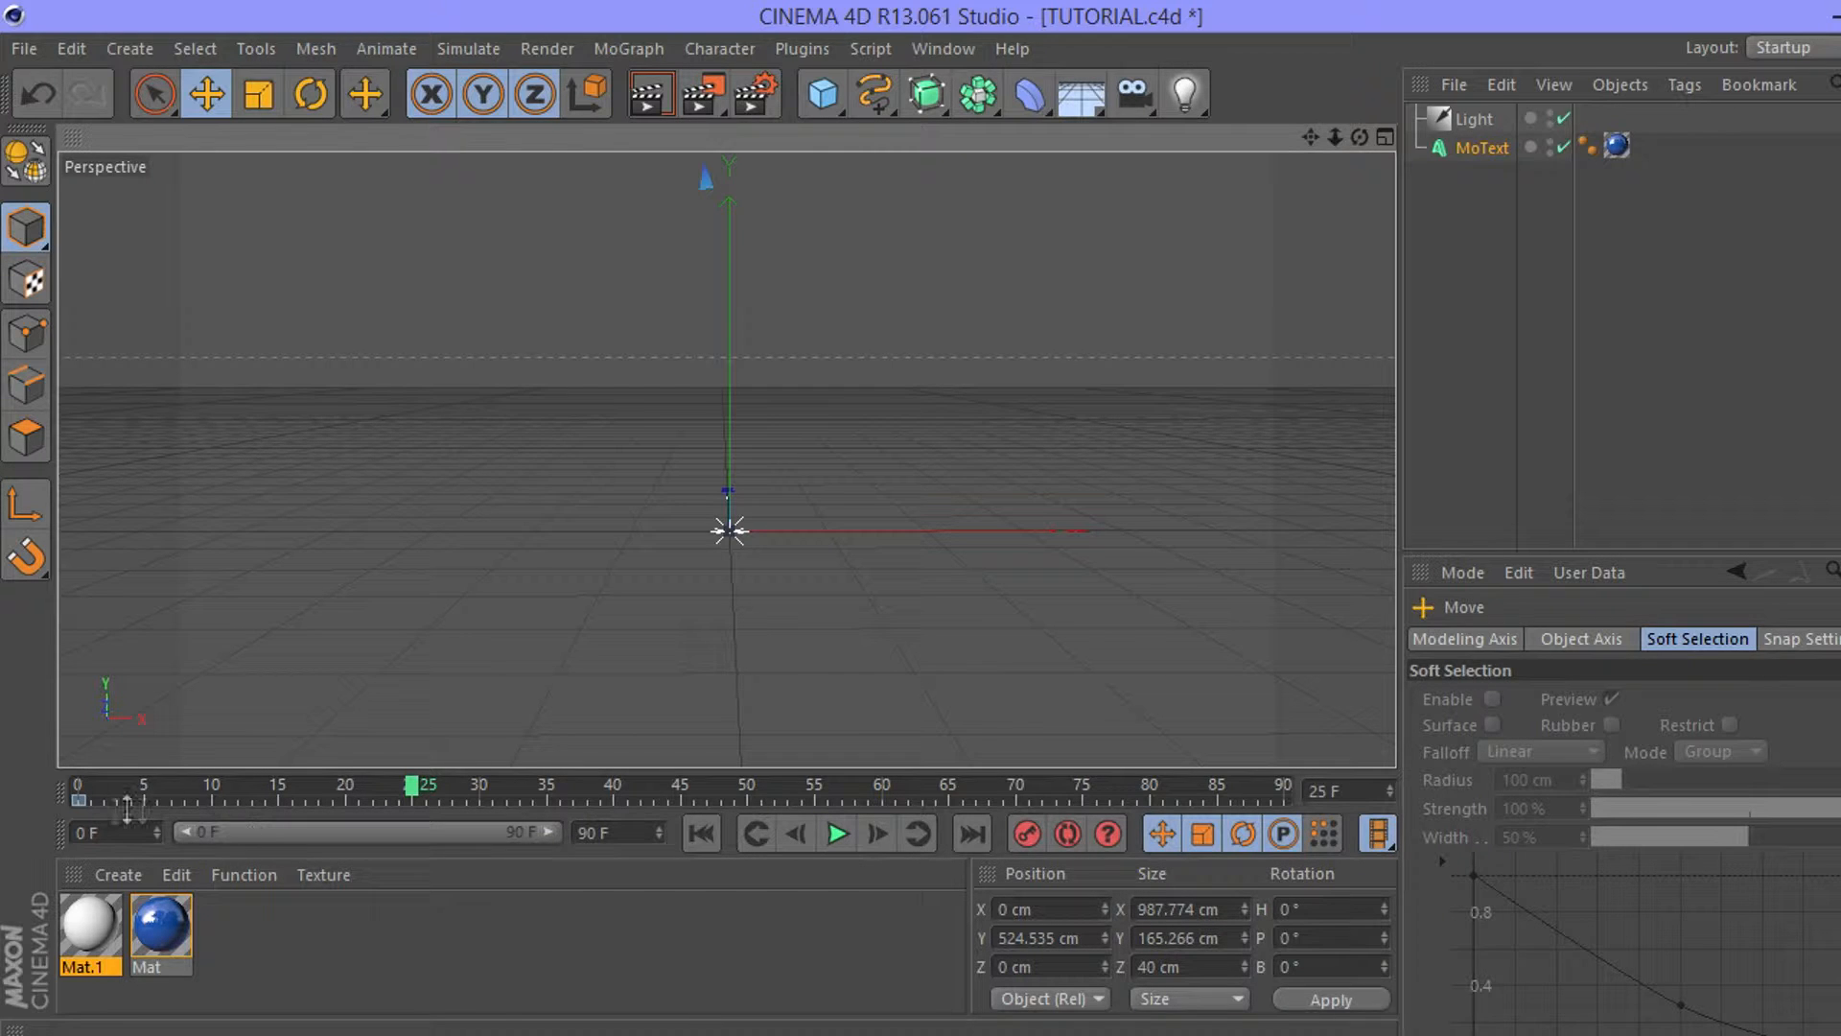
# Replace the keyframe at frame 0 with a new one that records the text's raised position.
pyautogui.click(77, 800)
pyautogui.press('Delete')
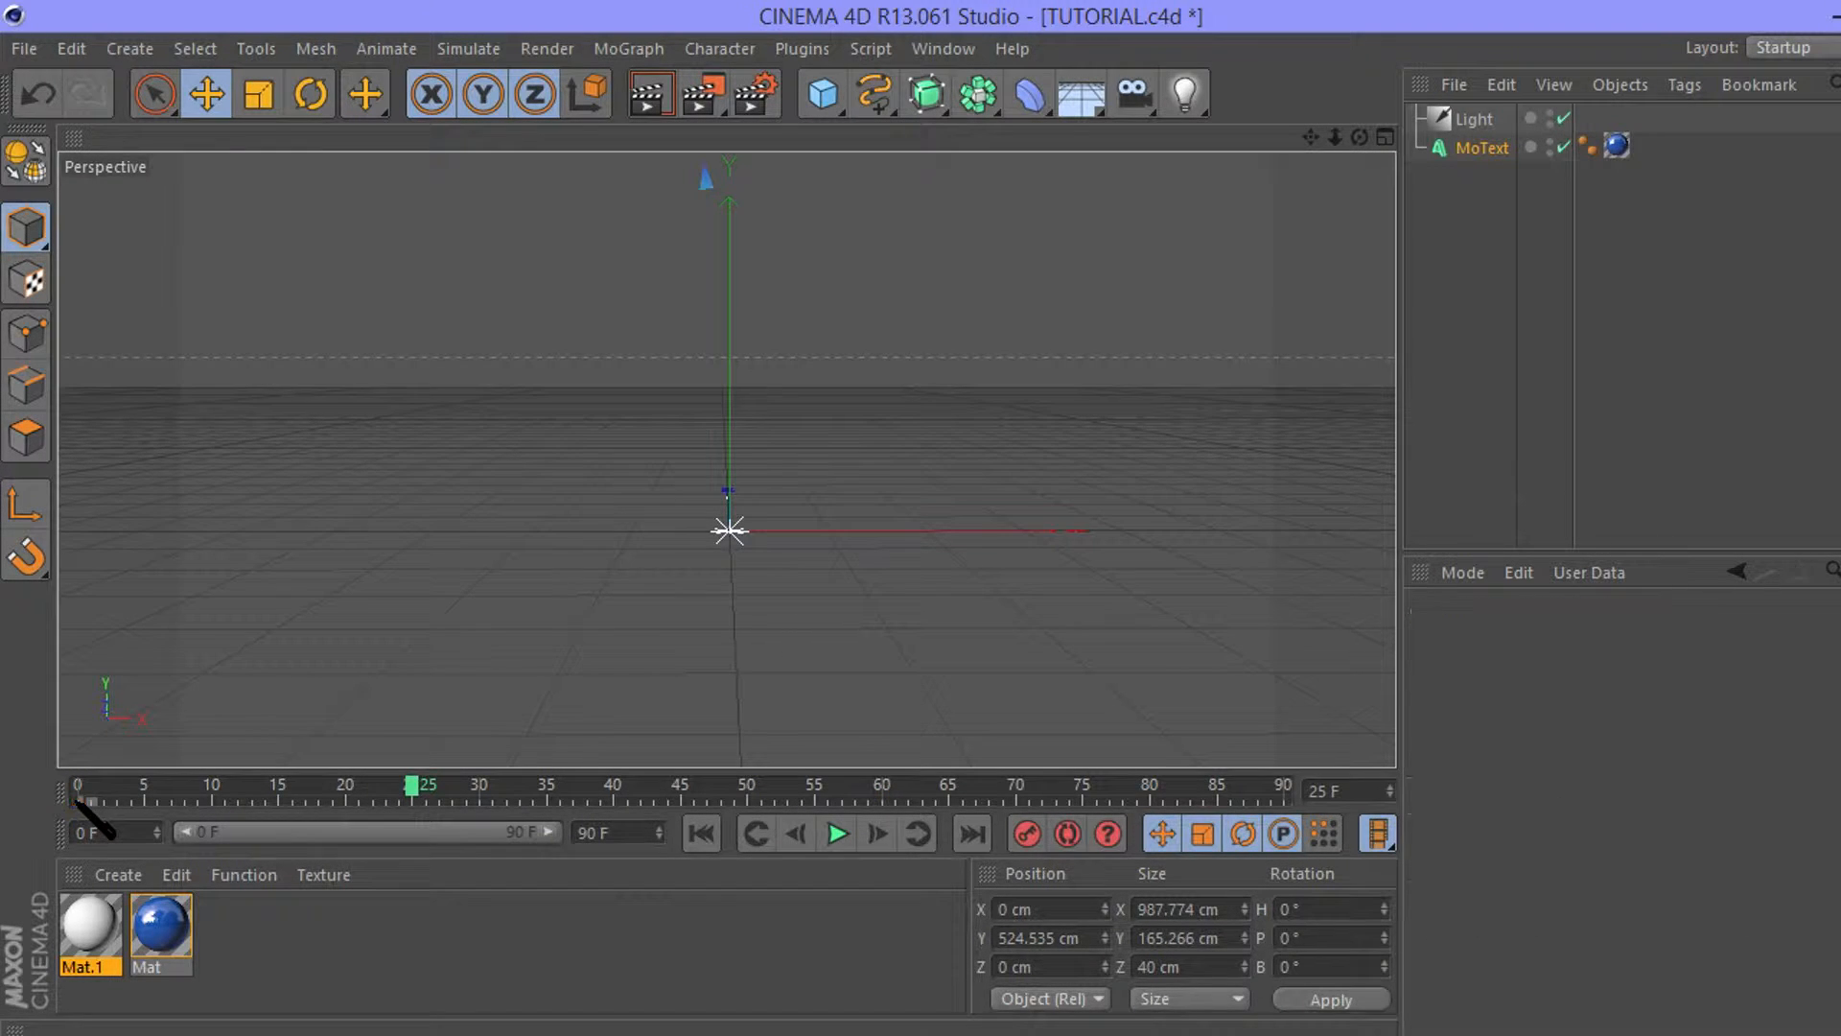
pyautogui.moveTo(412, 785); pyautogui.dragTo(77, 785)
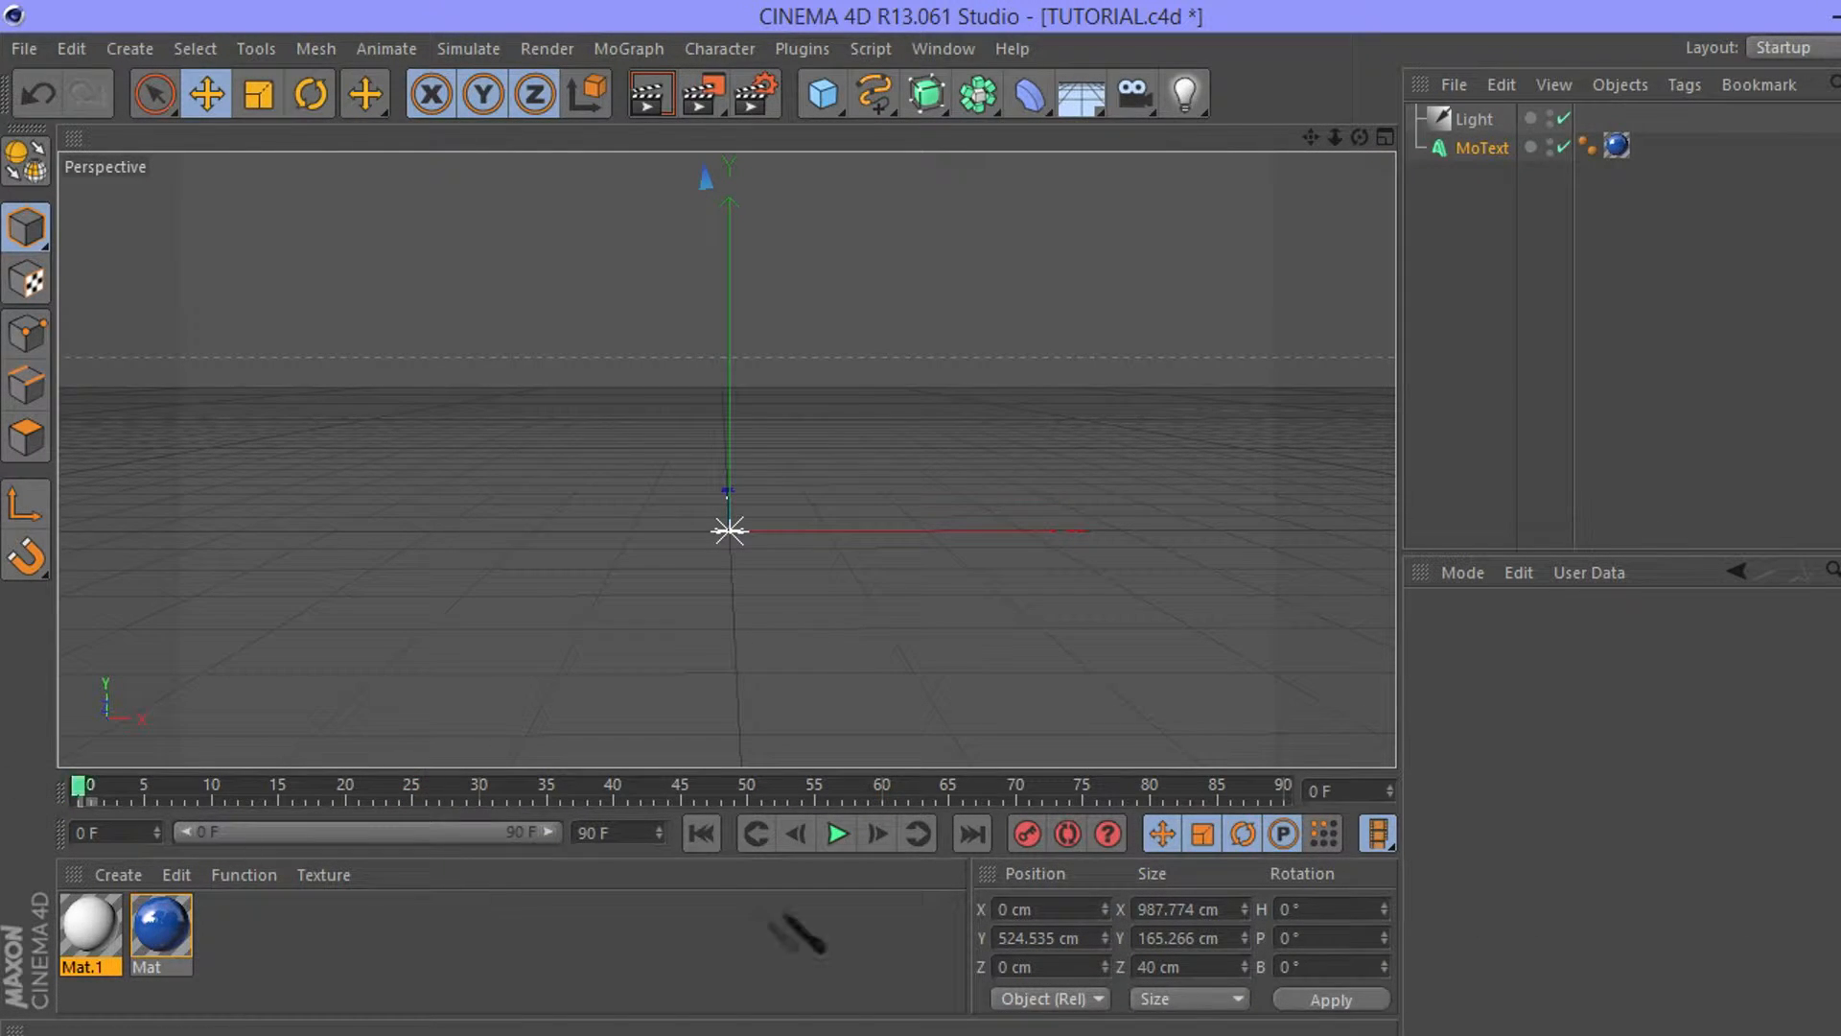
pyautogui.click(1026, 834)
# At frame 15, lower the text to a Y position of about 22 cm, just above the floor grid, and record a keyframe.
pyautogui.moveTo(76, 786); pyautogui.dragTo(278, 788)
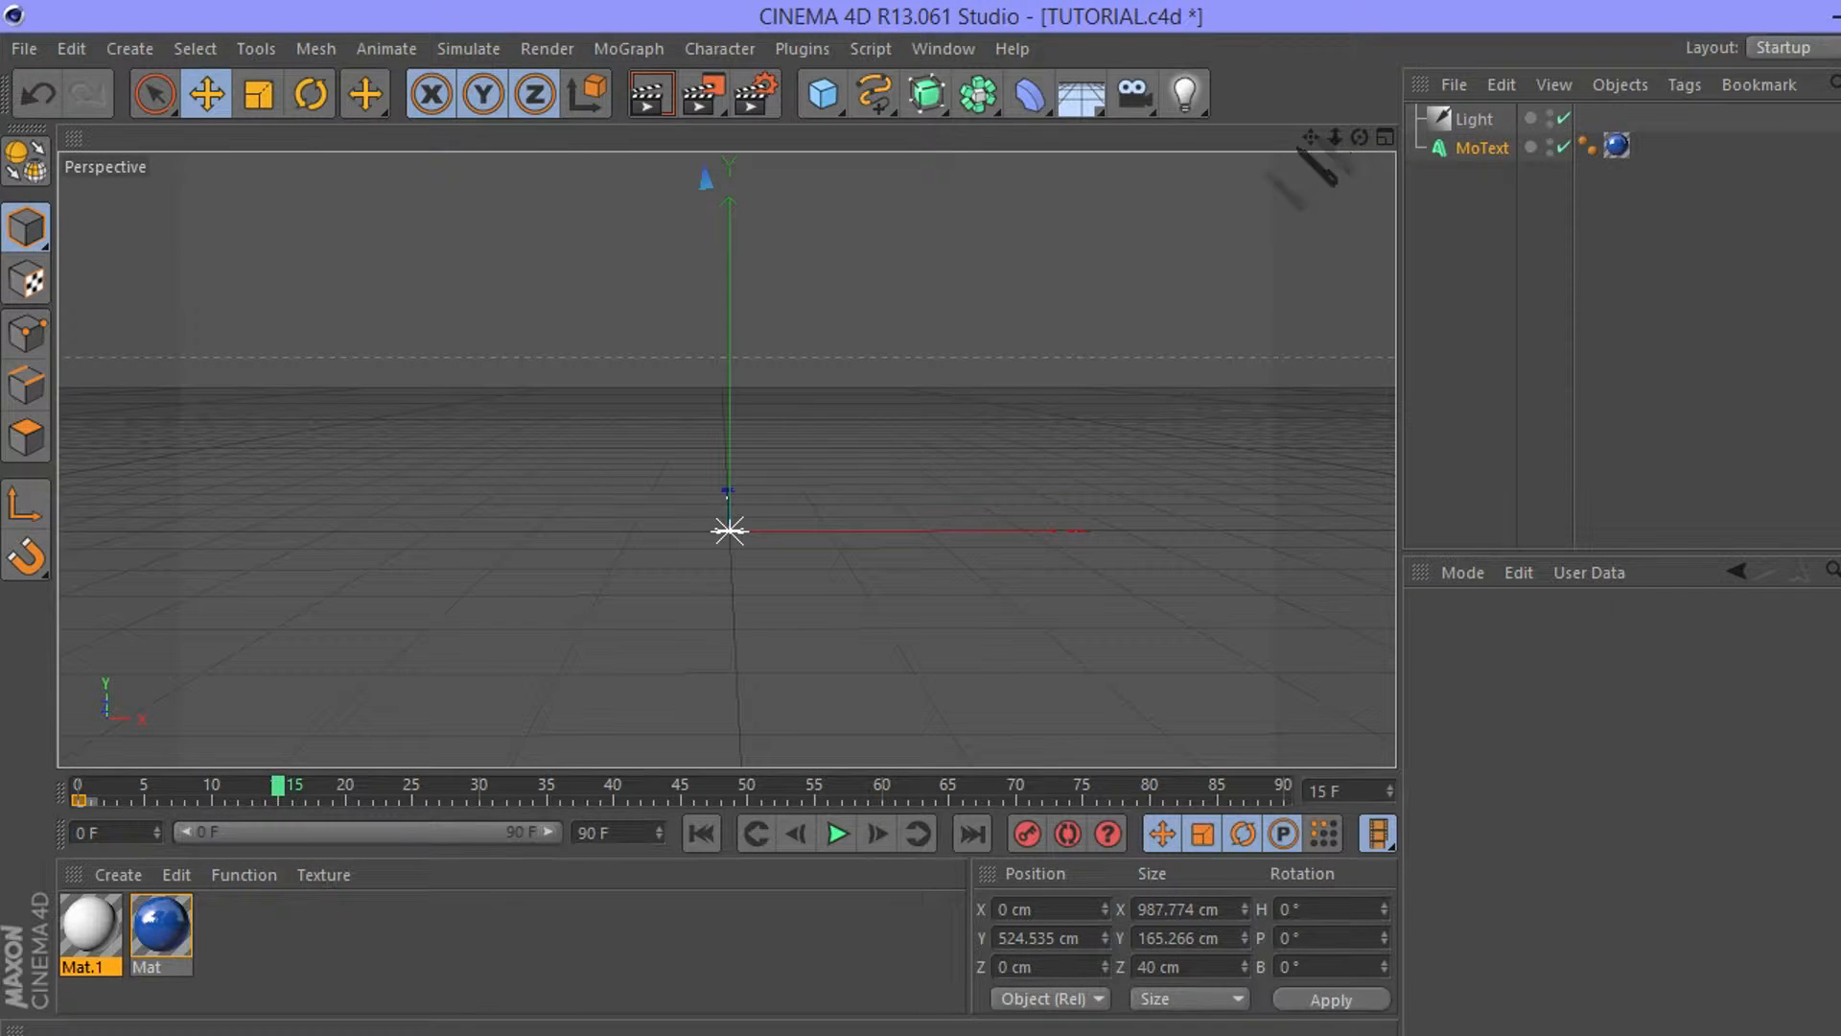
pyautogui.moveTo(1309, 137); pyautogui.dragTo(727, 460)
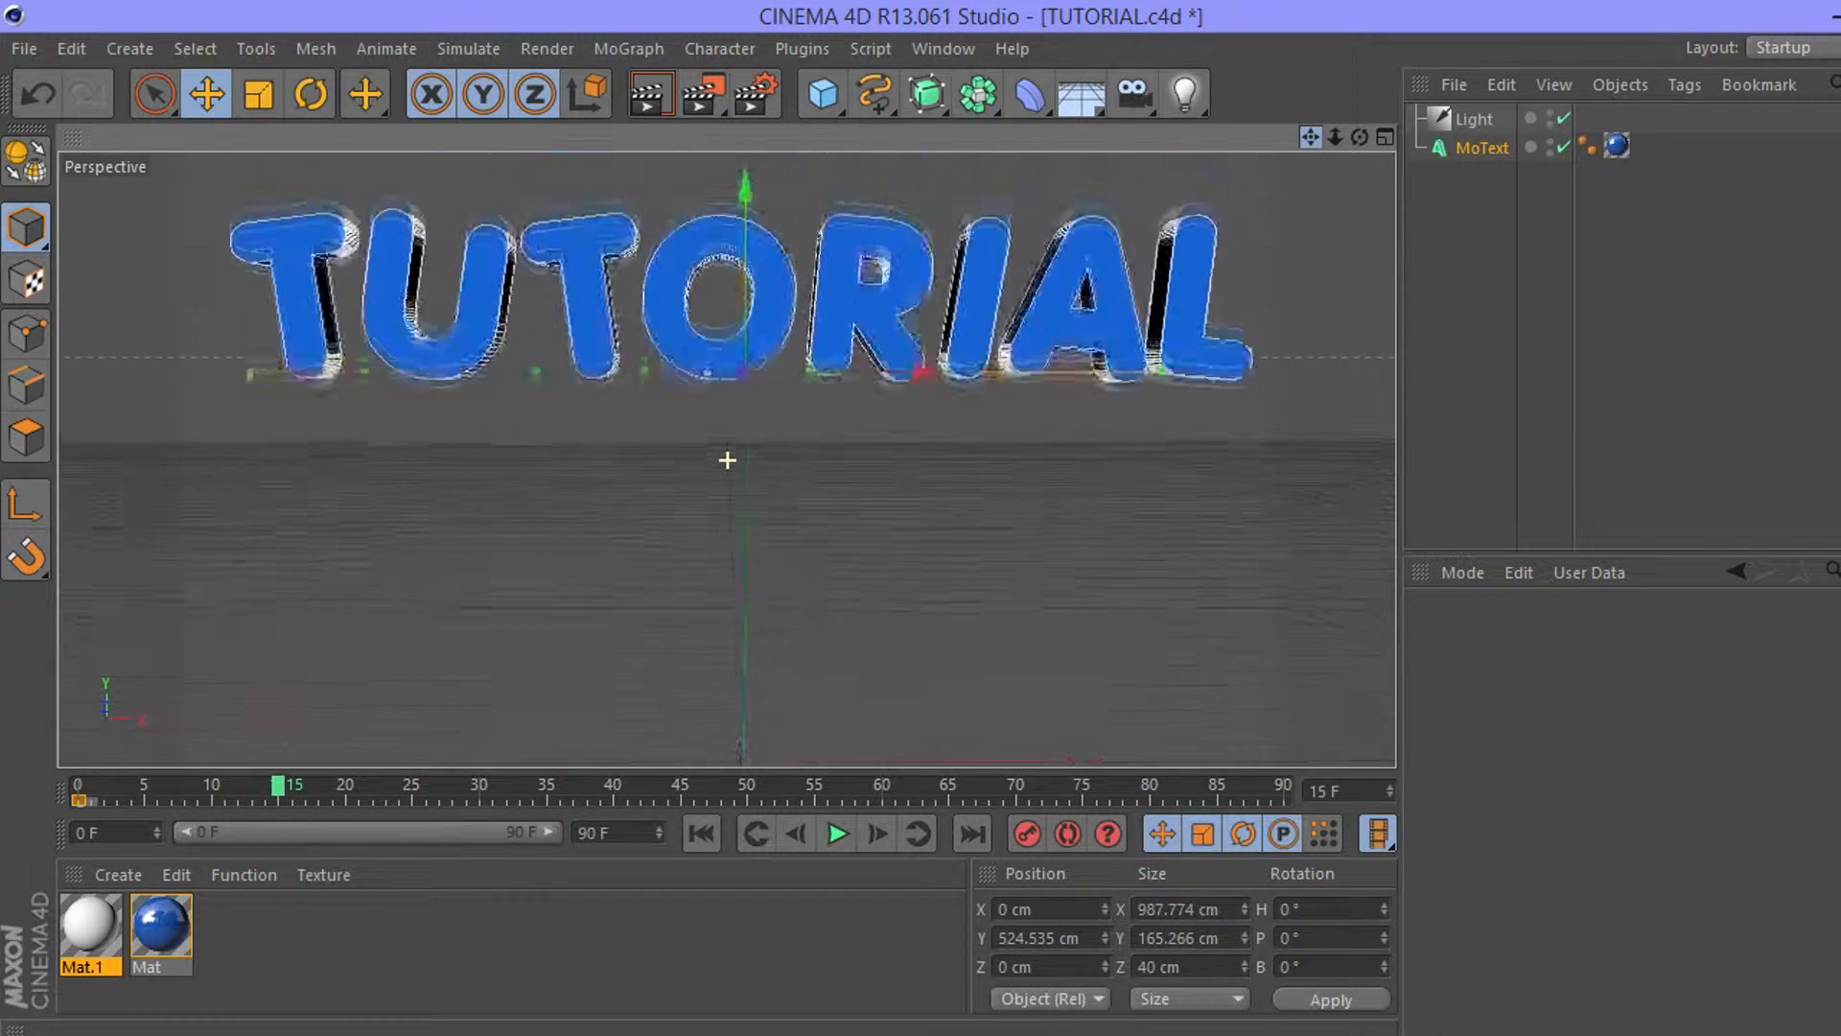
pyautogui.moveTo(744, 218); pyautogui.dragTo(742, 641)
pyautogui.moveTo(1310, 137); pyautogui.dragTo(734, 578)
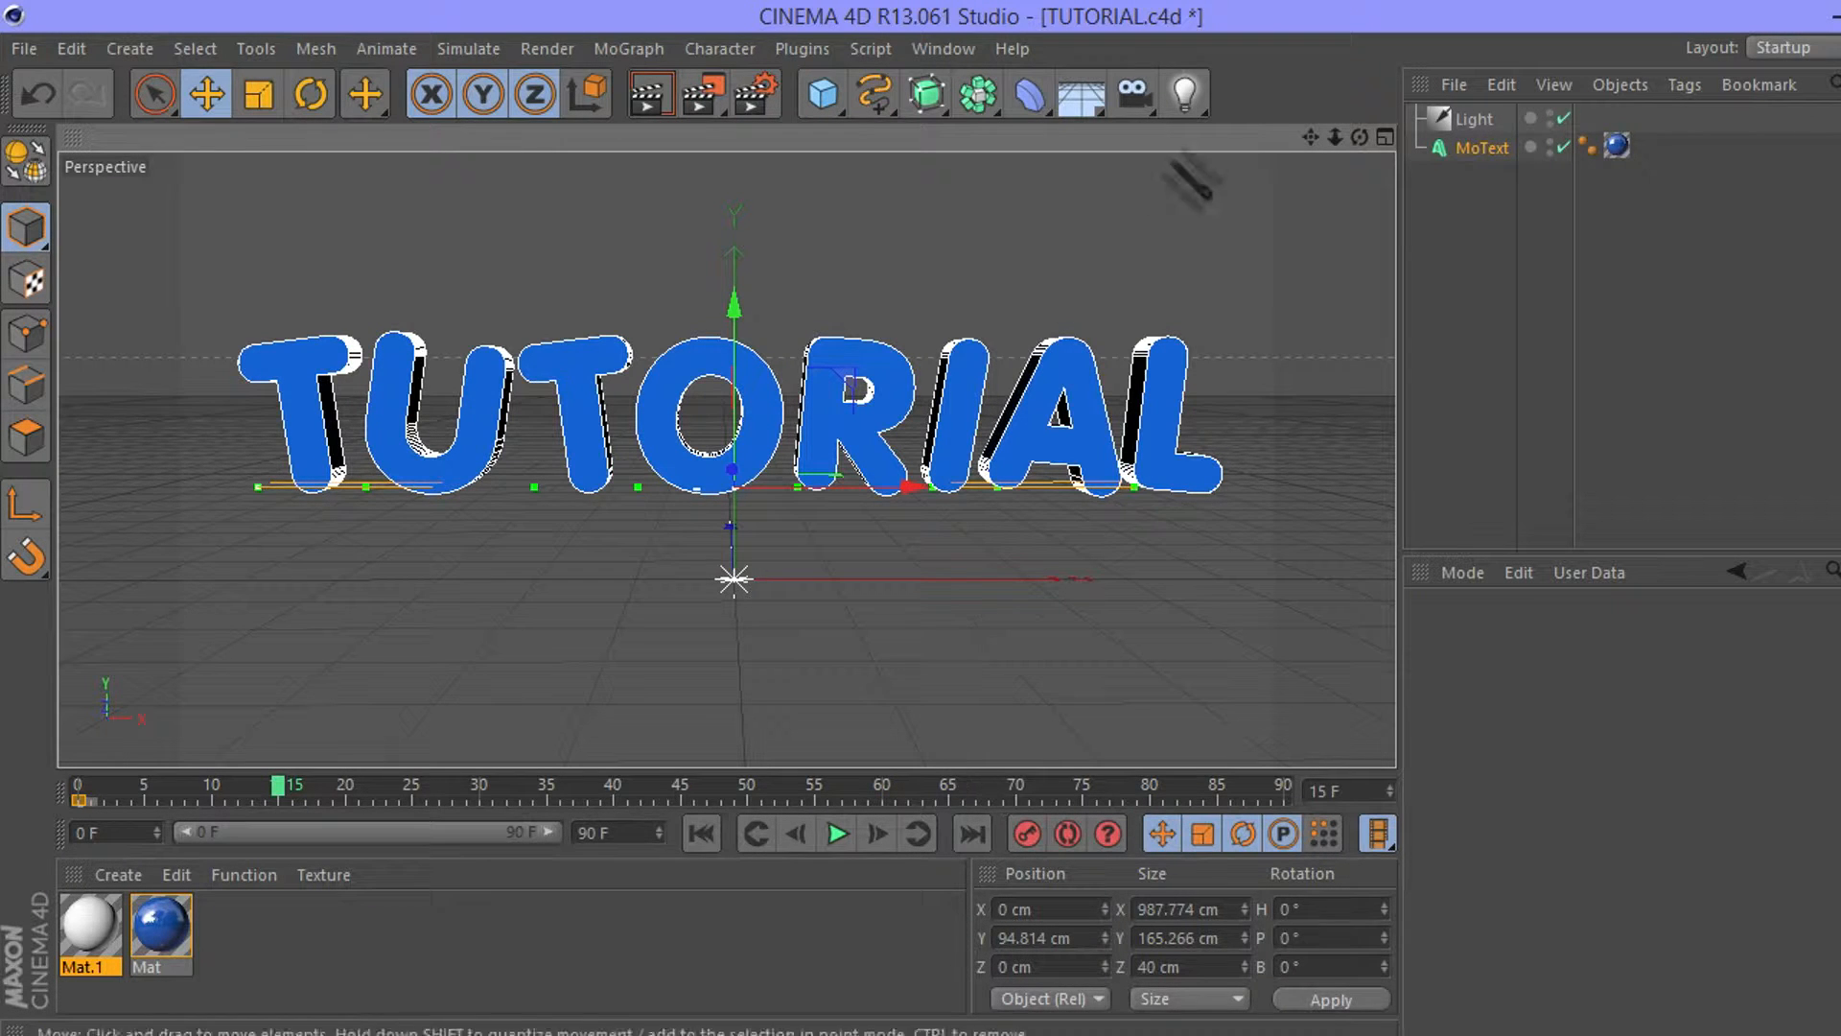
pyautogui.moveTo(1310, 137); pyautogui.dragTo(736, 462)
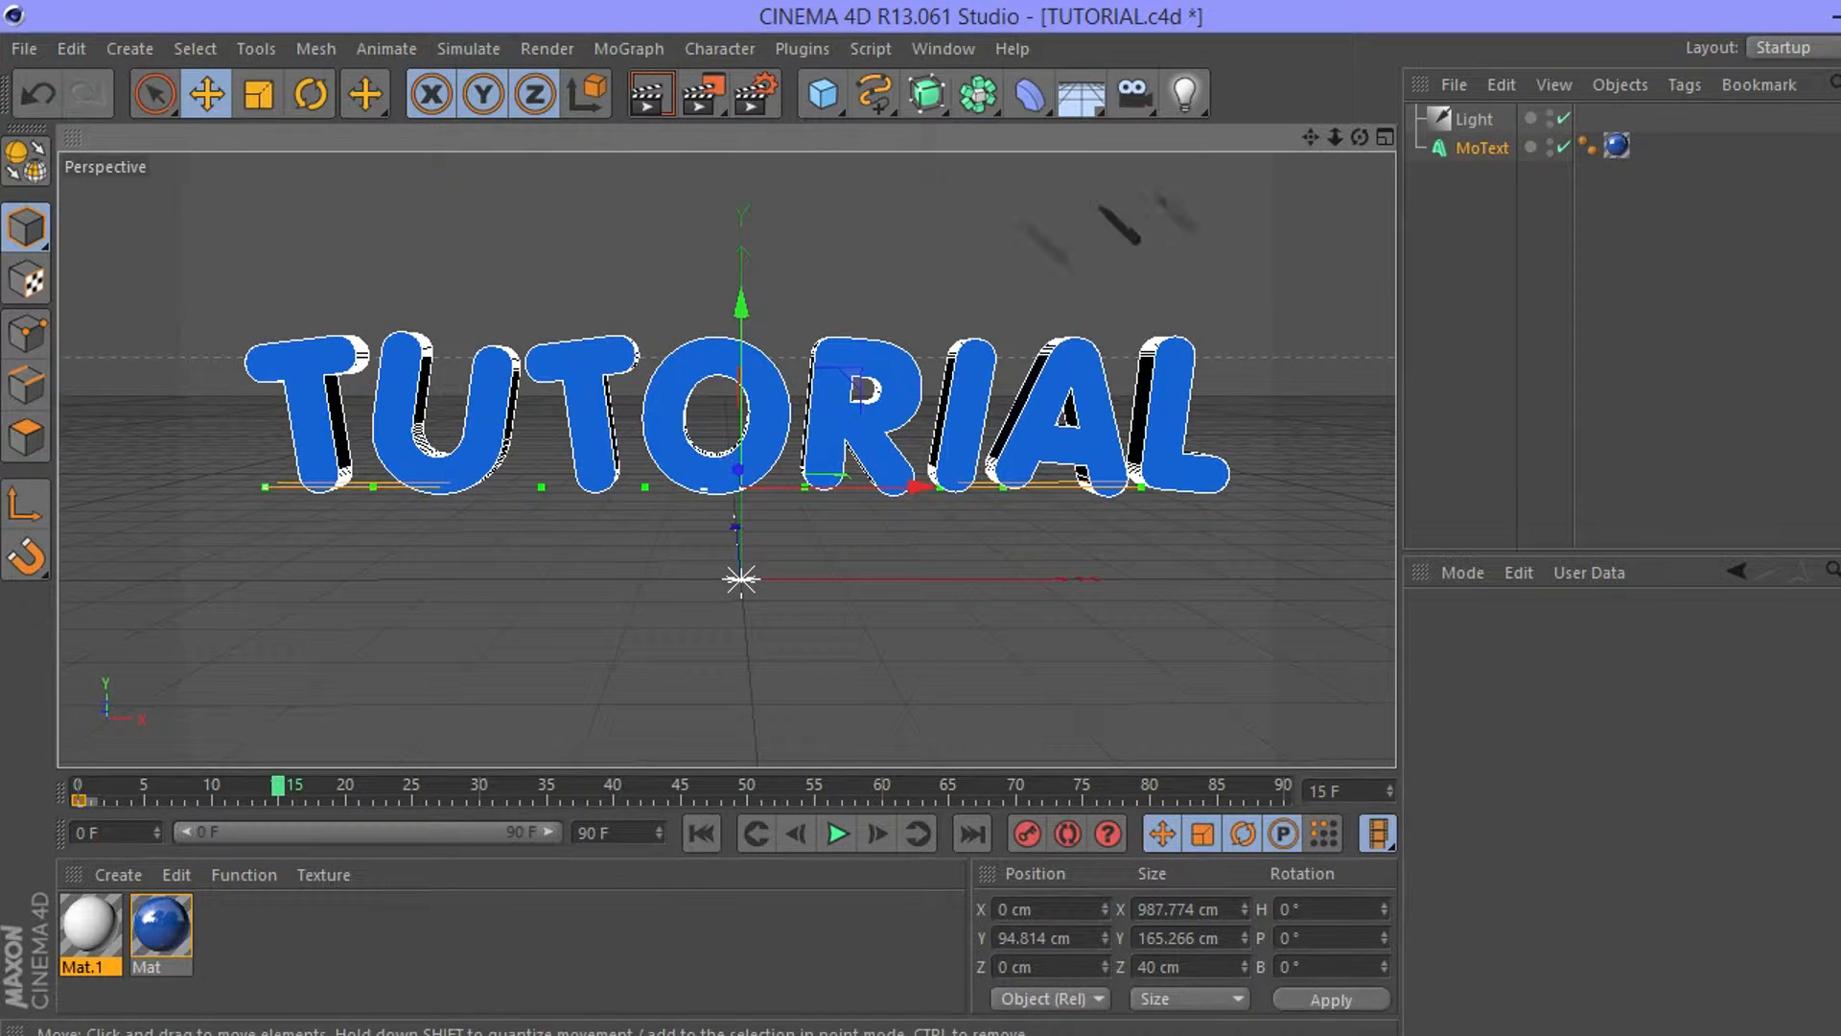
pyautogui.moveTo(740, 296); pyautogui.dragTo(736, 372)
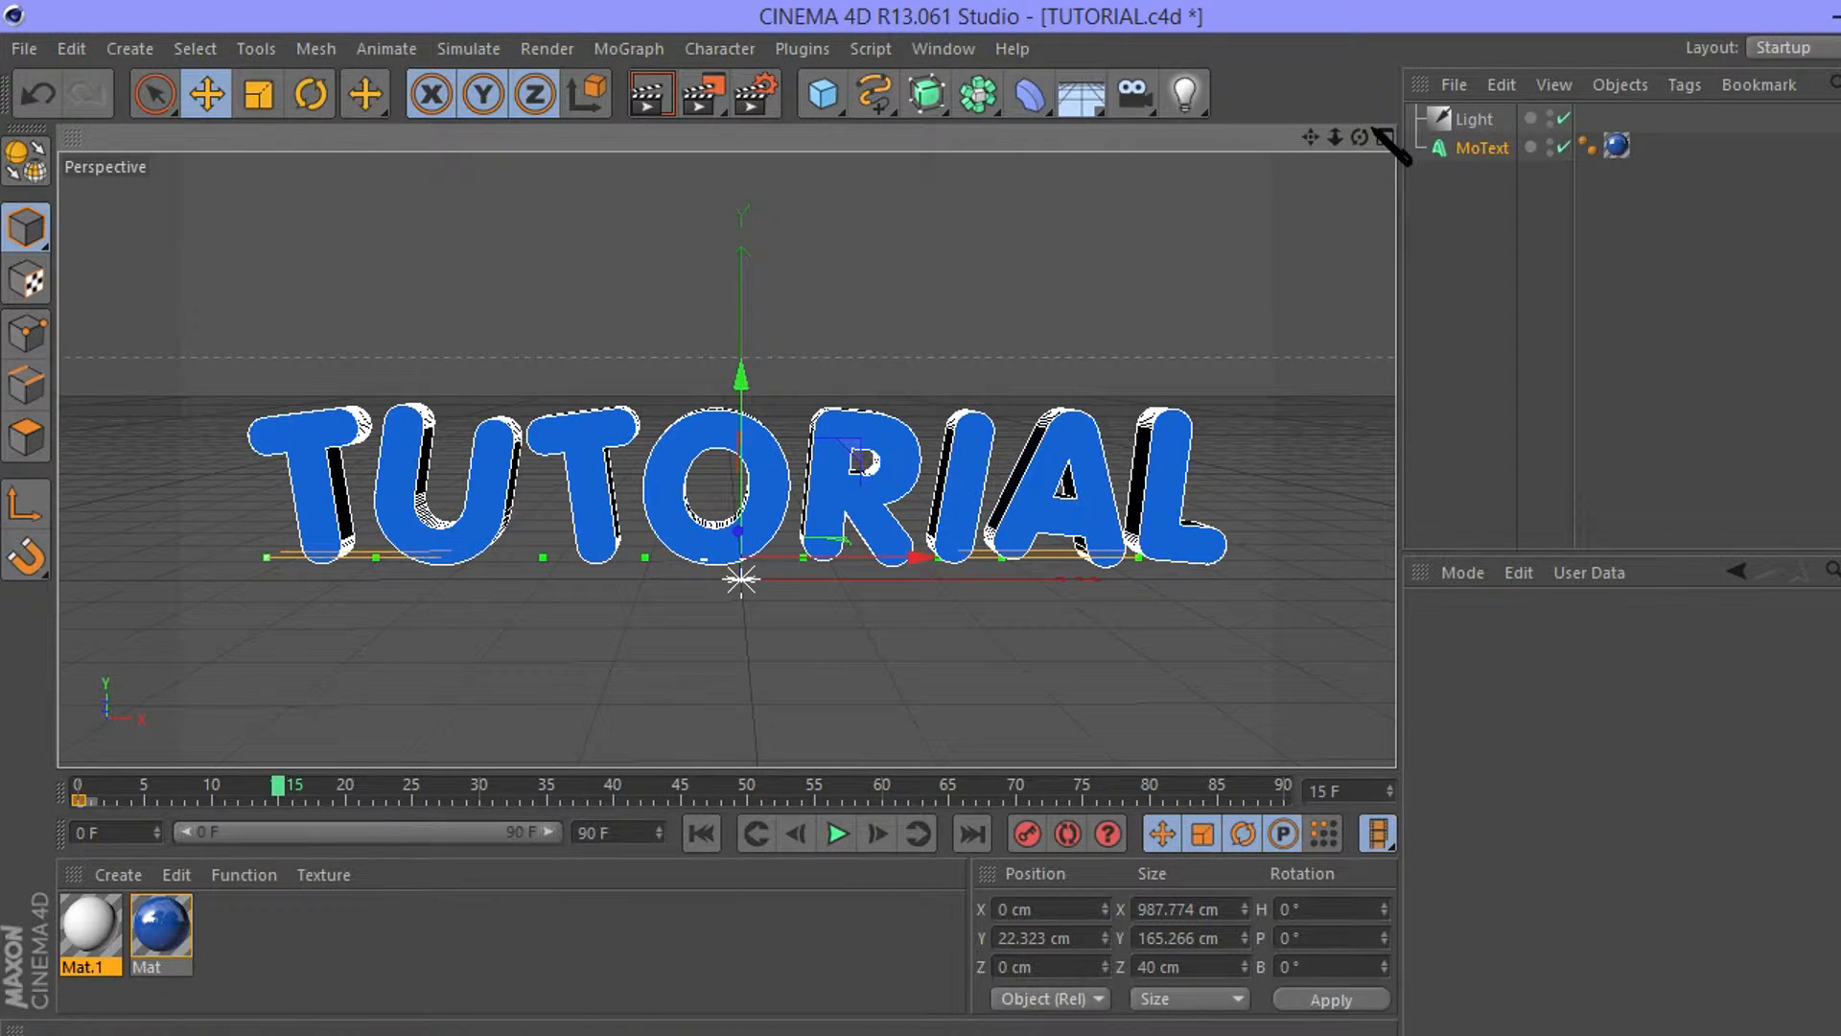
pyautogui.moveTo(1359, 137); pyautogui.dragTo(725, 461)
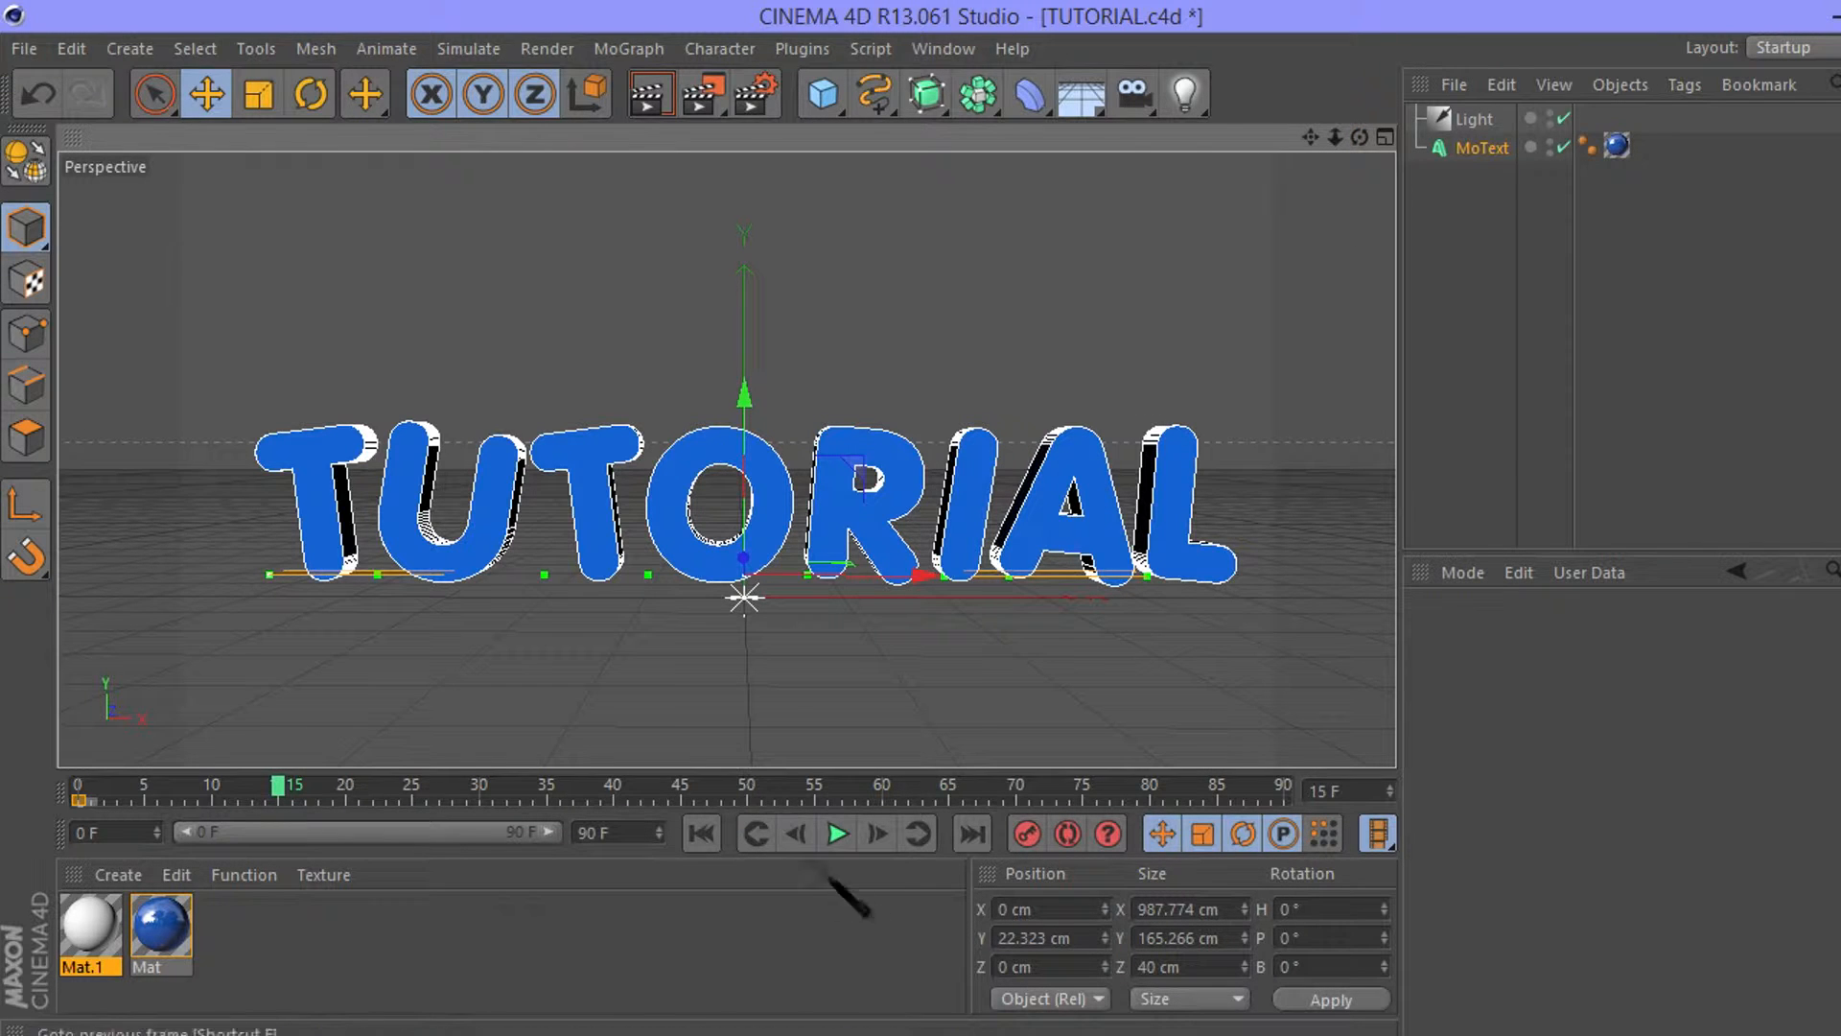
pyautogui.click(1028, 833)
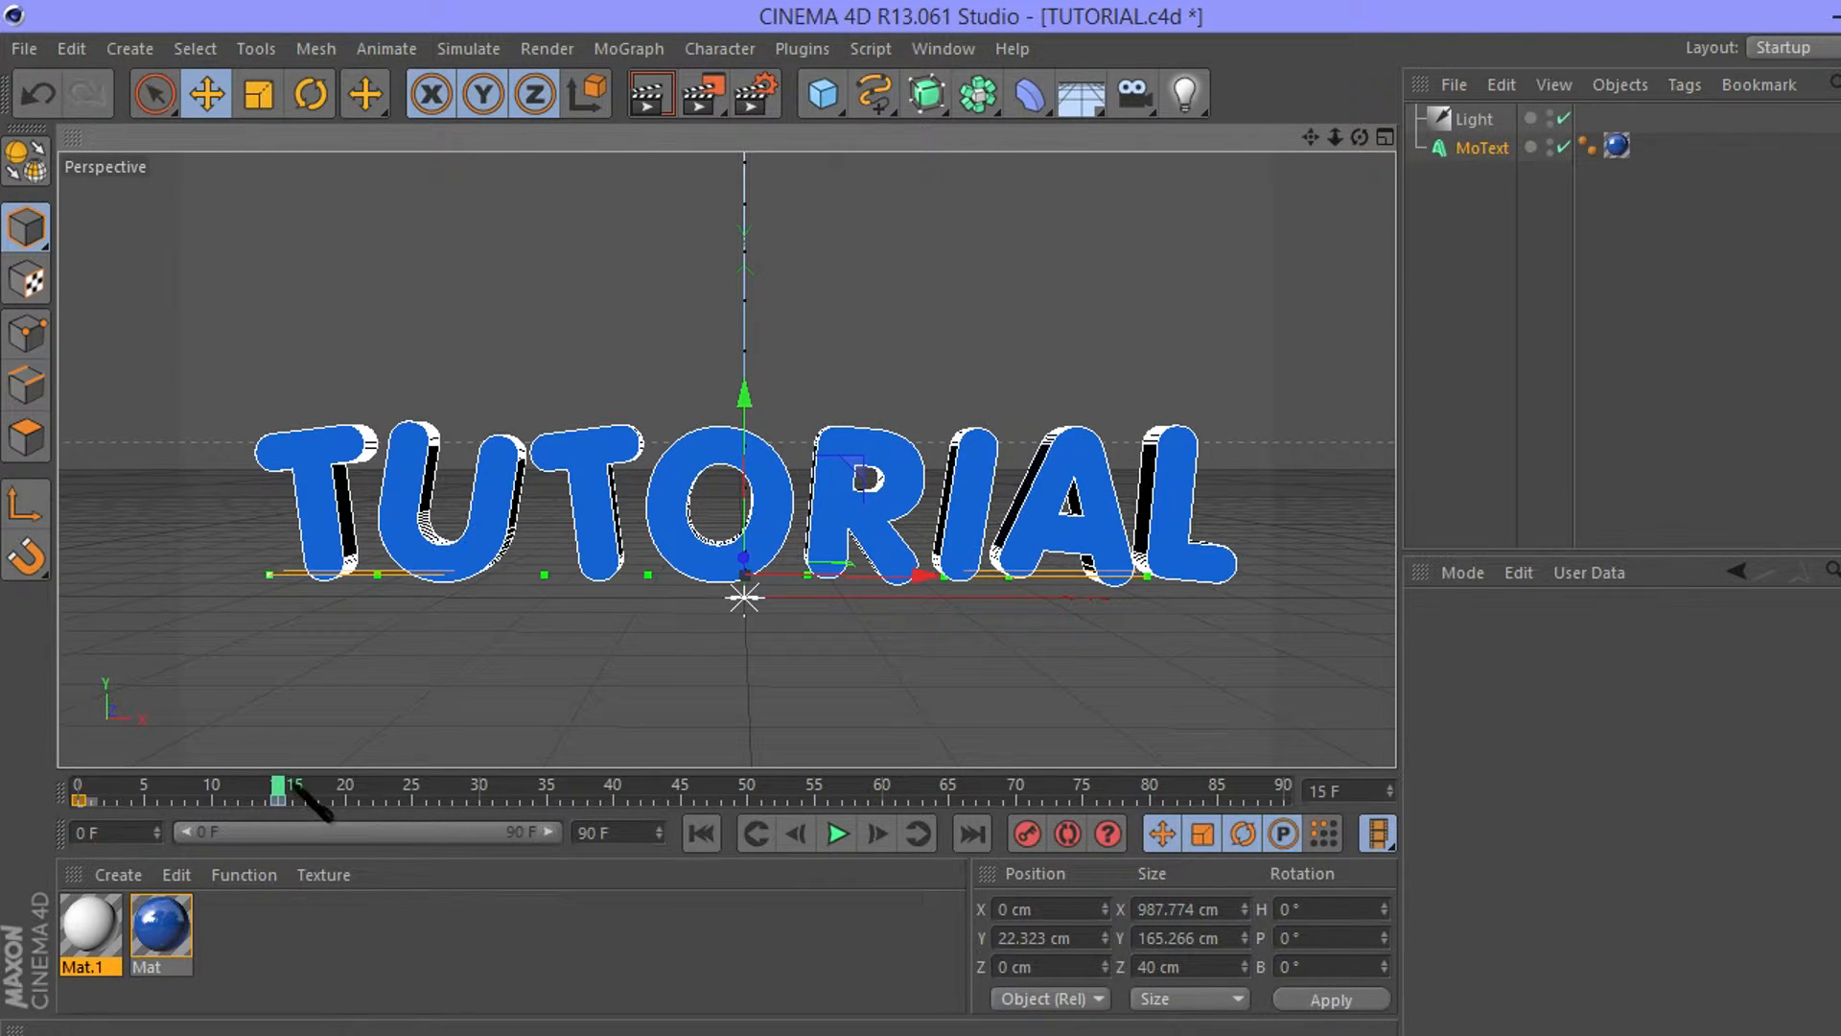
# Retime the text's landing keyframe, trying frames 5 and 40 before placing it at frame 30, and scrub to check the drop.
pyautogui.moveTo(278, 786)
pyautogui.mouseDown()
pyautogui.moveTo(117, 782)
pyautogui.moveTo(426, 785)
pyautogui.mouseUp()
pyautogui.moveTo(277, 799); pyautogui.dragTo(134, 801)
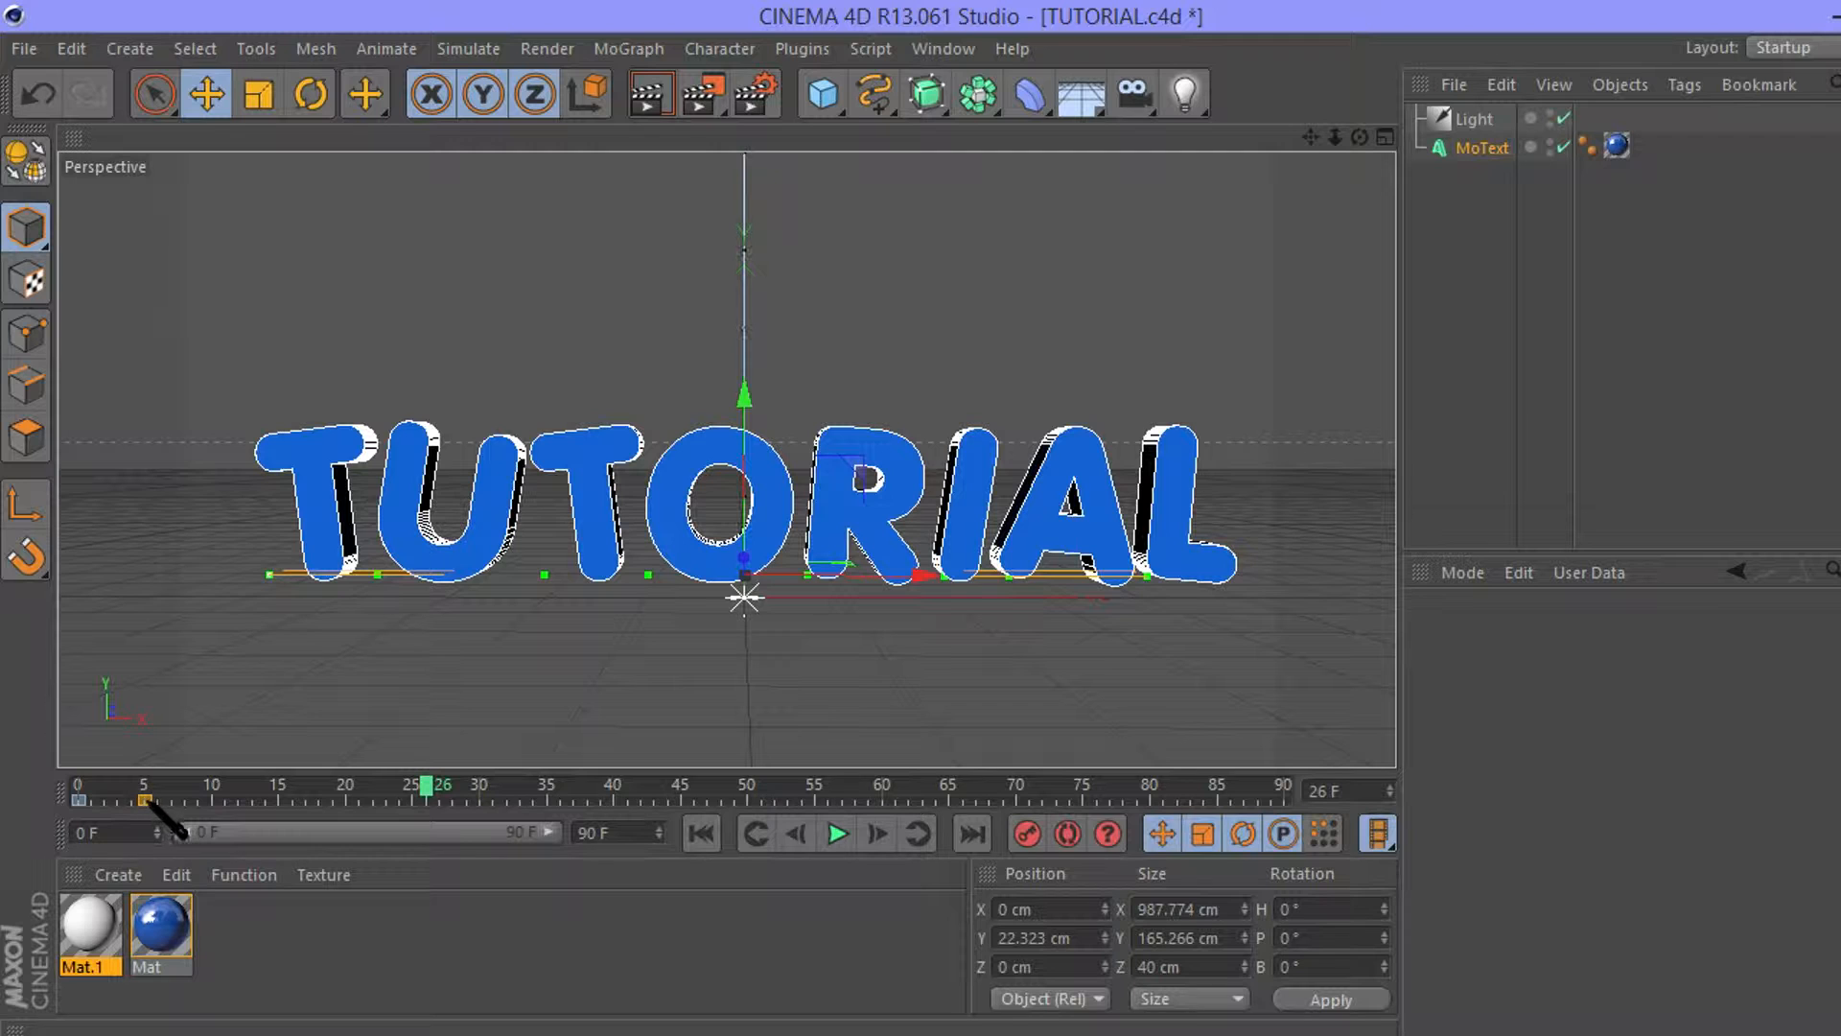
pyautogui.moveTo(426, 784); pyautogui.dragTo(263, 778)
pyautogui.moveTo(146, 801); pyautogui.dragTo(612, 800)
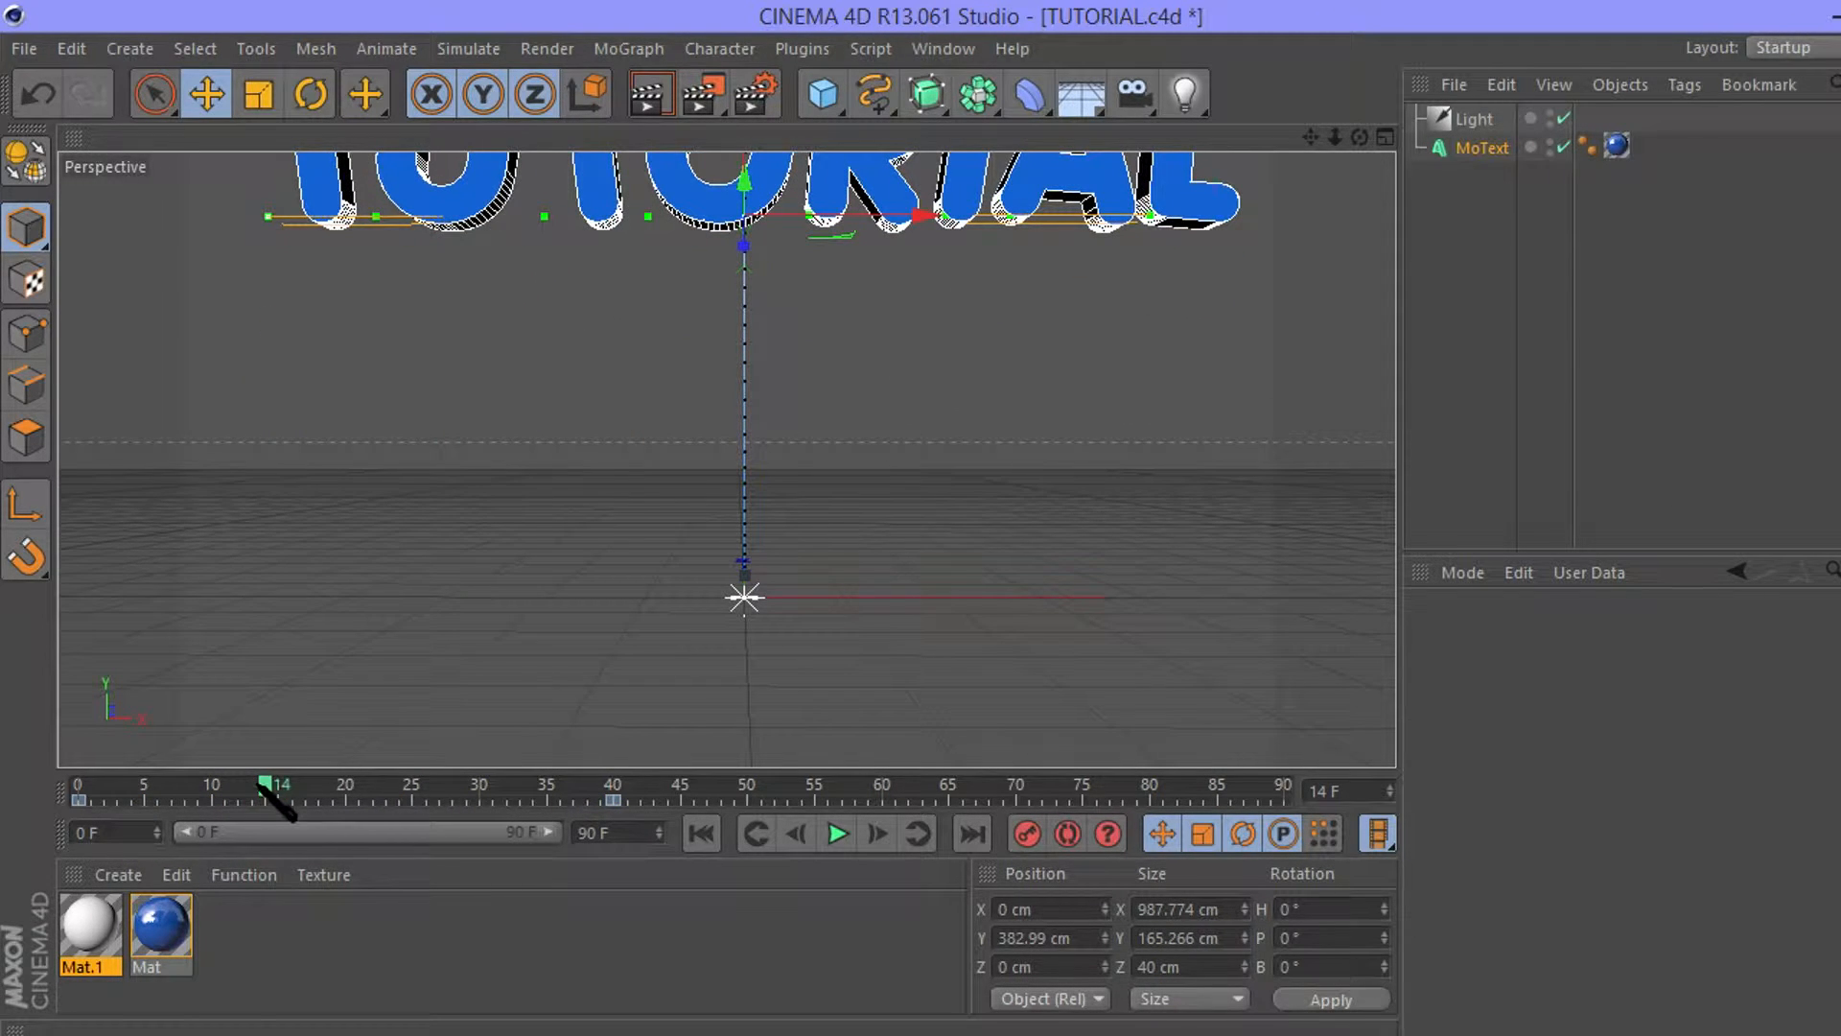
pyautogui.moveTo(270, 791); pyautogui.dragTo(618, 807)
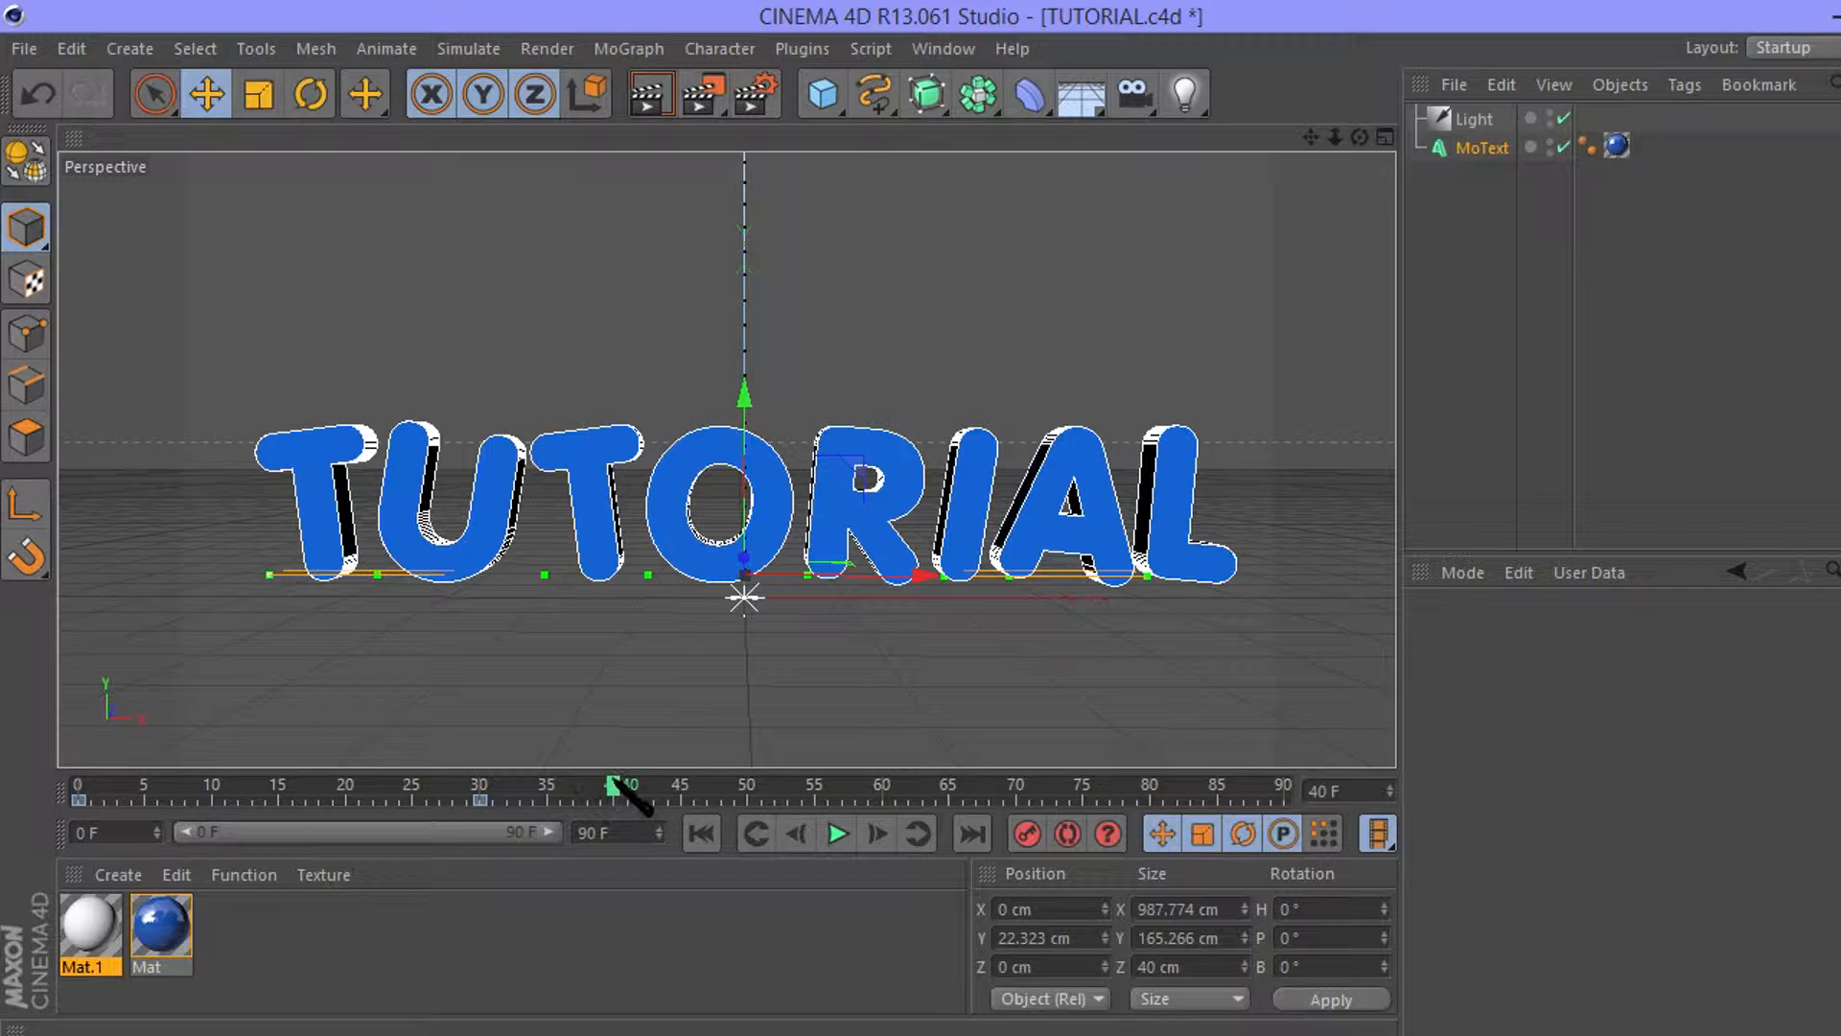
# At frame 50, rotate the text to a heading of about 1.2° and a bank of about 2160°, and record a keyframe.
pyautogui.moveTo(618, 796); pyautogui.dragTo(929, 767)
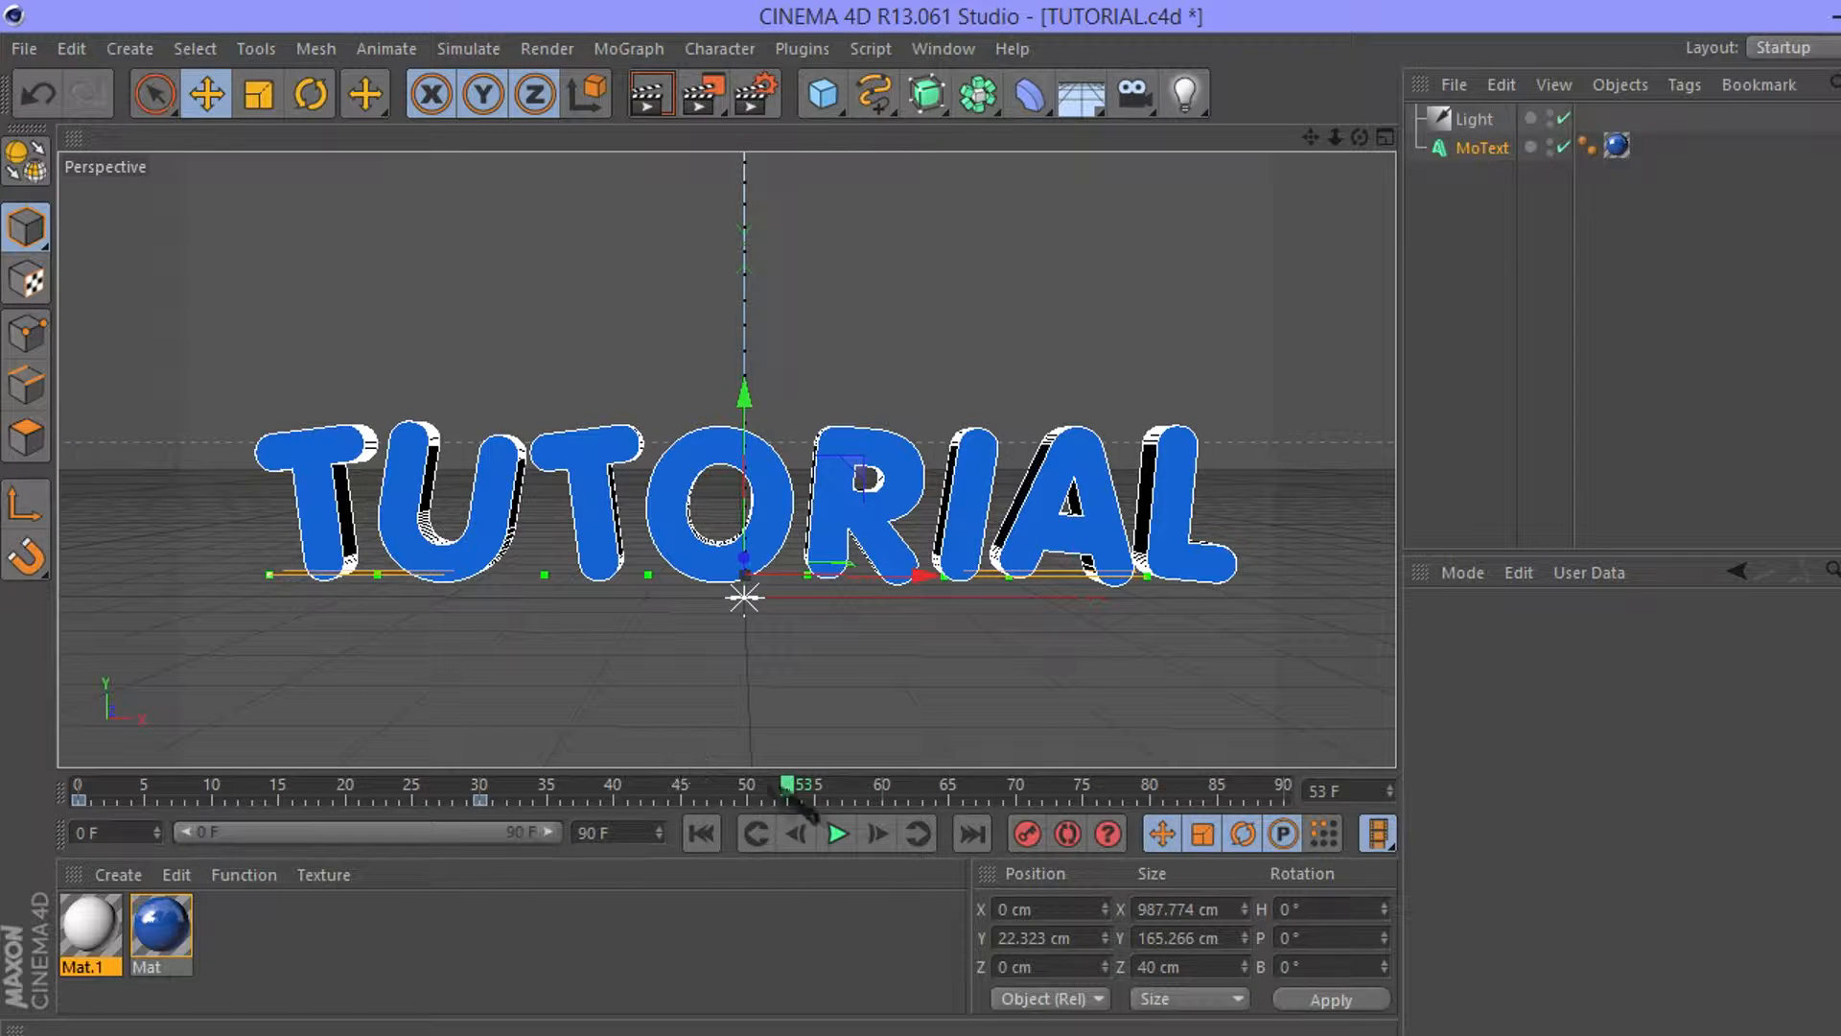
pyautogui.moveTo(793, 792); pyautogui.dragTo(754, 818)
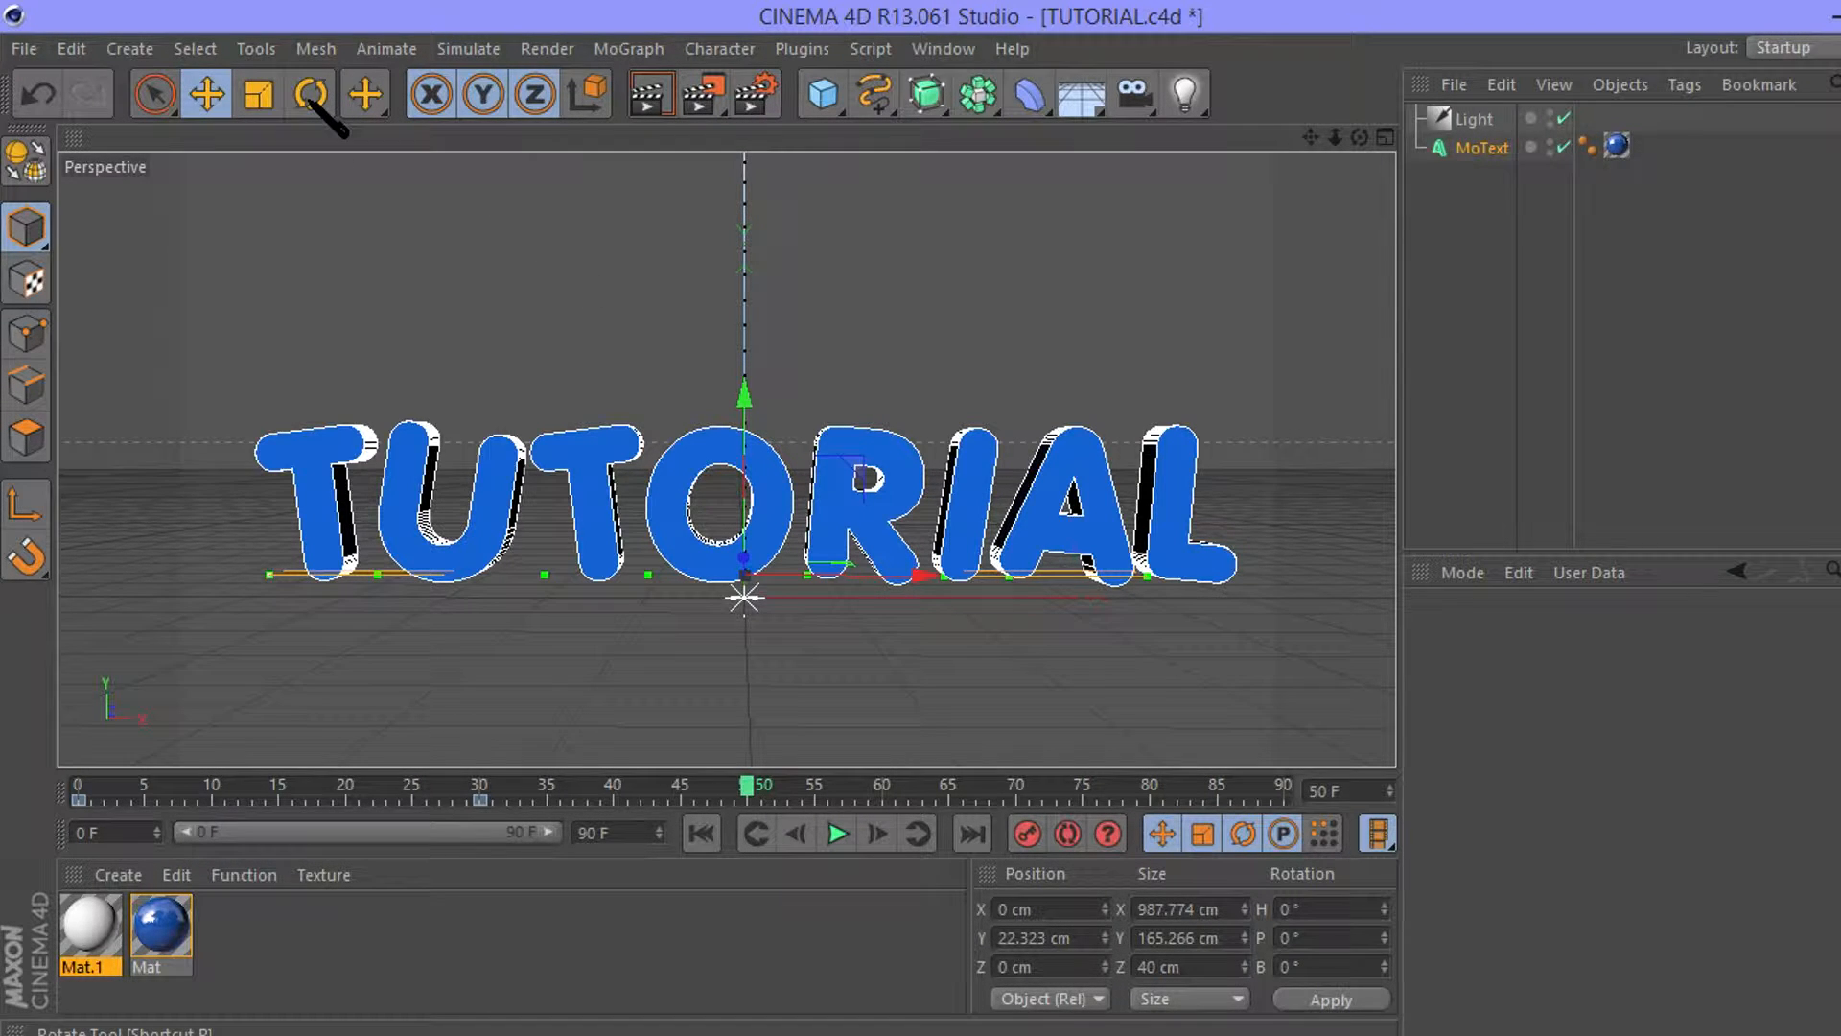
pyautogui.click(312, 94)
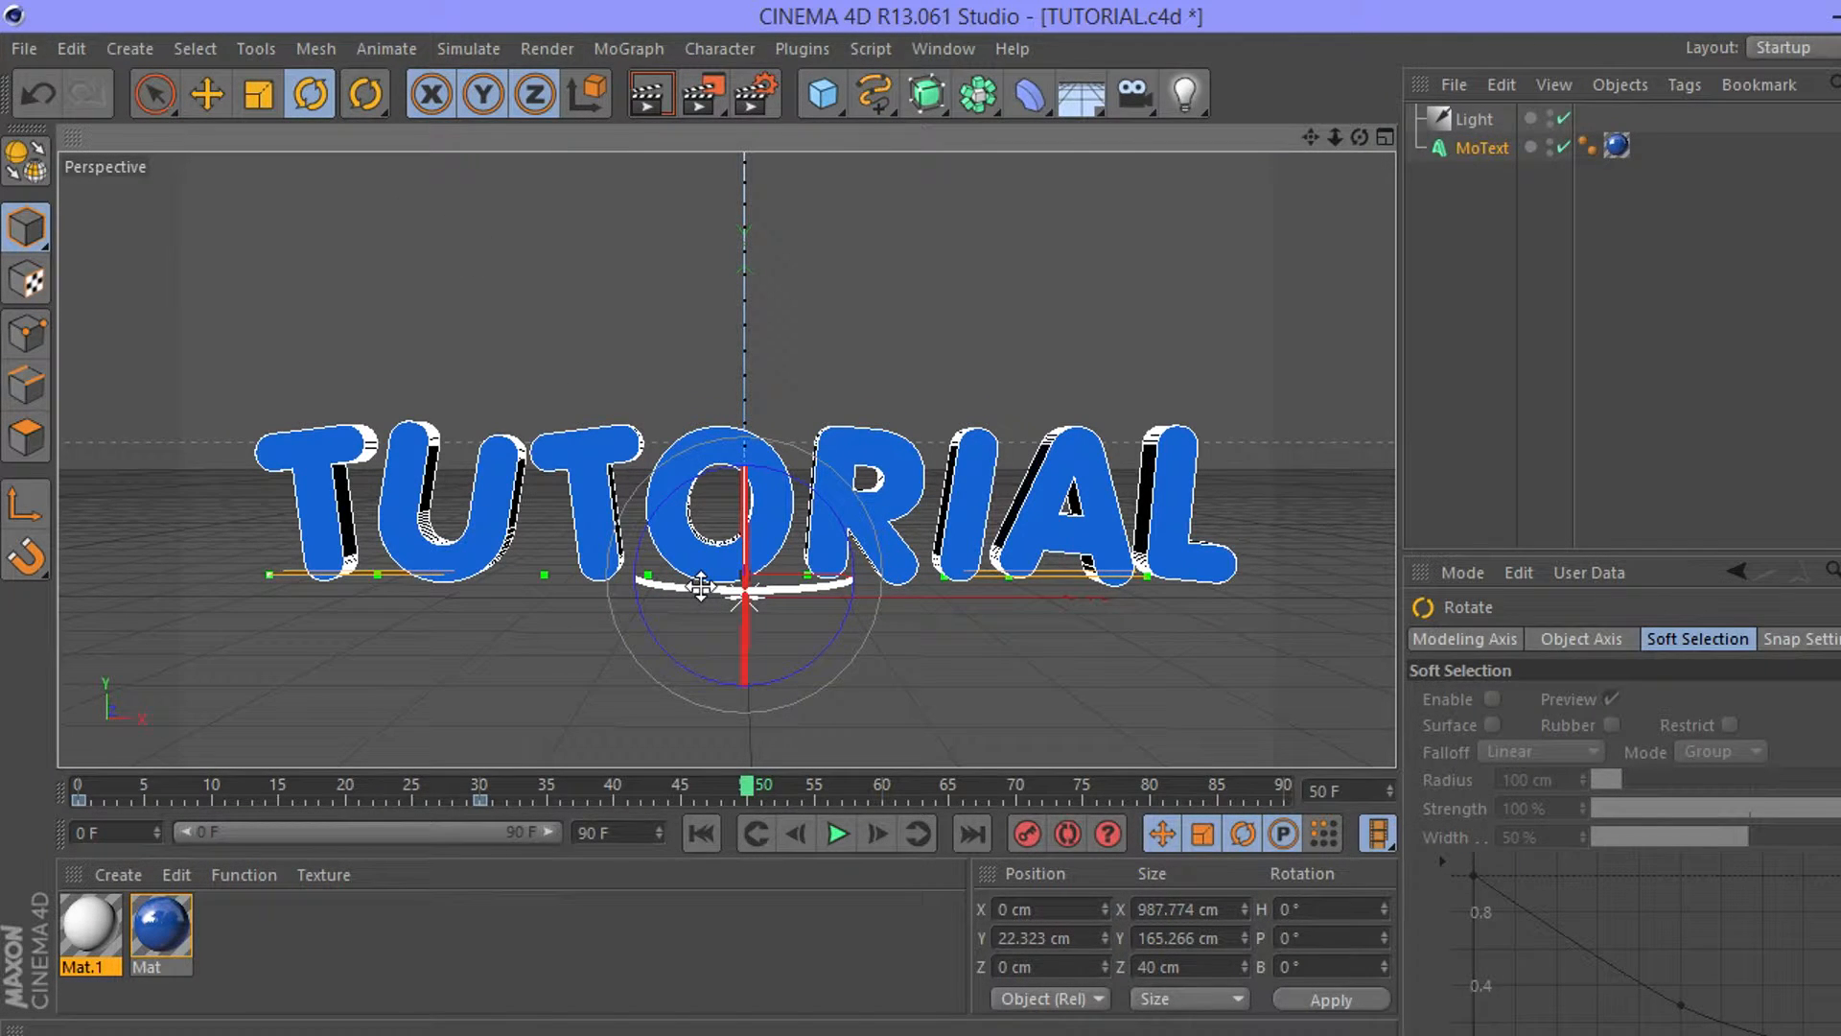
pyautogui.moveTo(701, 586)
pyautogui.mouseDown()
pyautogui.moveTo(974, 562)
pyautogui.moveTo(705, 606)
pyautogui.mouseUp()
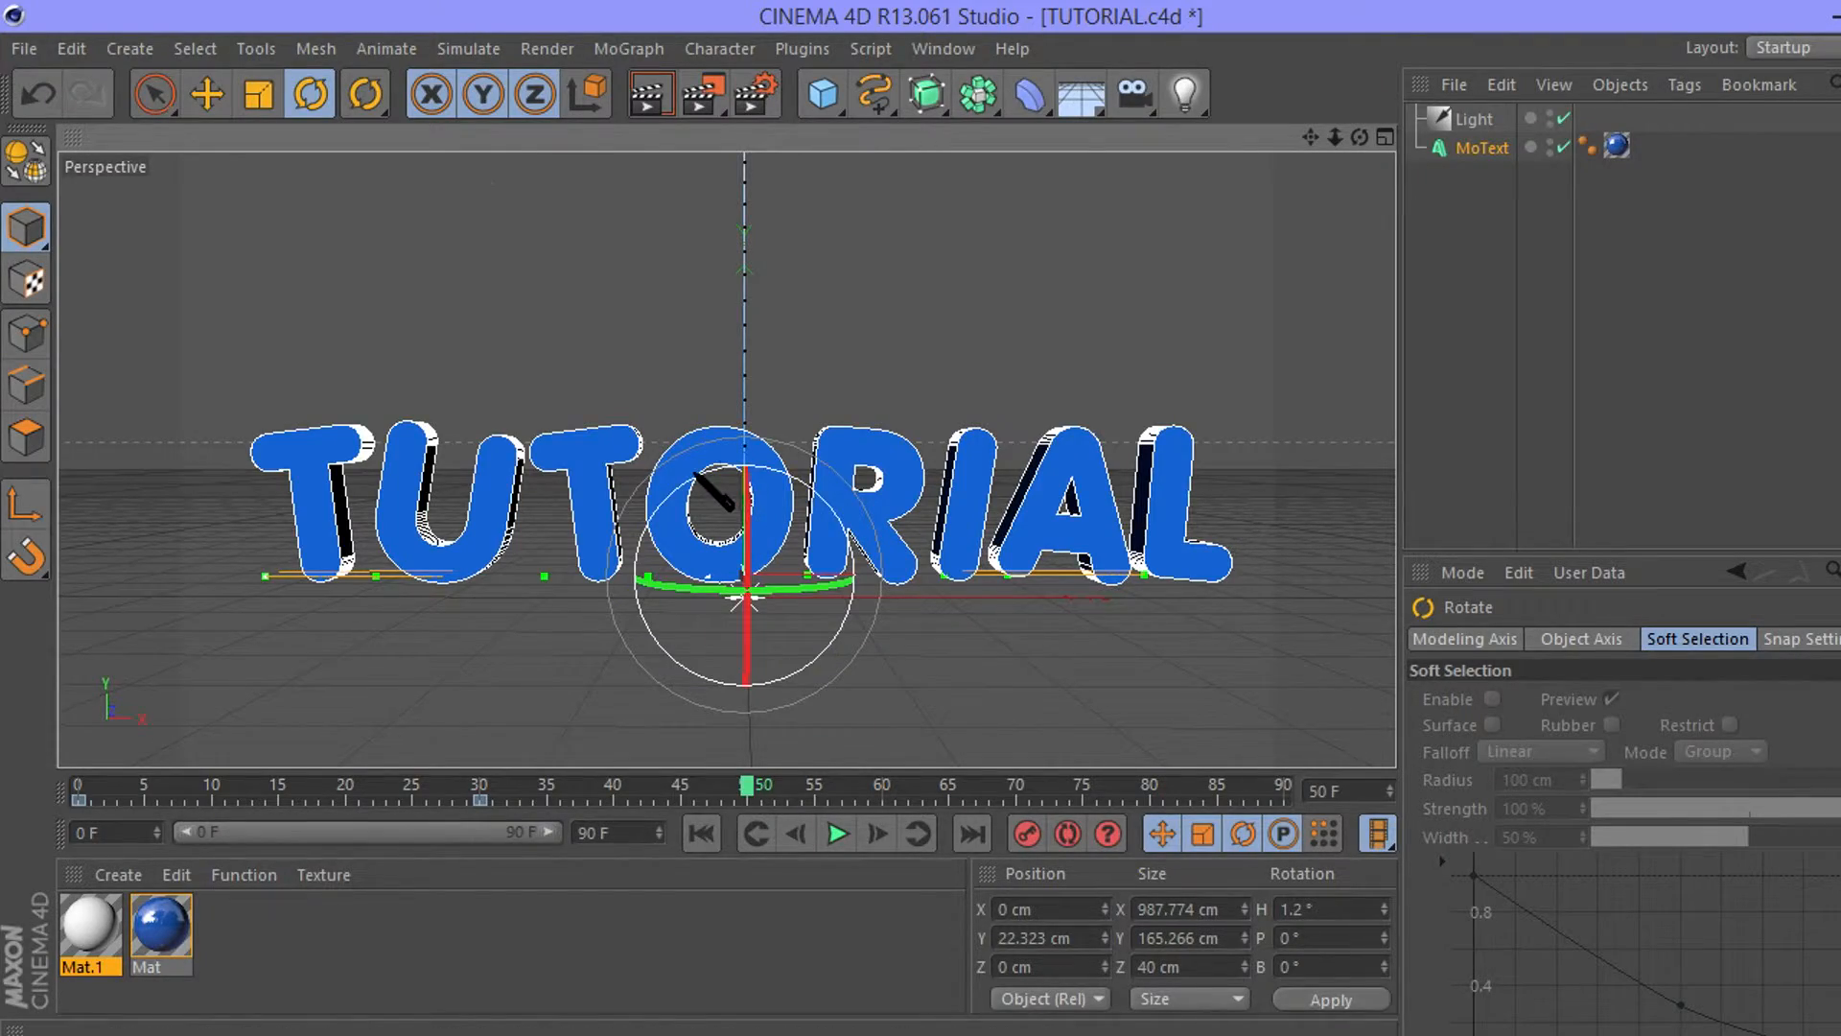
pyautogui.moveTo(710, 490); pyautogui.dragTo(724, 527)
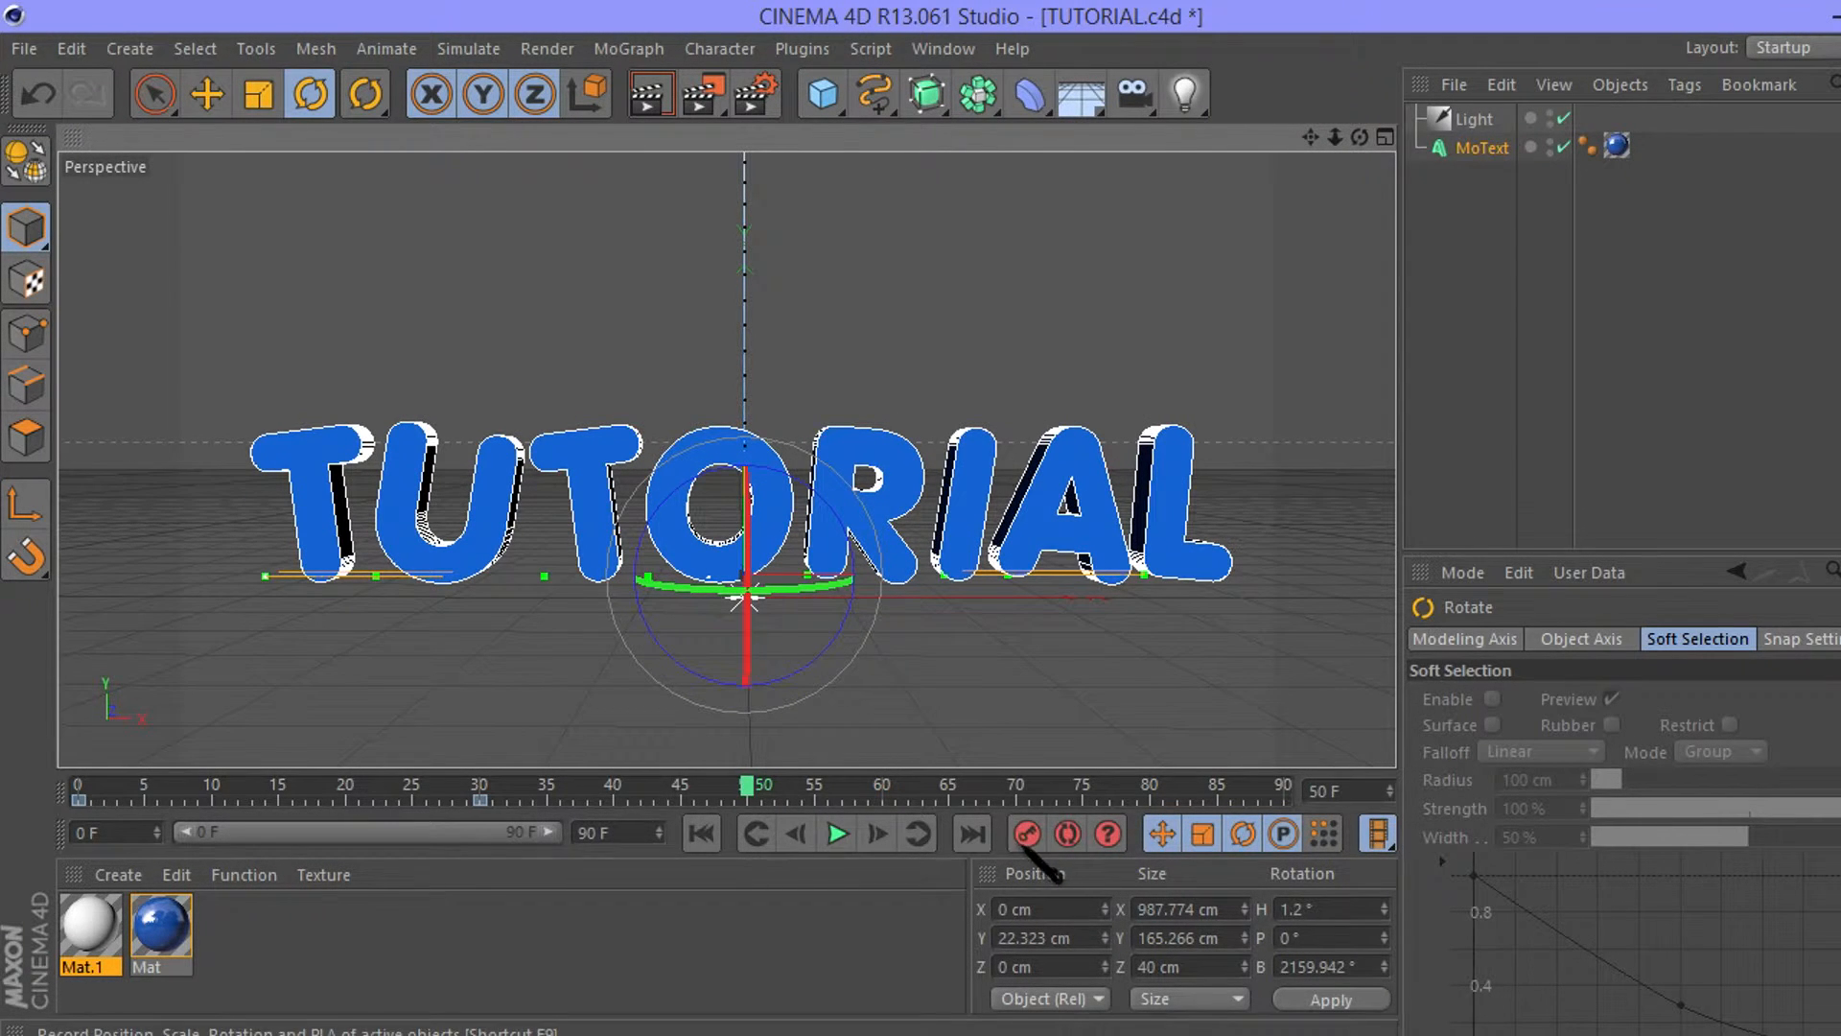
pyautogui.click(1022, 842)
# Try spinning the text around its vertical axis at frame 55, and delete the rotation keyframe at frame 50.
pyautogui.moveTo(748, 781); pyautogui.dragTo(815, 782)
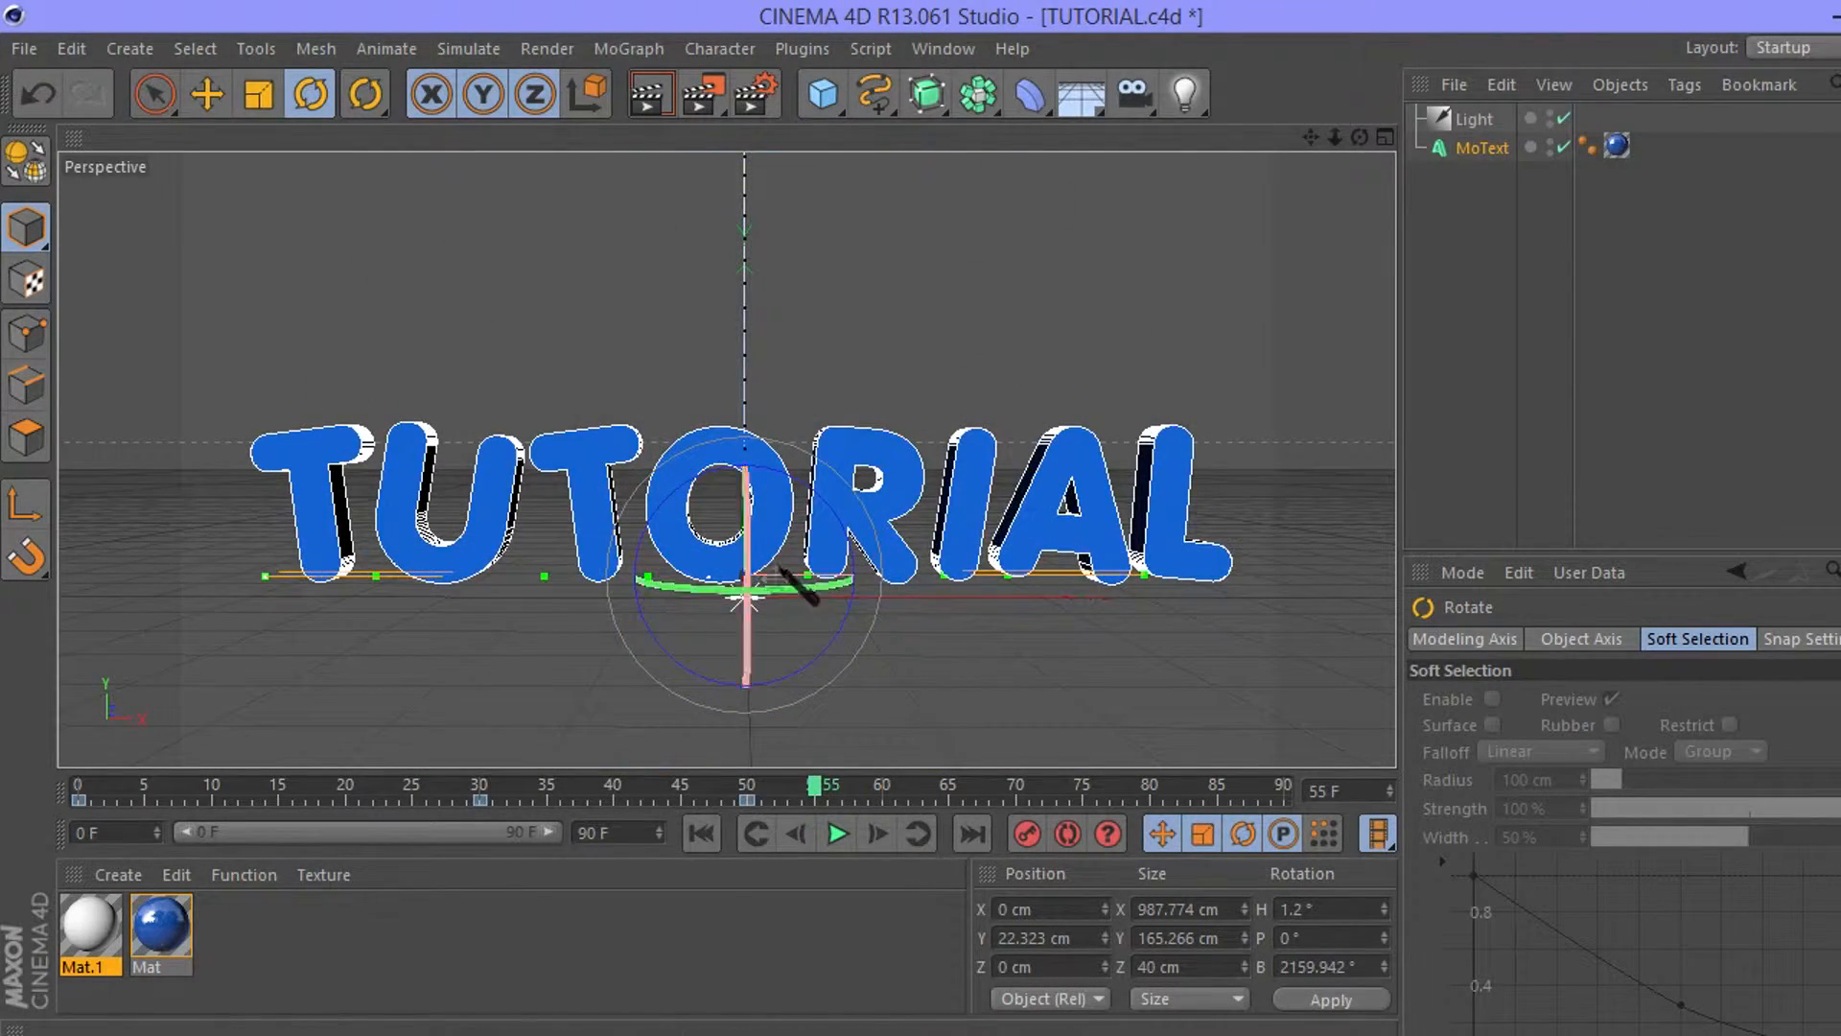
pyautogui.moveTo(786, 587); pyautogui.dragTo(1112, 525)
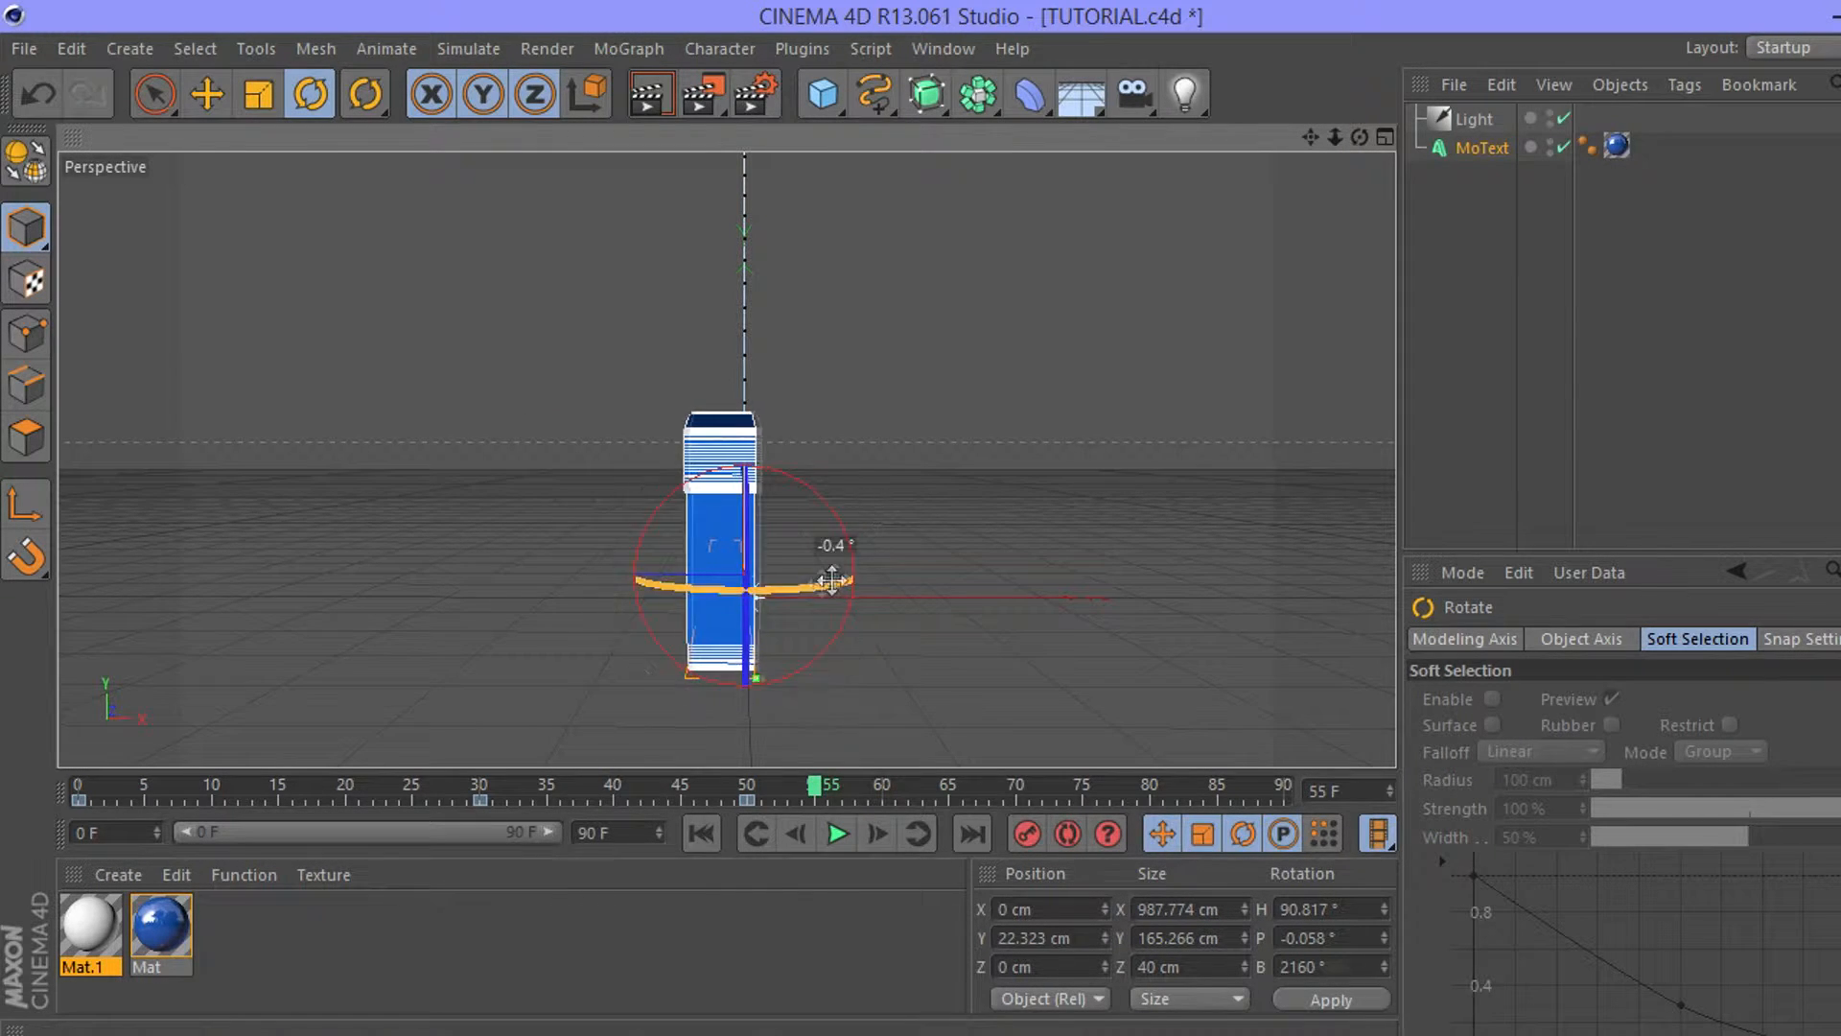
pyautogui.moveTo(830, 579); pyautogui.dragTo(830, 648)
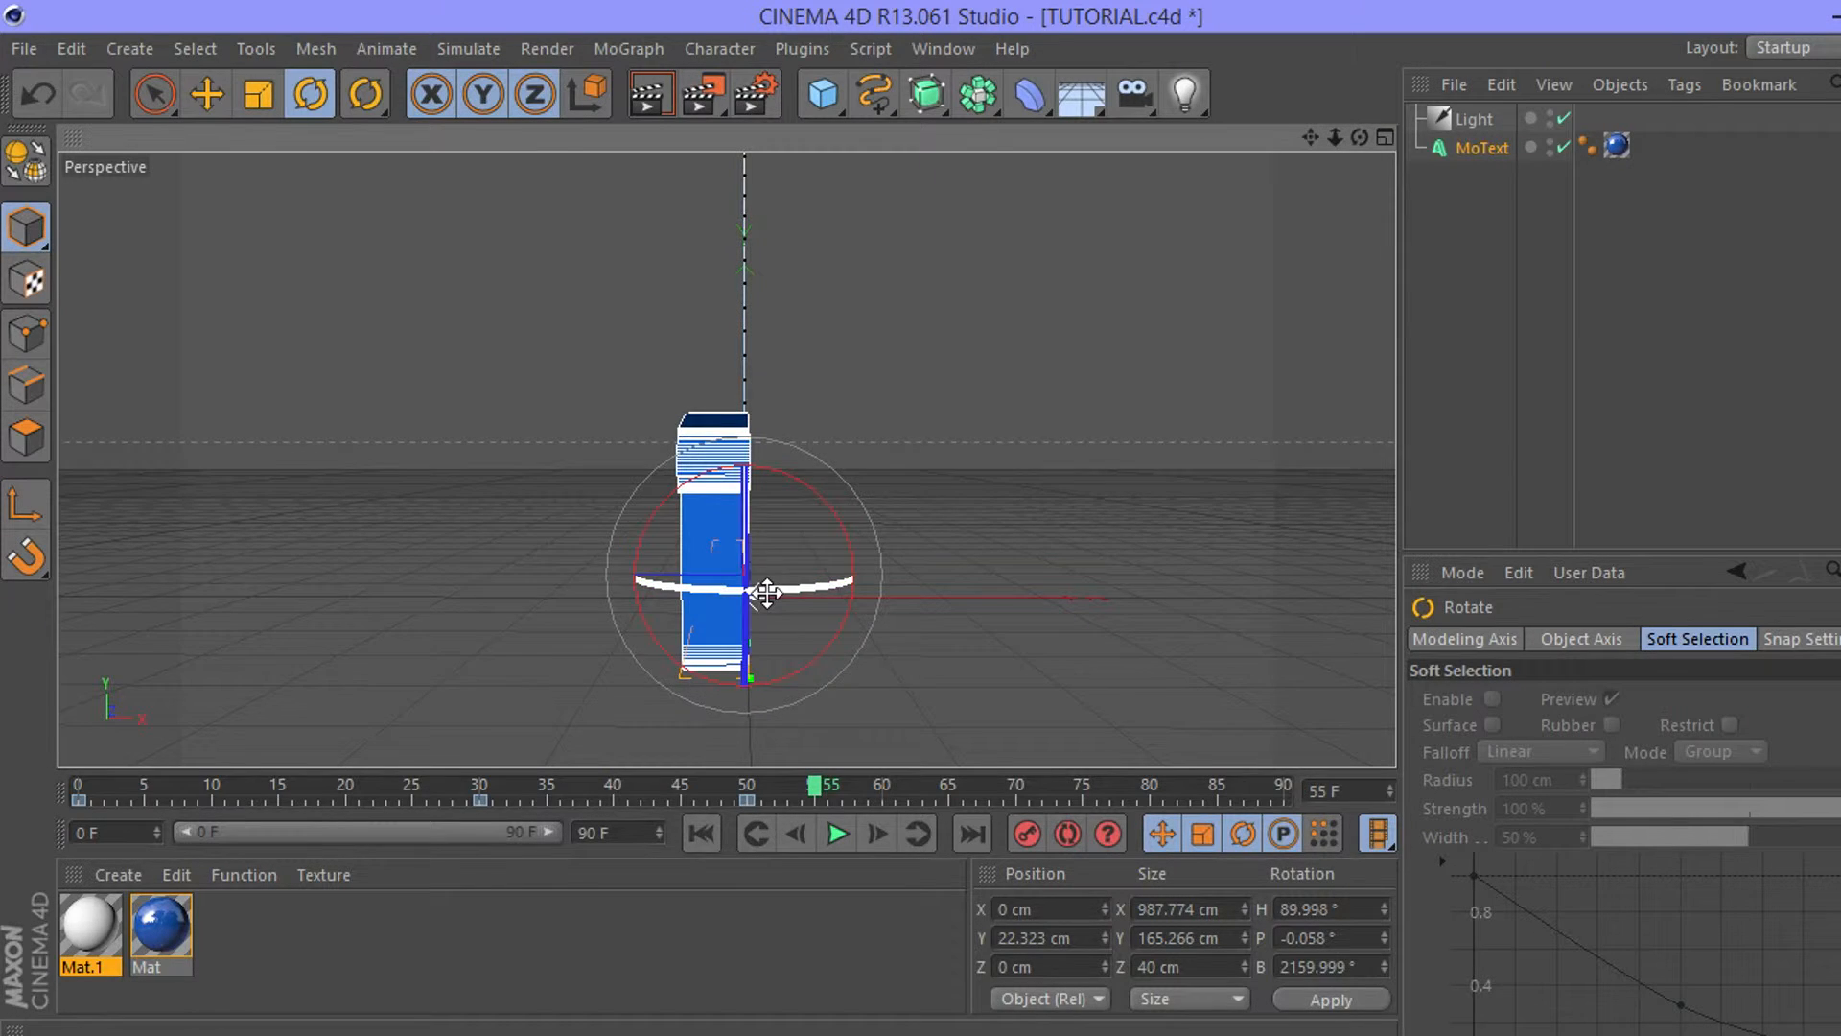
pyautogui.moveTo(767, 594); pyautogui.dragTo(1122, 575)
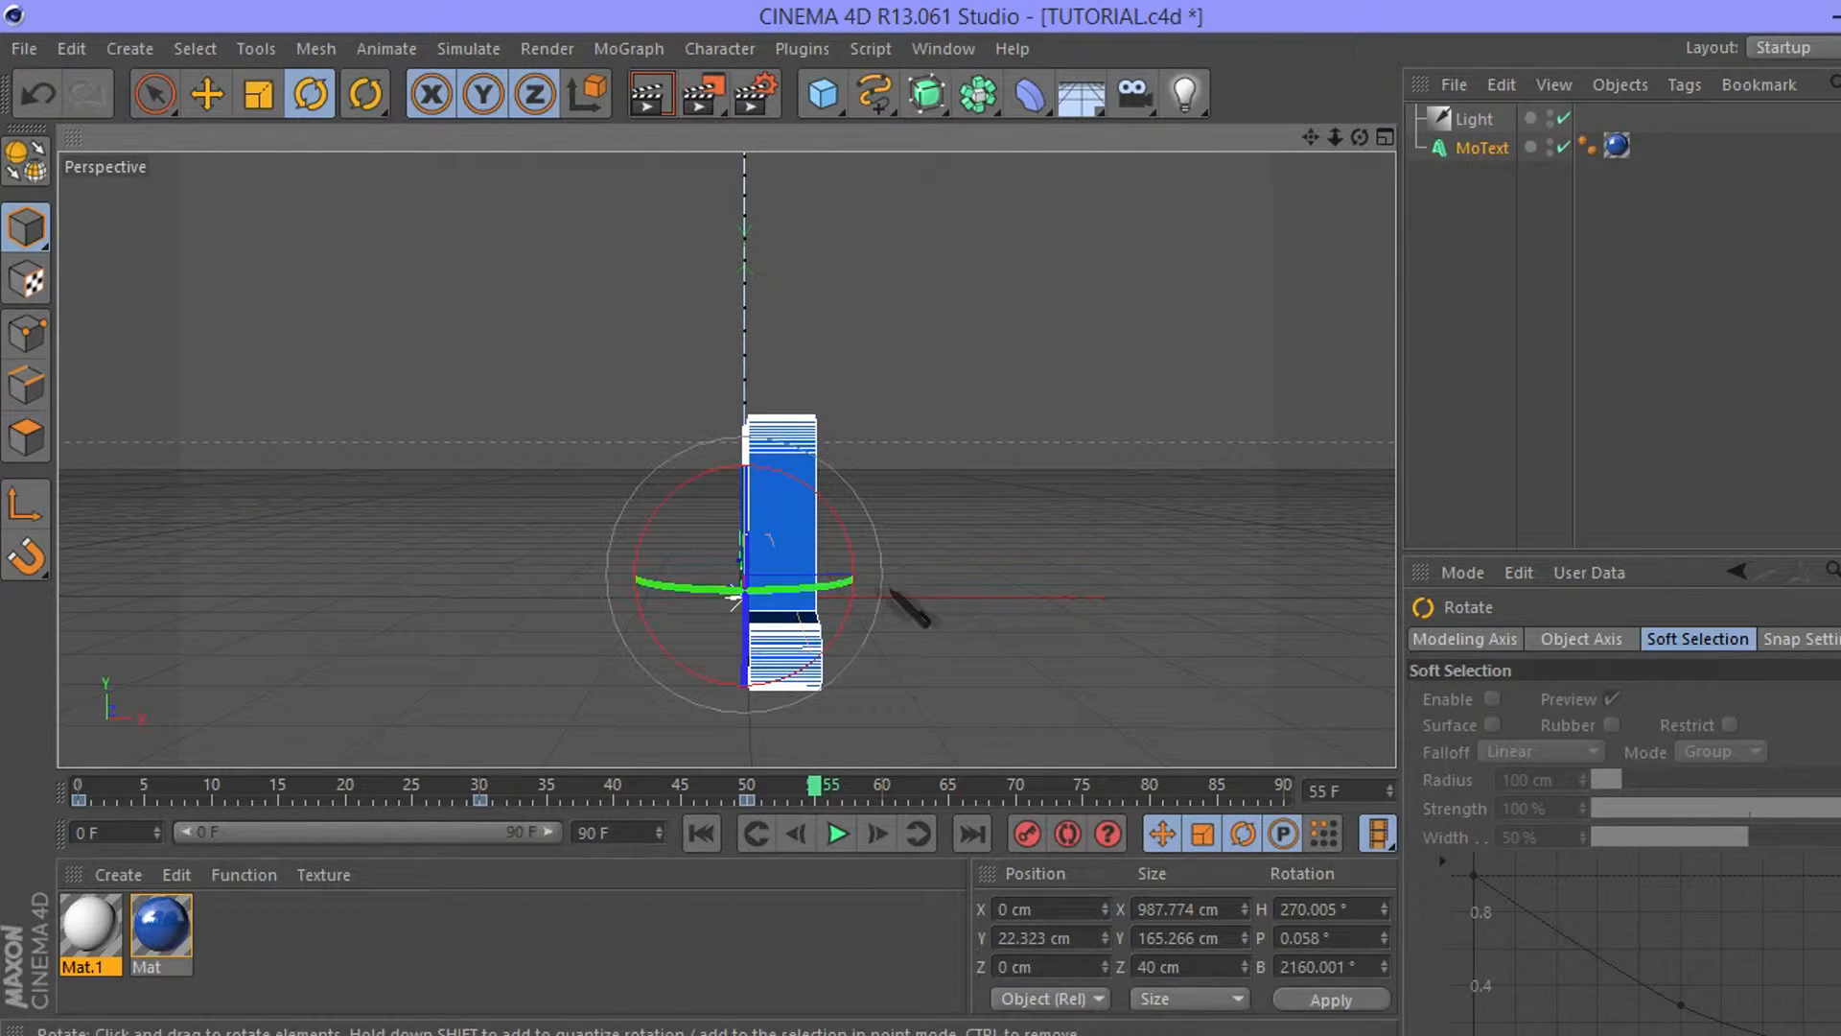
pyautogui.moveTo(845, 582); pyautogui.dragTo(1110, 528)
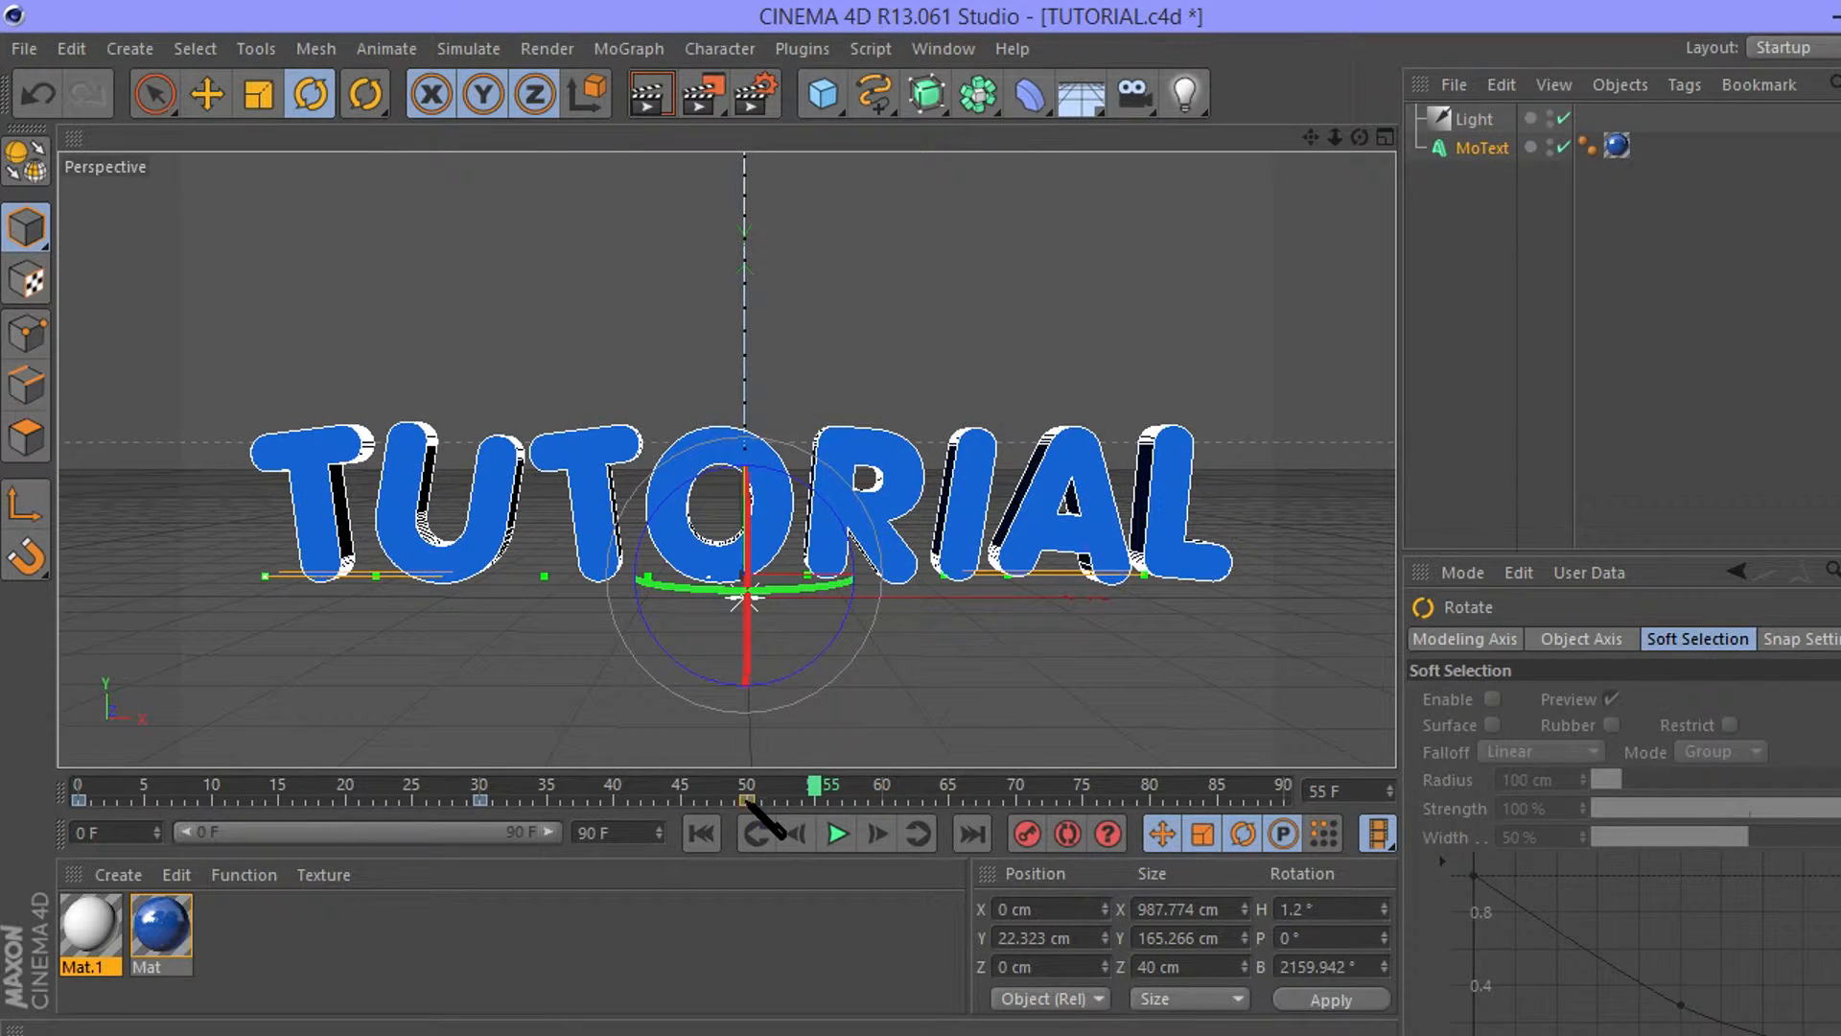
pyautogui.click(747, 798)
pyautogui.press('Delete')
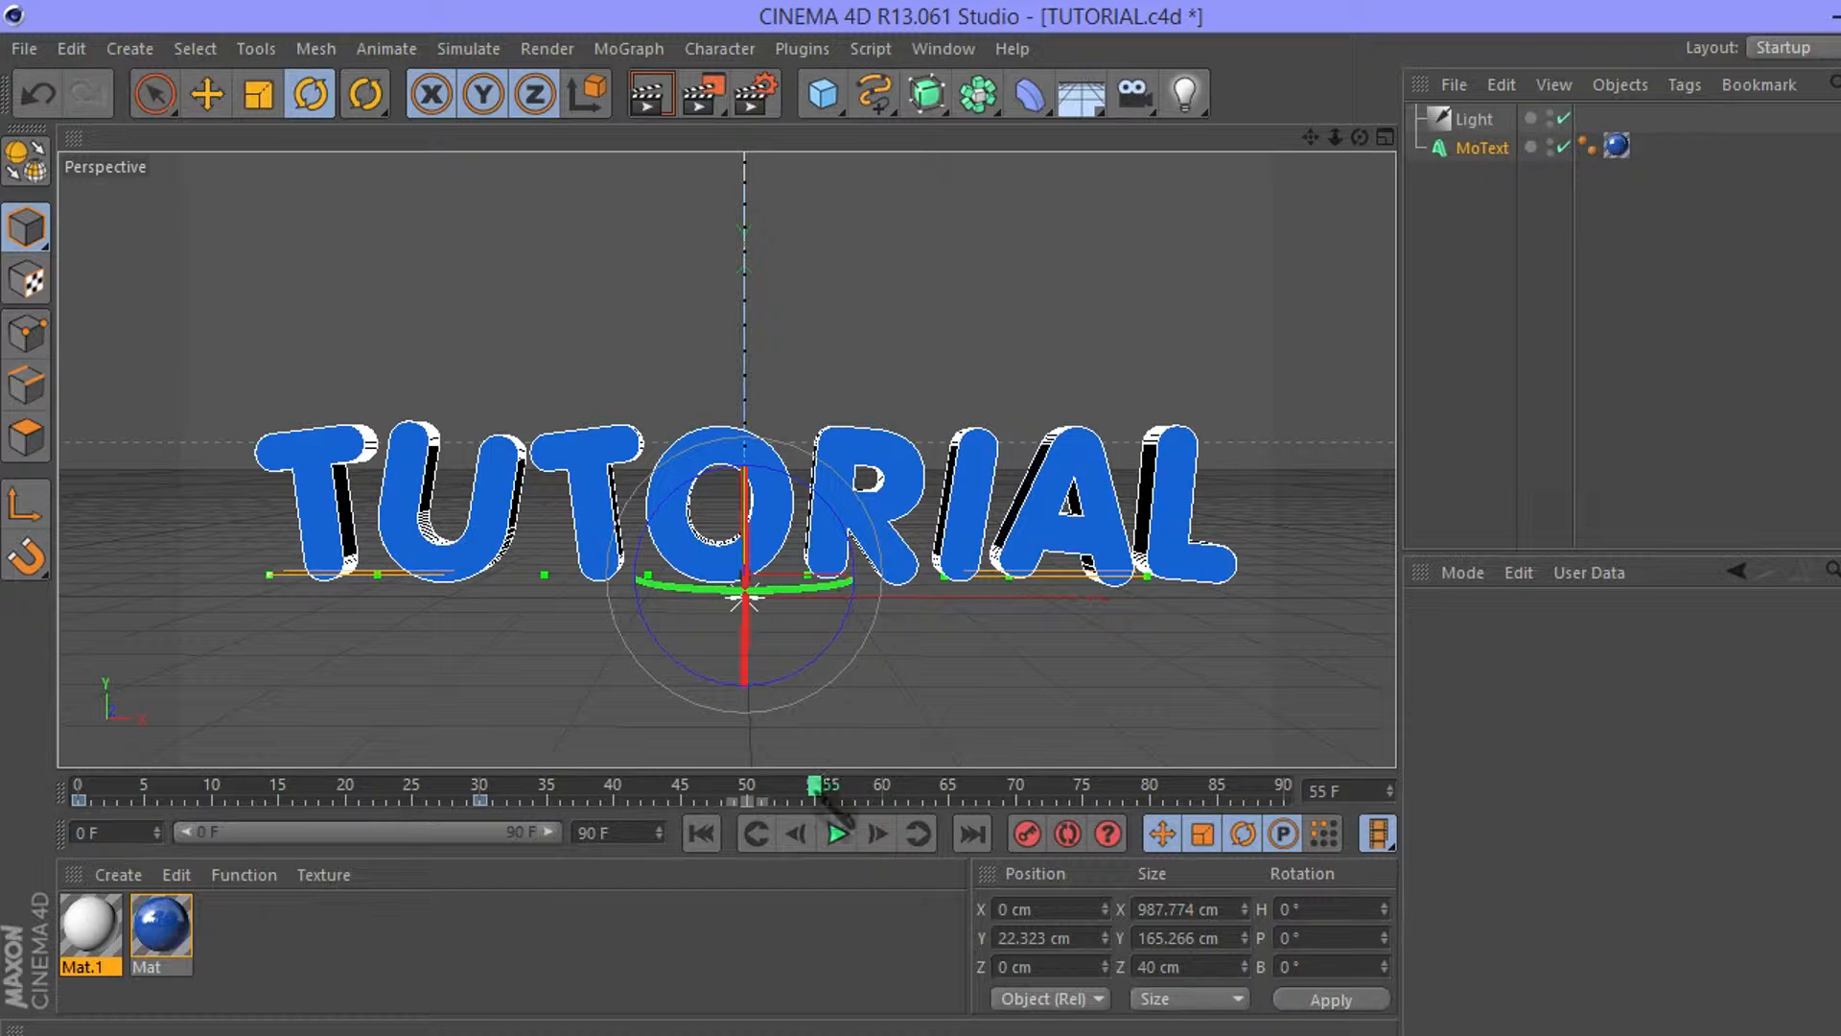
# Record a keyframe for the landed text at frame 40 and delete the white Mat.1 material.
pyautogui.moveTo(811, 787); pyautogui.dragTo(666, 789)
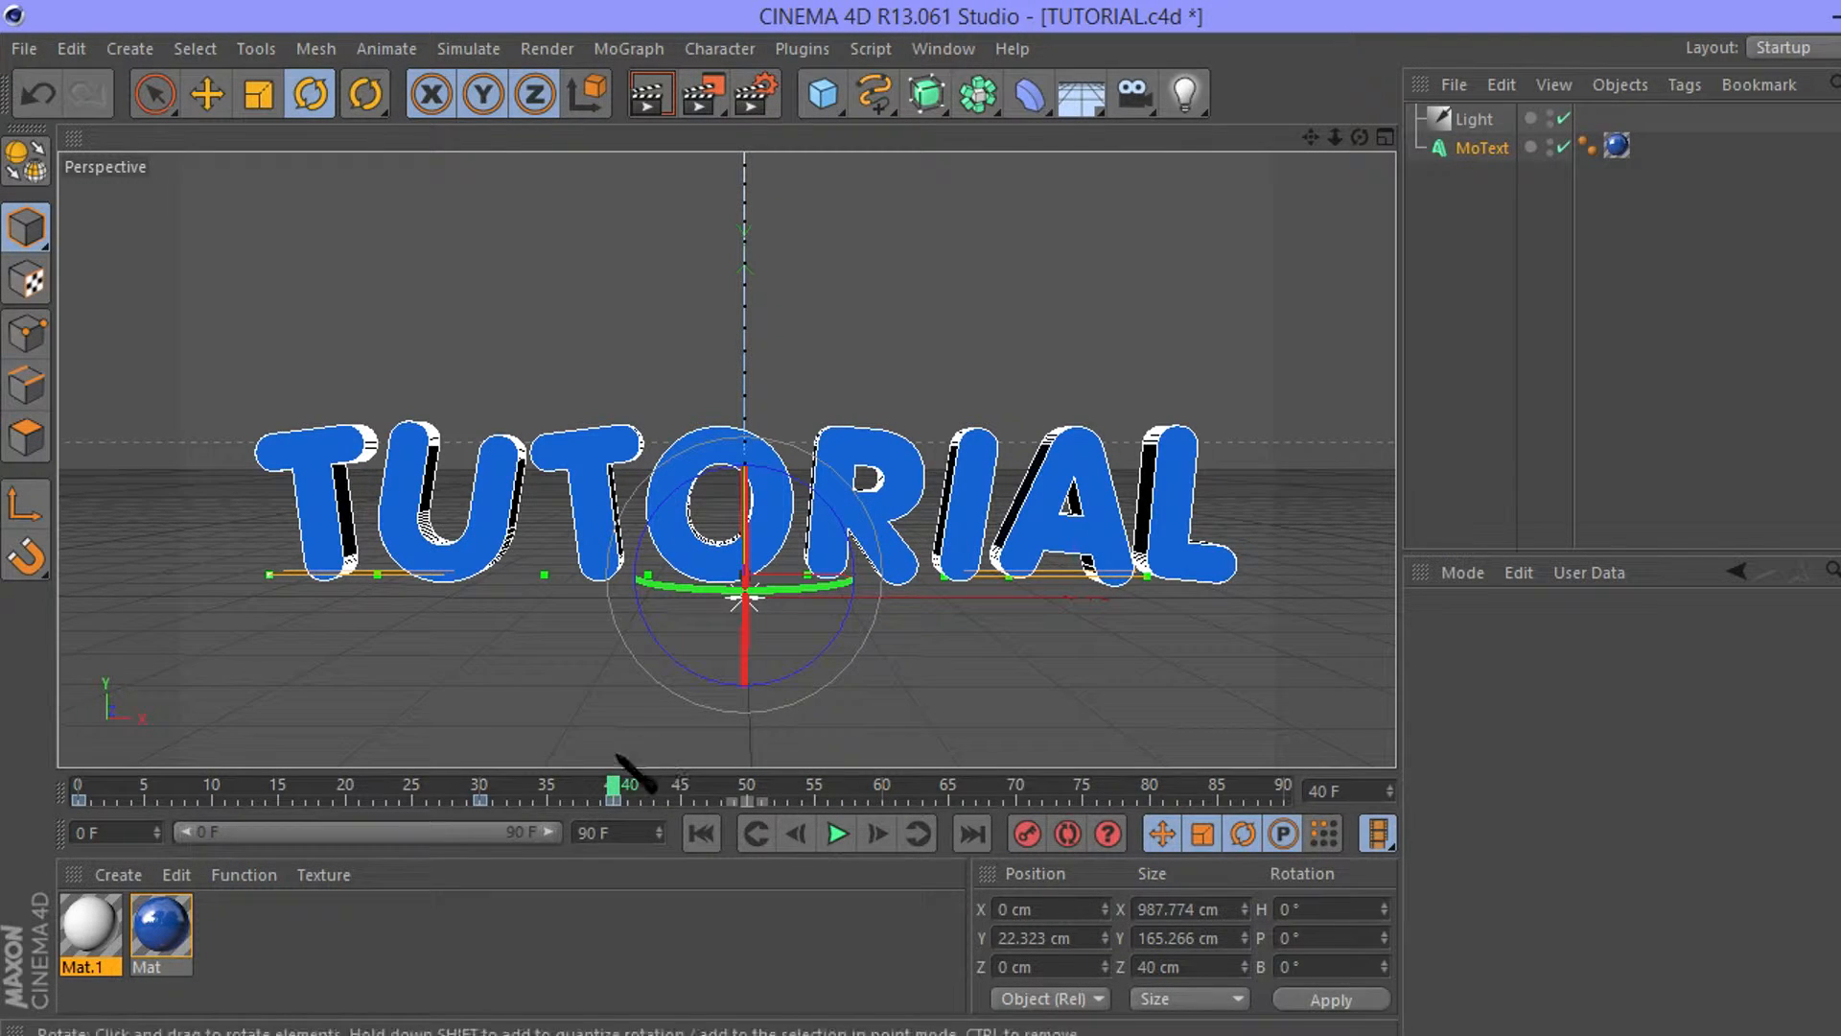
pyautogui.moveTo(642, 788); pyautogui.dragTo(733, 792)
pyautogui.click(613, 800)
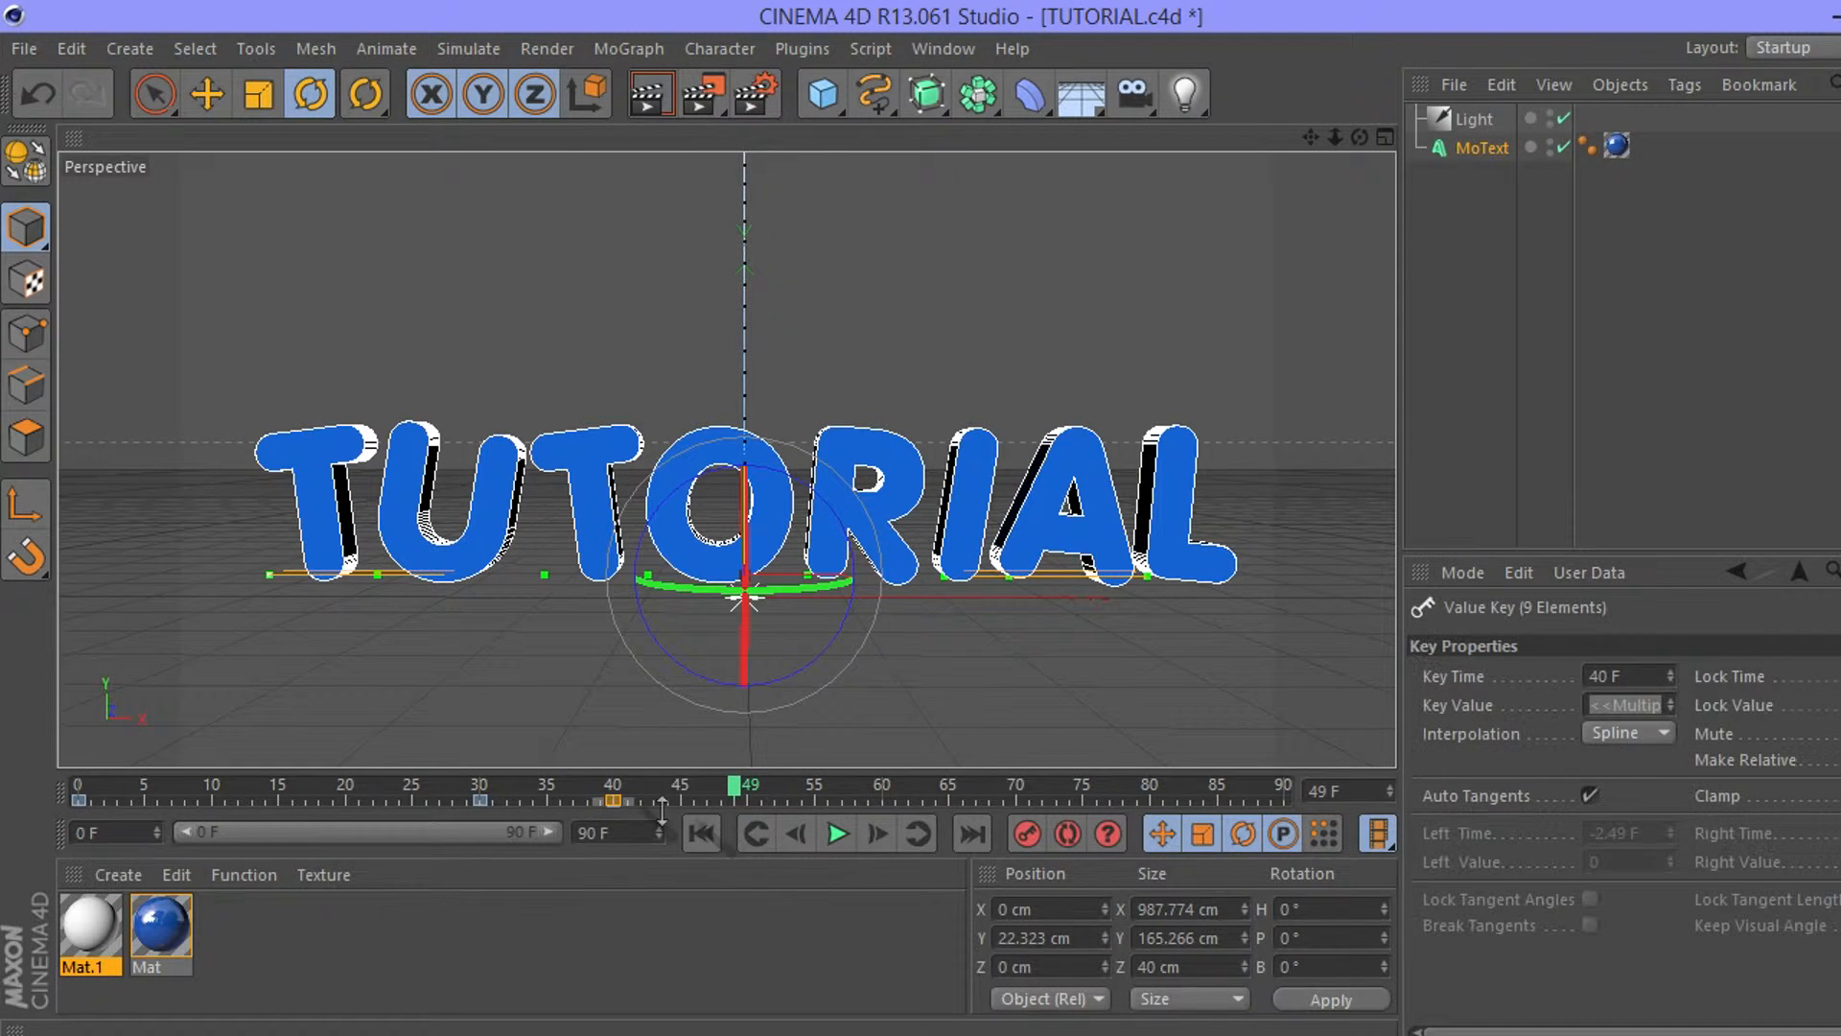
pyautogui.press('Delete')
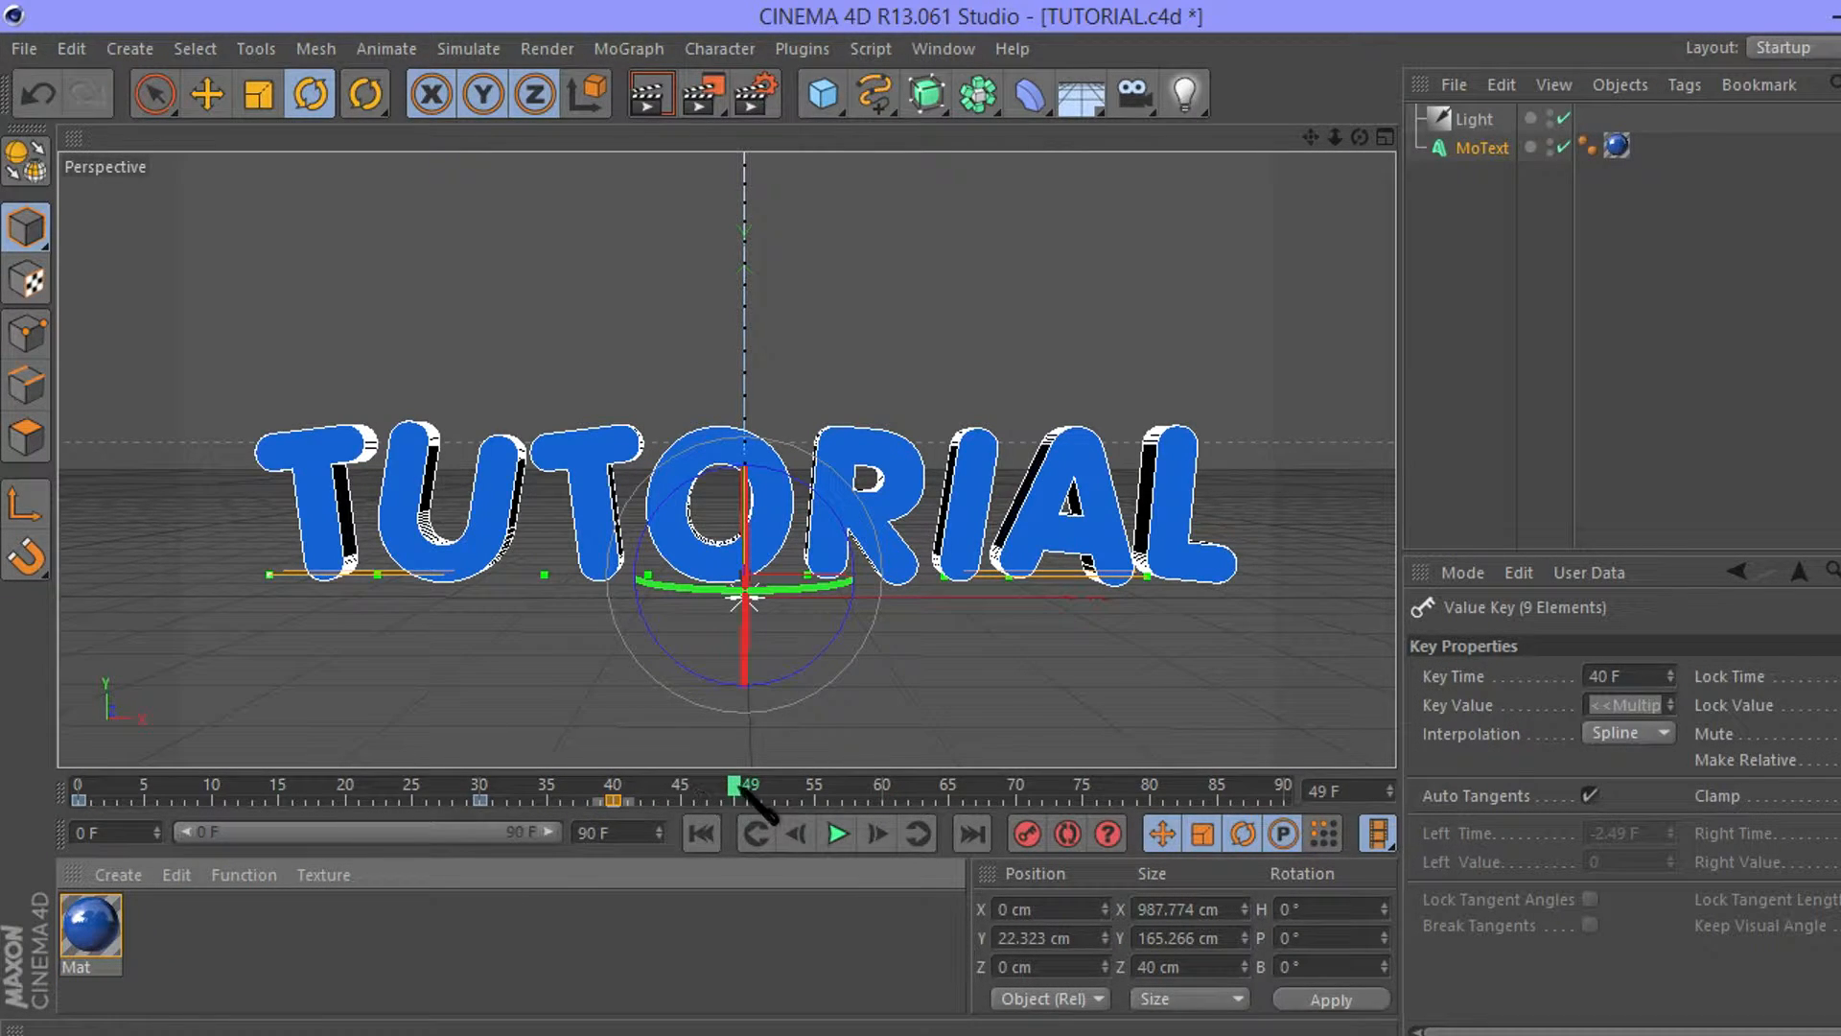
pyautogui.moveTo(740, 792); pyautogui.dragTo(610, 792)
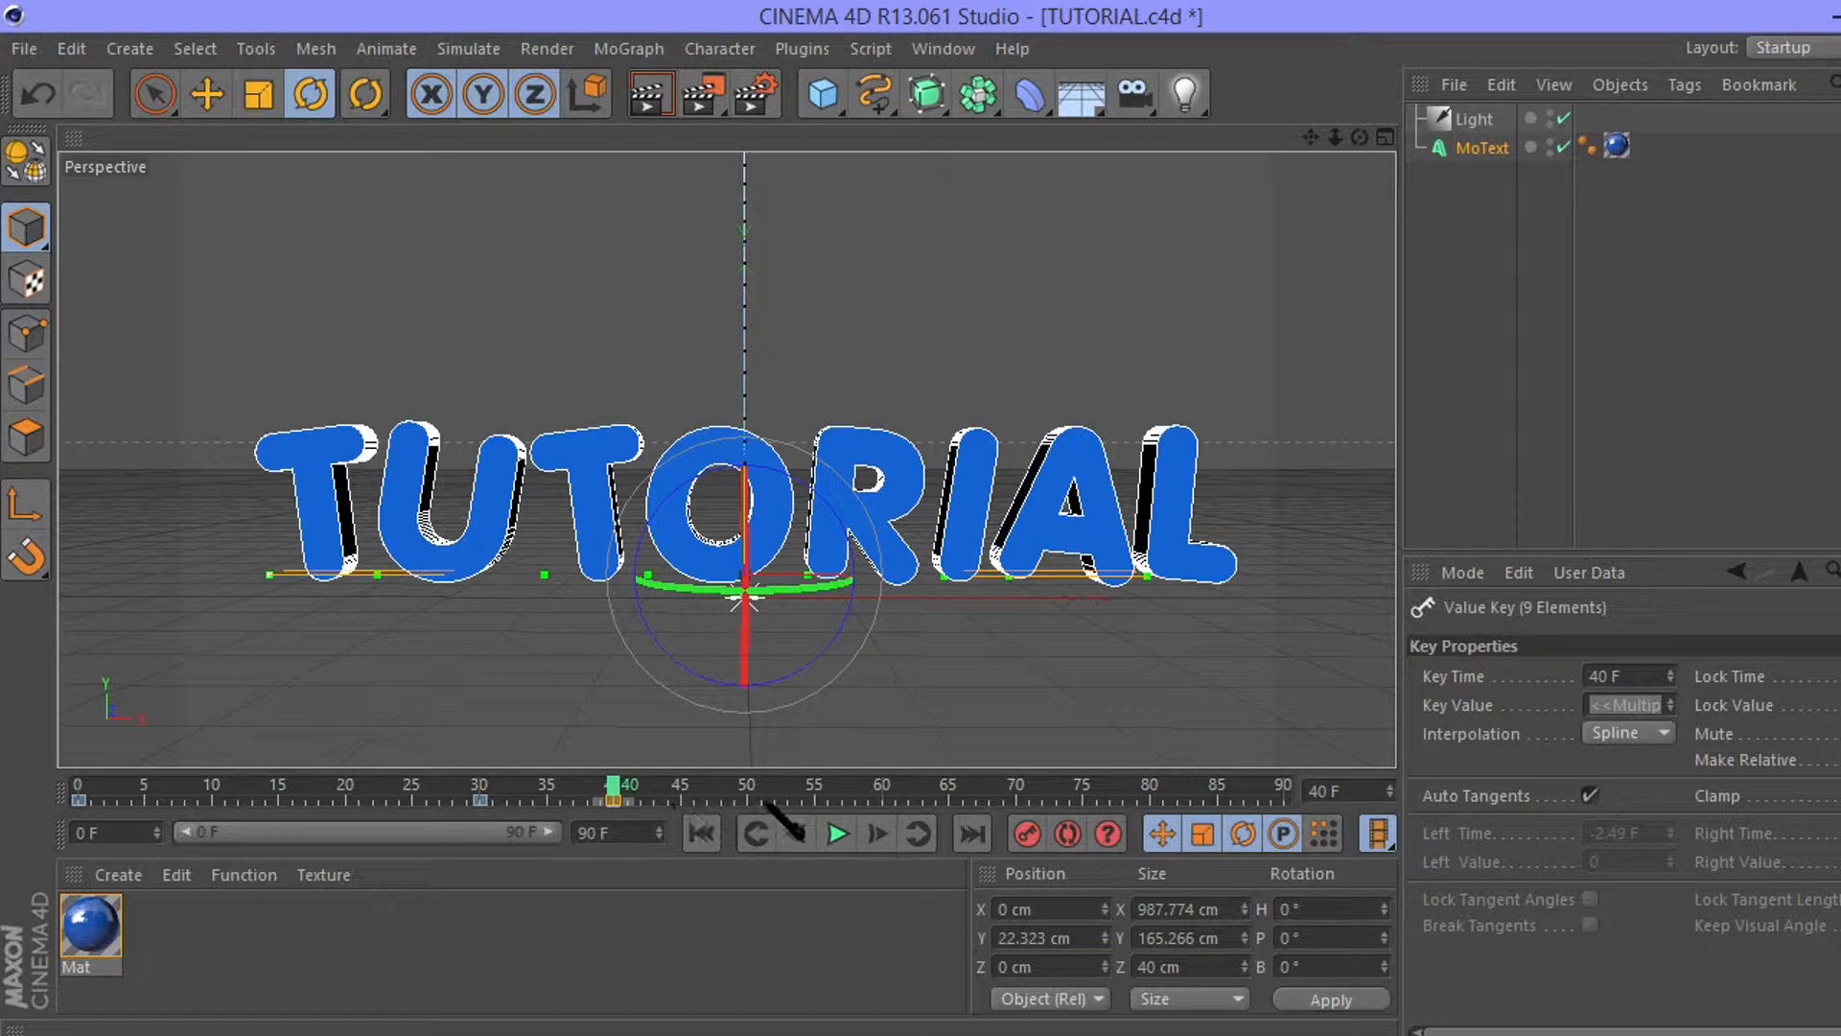
# Delete the text's keyframe at frame 40, rotate the text to a heading of 90°, and record a new keyframe there.
pyautogui.press('Delete')
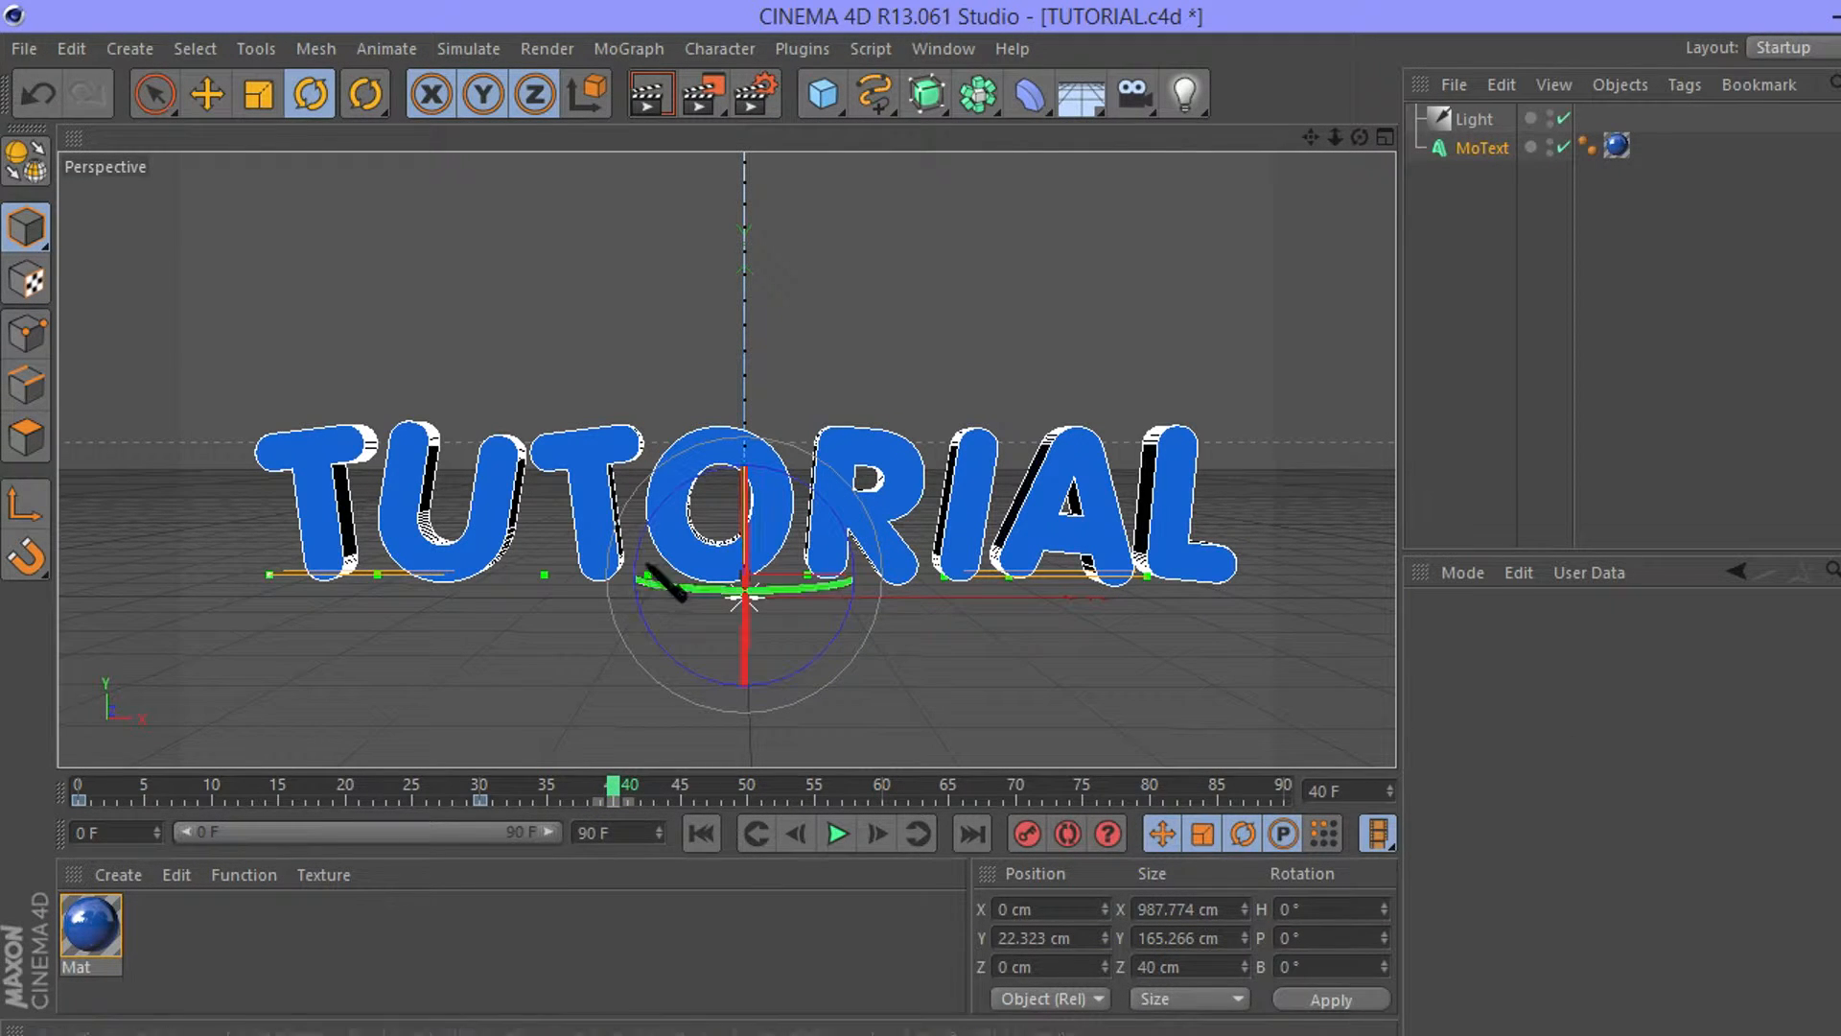
pyautogui.moveTo(671, 587); pyautogui.dragTo(995, 548)
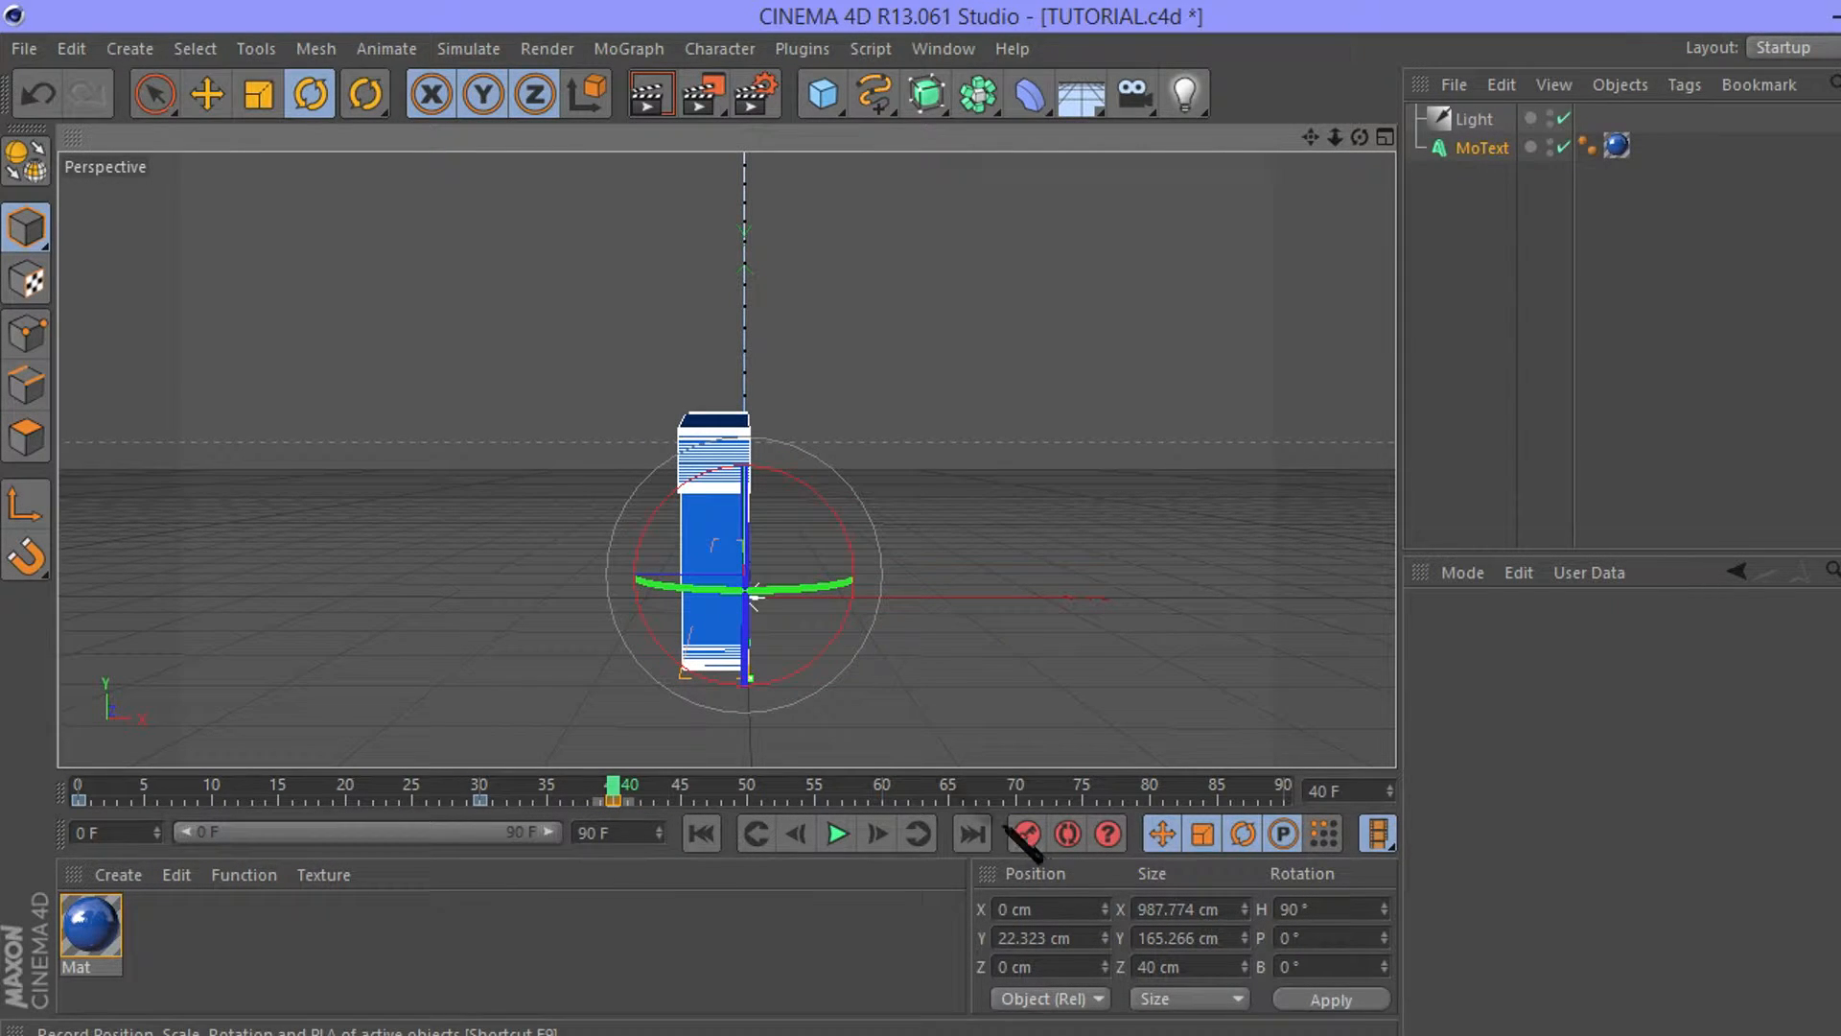
# At frame 55, rotate the text to a heading of about 180.4° and record a keyframe.
pyautogui.moveTo(773, 588); pyautogui.dragTo(1119, 591)
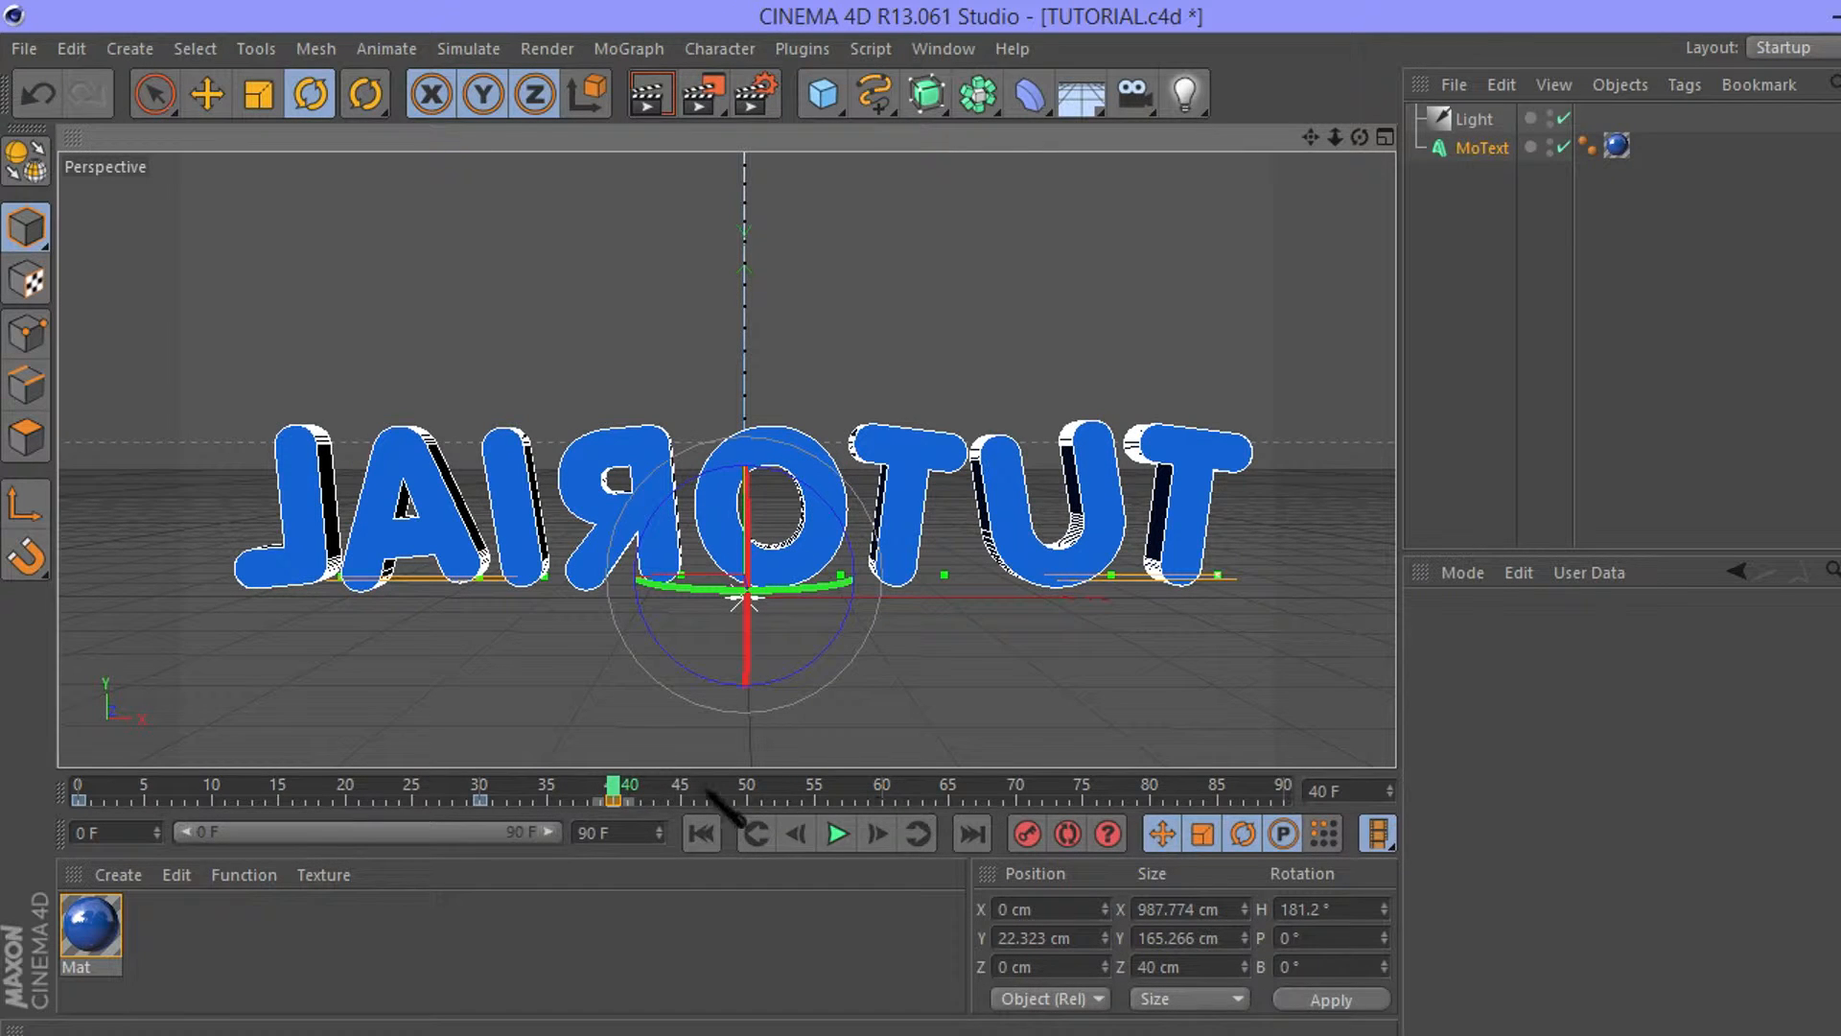
pyautogui.moveTo(612, 792); pyautogui.dragTo(775, 788)
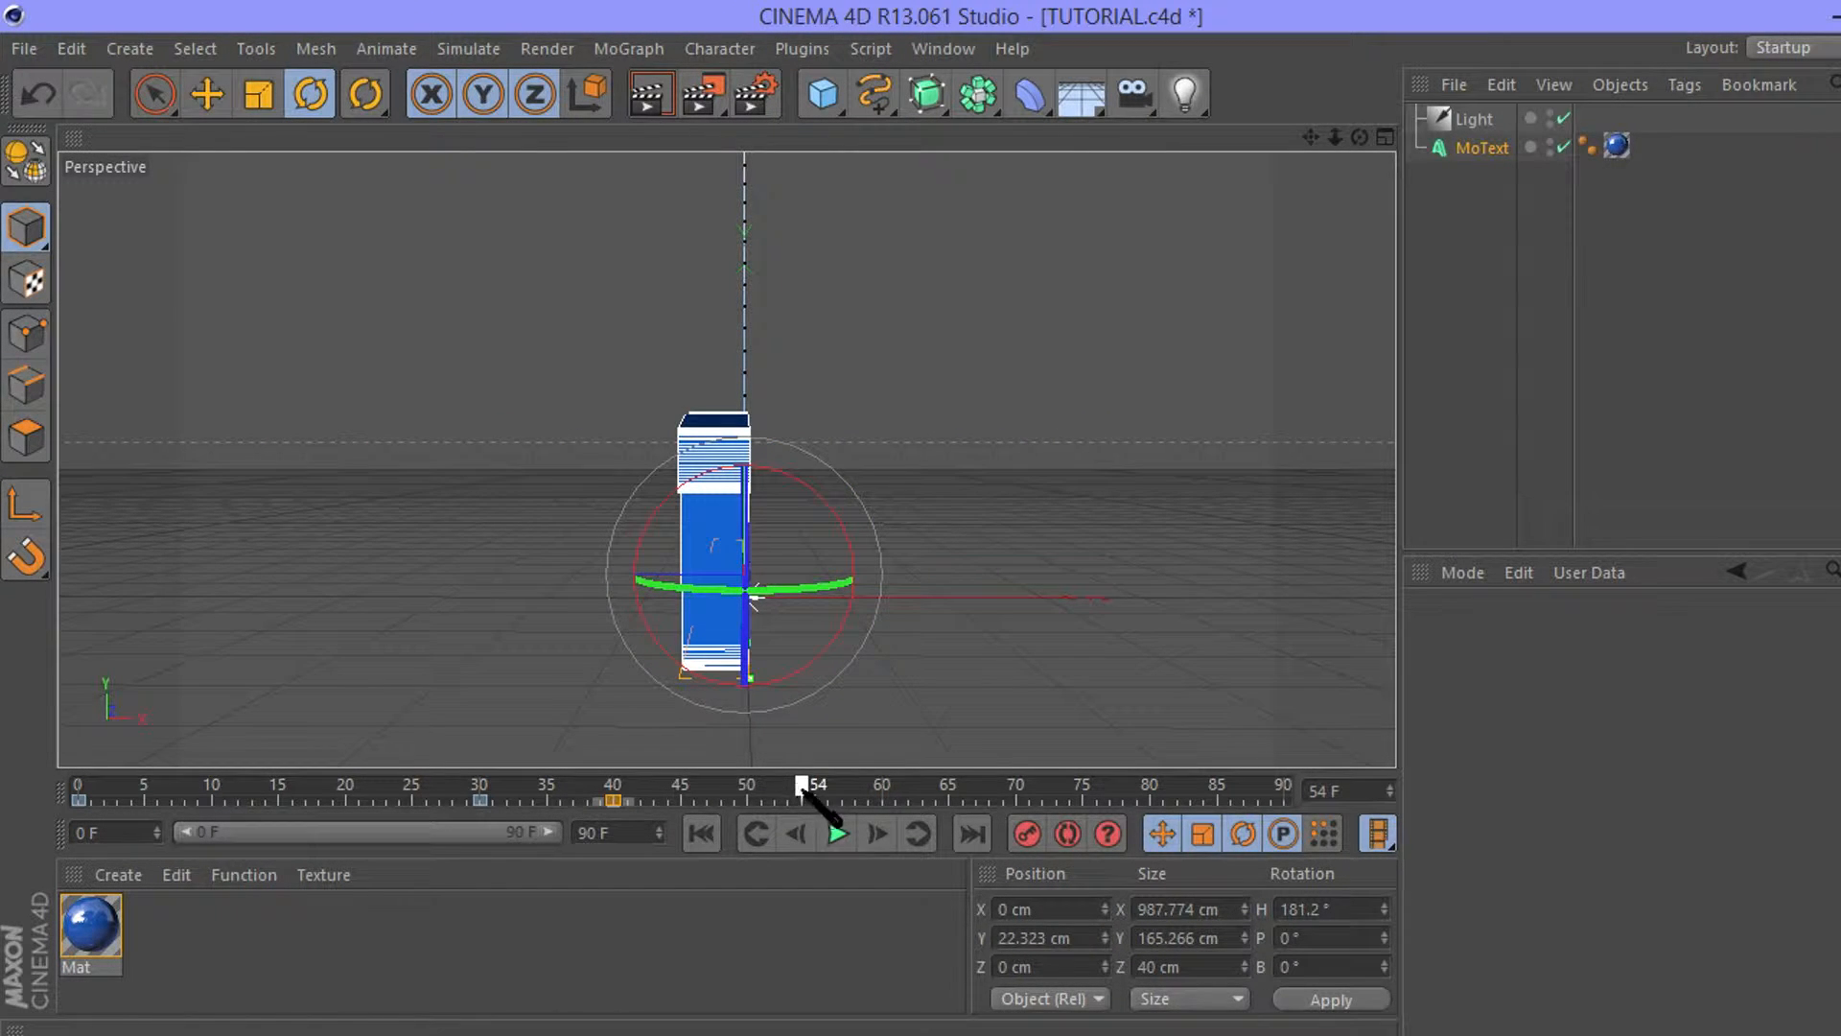
pyautogui.moveTo(765, 588); pyautogui.dragTo(1103, 574)
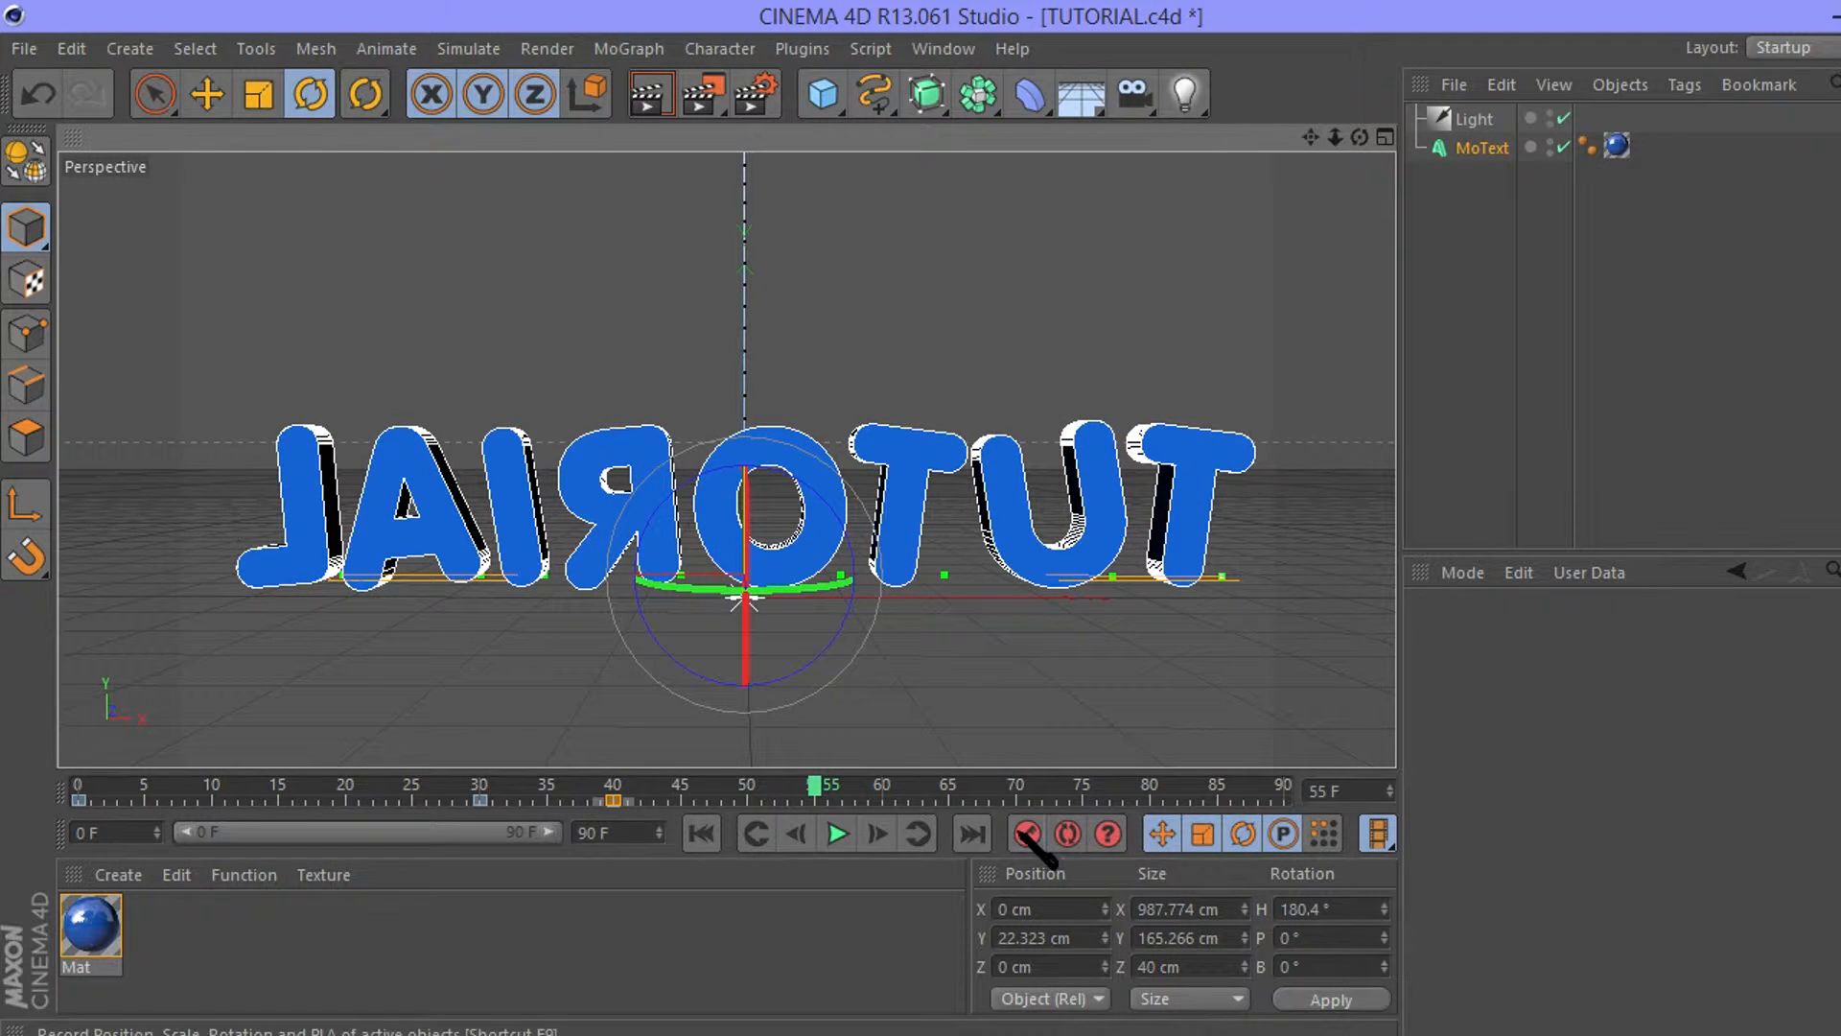
# At frame 70, rotate the text to a heading of about 269.6° and record a keyframe.
pyautogui.moveTo(817, 788); pyautogui.dragTo(917, 784)
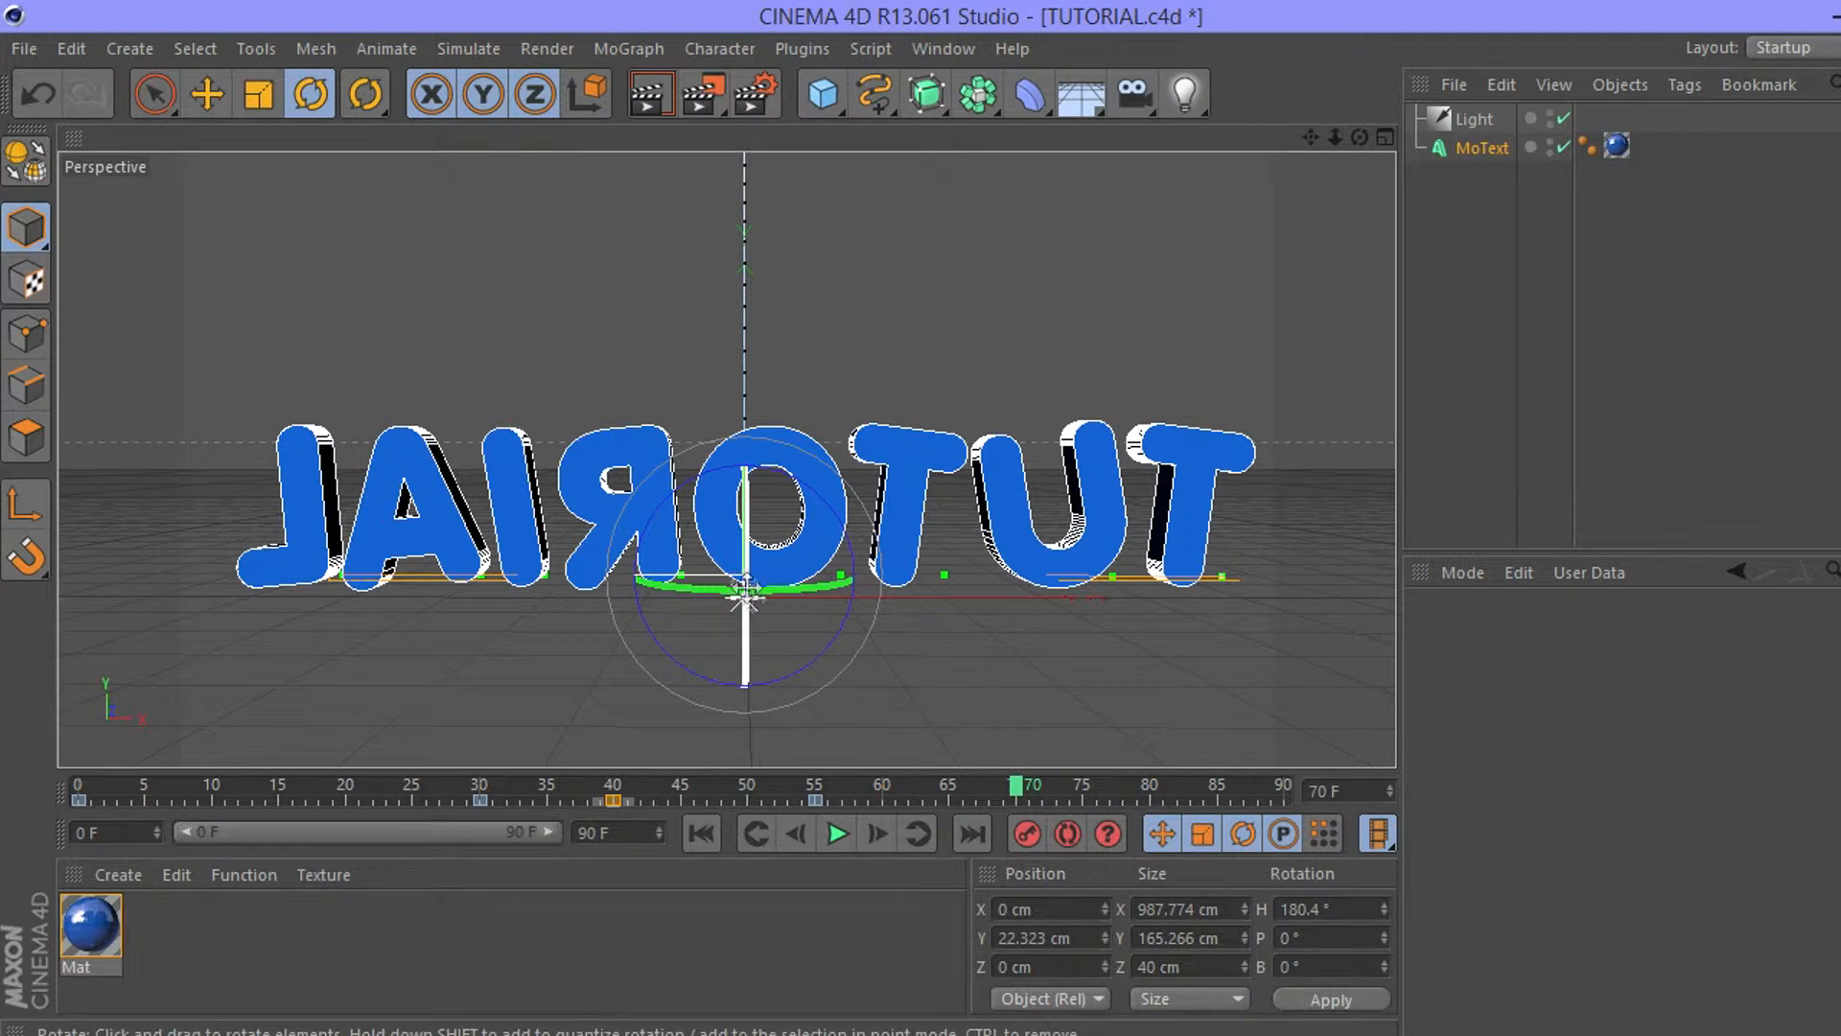
pyautogui.moveTo(744, 616); pyautogui.dragTo(915, 592)
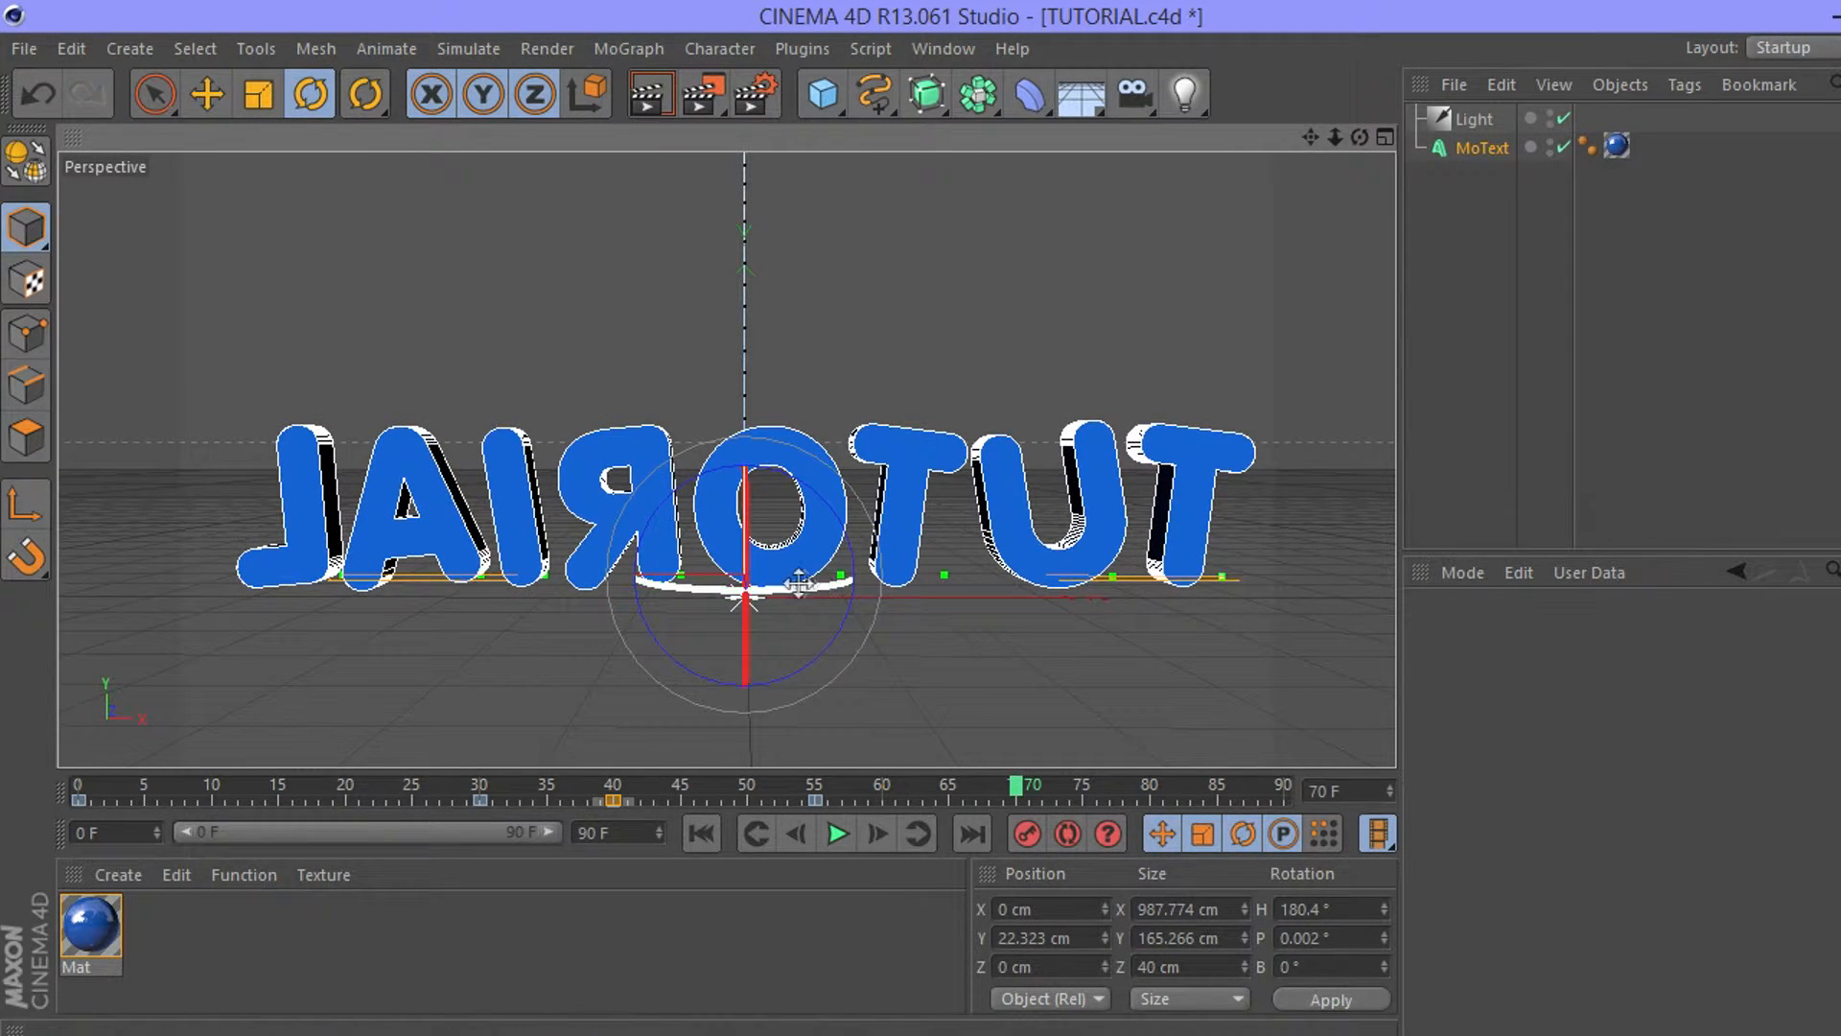
pyautogui.moveTo(793, 595); pyautogui.dragTo(1113, 571)
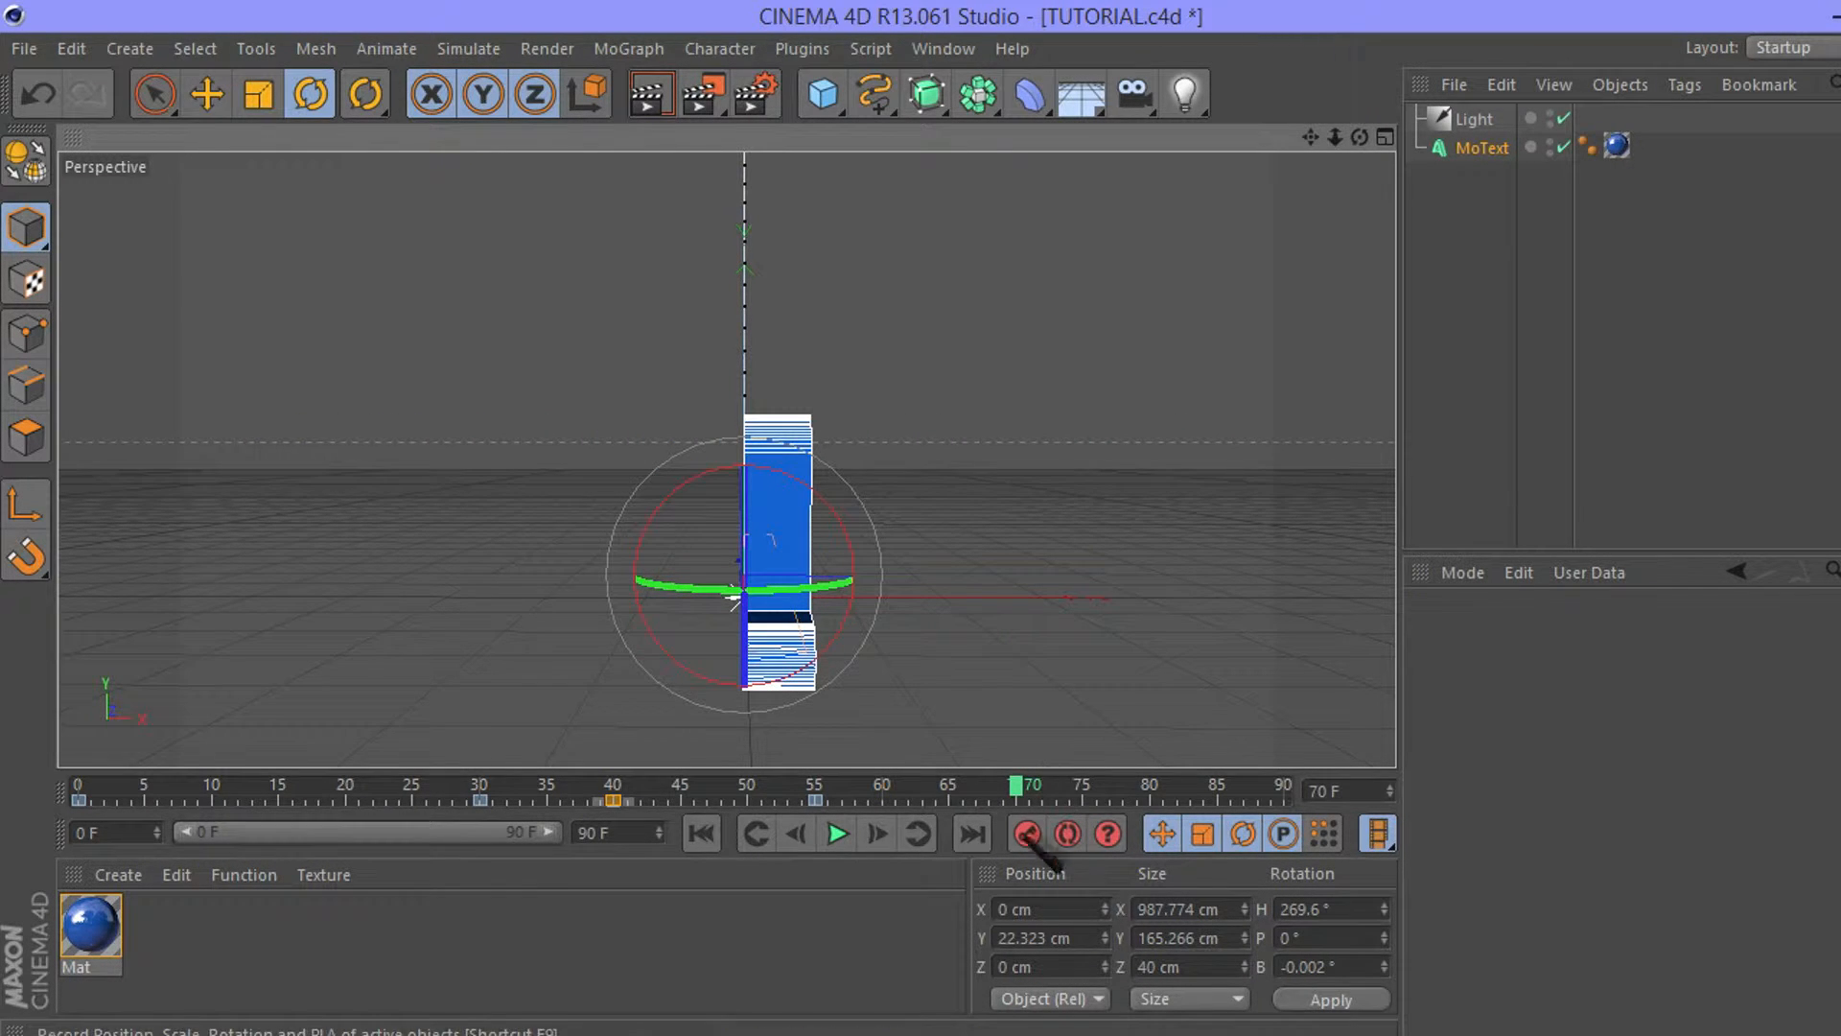
pyautogui.click(1025, 834)
# At frame 85, rotate the text to a heading of about 362°, record a keyframe, and scrub back to check the spin.
pyautogui.moveTo(1017, 784); pyautogui.dragTo(1216, 786)
pyautogui.moveTo(839, 582); pyautogui.dragTo(1126, 581)
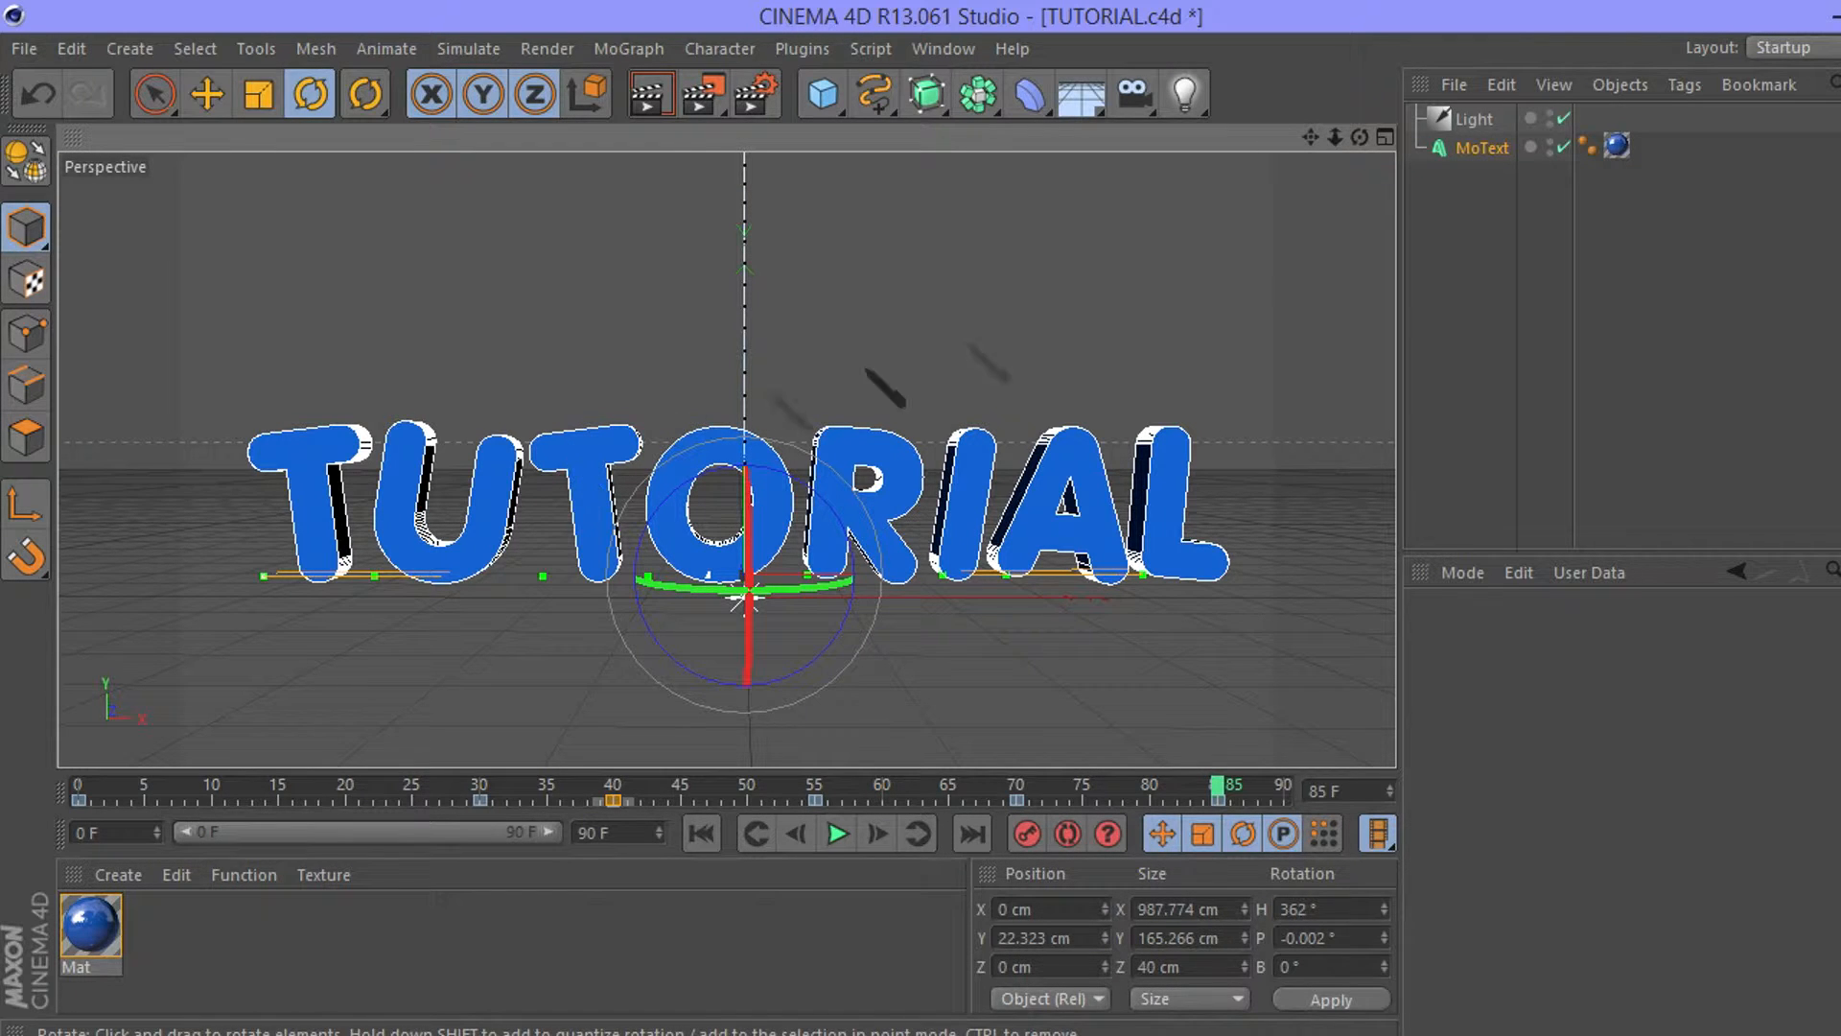
pyautogui.click(962, 475)
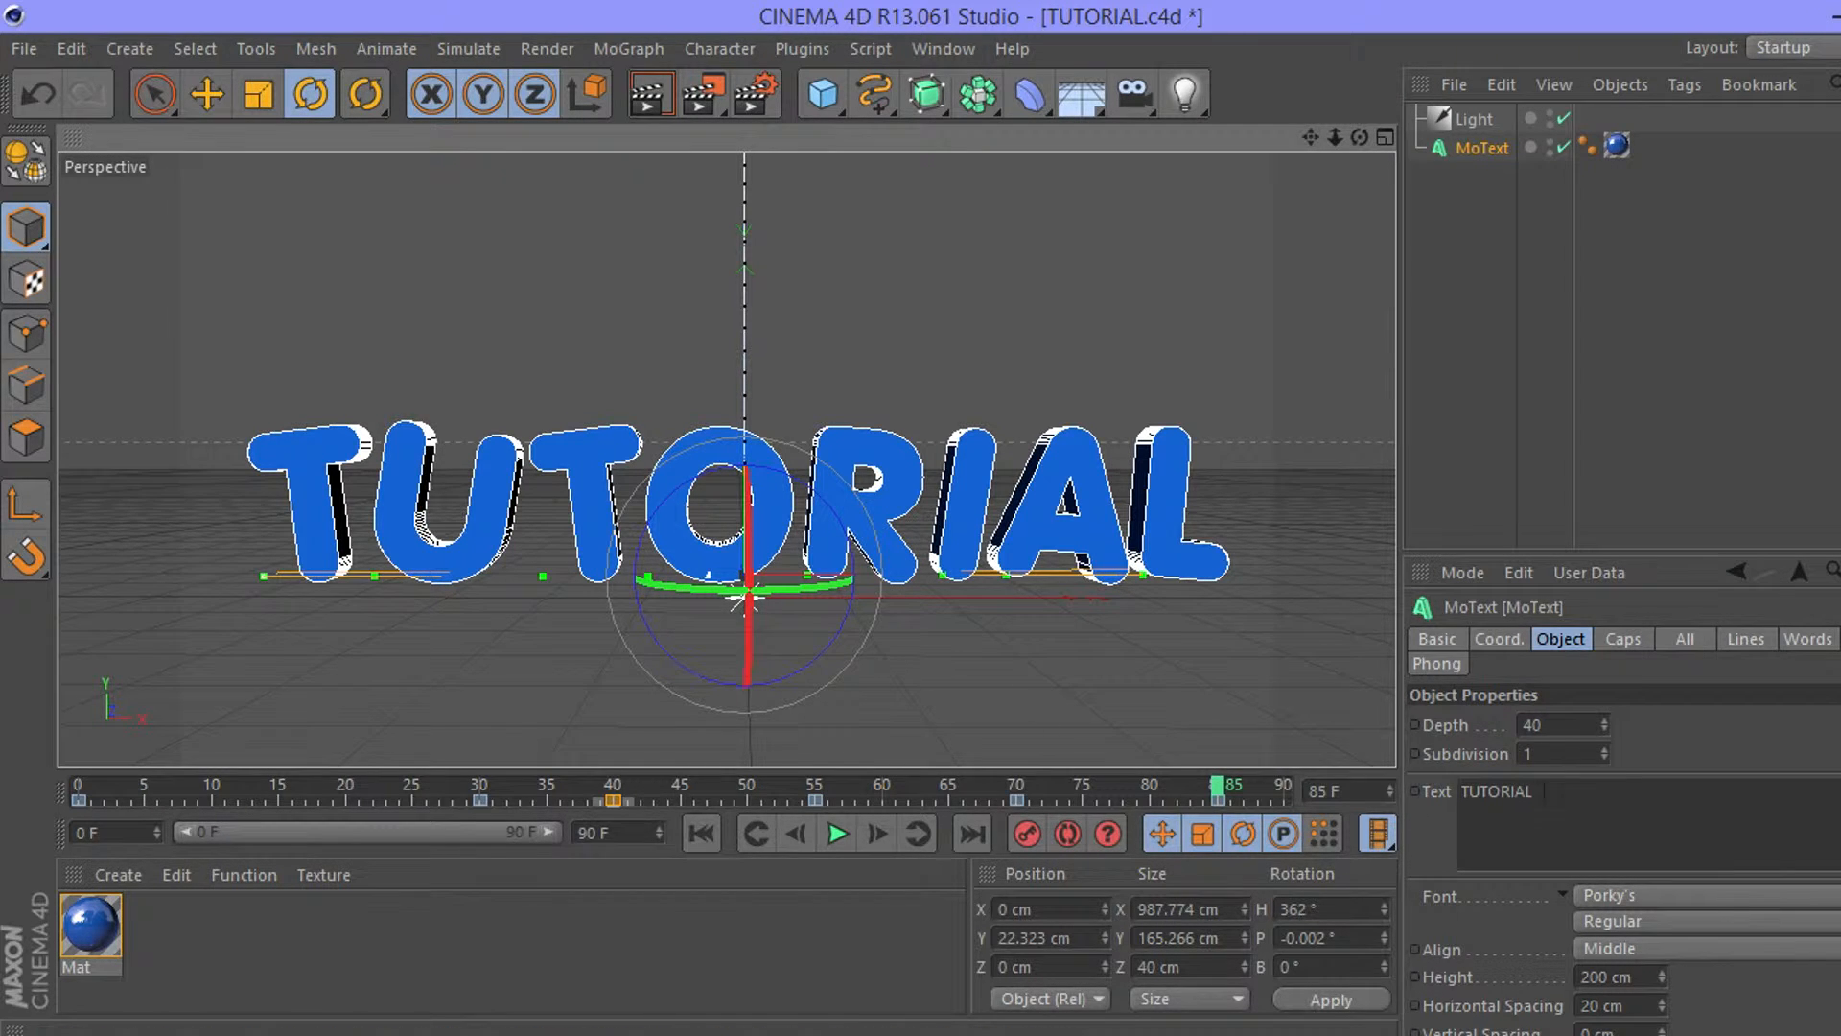
pyautogui.click(1666, 944)
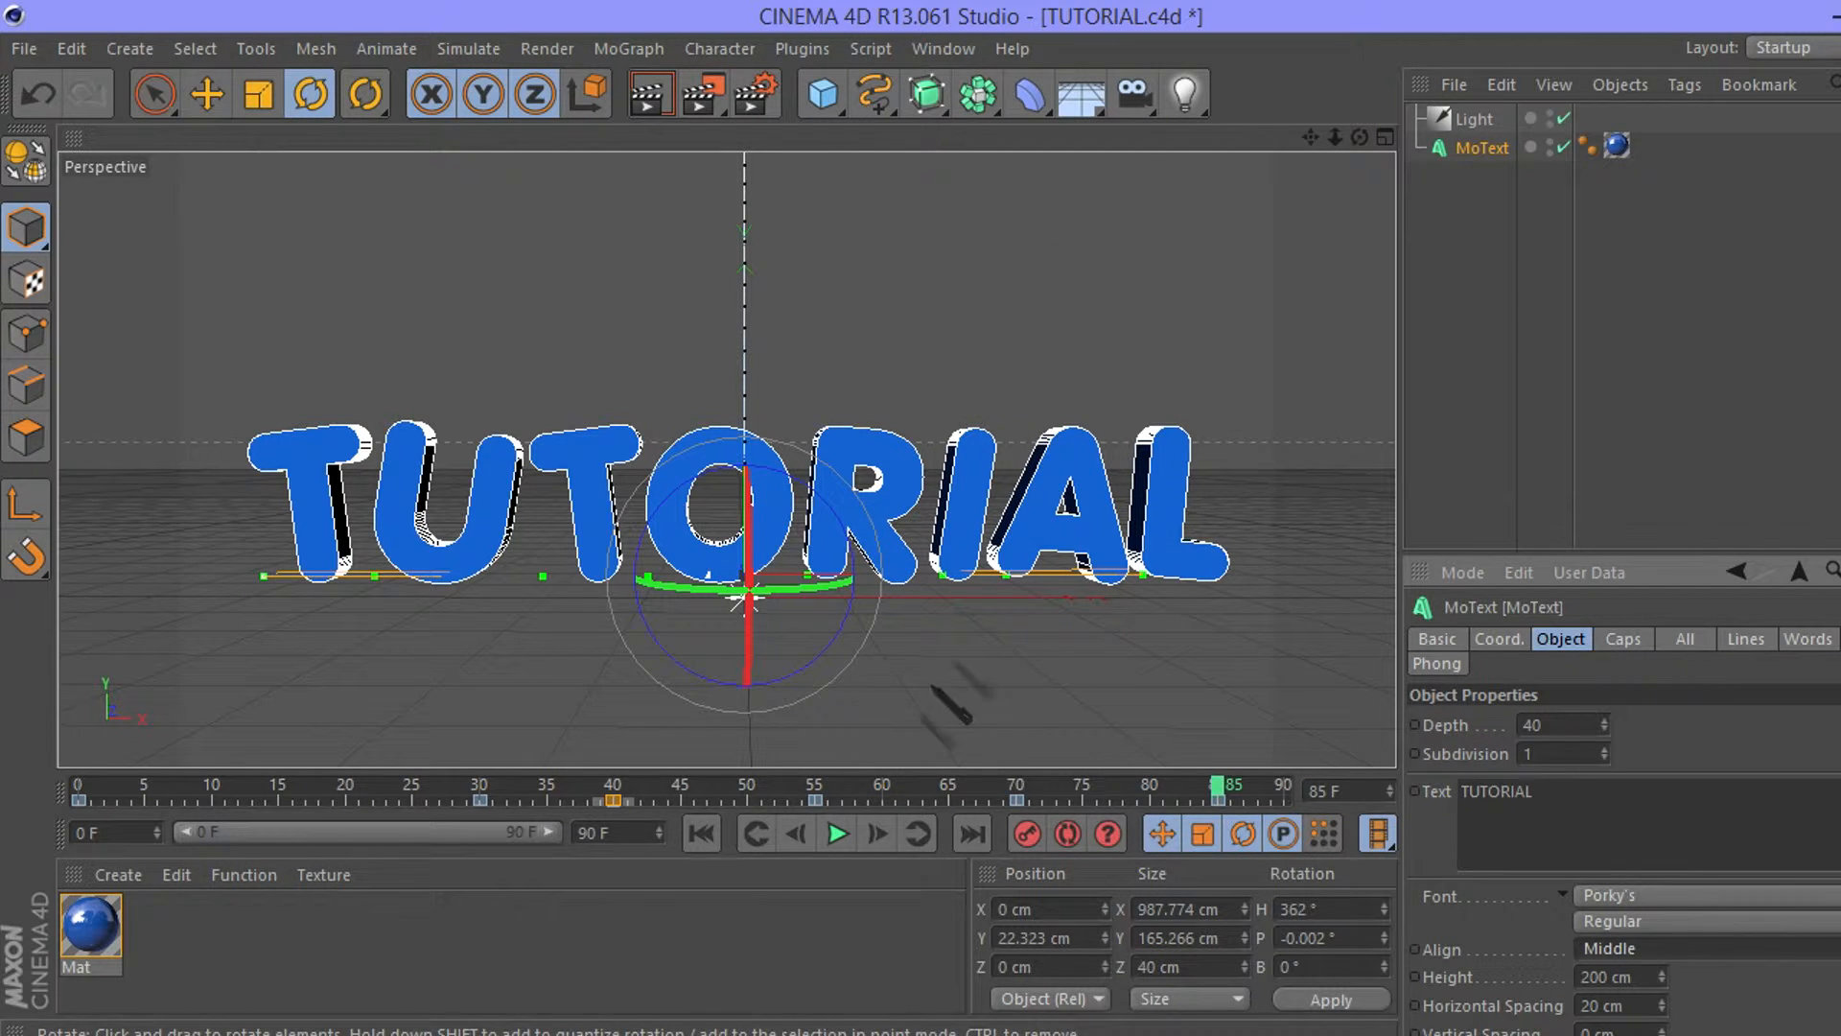
pyautogui.moveTo(1219, 784); pyautogui.dragTo(661, 681)
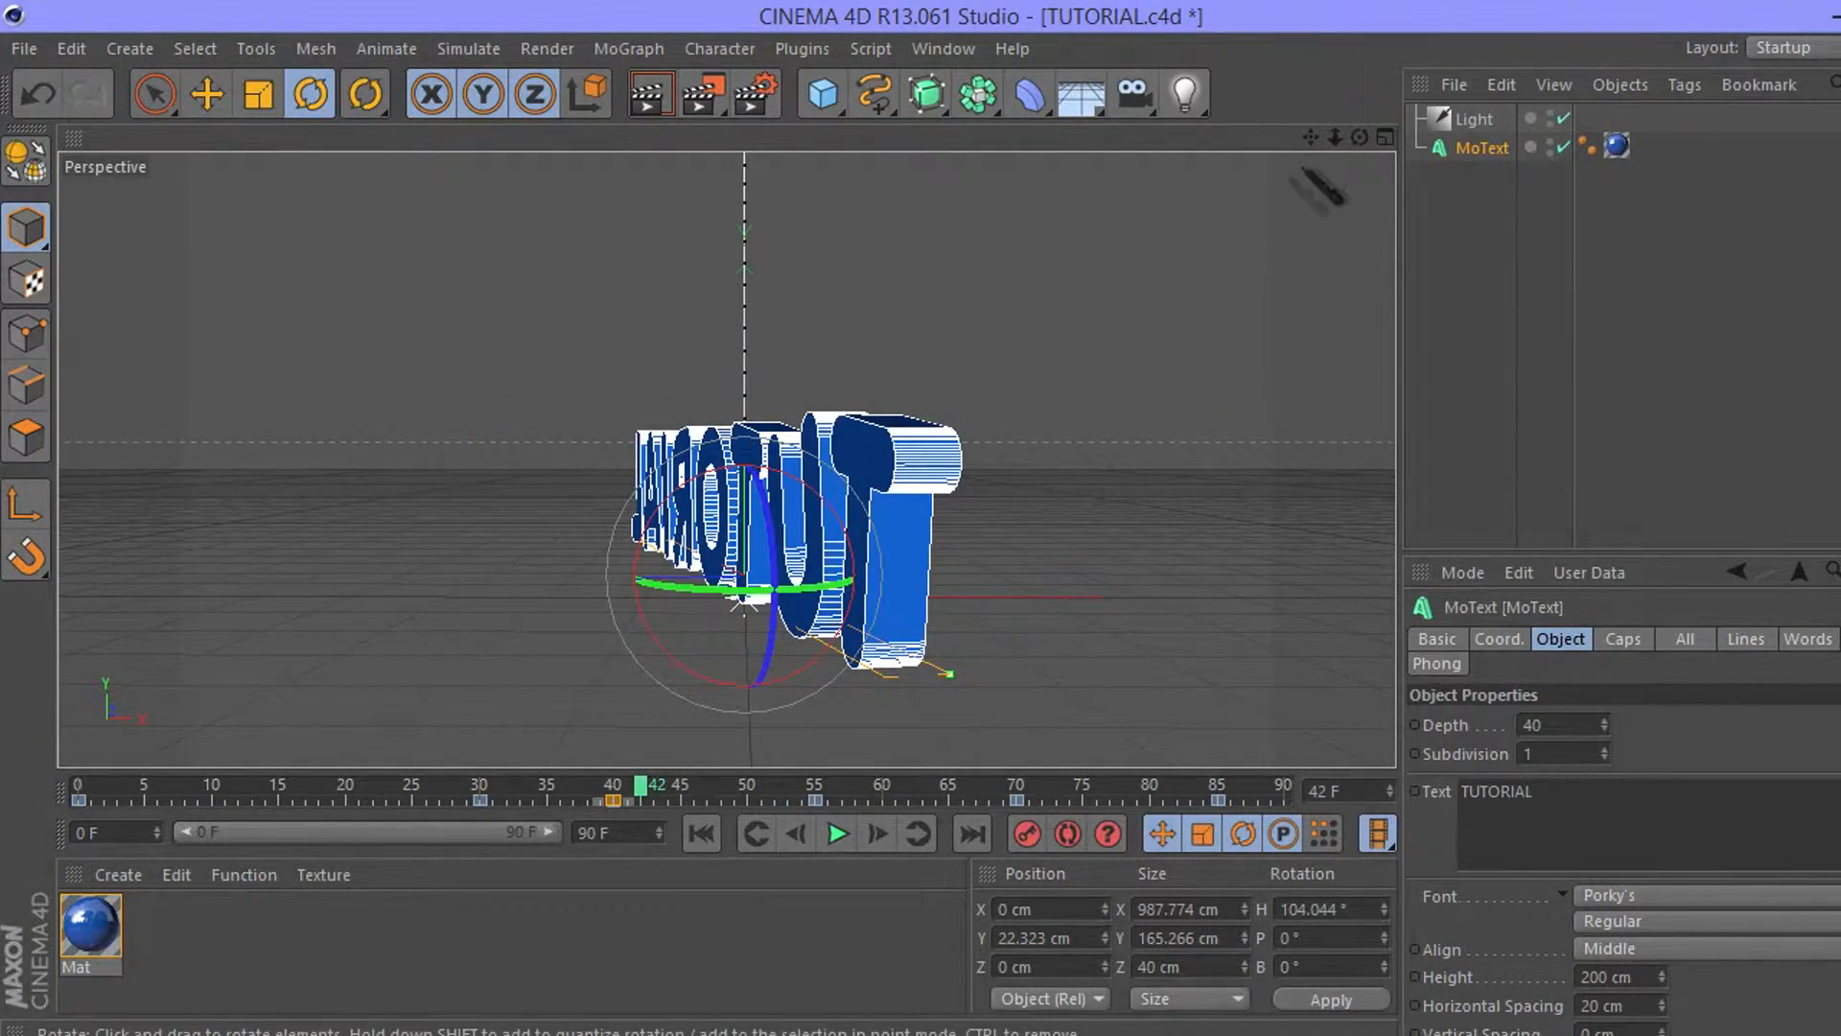
# Try scaling the text down to about 877 by 147 cm at frame 34, and undo the last scaling.
pyautogui.moveTo(1334, 136)
pyautogui.mouseDown()
pyautogui.moveTo(1150, 137)
pyautogui.moveTo(1399, 136)
pyautogui.moveTo(1131, 136)
pyautogui.moveTo(1324, 136)
pyautogui.mouseUp()
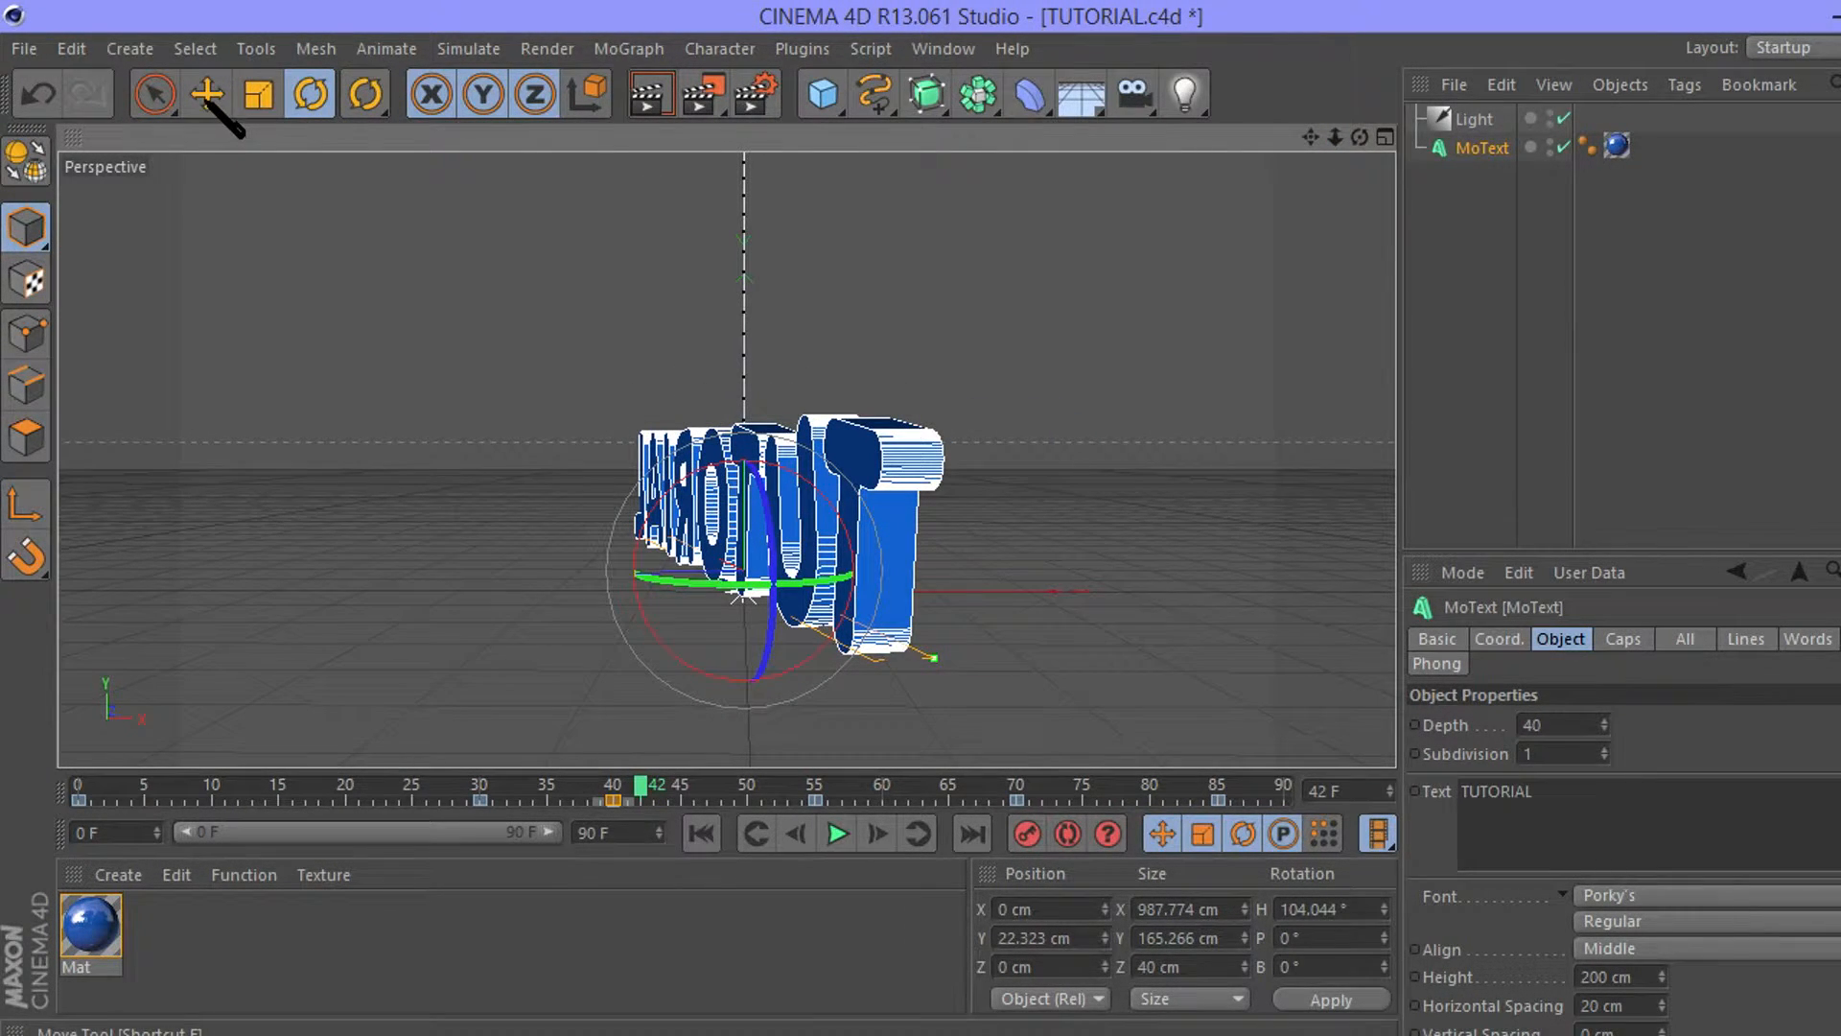
pyautogui.click(257, 94)
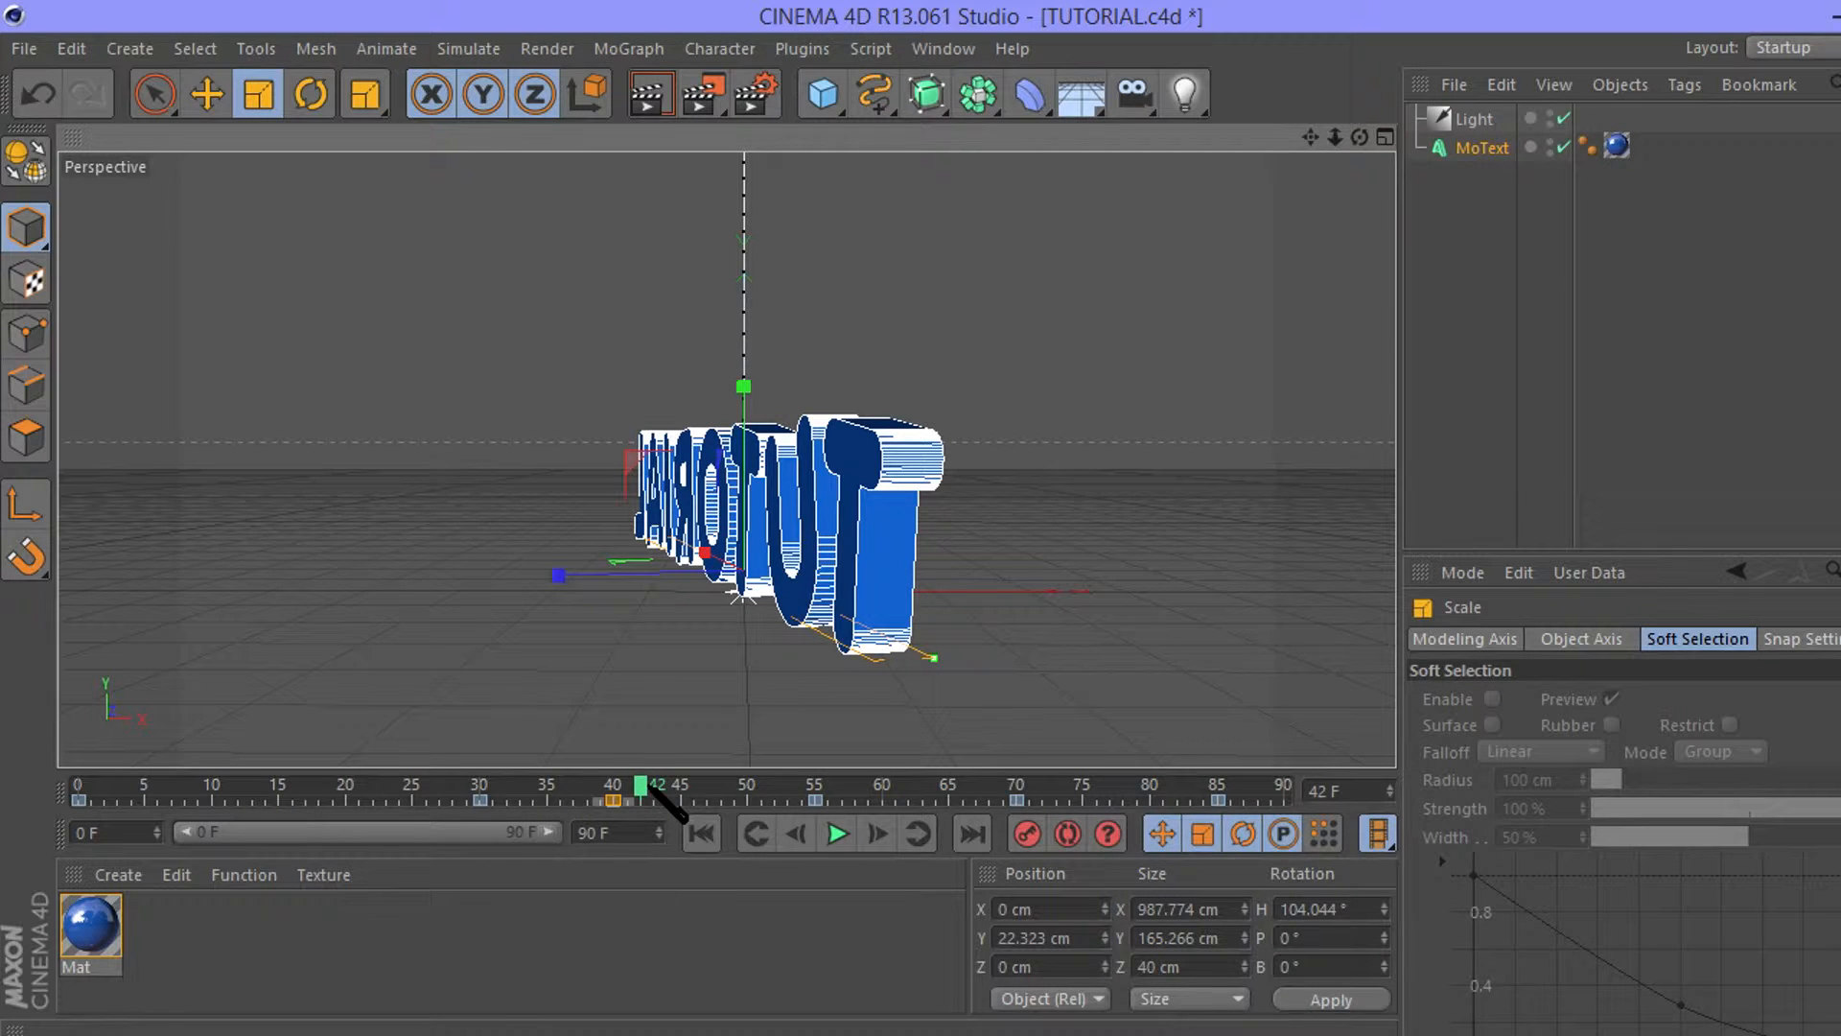
pyautogui.moveTo(652, 786); pyautogui.dragTo(533, 787)
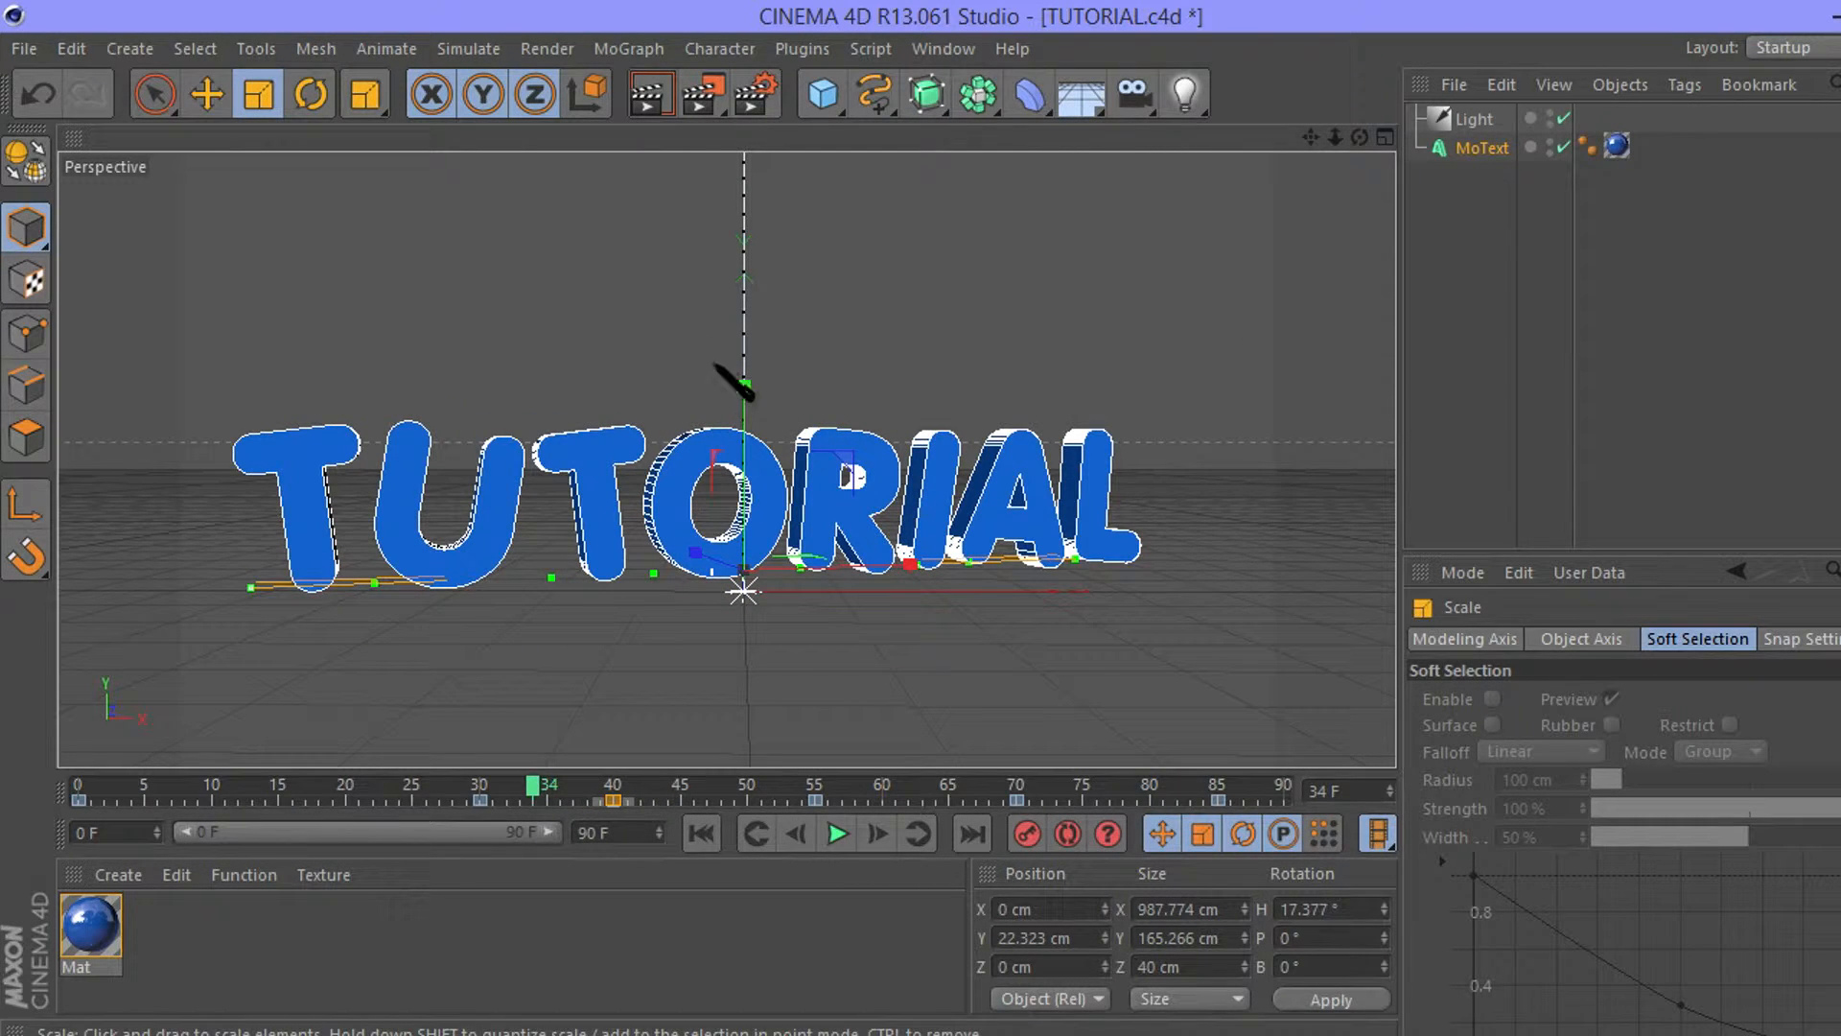
pyautogui.moveTo(746, 389); pyautogui.dragTo(794, 446)
pyautogui.moveTo(781, 452); pyautogui.dragTo(869, 424)
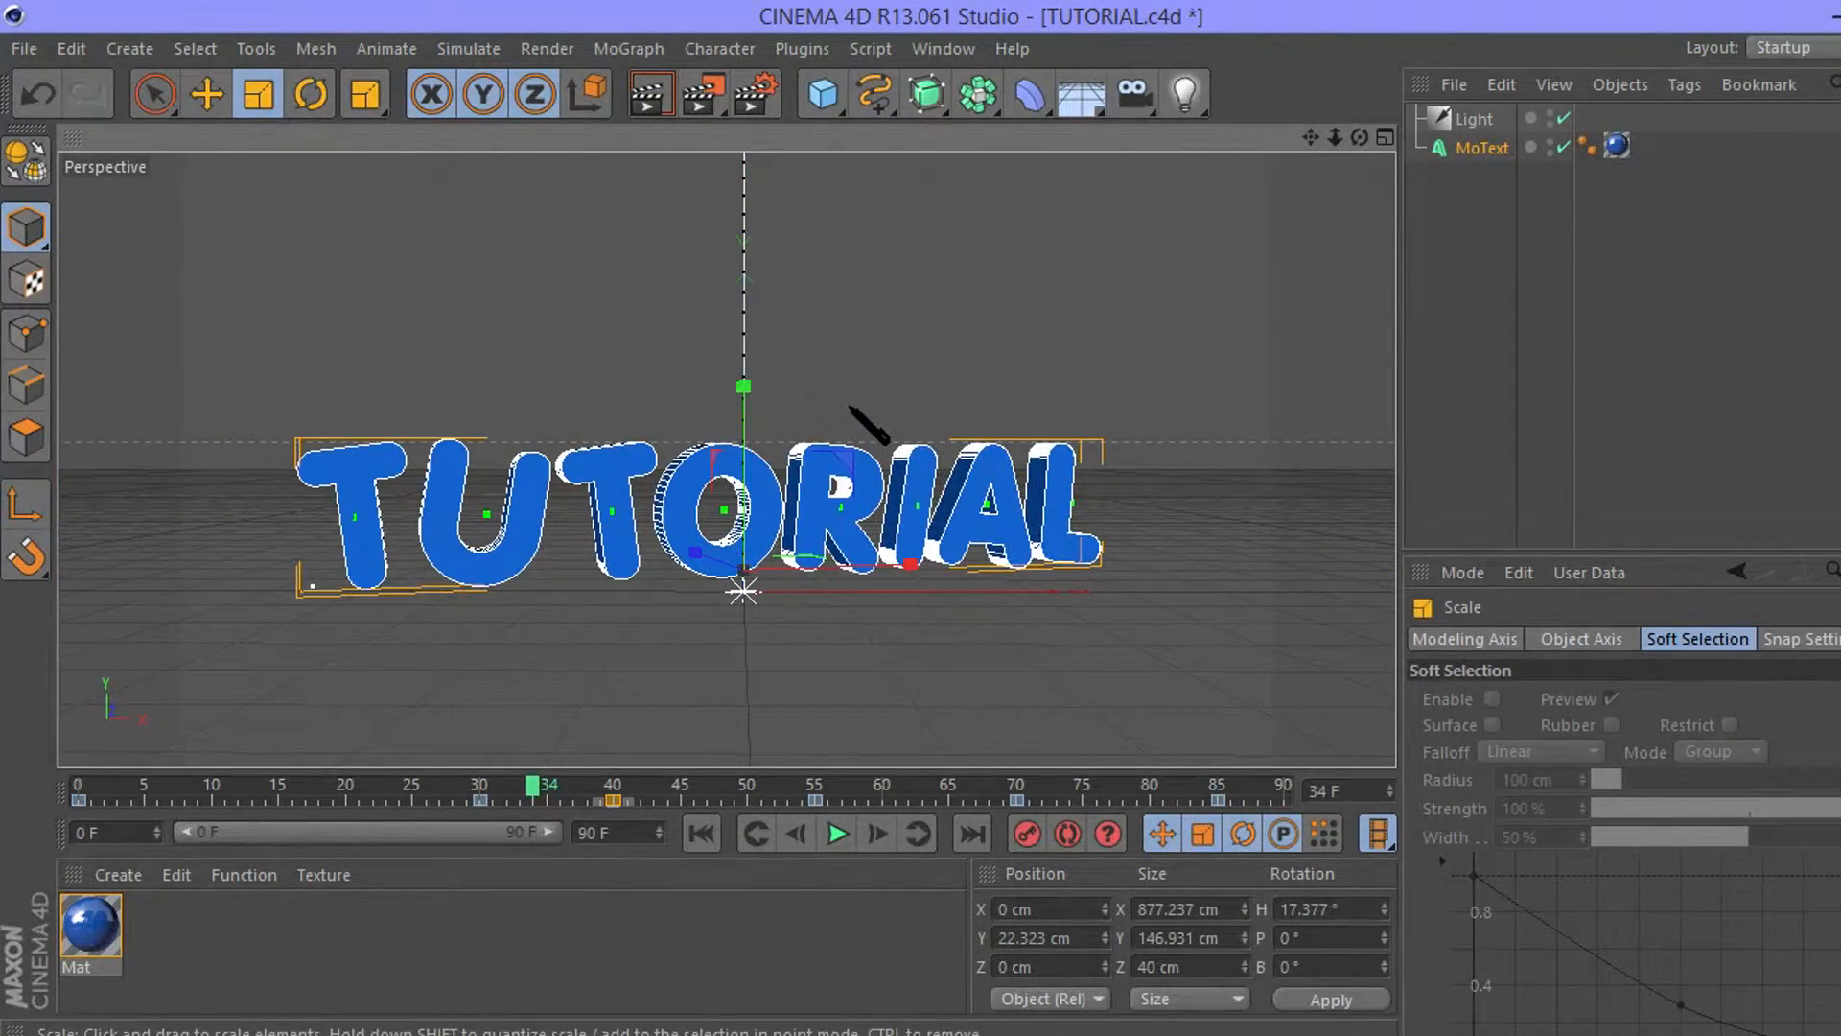
pyautogui.hotkey('ctrl', 'z')
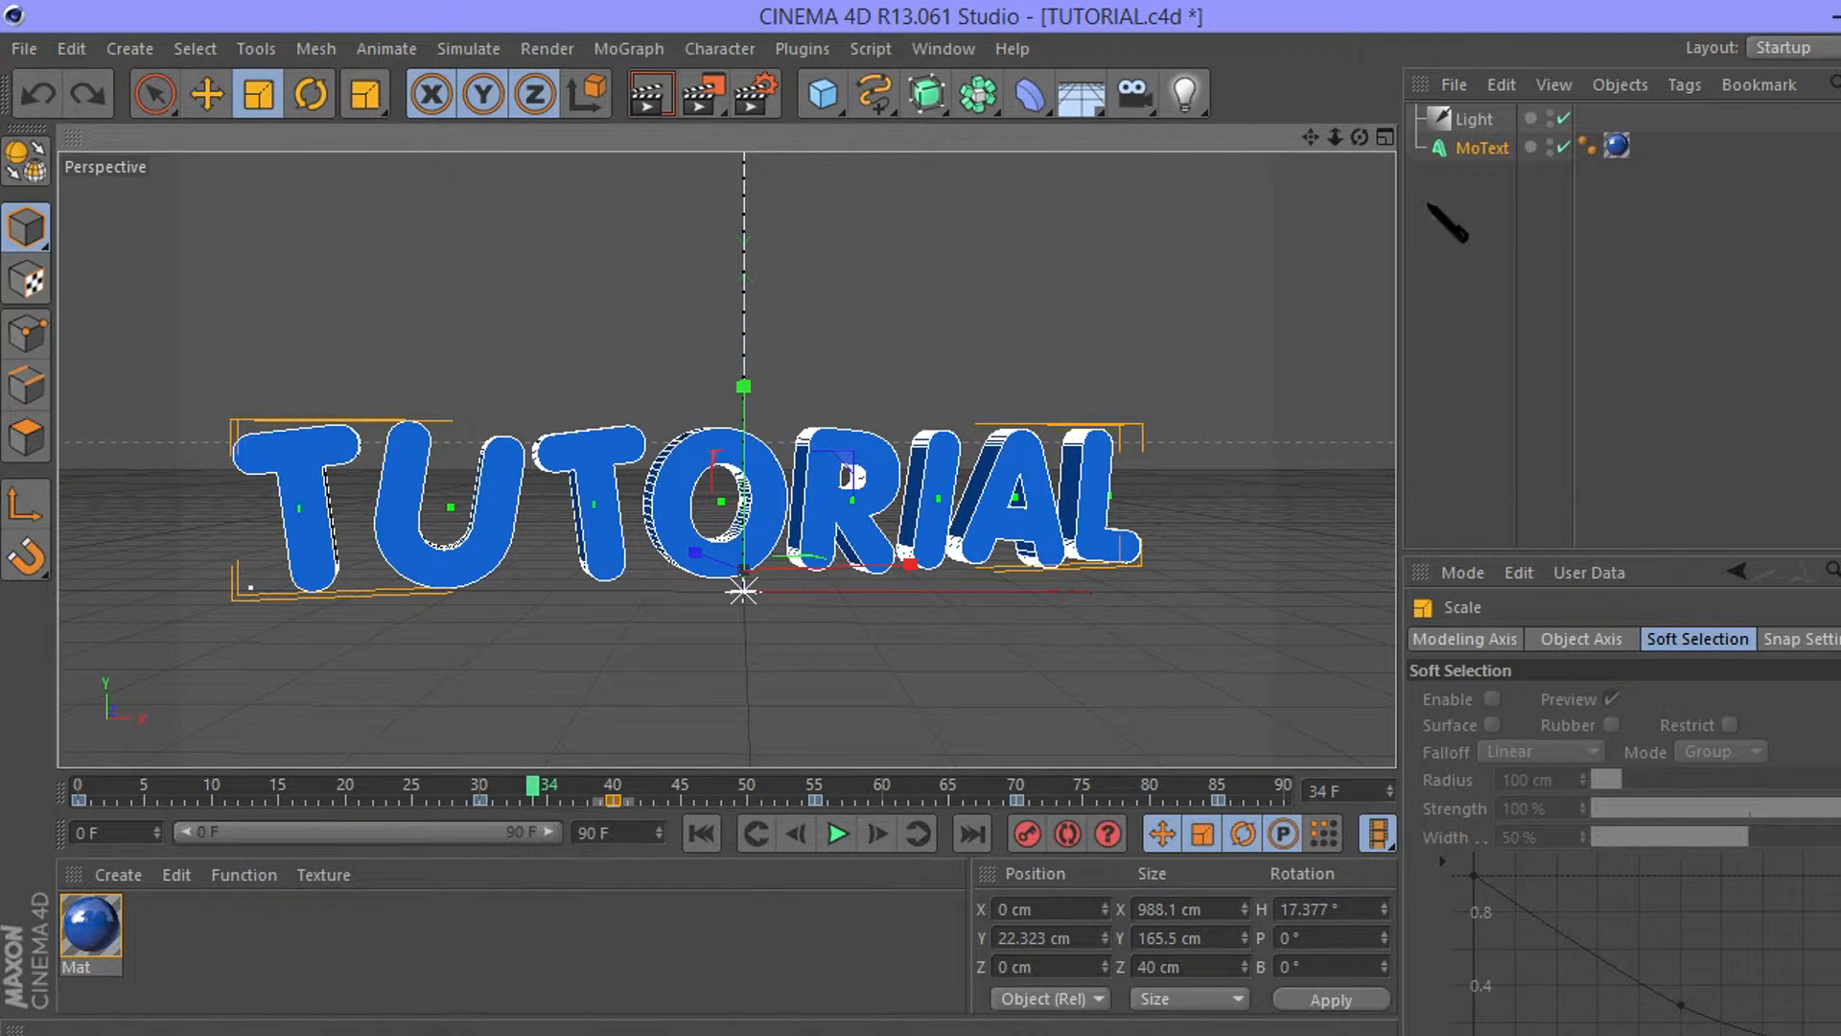
# Scrub the animation through to frame 90 and examine the text from slightly different view angles.
pyautogui.moveTo(1359, 137)
pyautogui.mouseDown()
pyautogui.moveTo(1309, 144)
pyautogui.moveTo(1304, 177)
pyautogui.moveTo(1327, 165)
pyautogui.mouseUp()
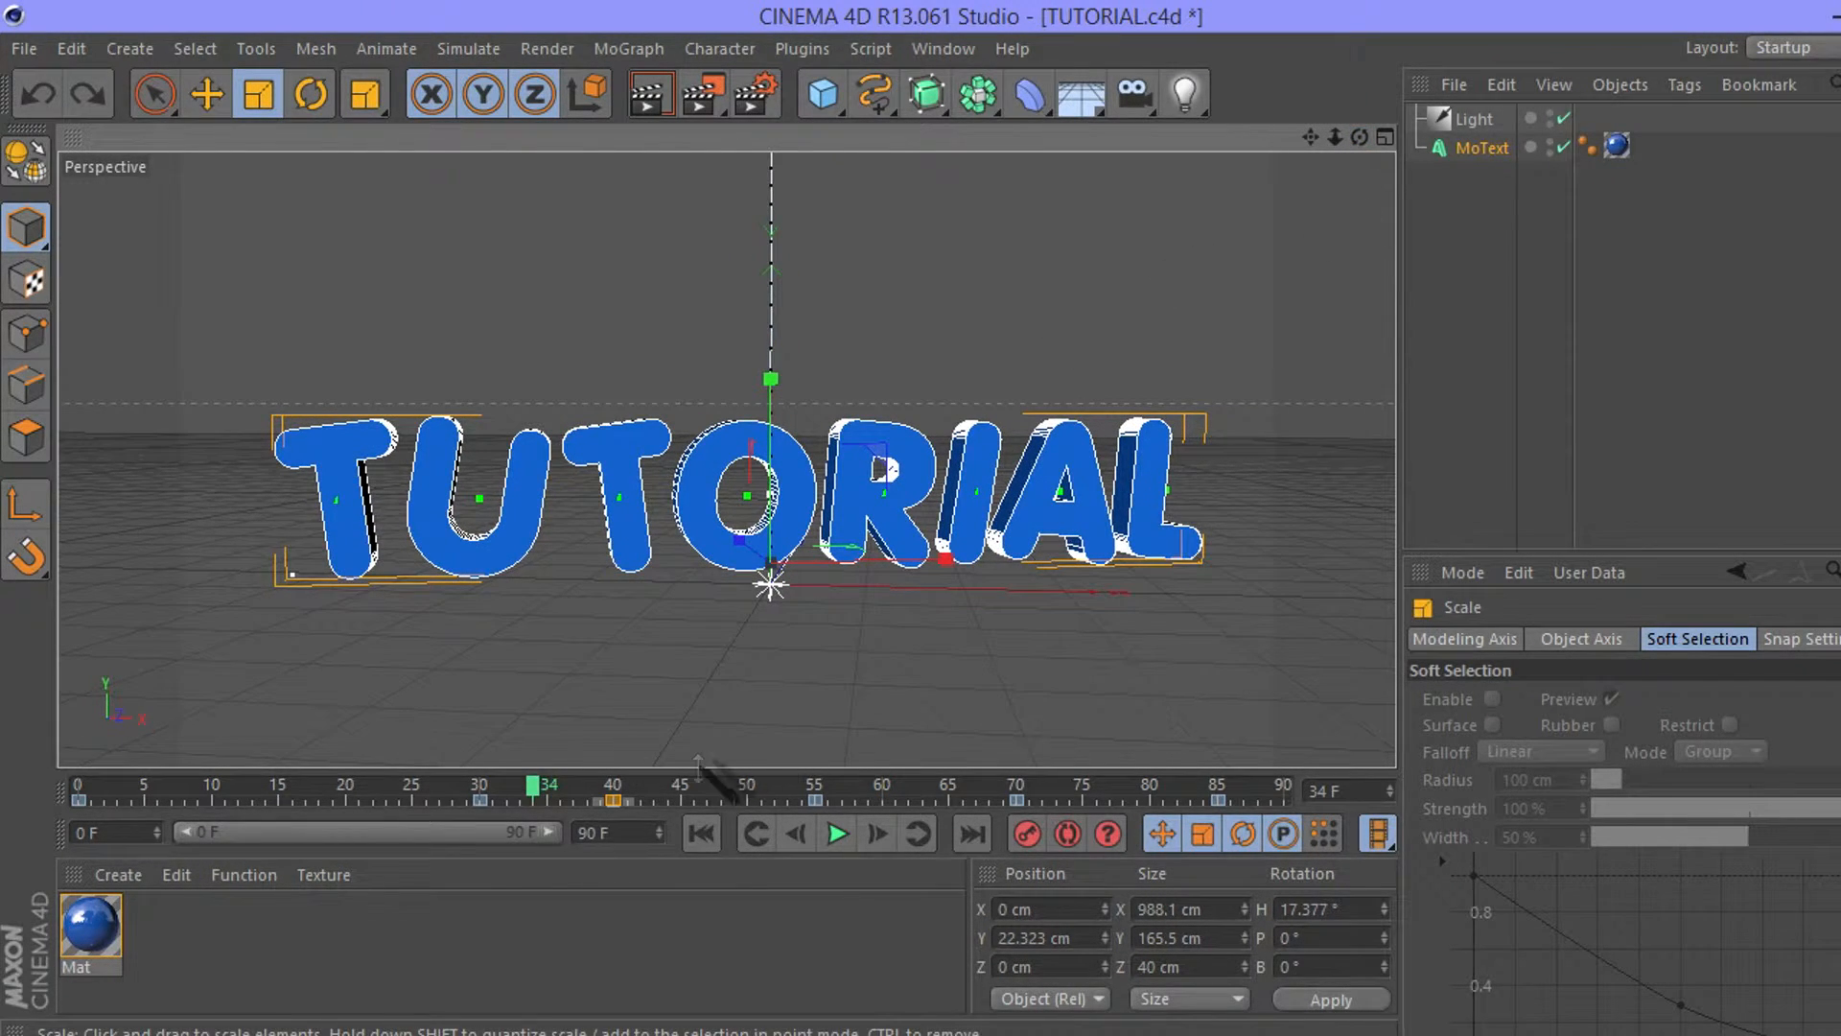
pyautogui.moveTo(534, 788); pyautogui.dragTo(1218, 710)
pyautogui.click(1147, 94)
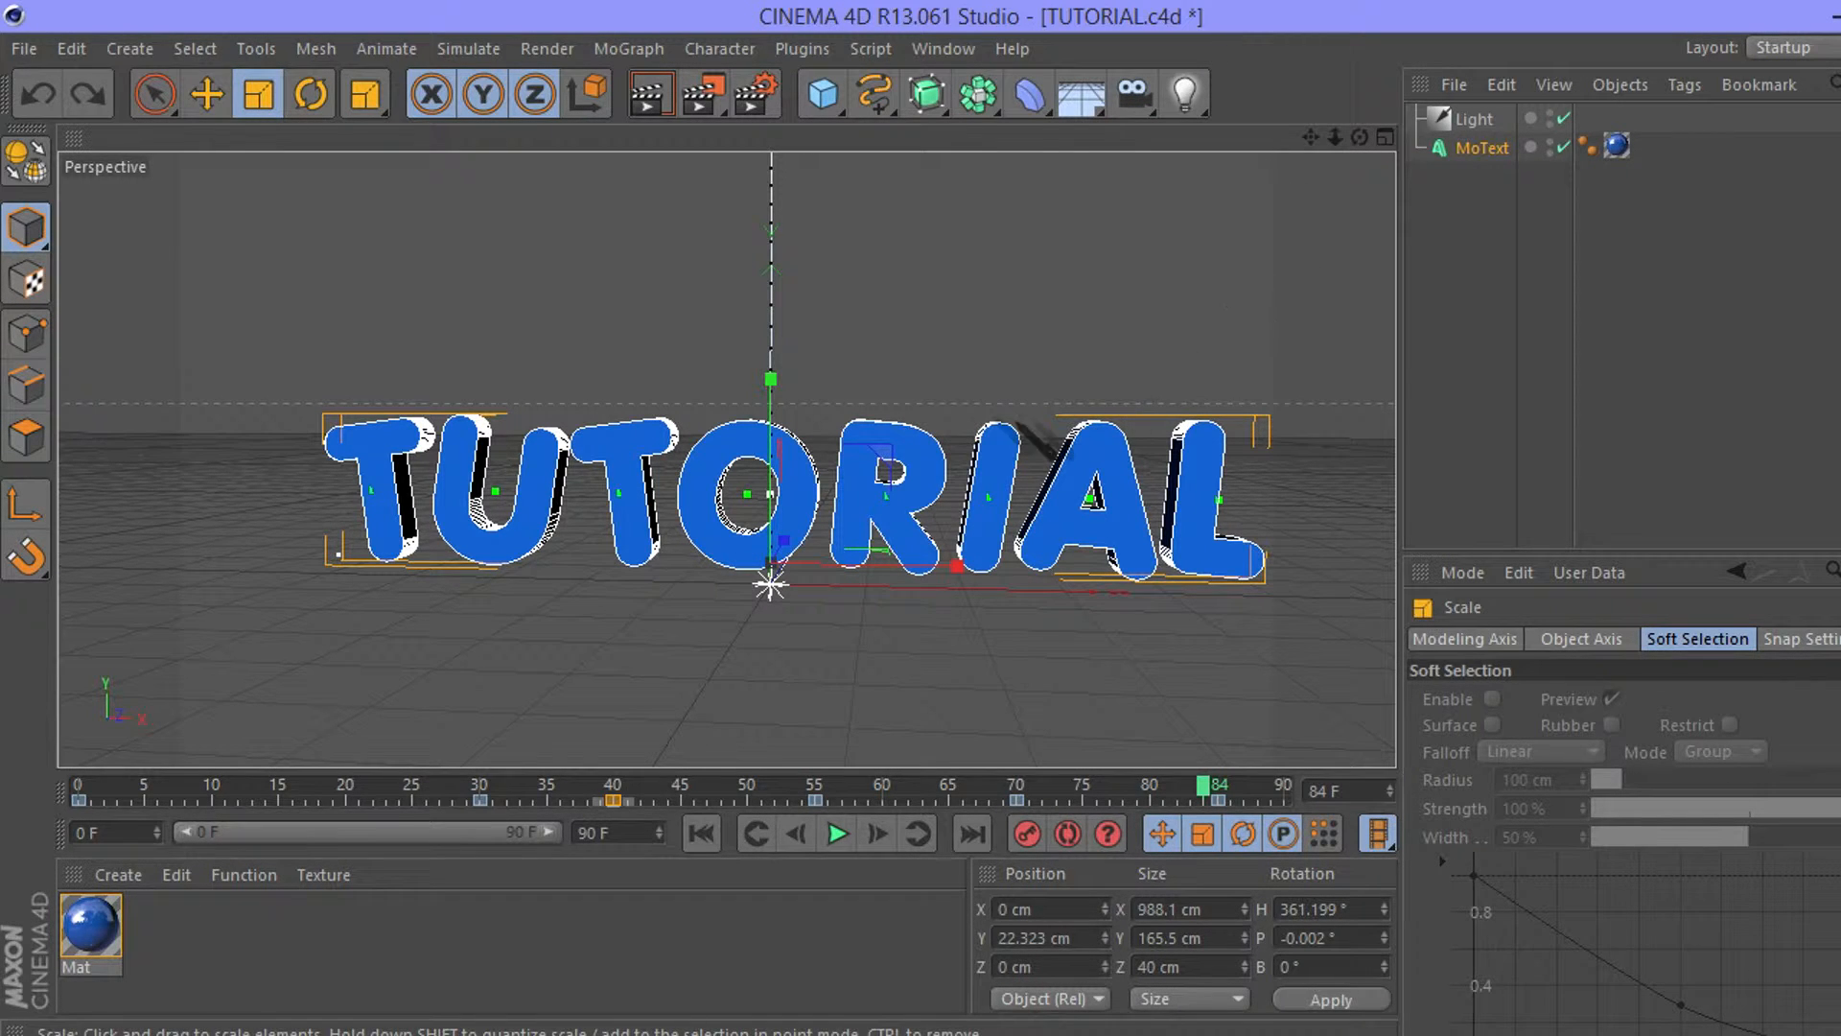
pyautogui.moveTo(1362, 139); pyautogui.dragTo(1329, 141)
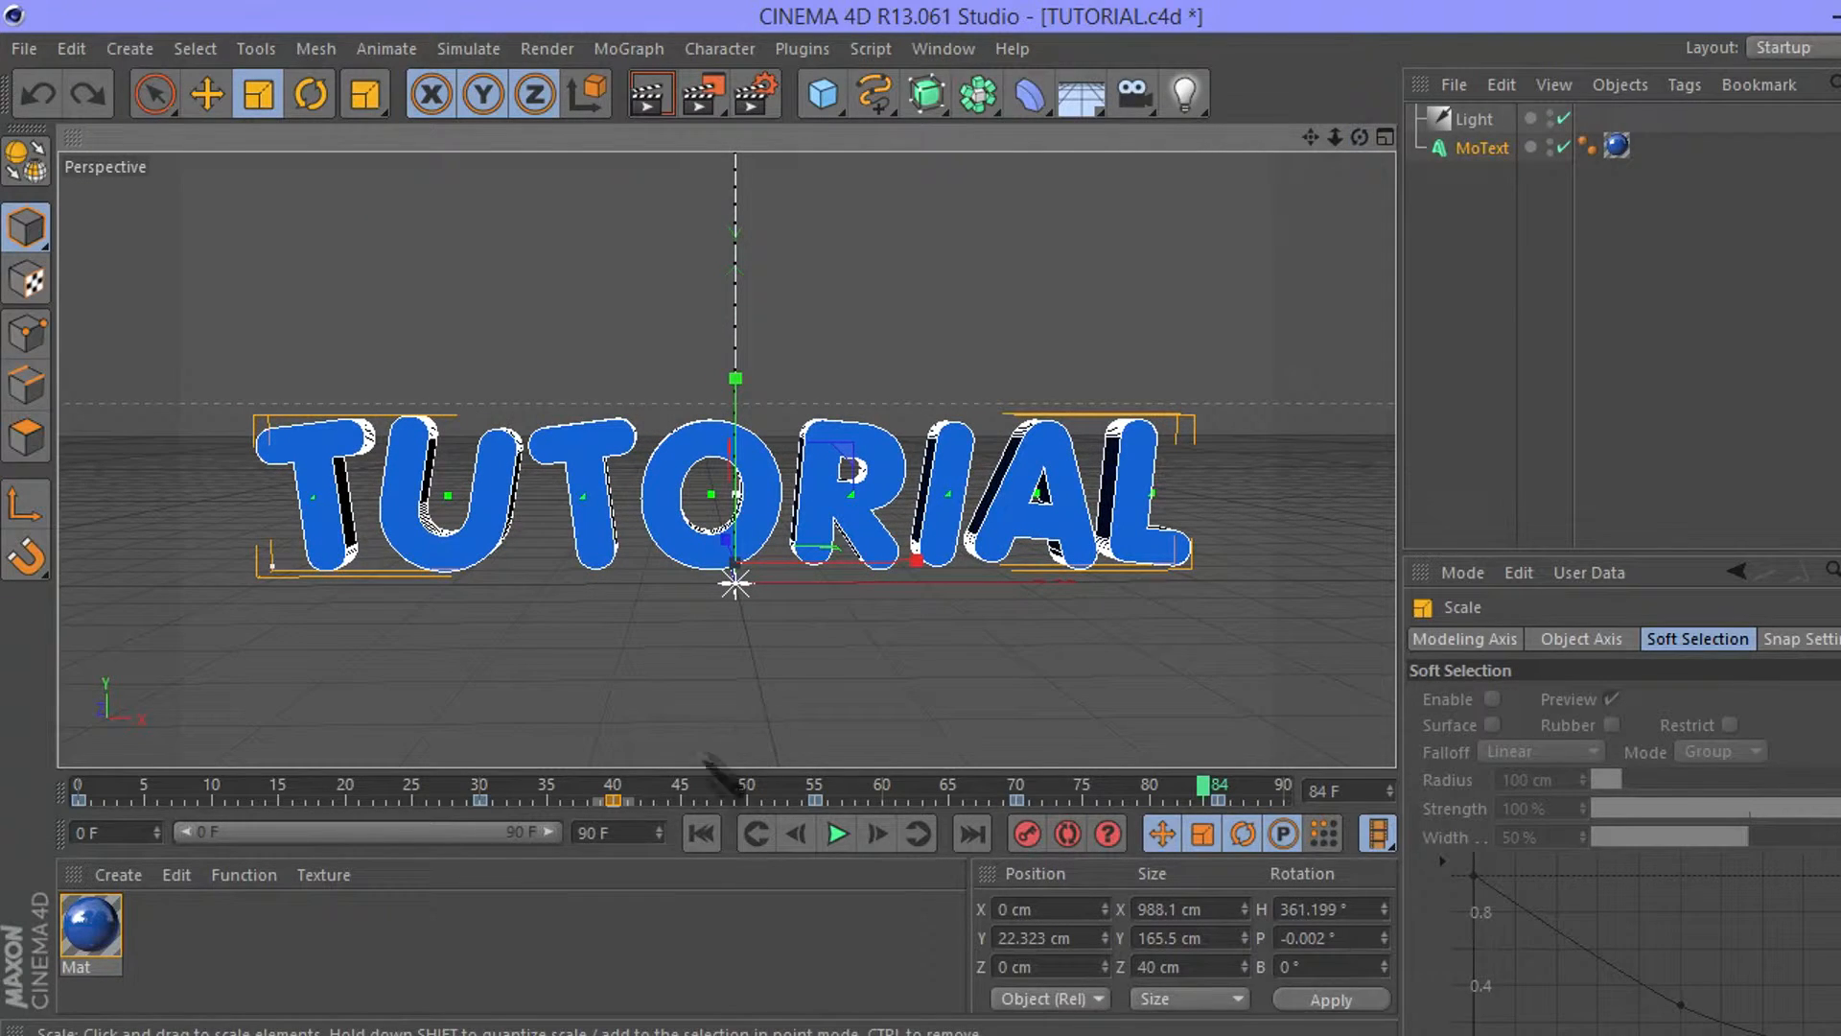
pyautogui.moveTo(1206, 792); pyautogui.dragTo(1282, 790)
pyautogui.moveTo(1359, 137); pyautogui.dragTo(1333, 105)
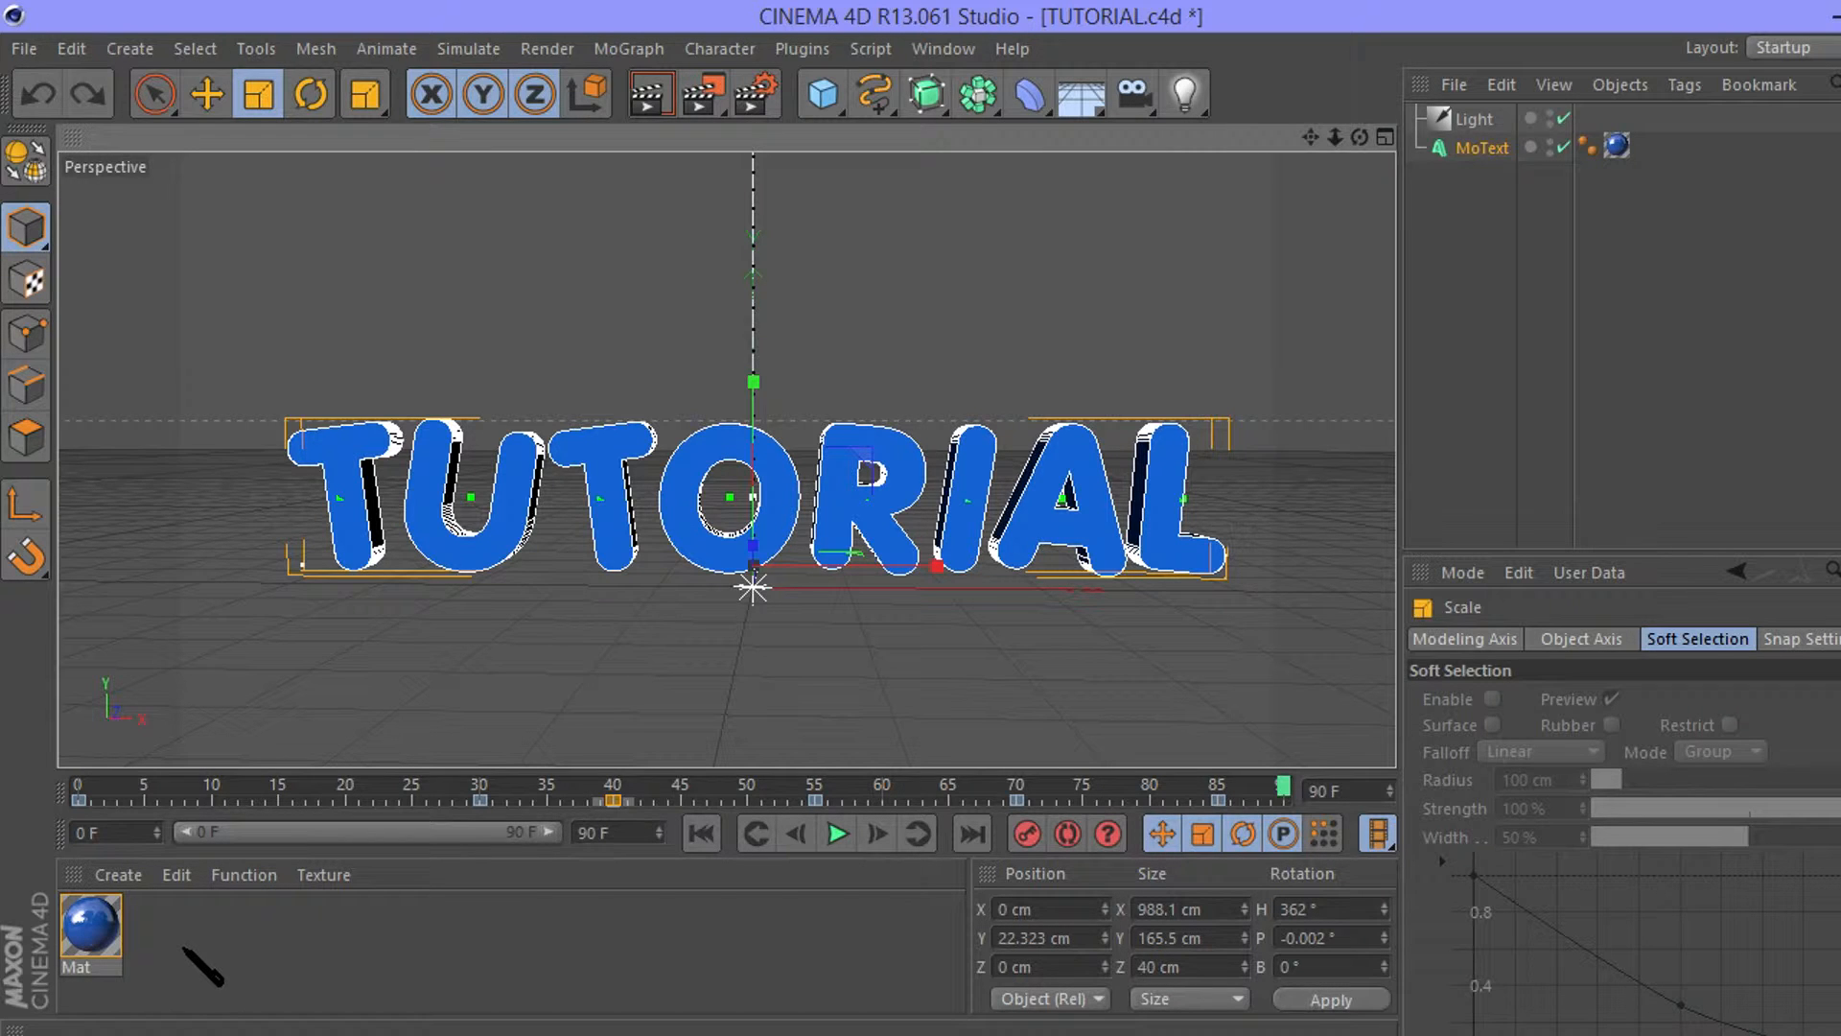
# Start loading materials from a file and browse to the Textures folder inside Program Files > Cinema 4D R13 by intel.
pyautogui.click(118, 875)
pyautogui.click(168, 703)
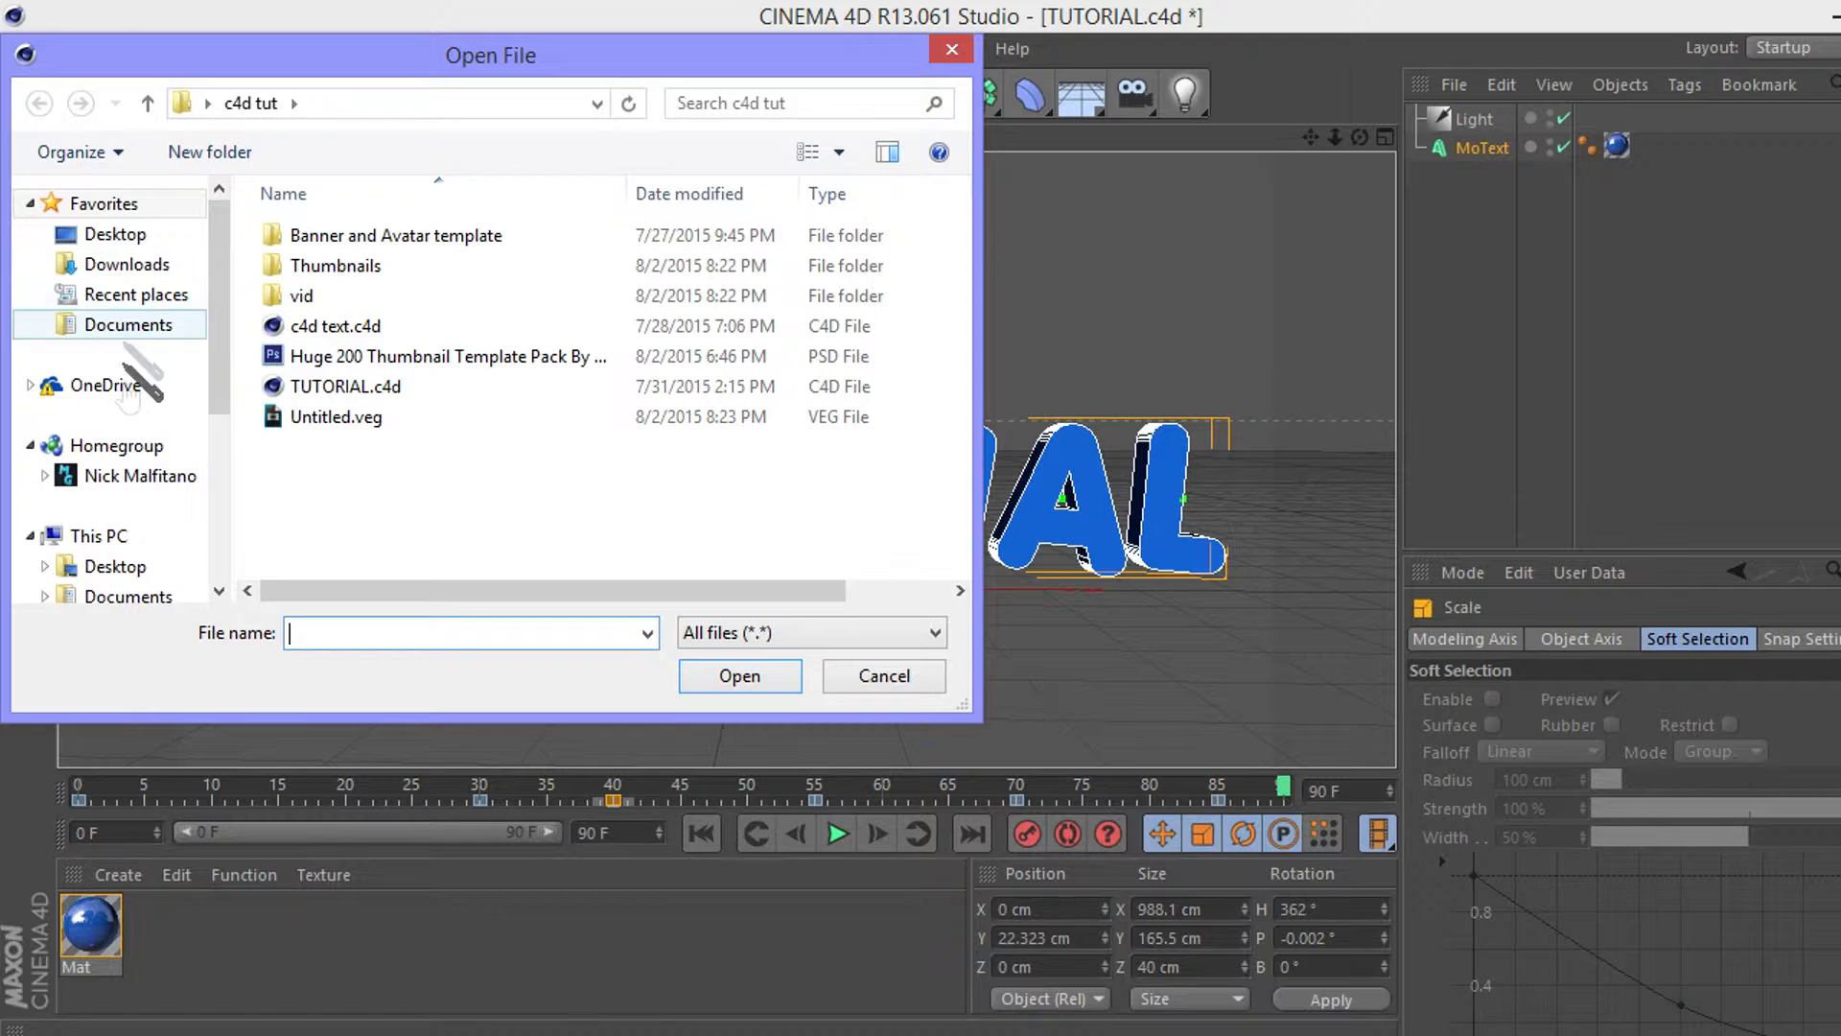
pyautogui.scroll(-3, 228, 460)
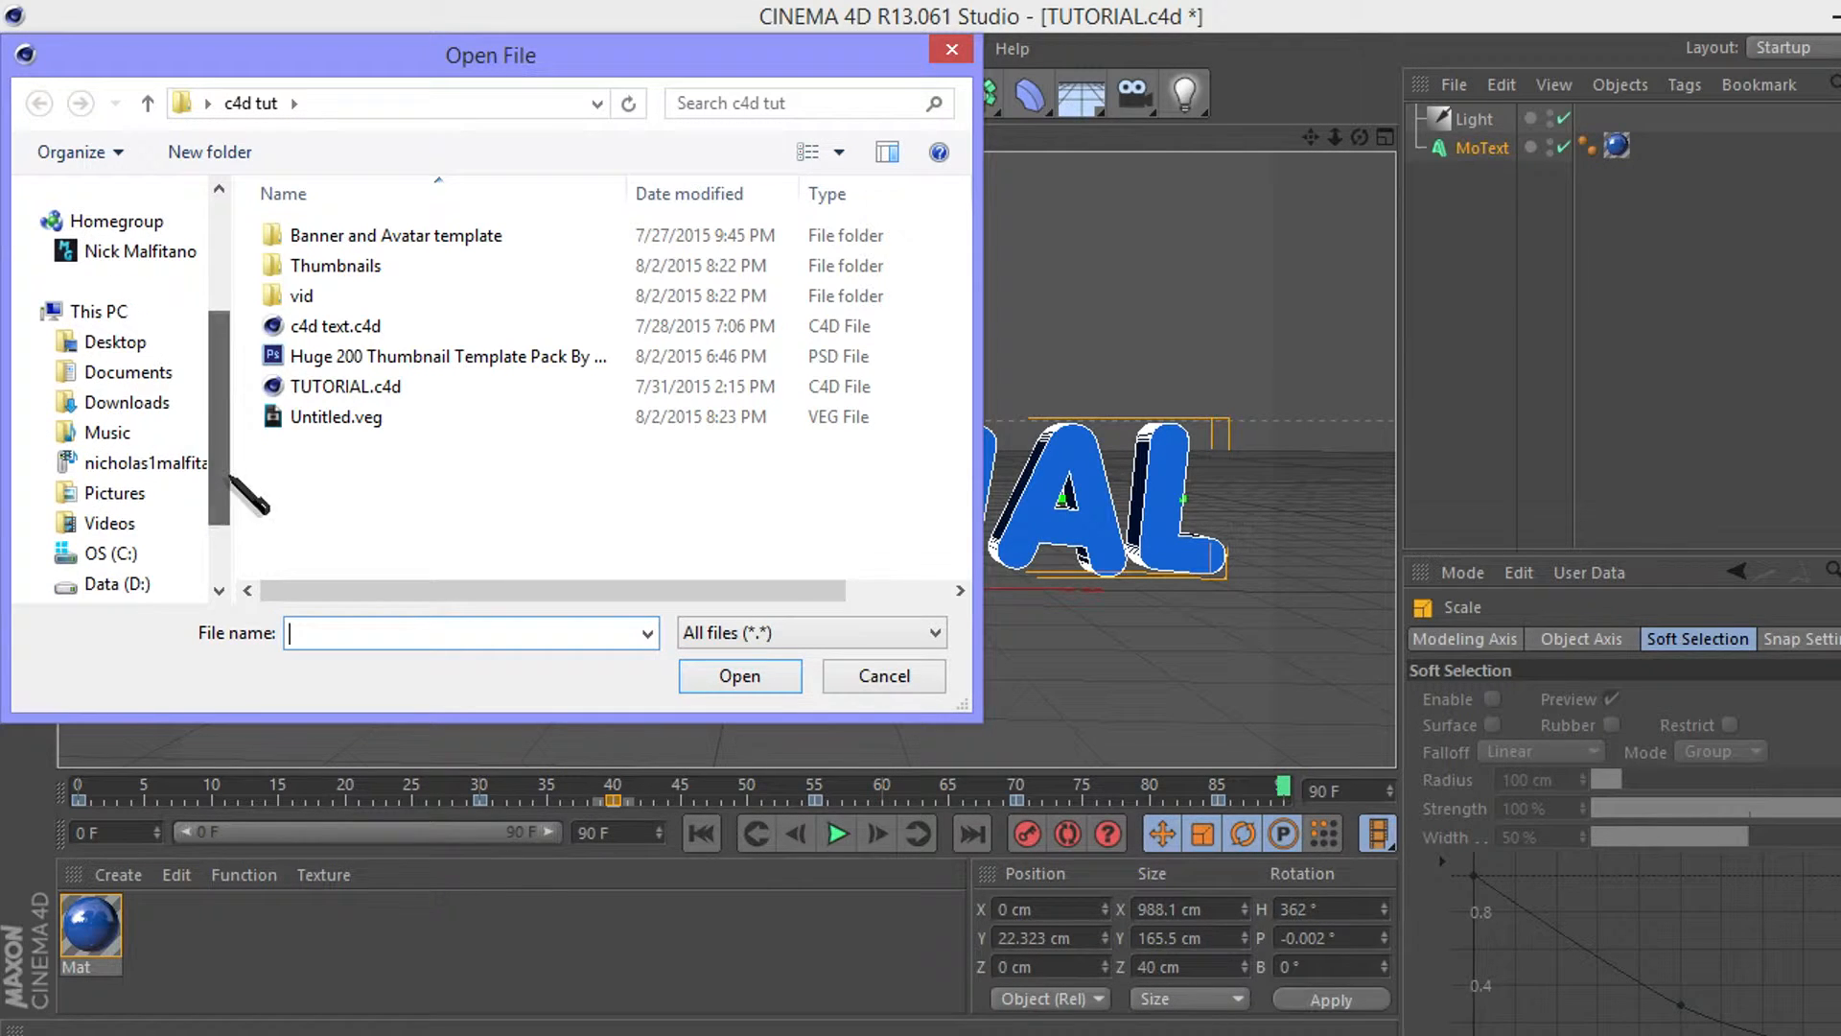
pyautogui.click(110, 553)
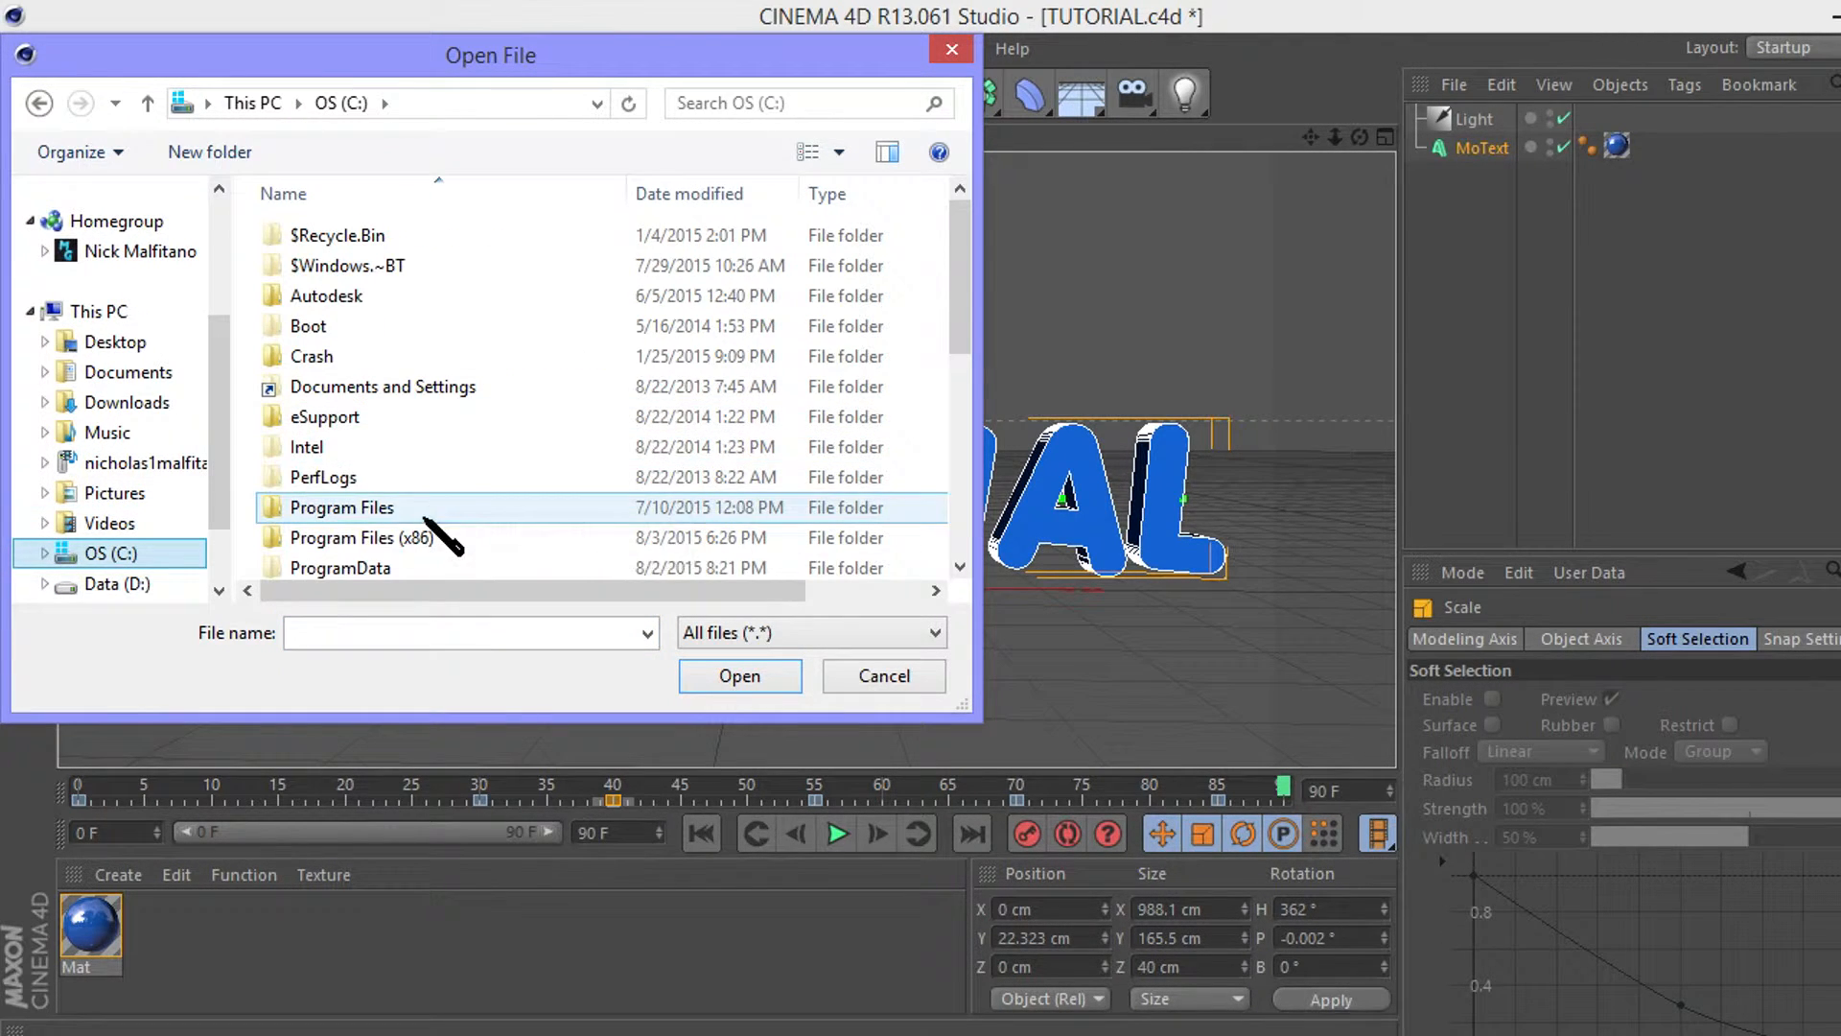
pyautogui.doubleClick(417, 507)
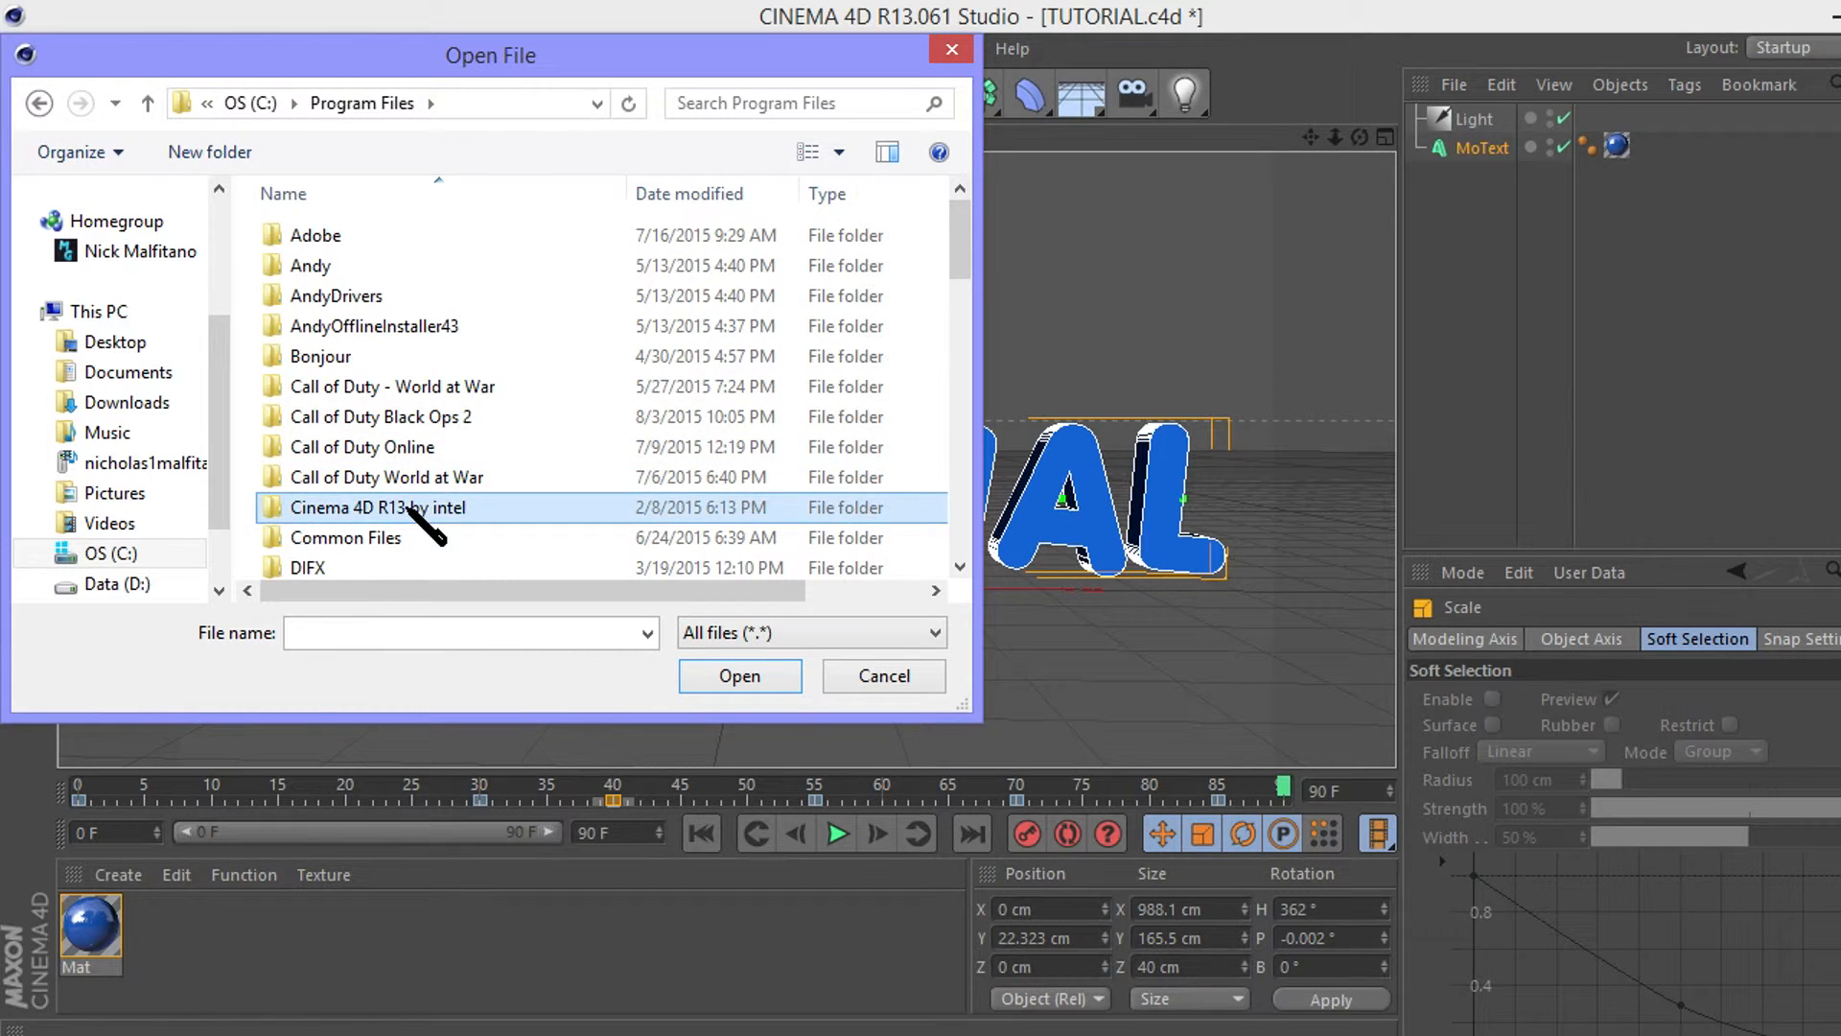
pyautogui.doubleClick(426, 507)
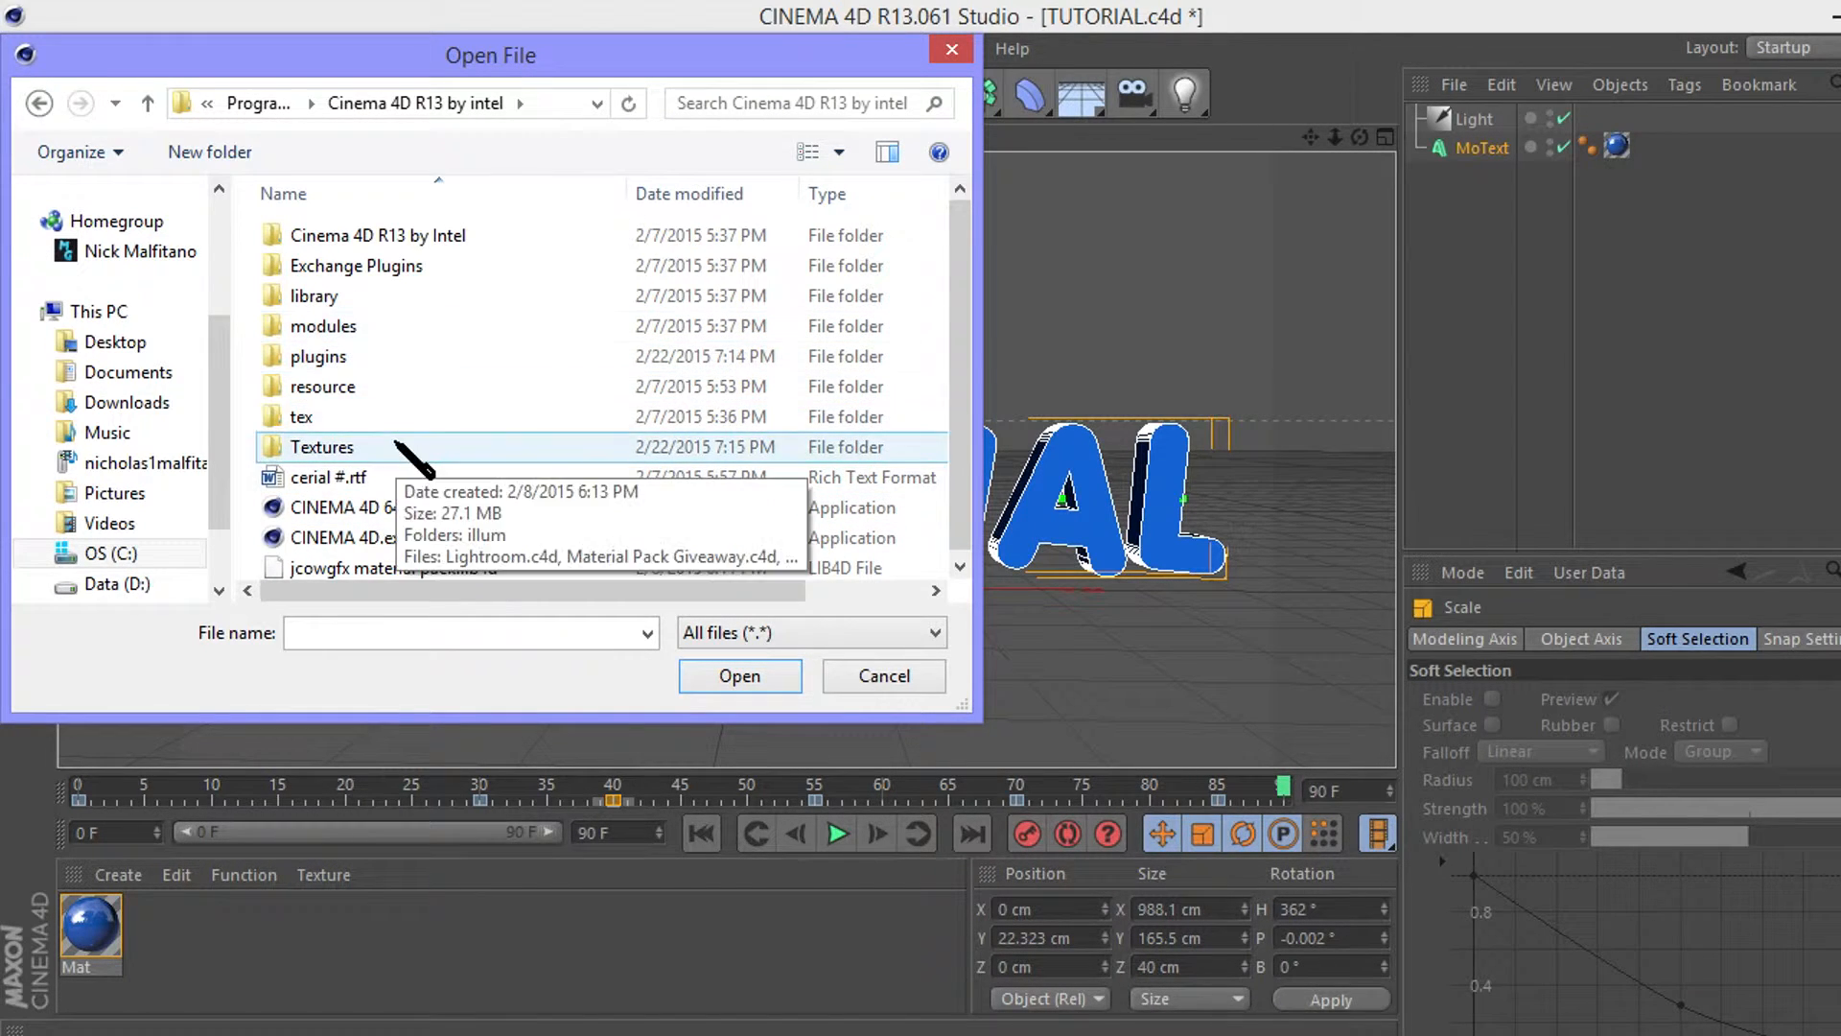
pyautogui.doubleClick(396, 445)
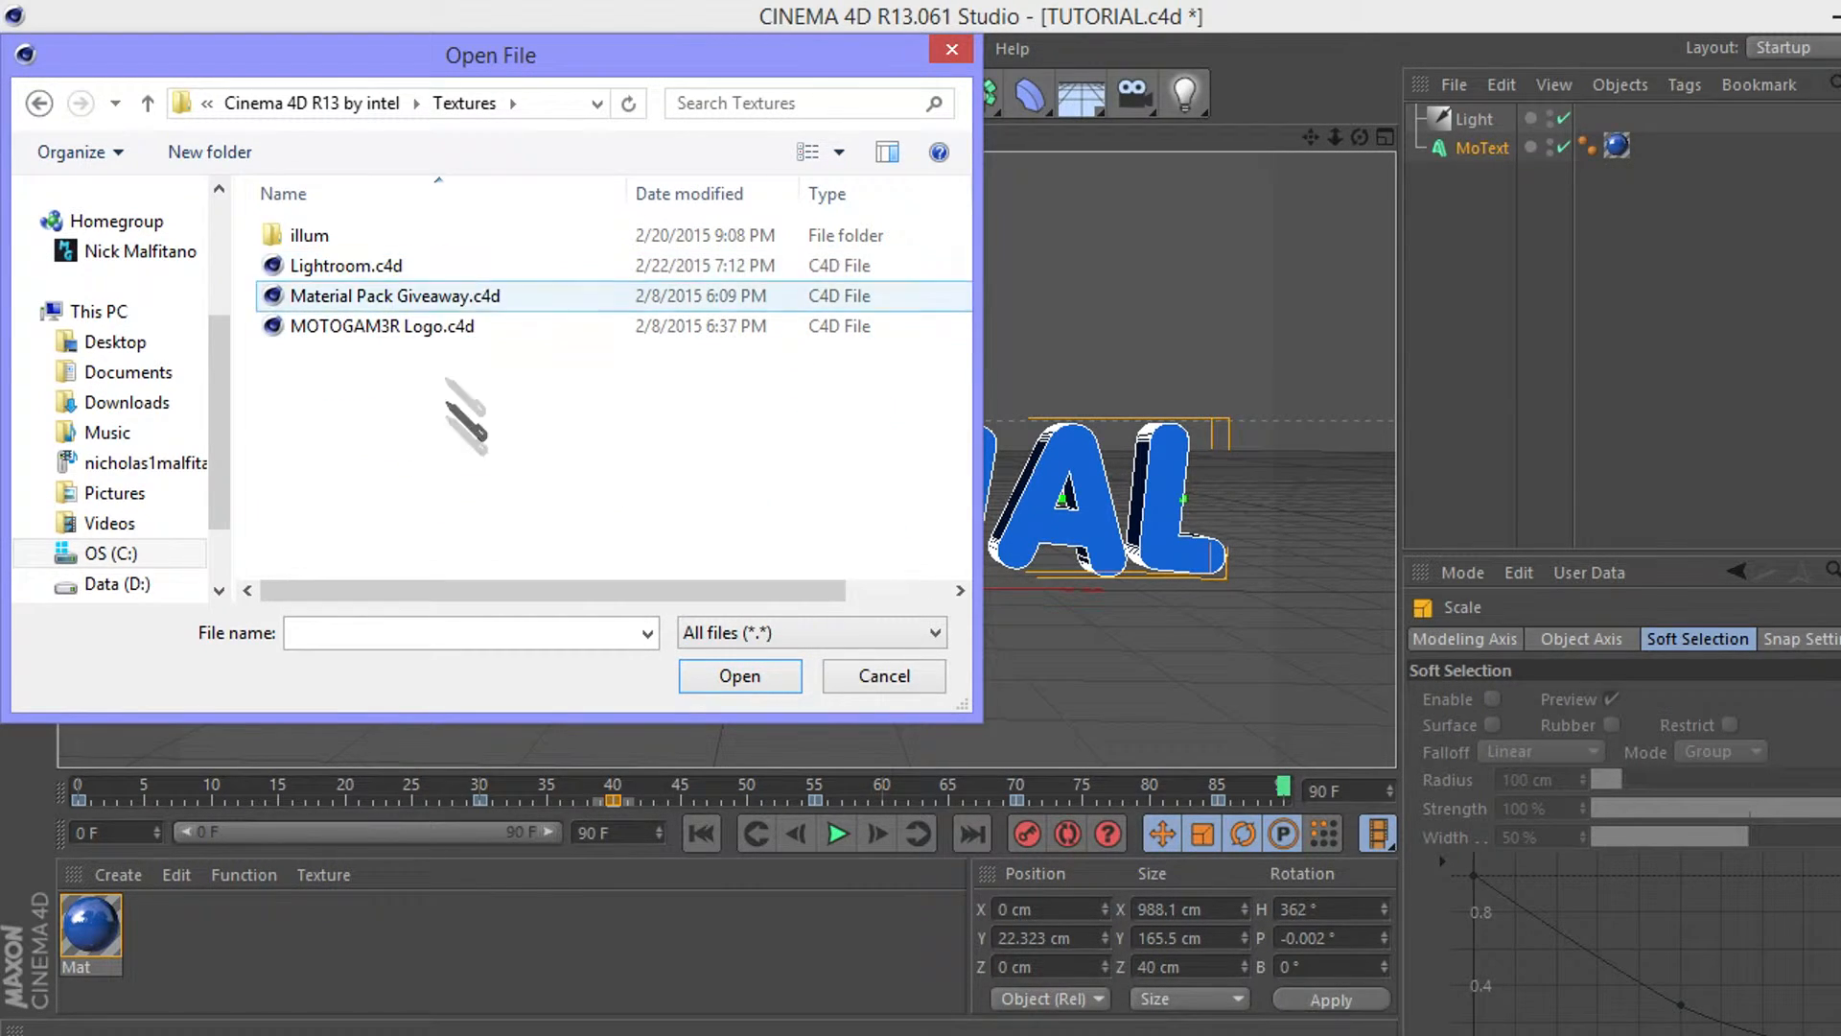
# Look through the C4D files in the Textures folder, comparing Material Pack Giveaway.c4d, MOTOGAM3R Logo.c4d and Lightroom.c4d as material sources.
pyautogui.click(432, 335)
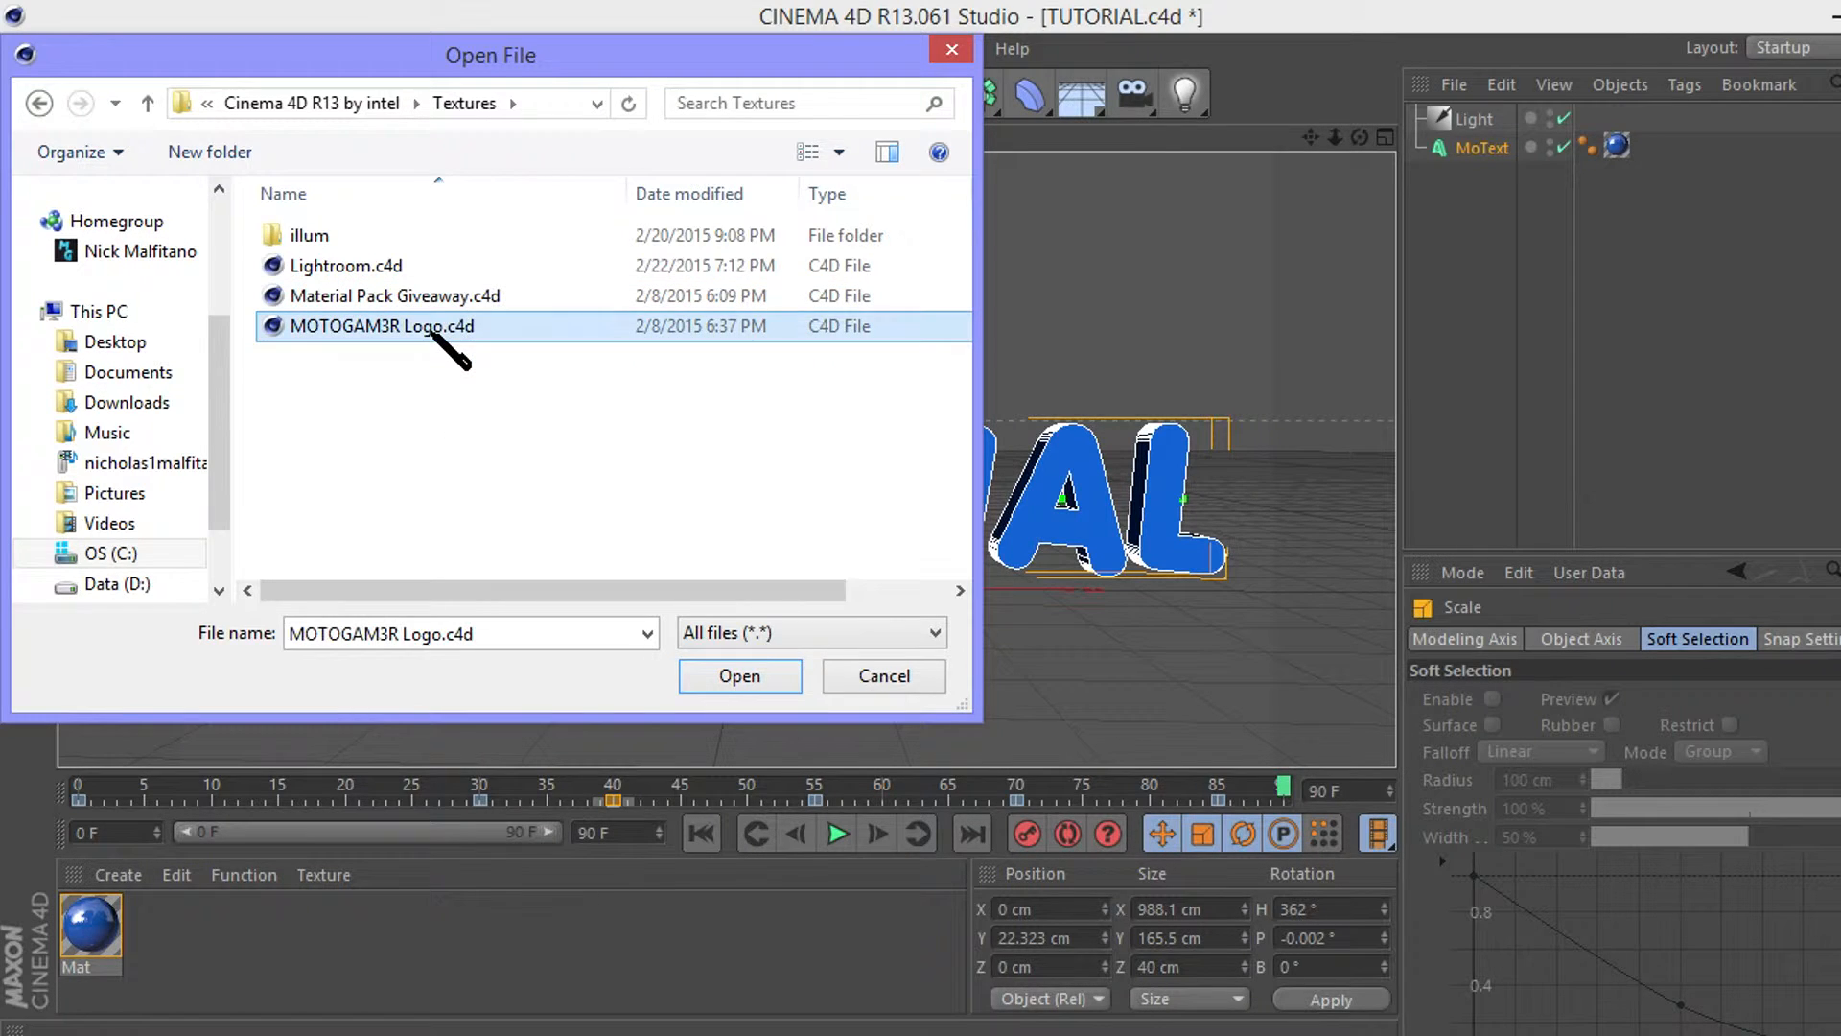
pyautogui.click(433, 297)
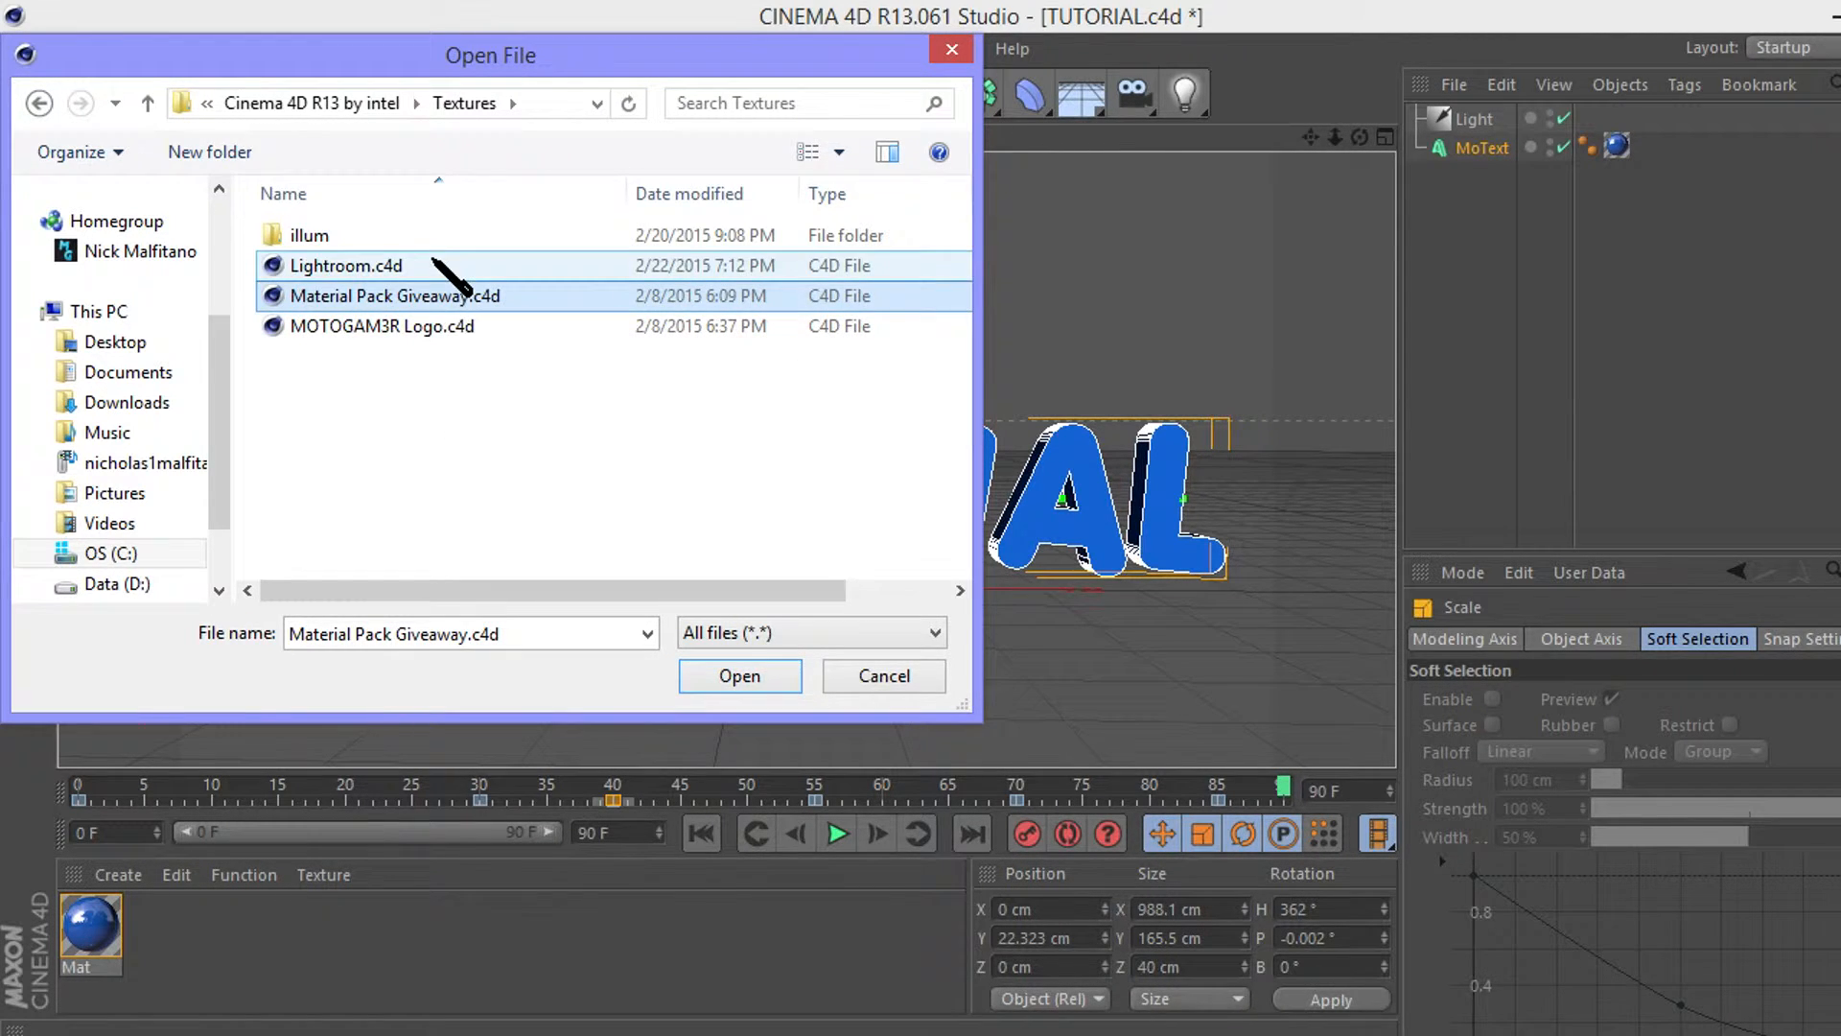
pyautogui.click(430, 264)
pyautogui.click(427, 299)
pyautogui.click(431, 271)
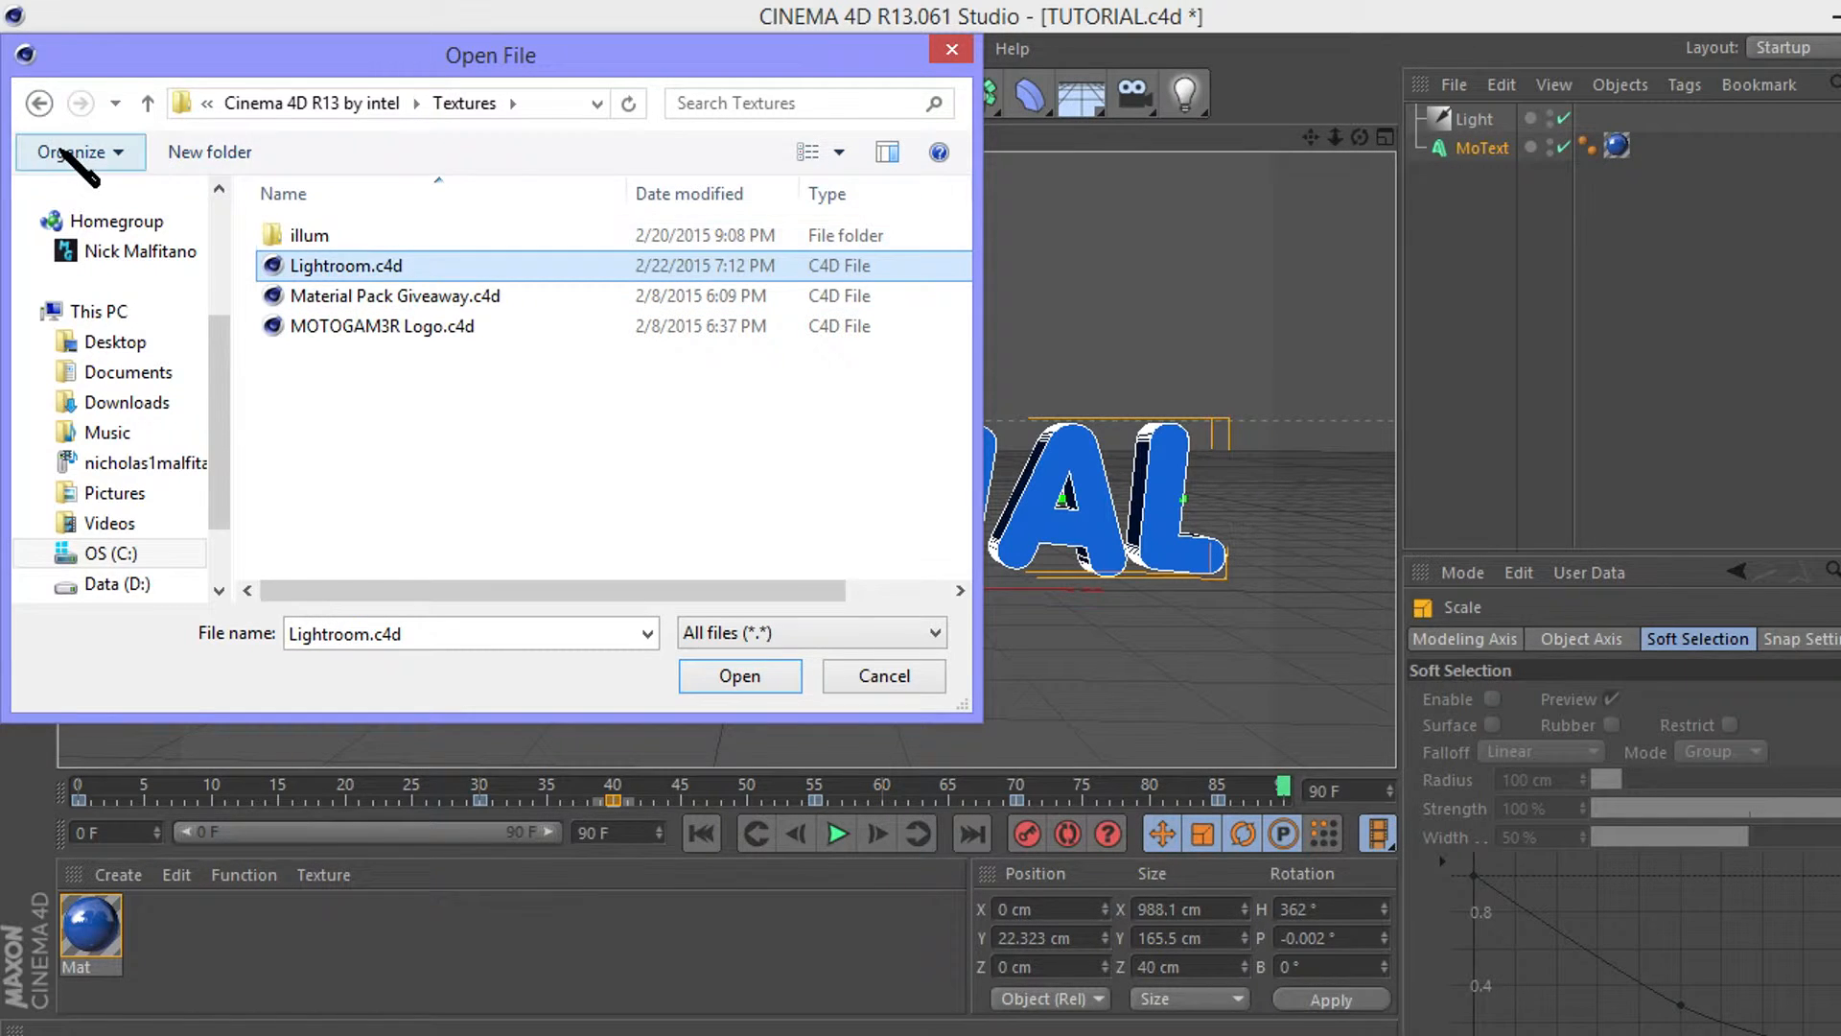
# Retrace the path to the Textures folder, load the materials from Lightroom.c4d, and dismiss the missing-plugin warning.
pyautogui.click(38, 100)
pyautogui.click(38, 99)
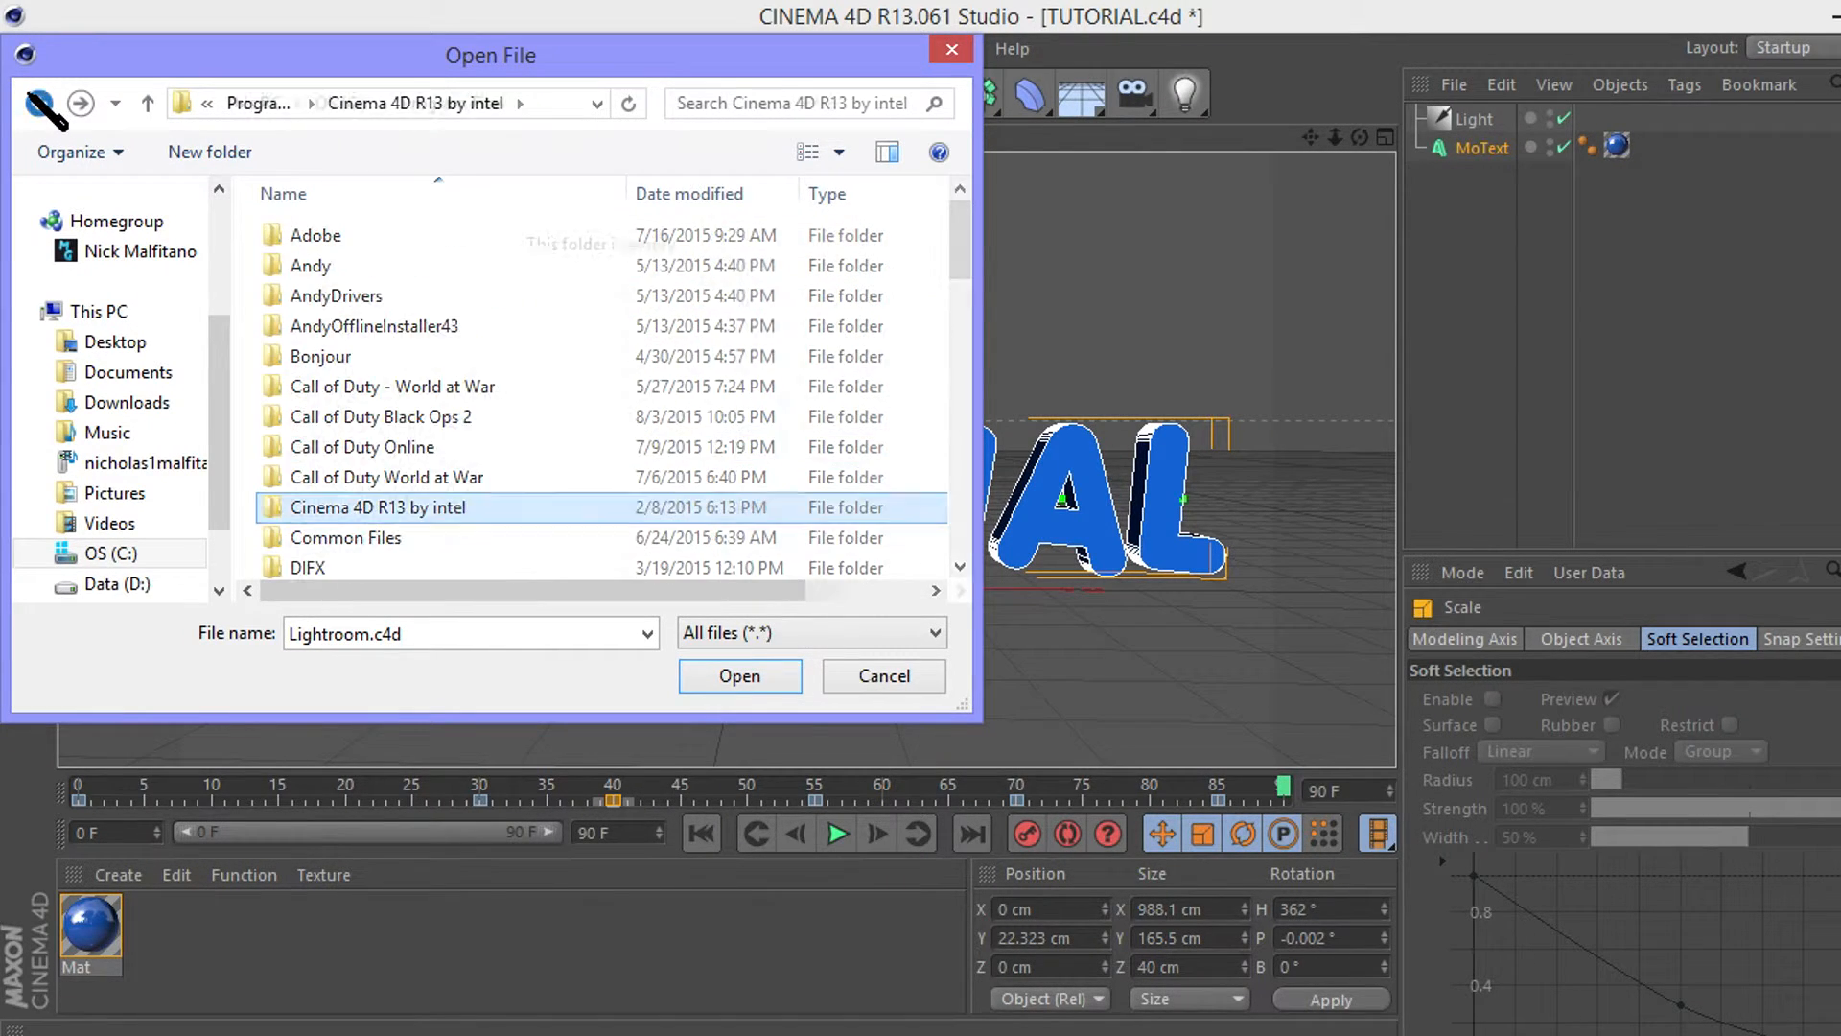
pyautogui.doubleClick(379, 507)
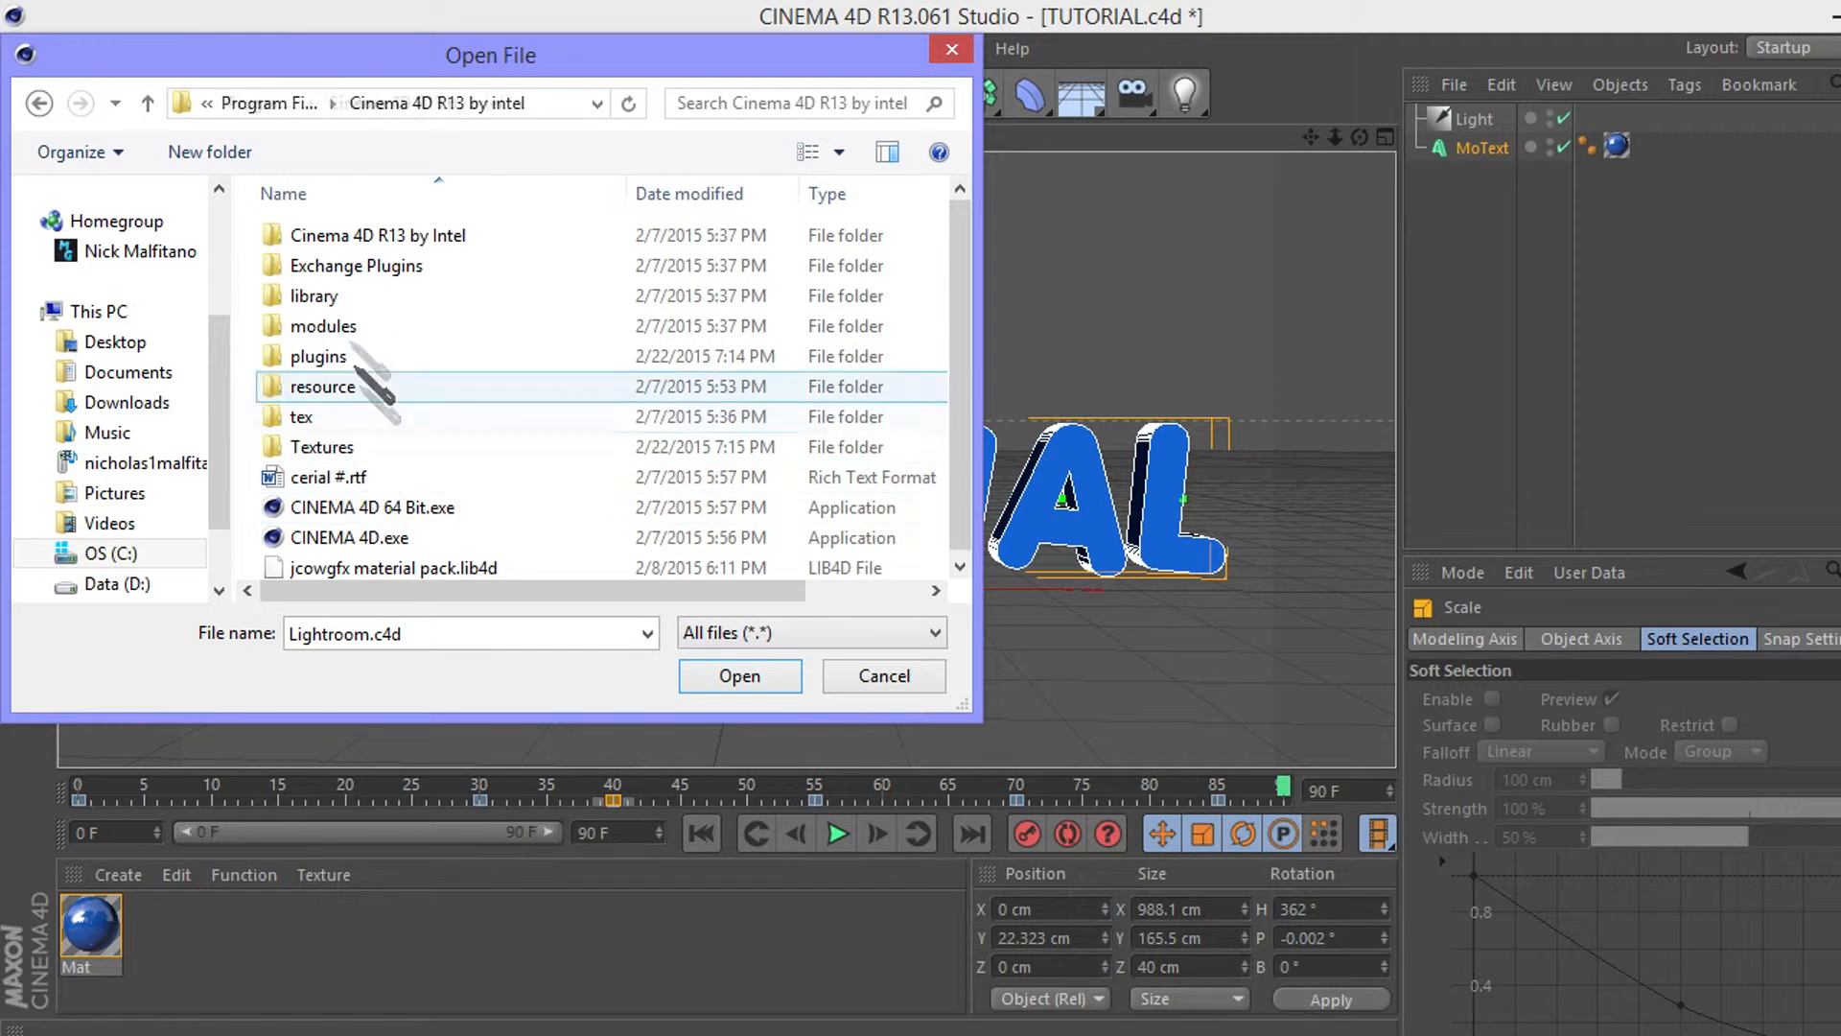
pyautogui.doubleClick(346, 451)
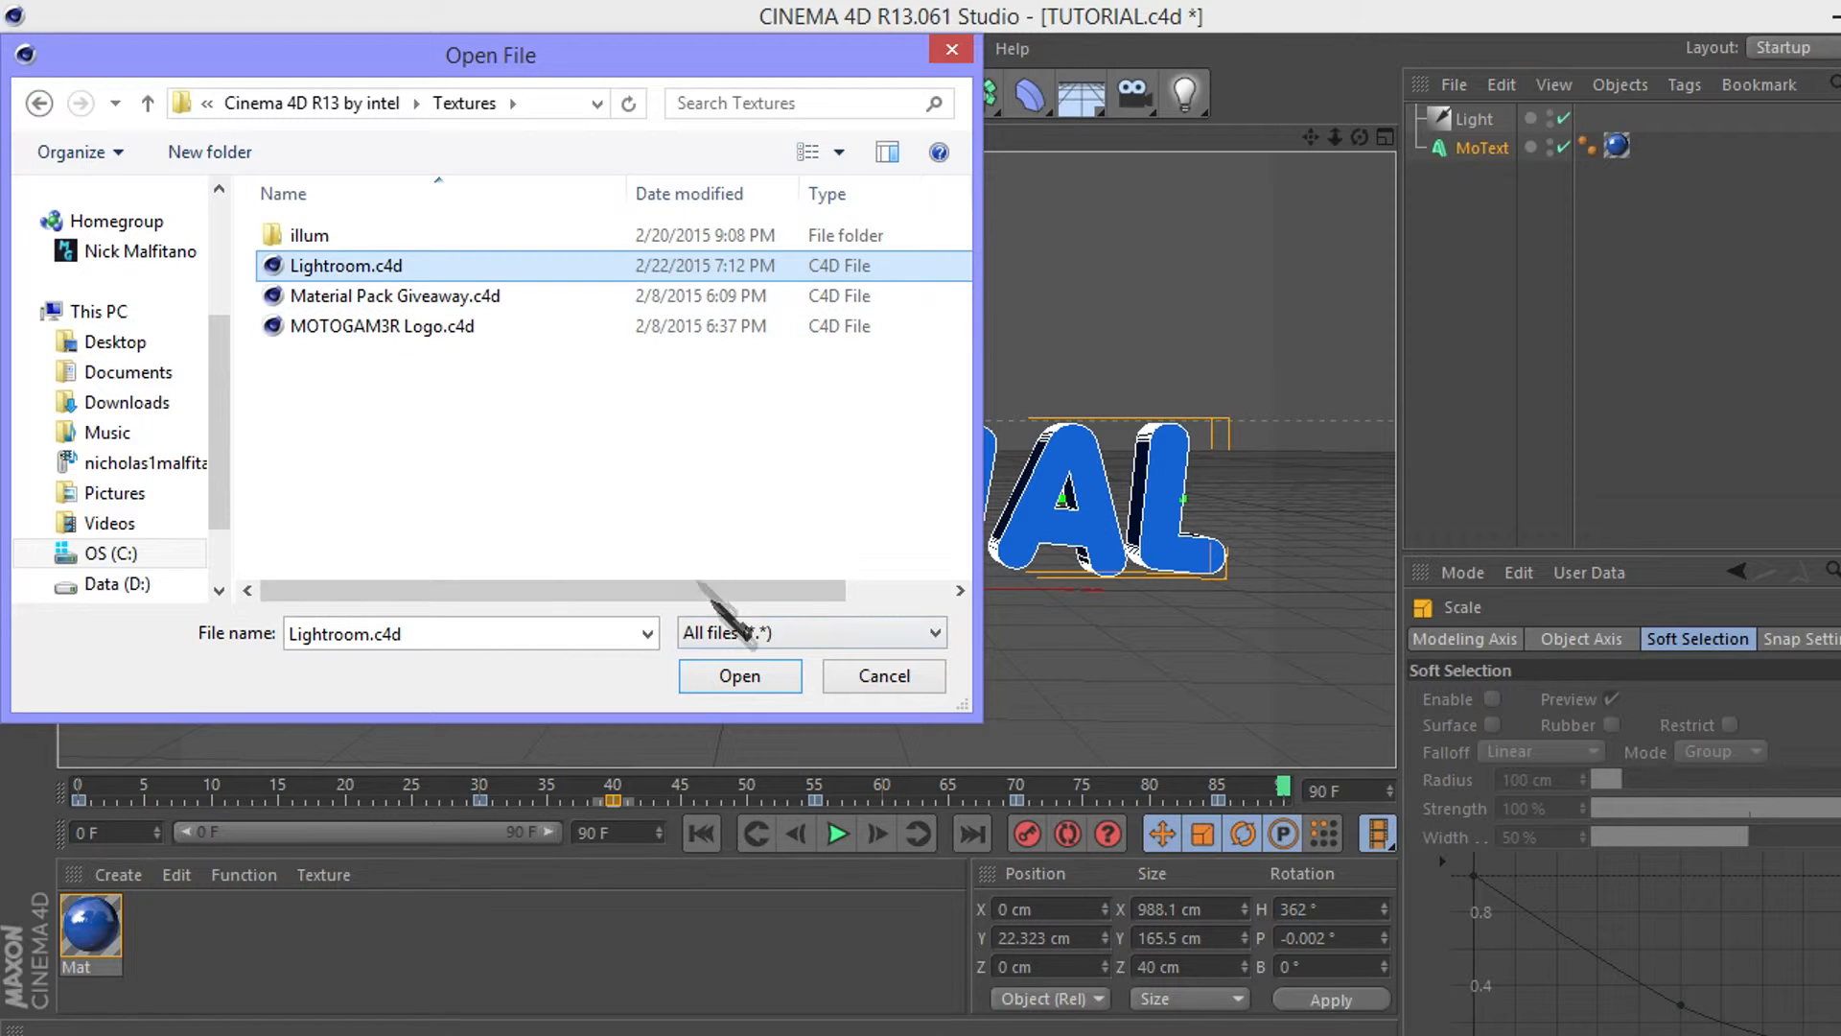
pyautogui.click(734, 673)
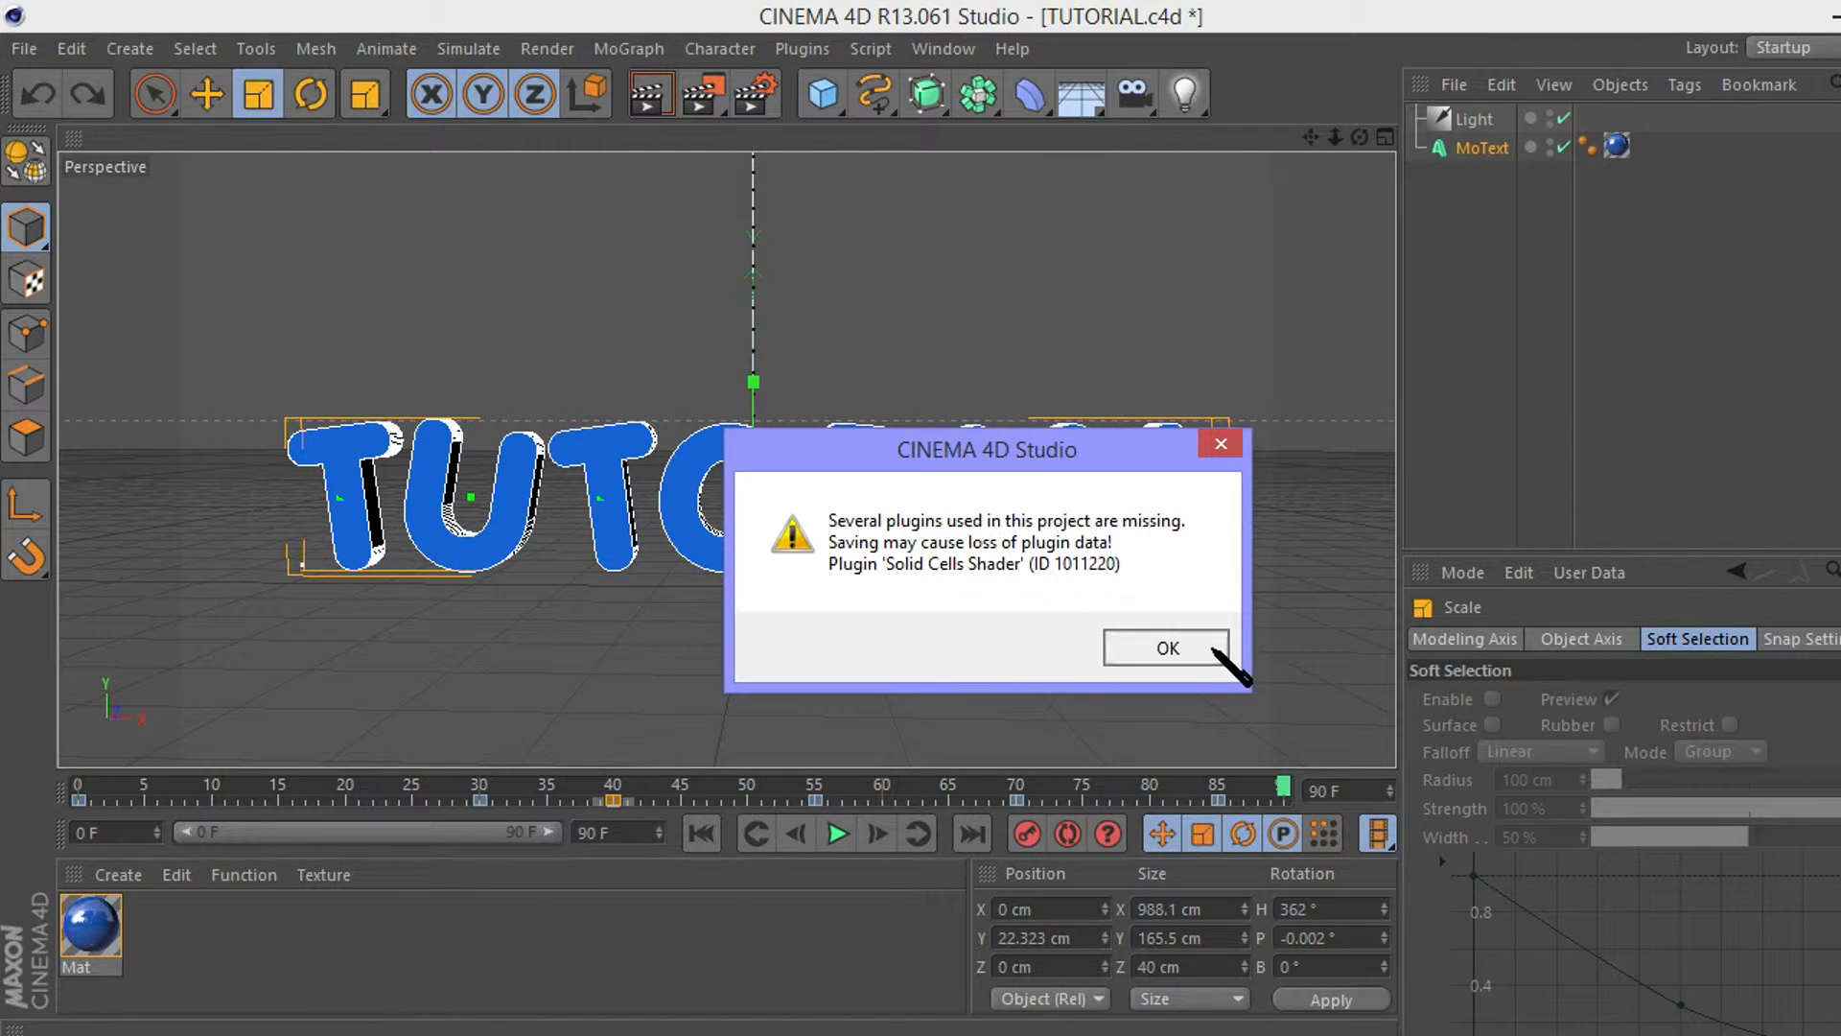
pyautogui.click(1216, 656)
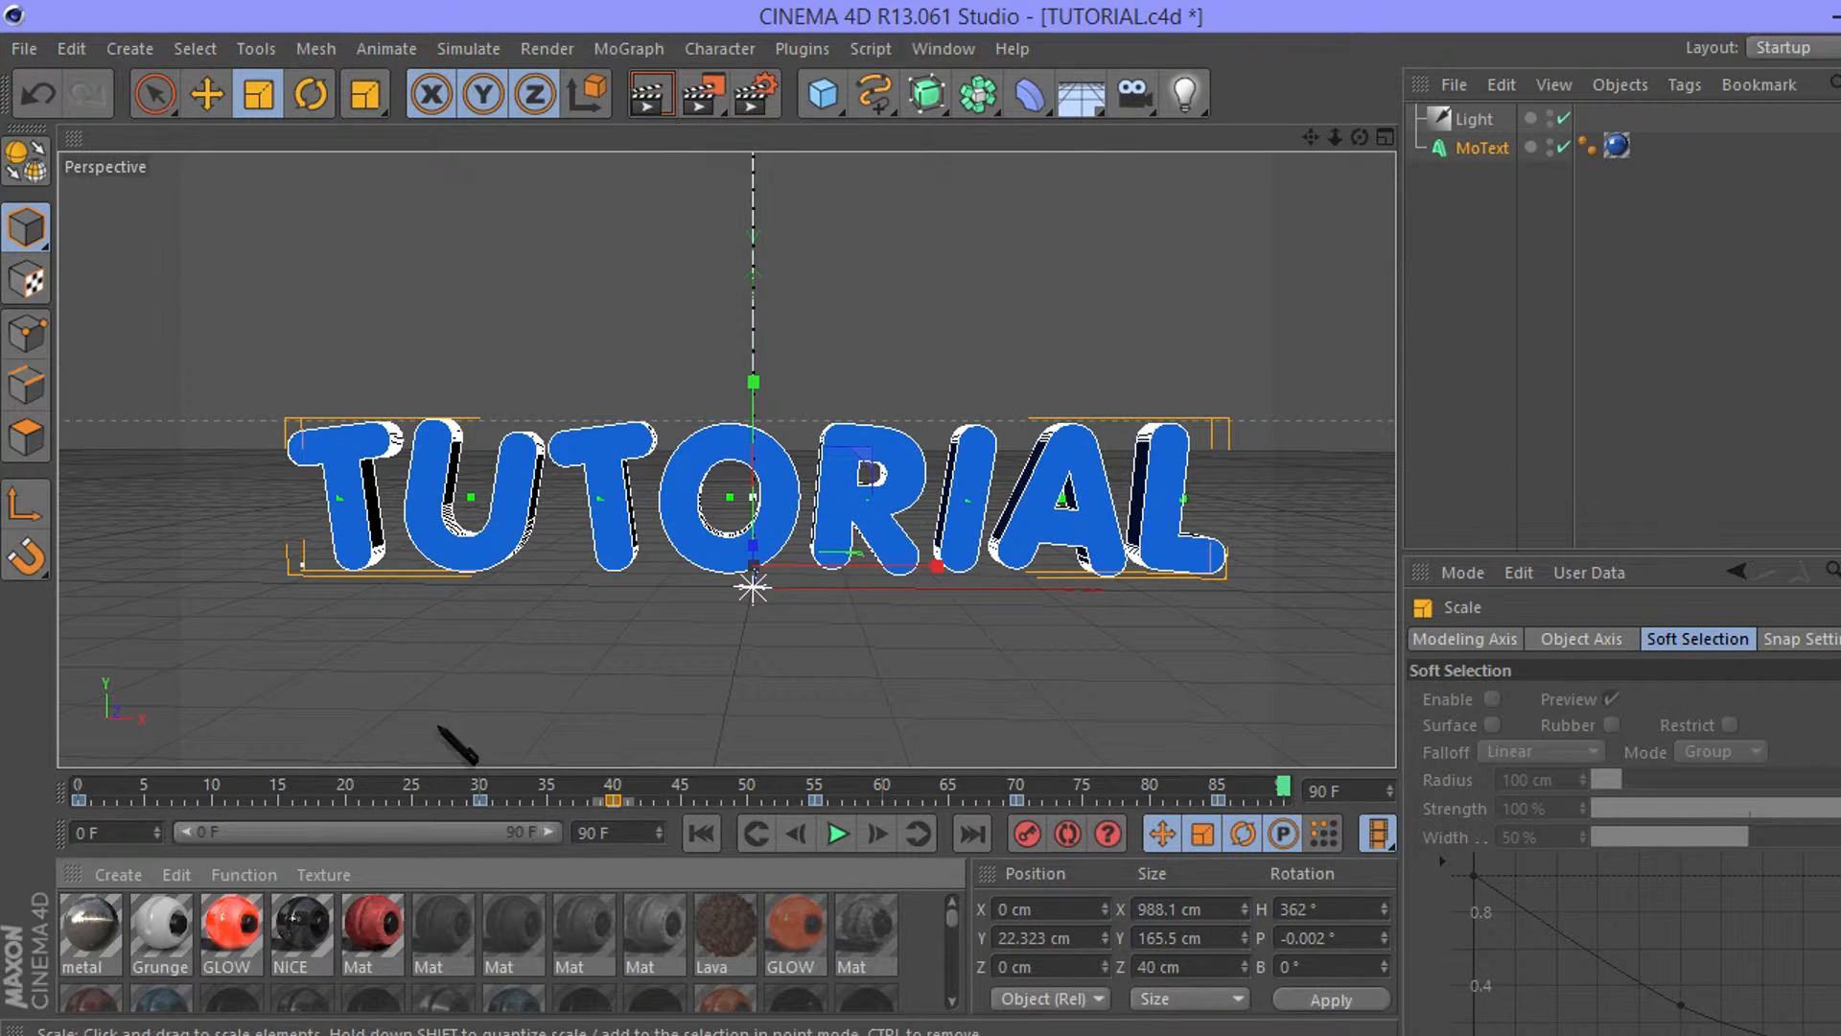
# Try the NICE material on the TUTORIAL text, dismiss the texture error, and remove that material's texture tag from MoText.
pyautogui.moveTo(292, 911); pyautogui.dragTo(356, 731)
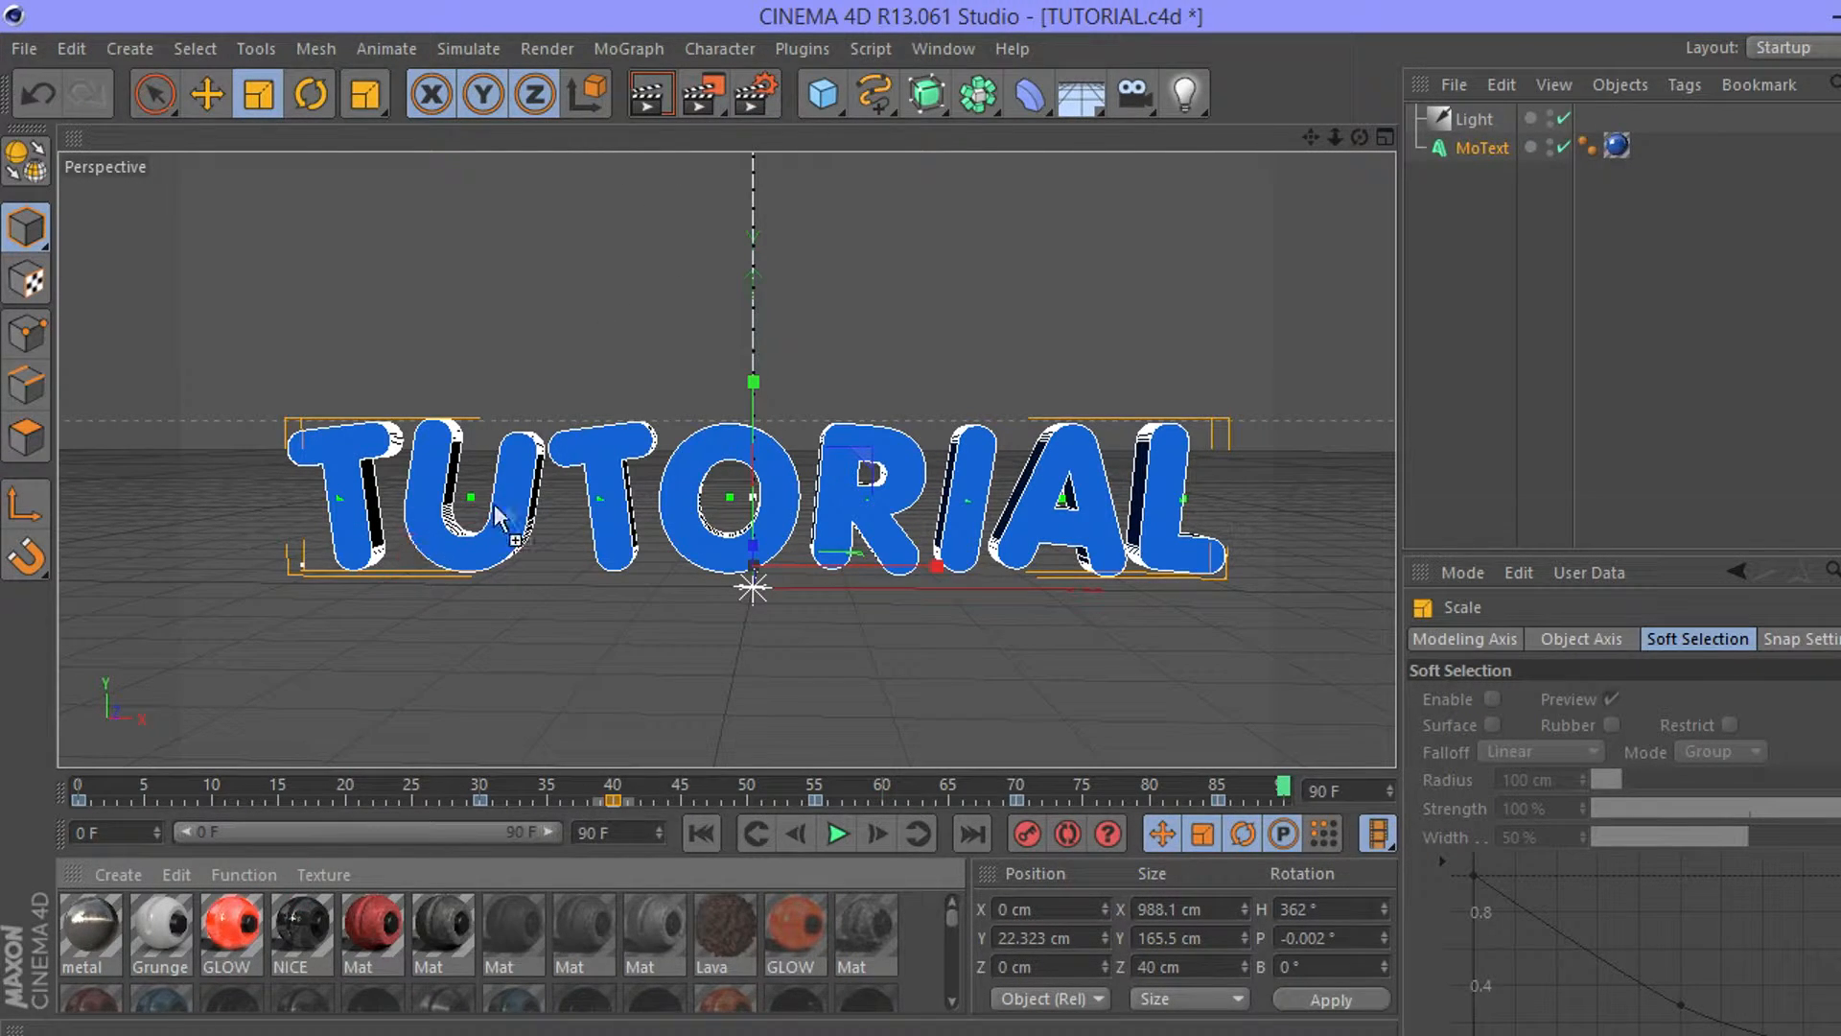
pyautogui.moveTo(496, 518); pyautogui.dragTo(497, 519)
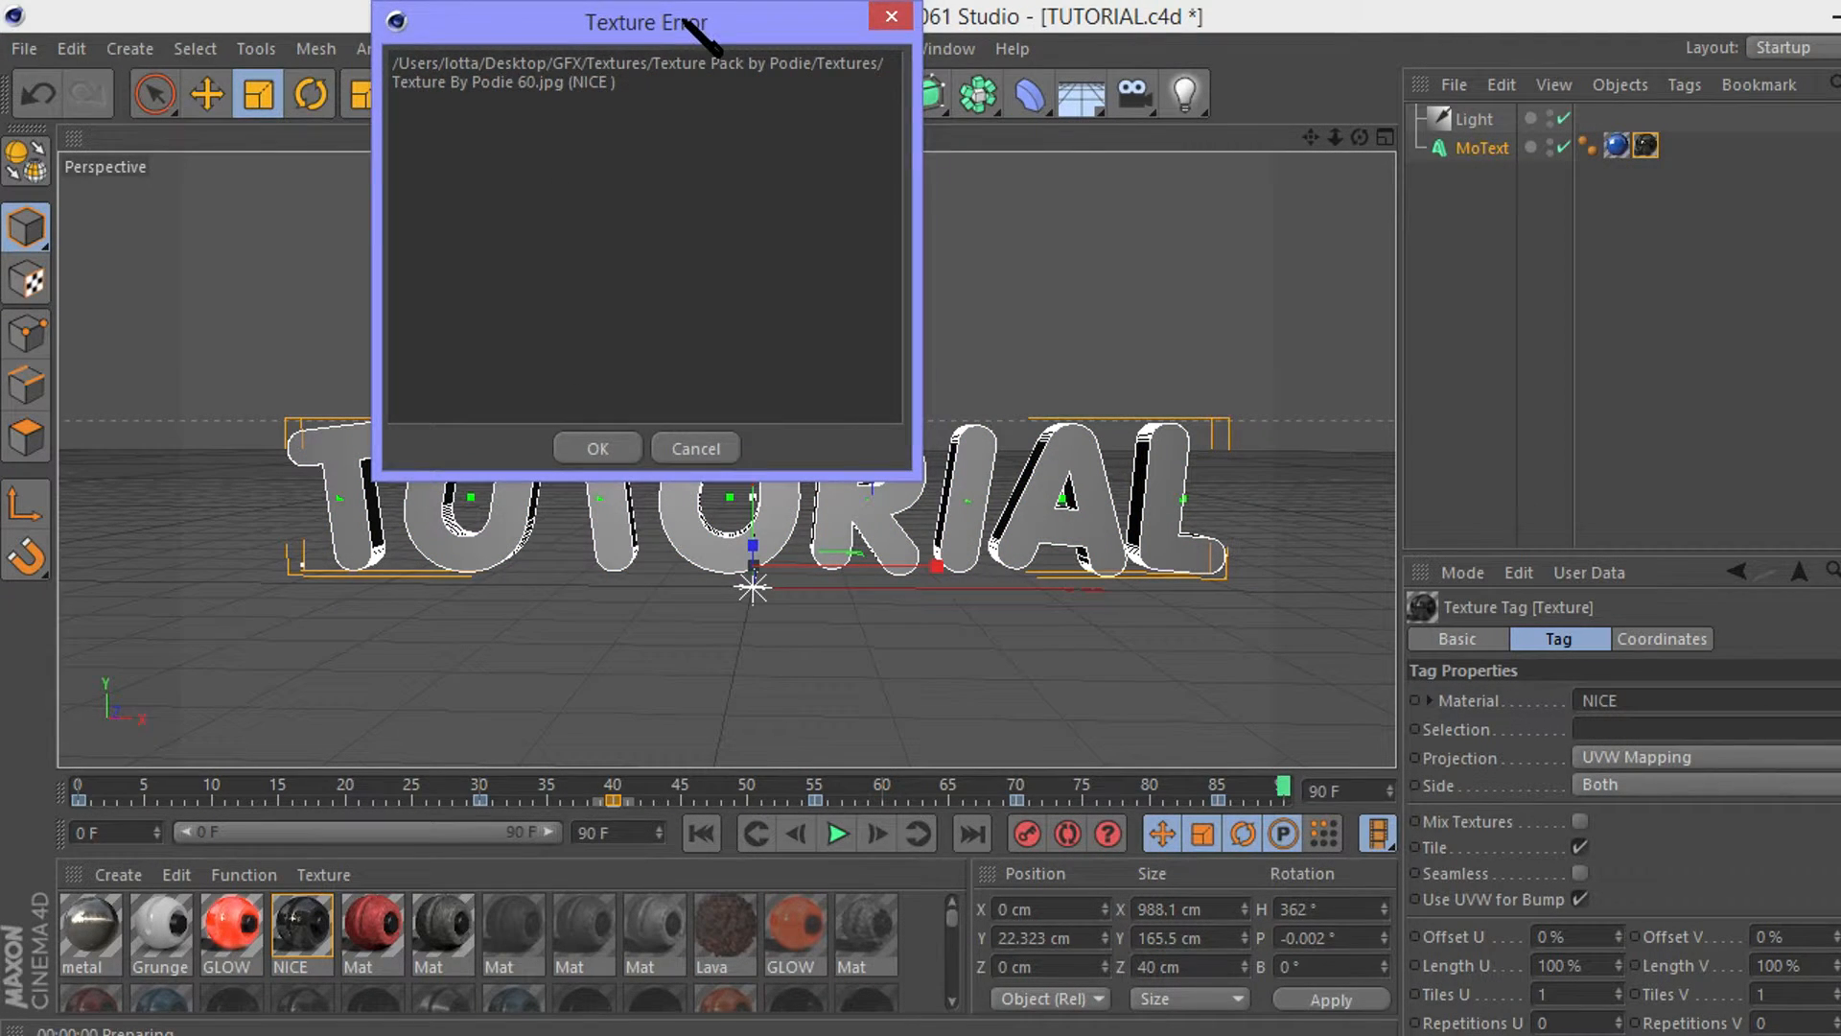
pyautogui.moveTo(686, 21); pyautogui.dragTo(850, 193)
pyautogui.click(779, 618)
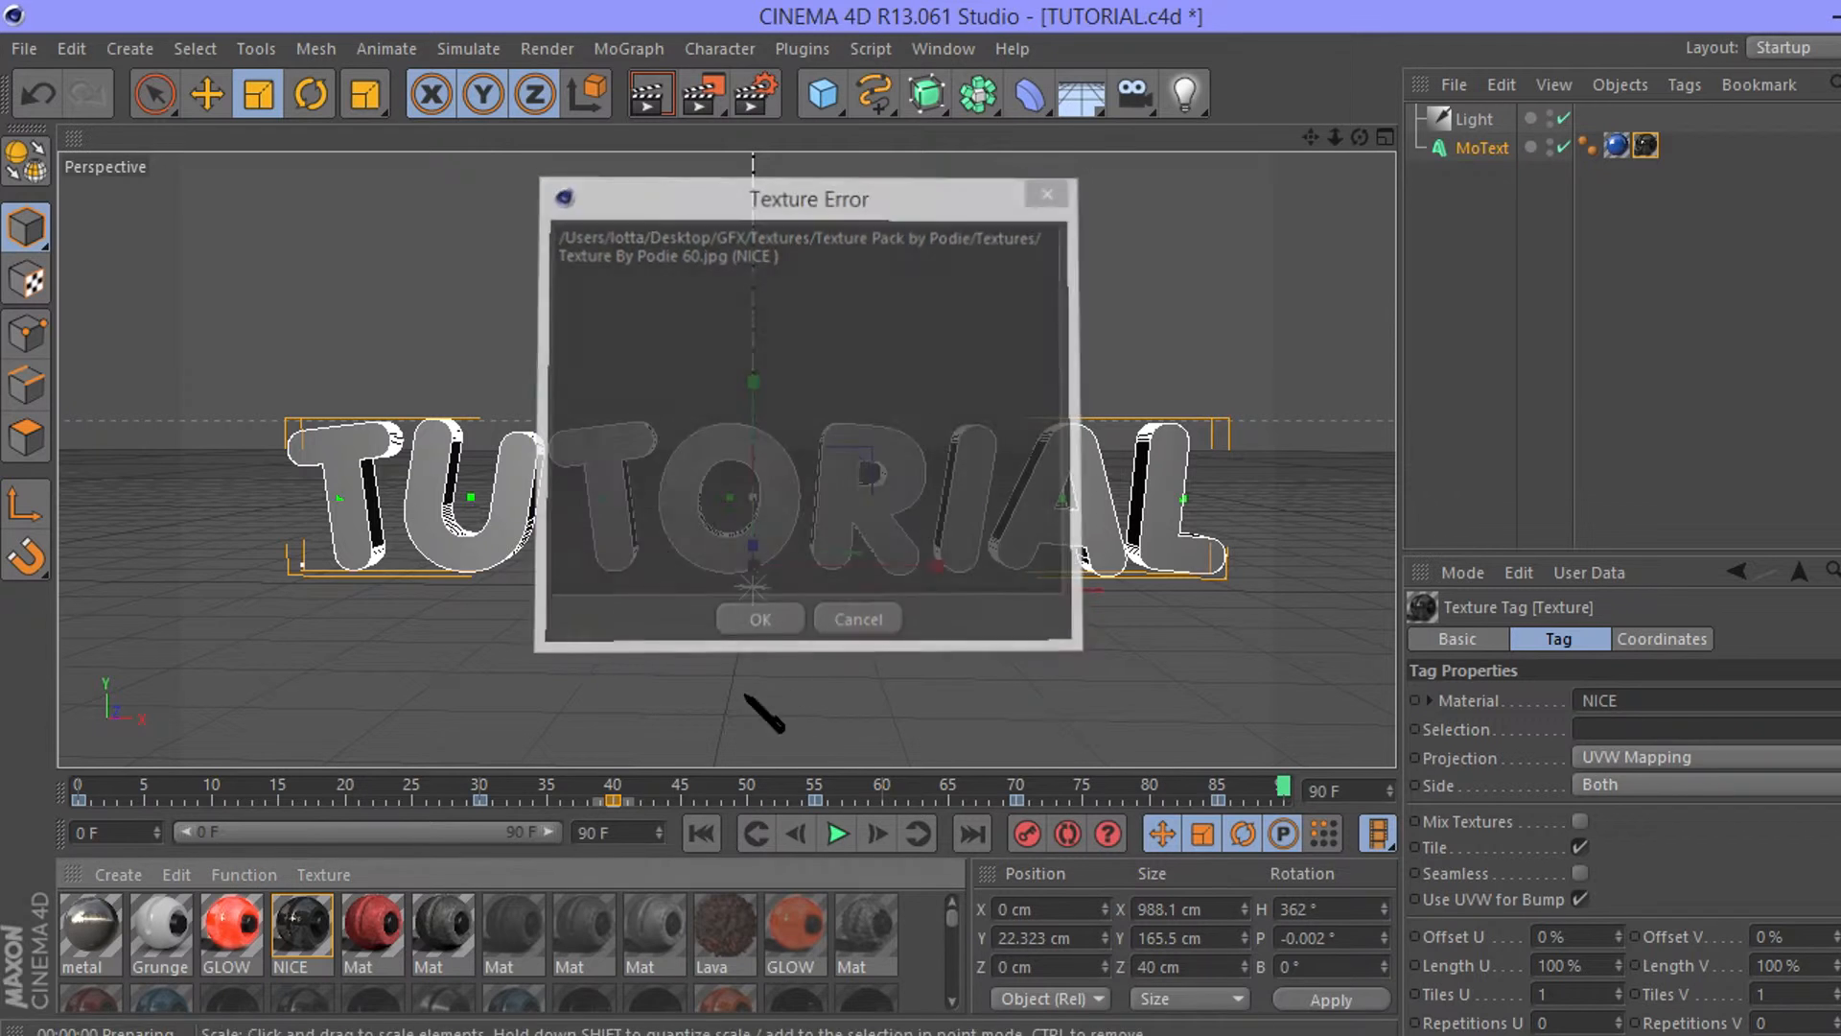
pyautogui.click(1582, 264)
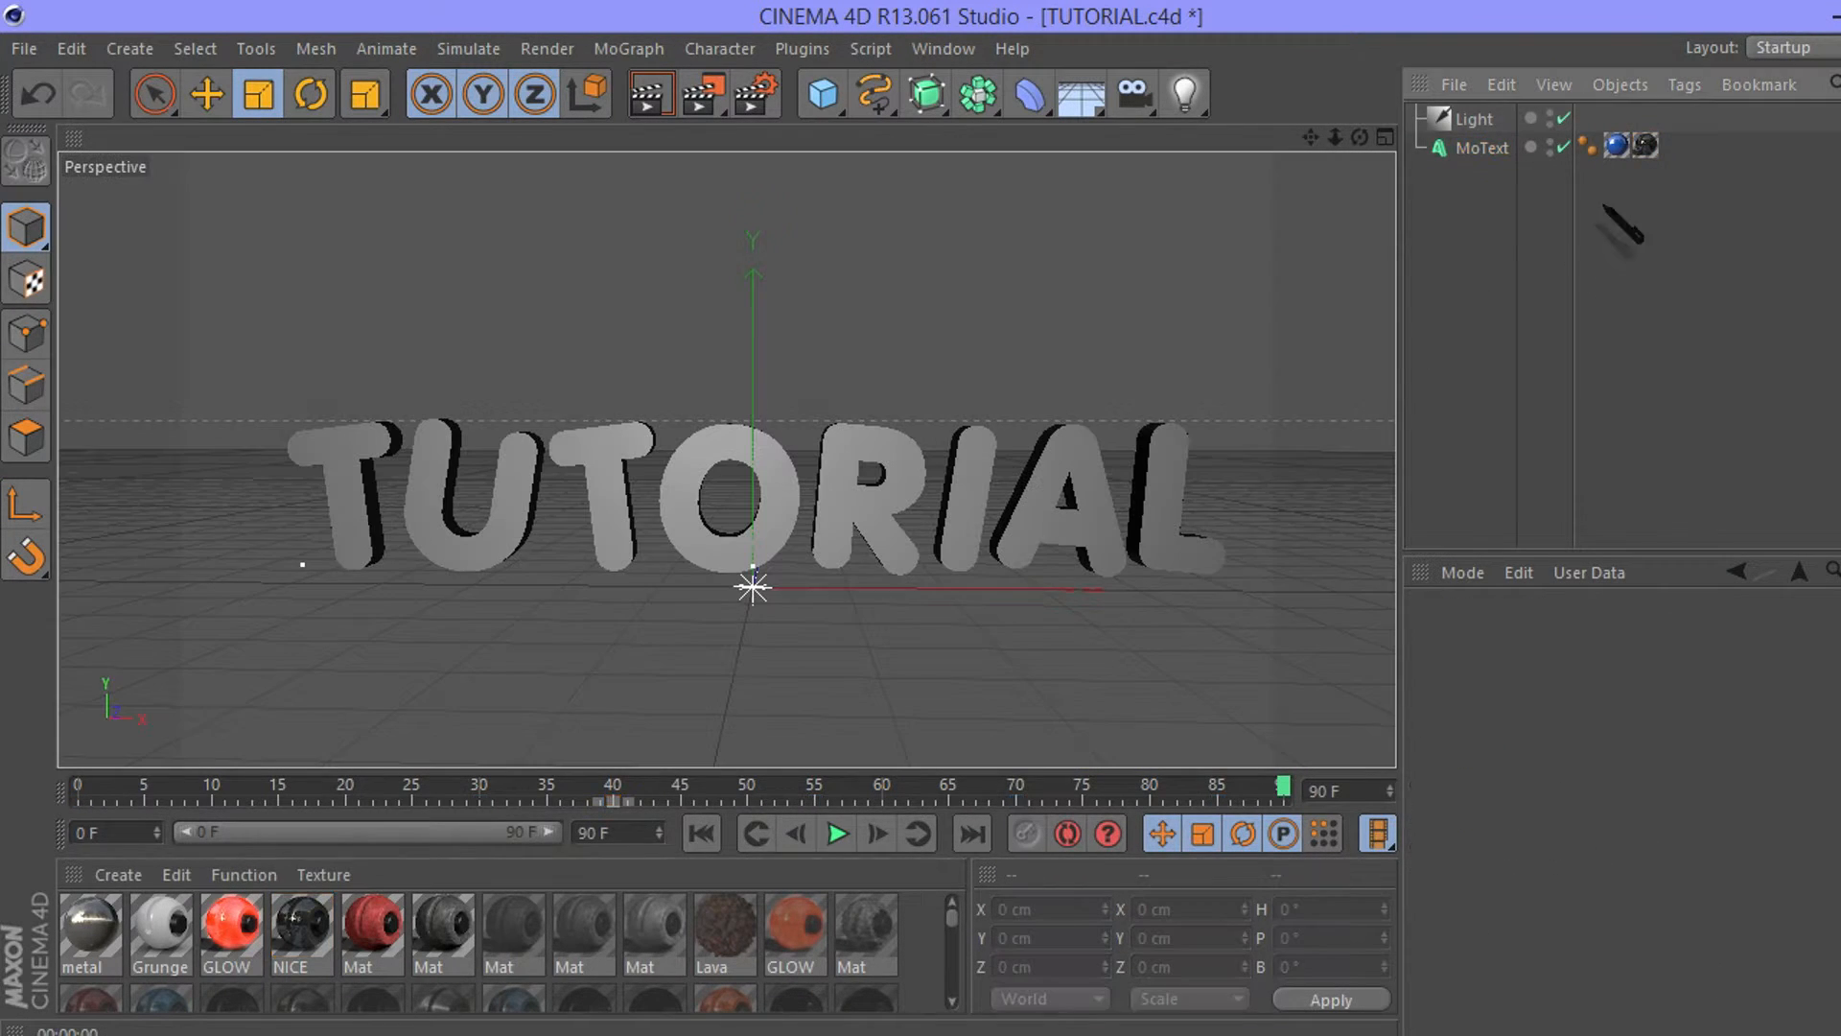
pyautogui.press('Delete')
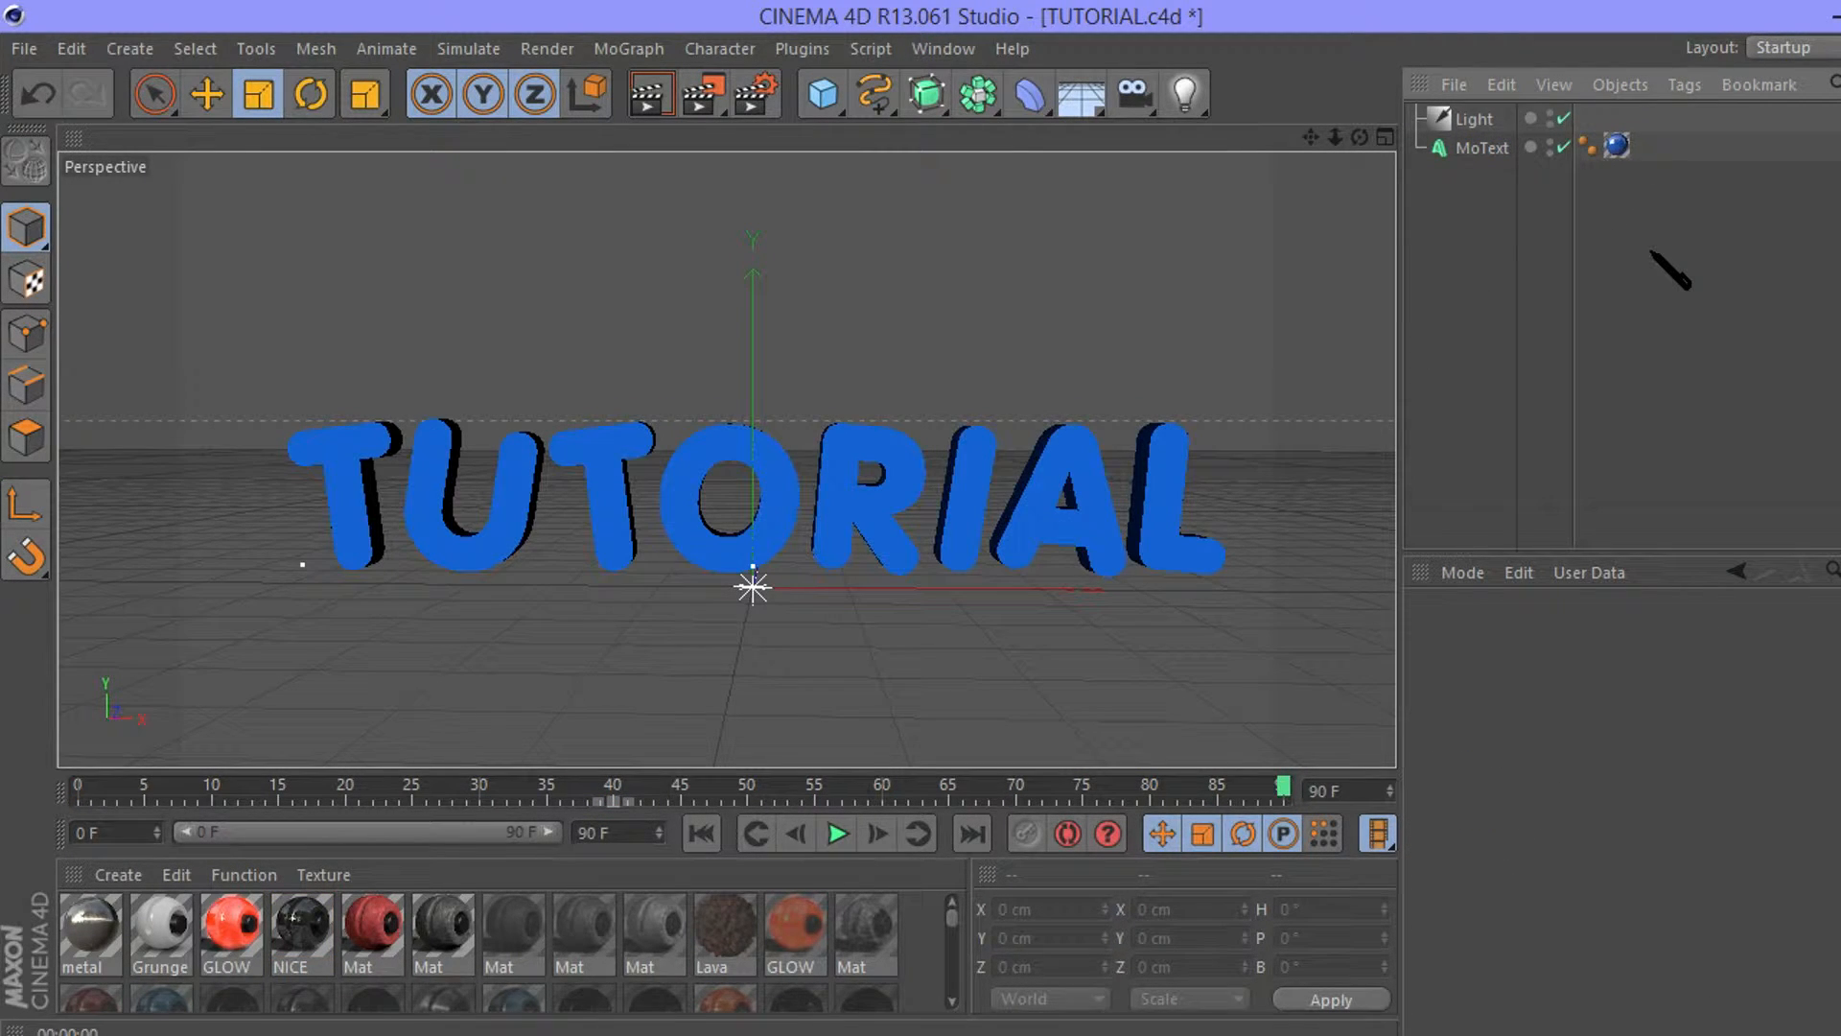
# Apply the Lava material to the TUTORIAL text and render a preview in the Perspective view.
pyautogui.moveTo(727, 929); pyautogui.dragTo(700, 721)
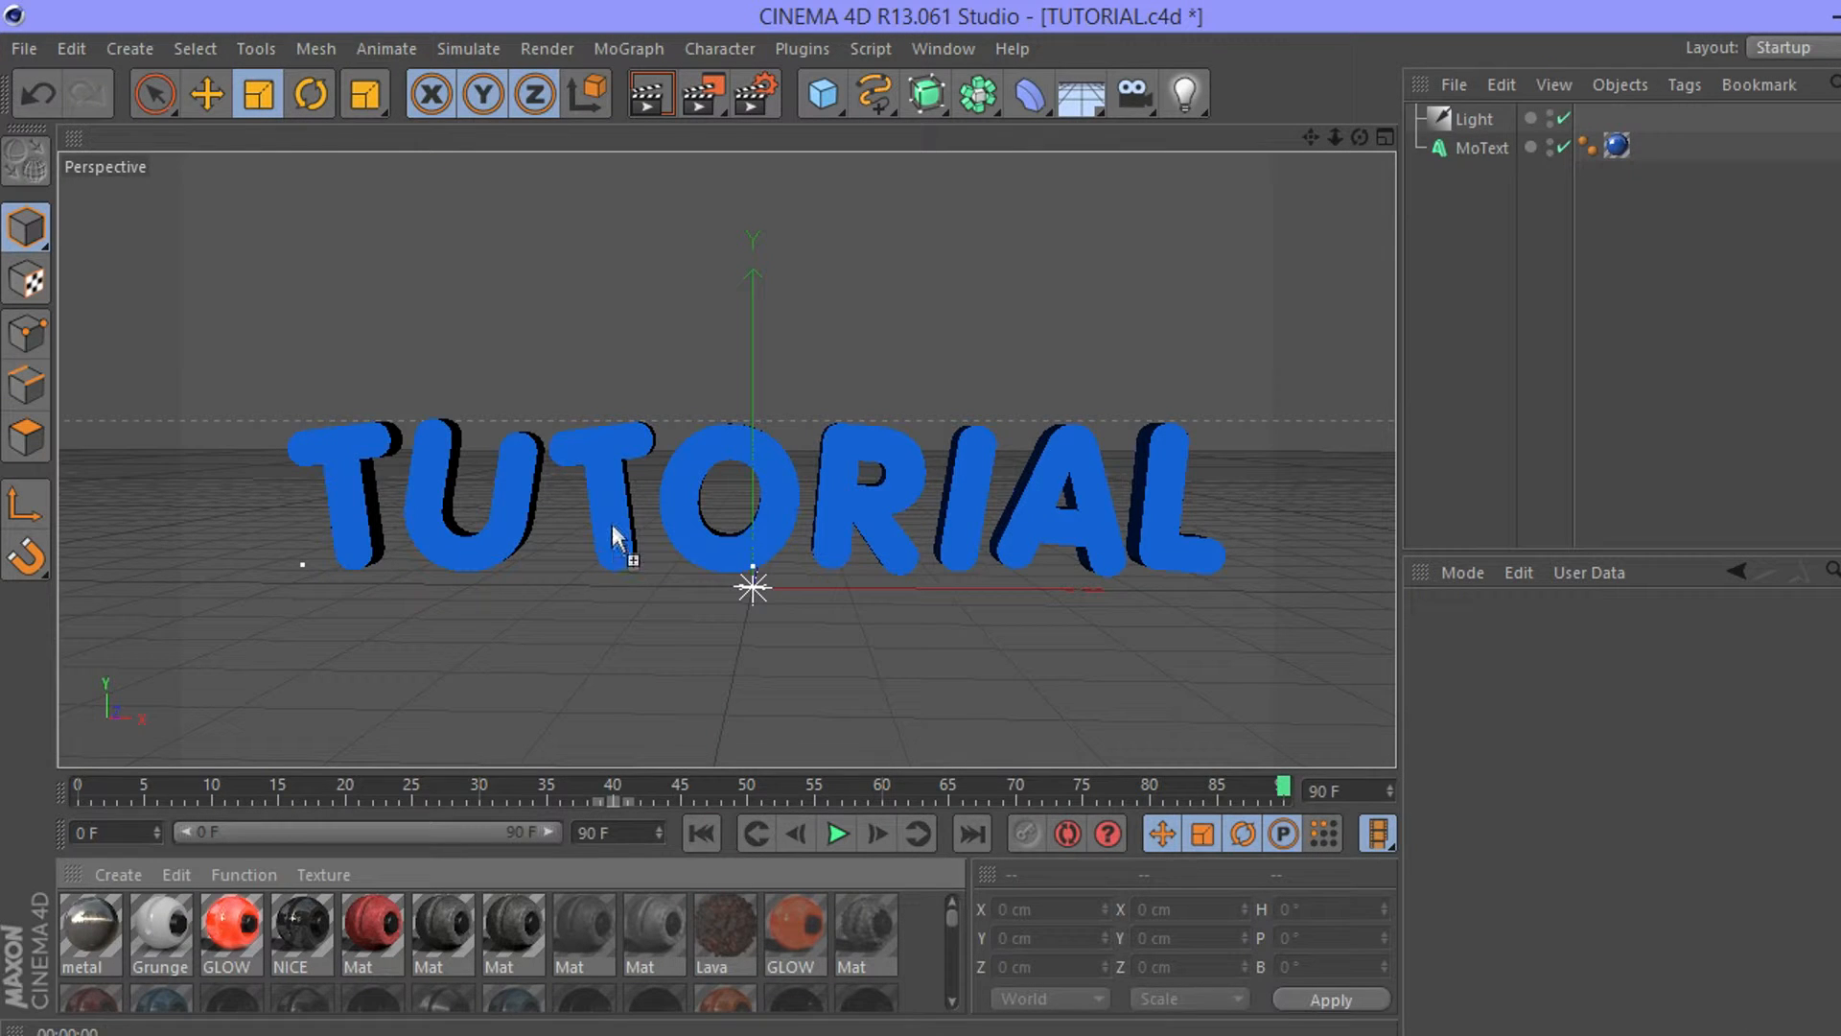
pyautogui.moveTo(613, 537); pyautogui.dragTo(615, 539)
pyautogui.click(650, 96)
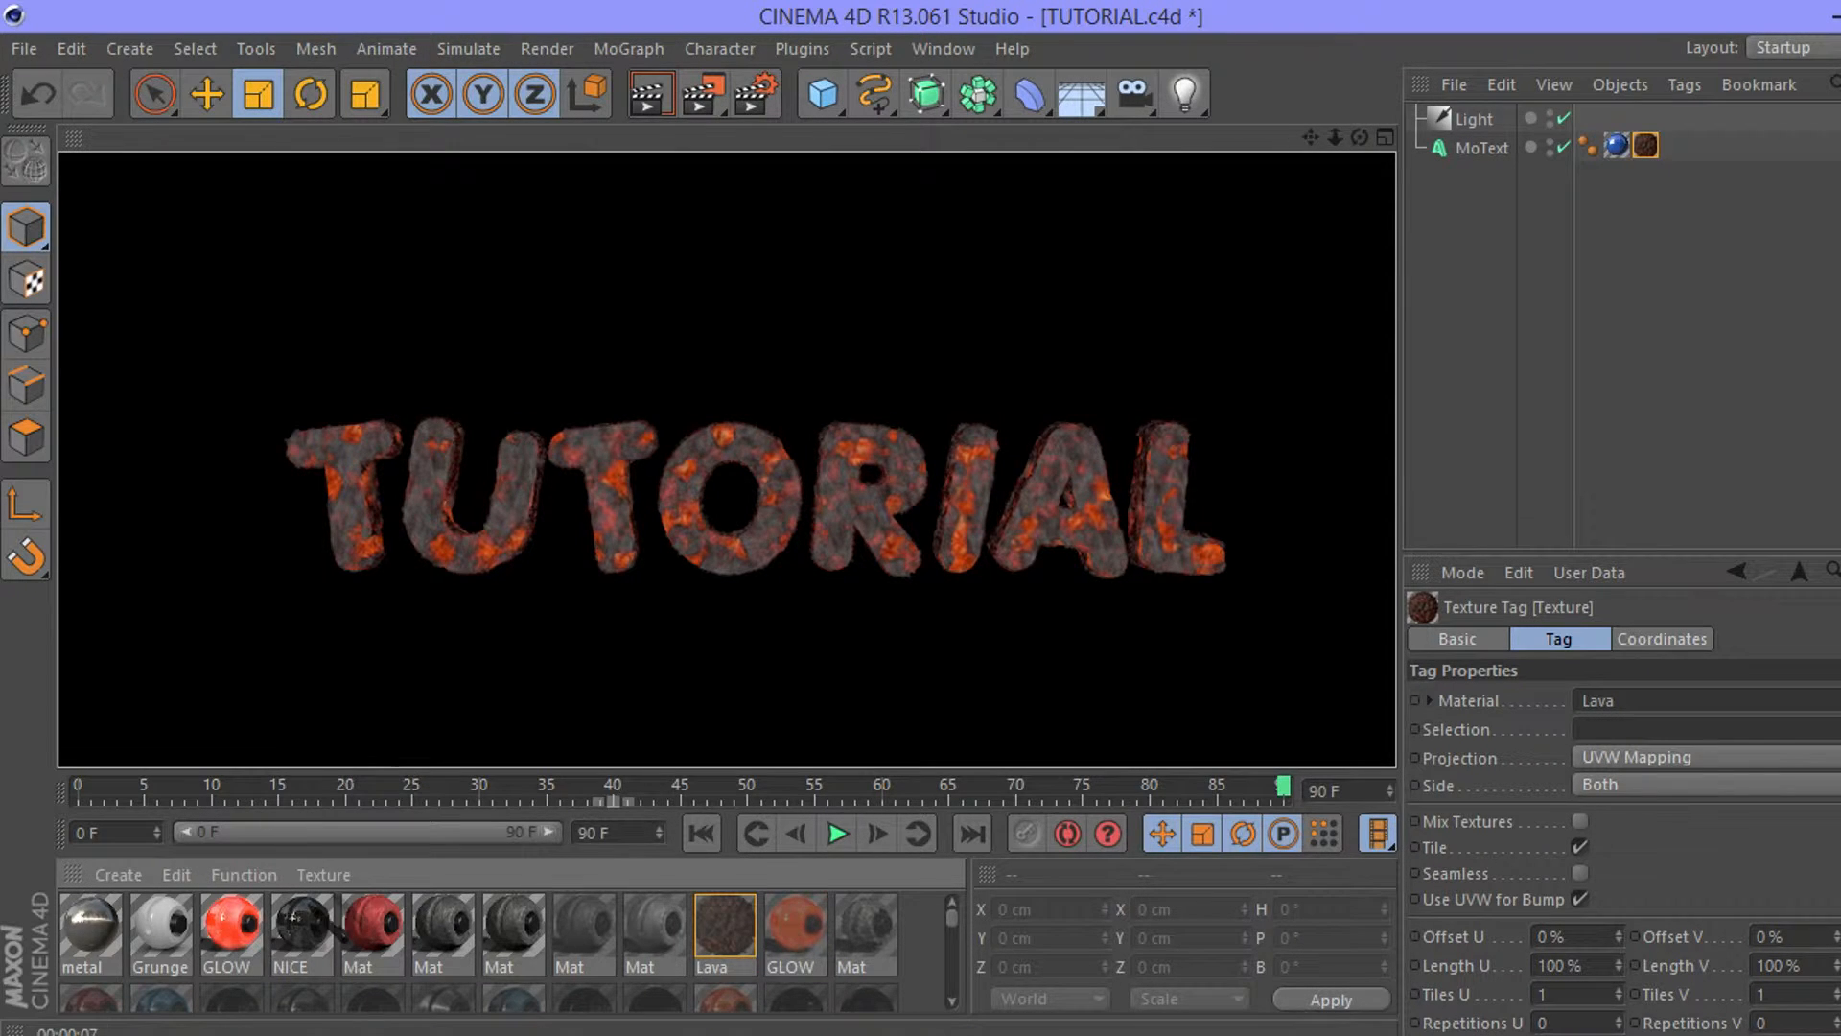
pyautogui.press('a')
pyautogui.click(644, 93)
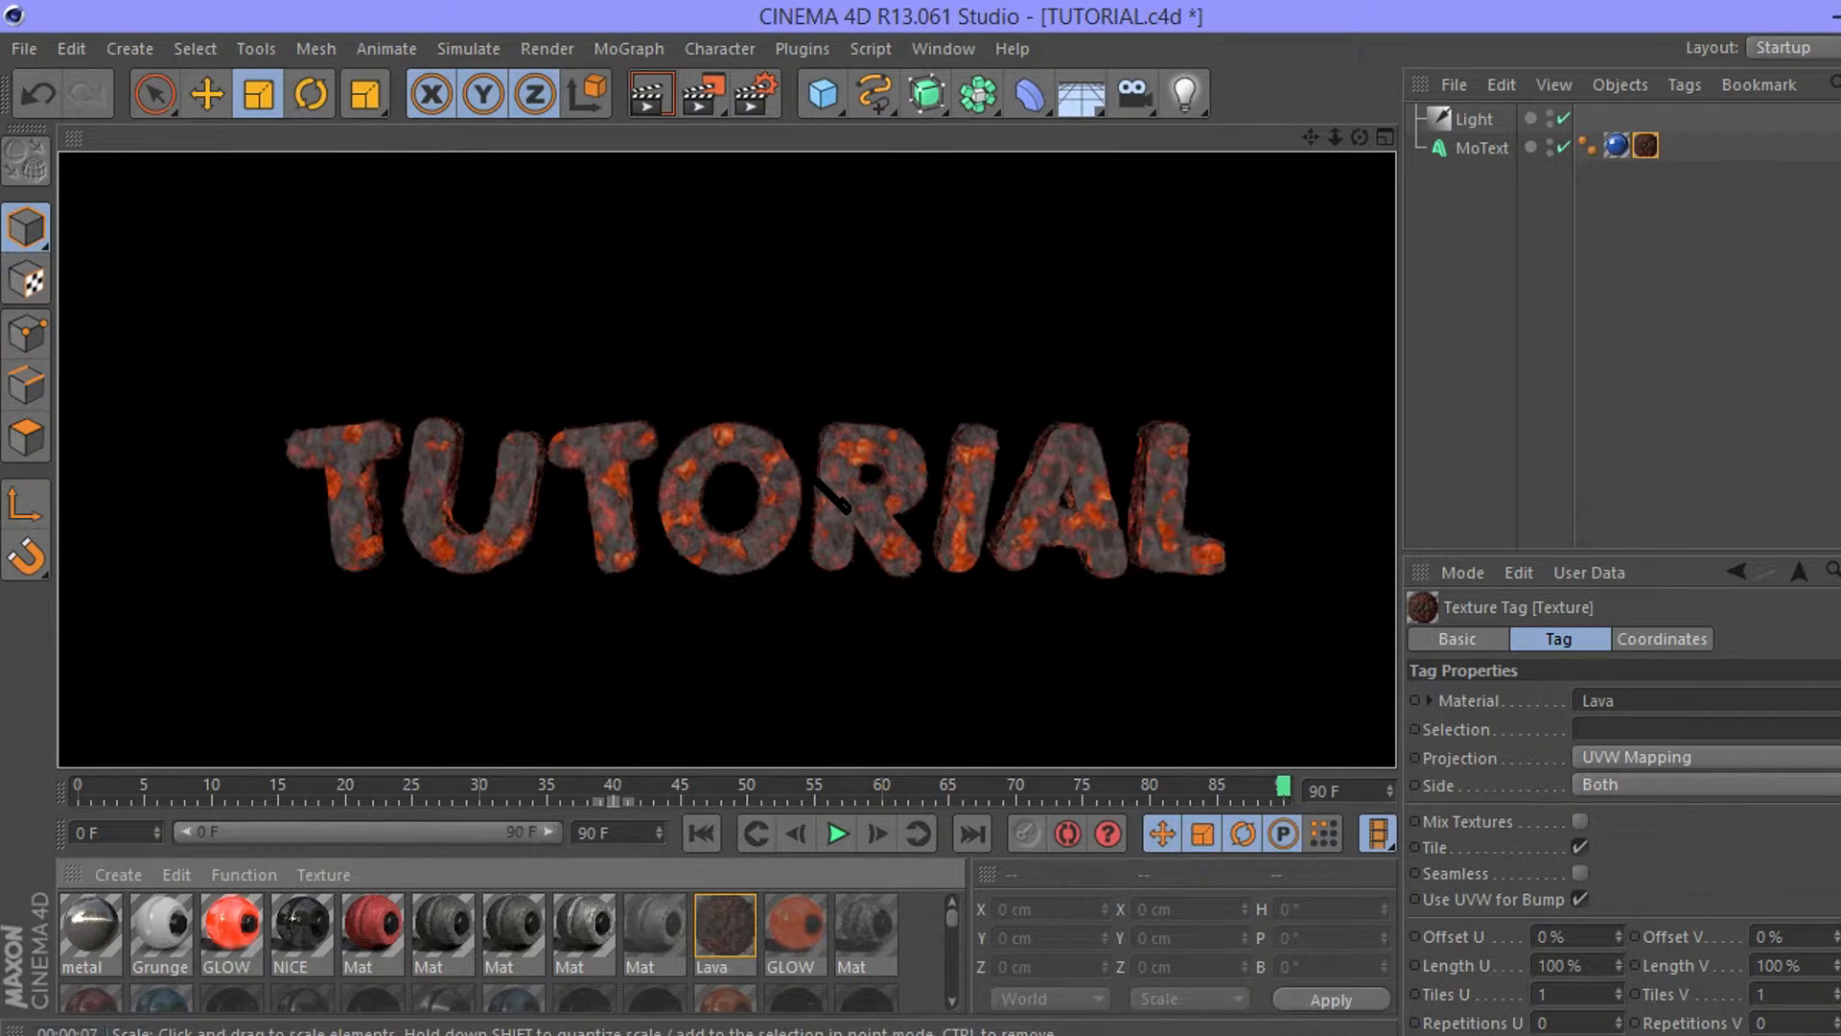
# Glance at the render settings, extend the animation to 900 frames with its full range shown, and go to frame 254.
pyautogui.click(756, 93)
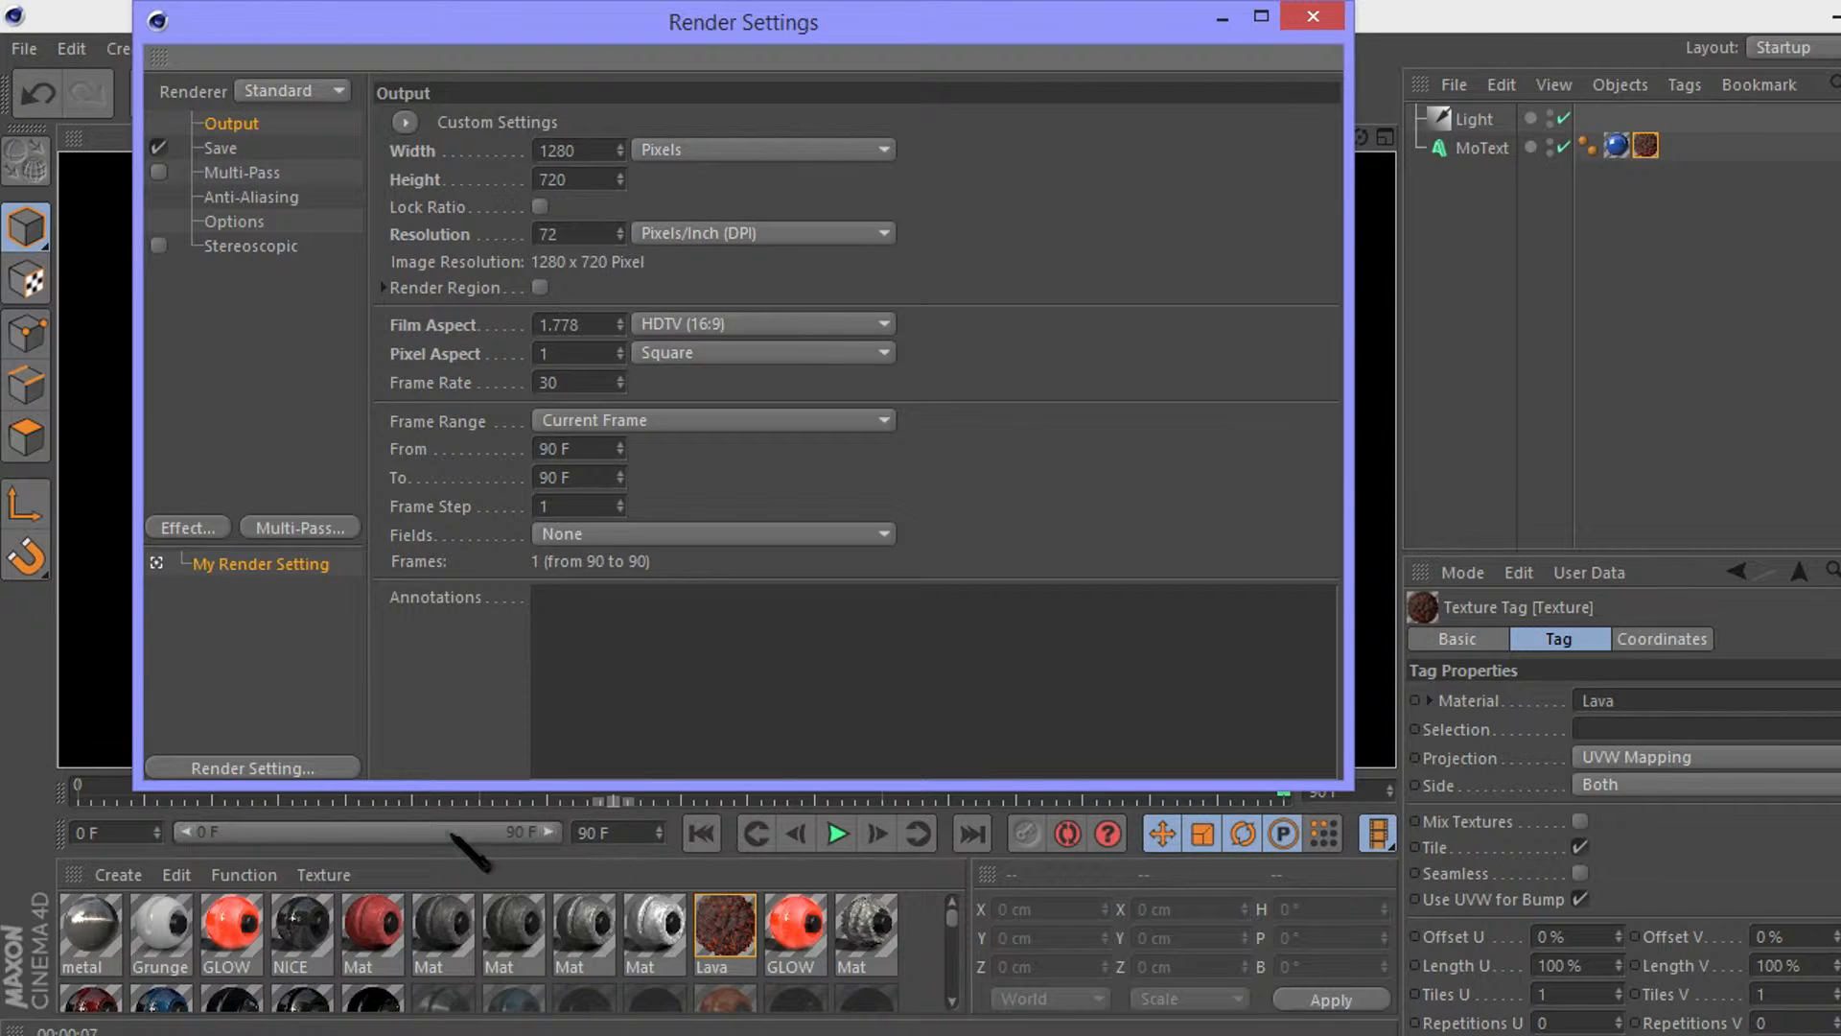
pyautogui.click(1313, 16)
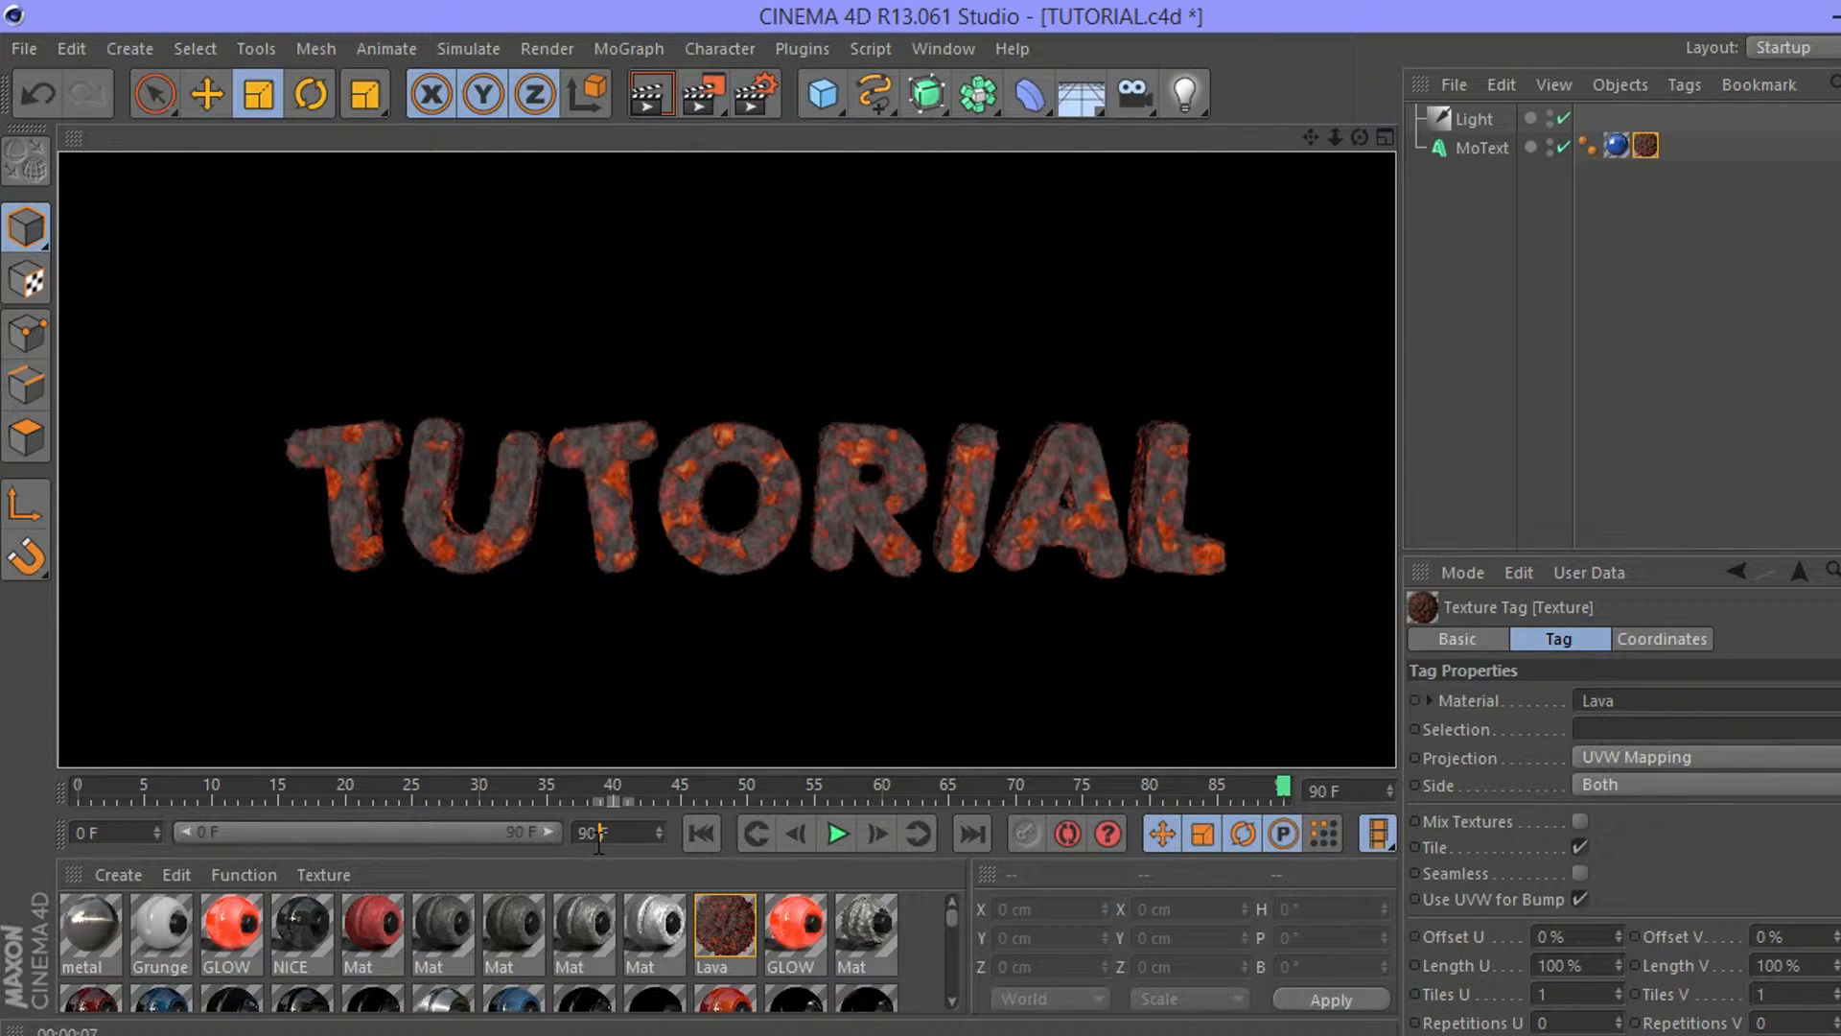
pyautogui.press('Return')
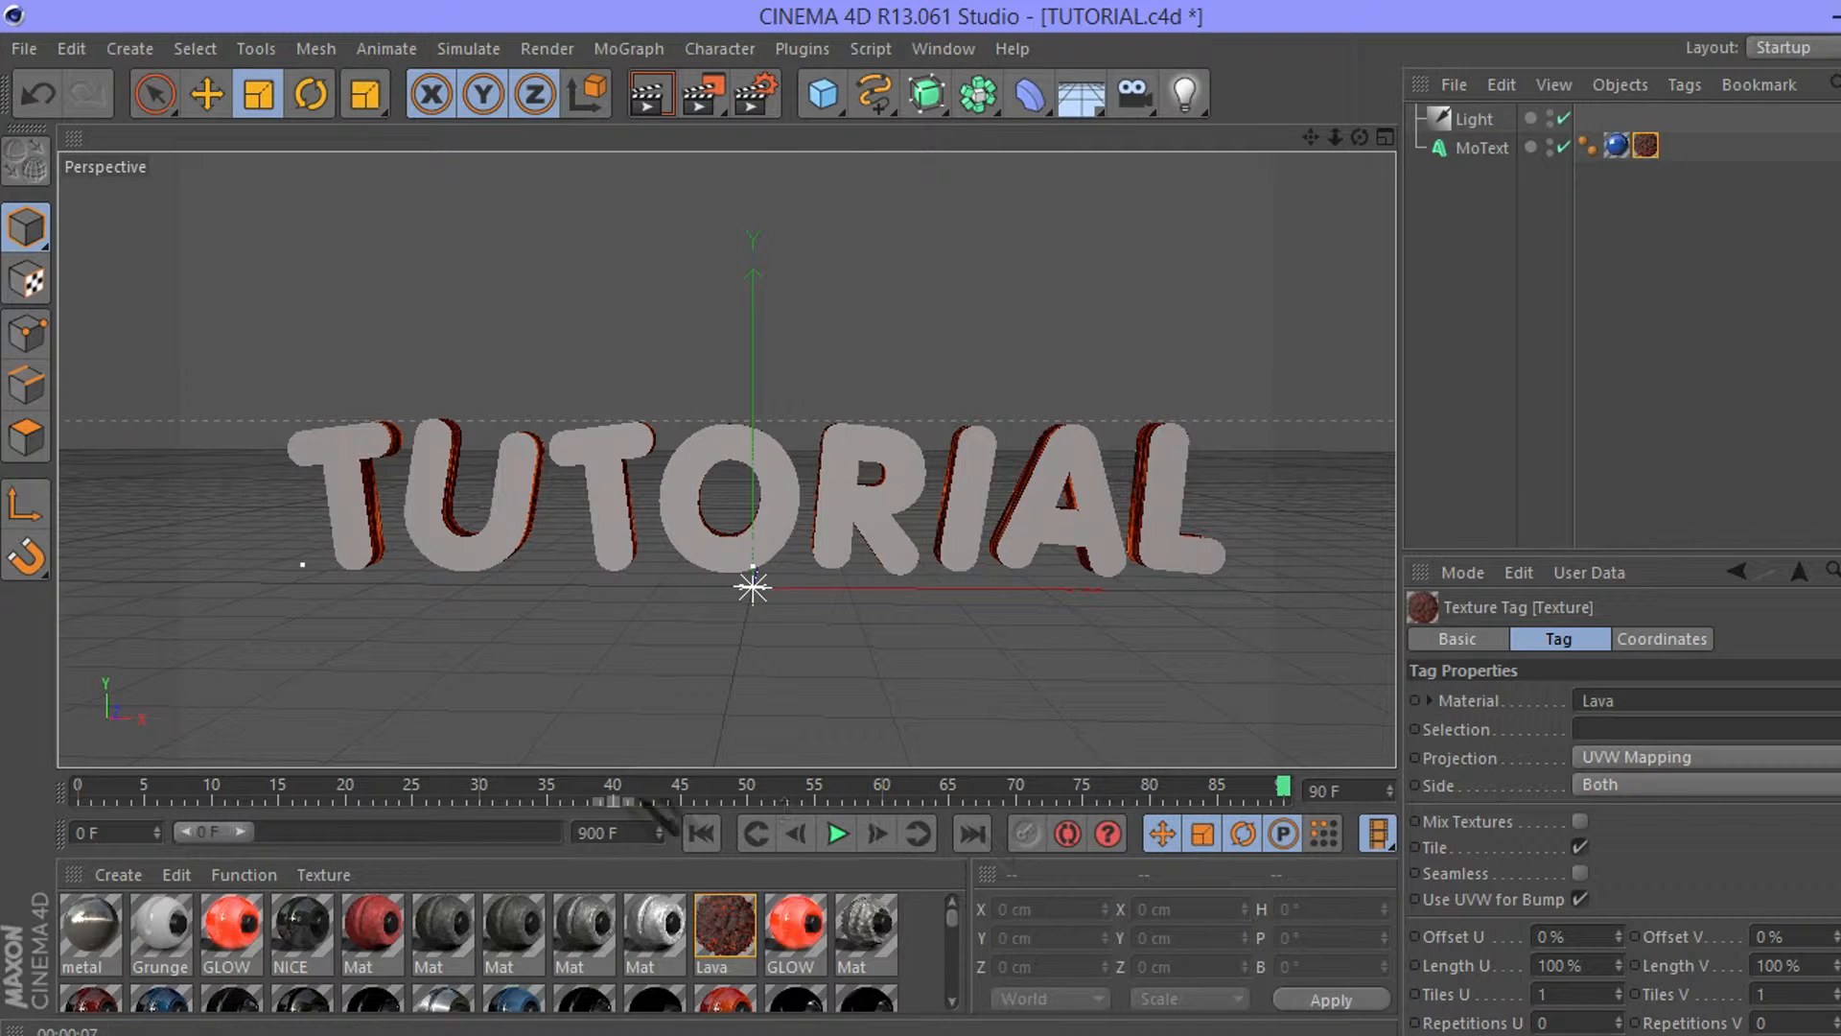
pyautogui.moveTo(240, 832); pyautogui.dragTo(561, 832)
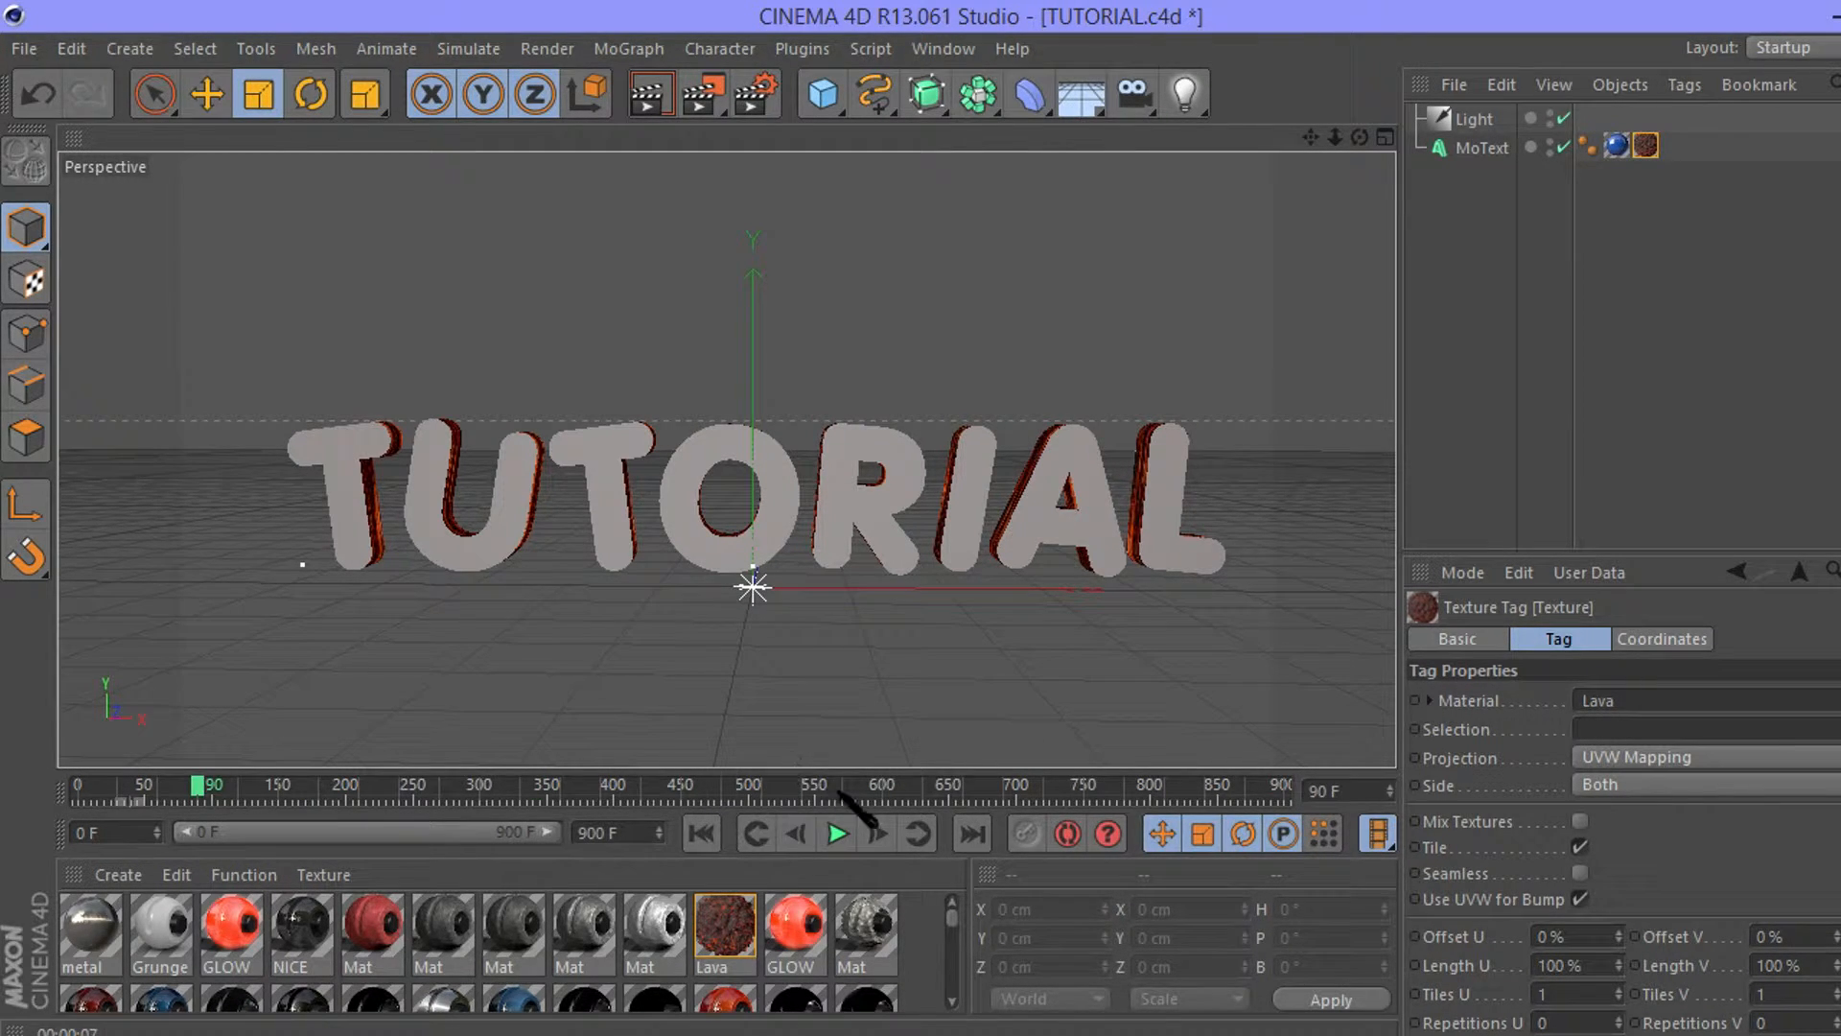
pyautogui.moveTo(843, 793); pyautogui.dragTo(418, 791)
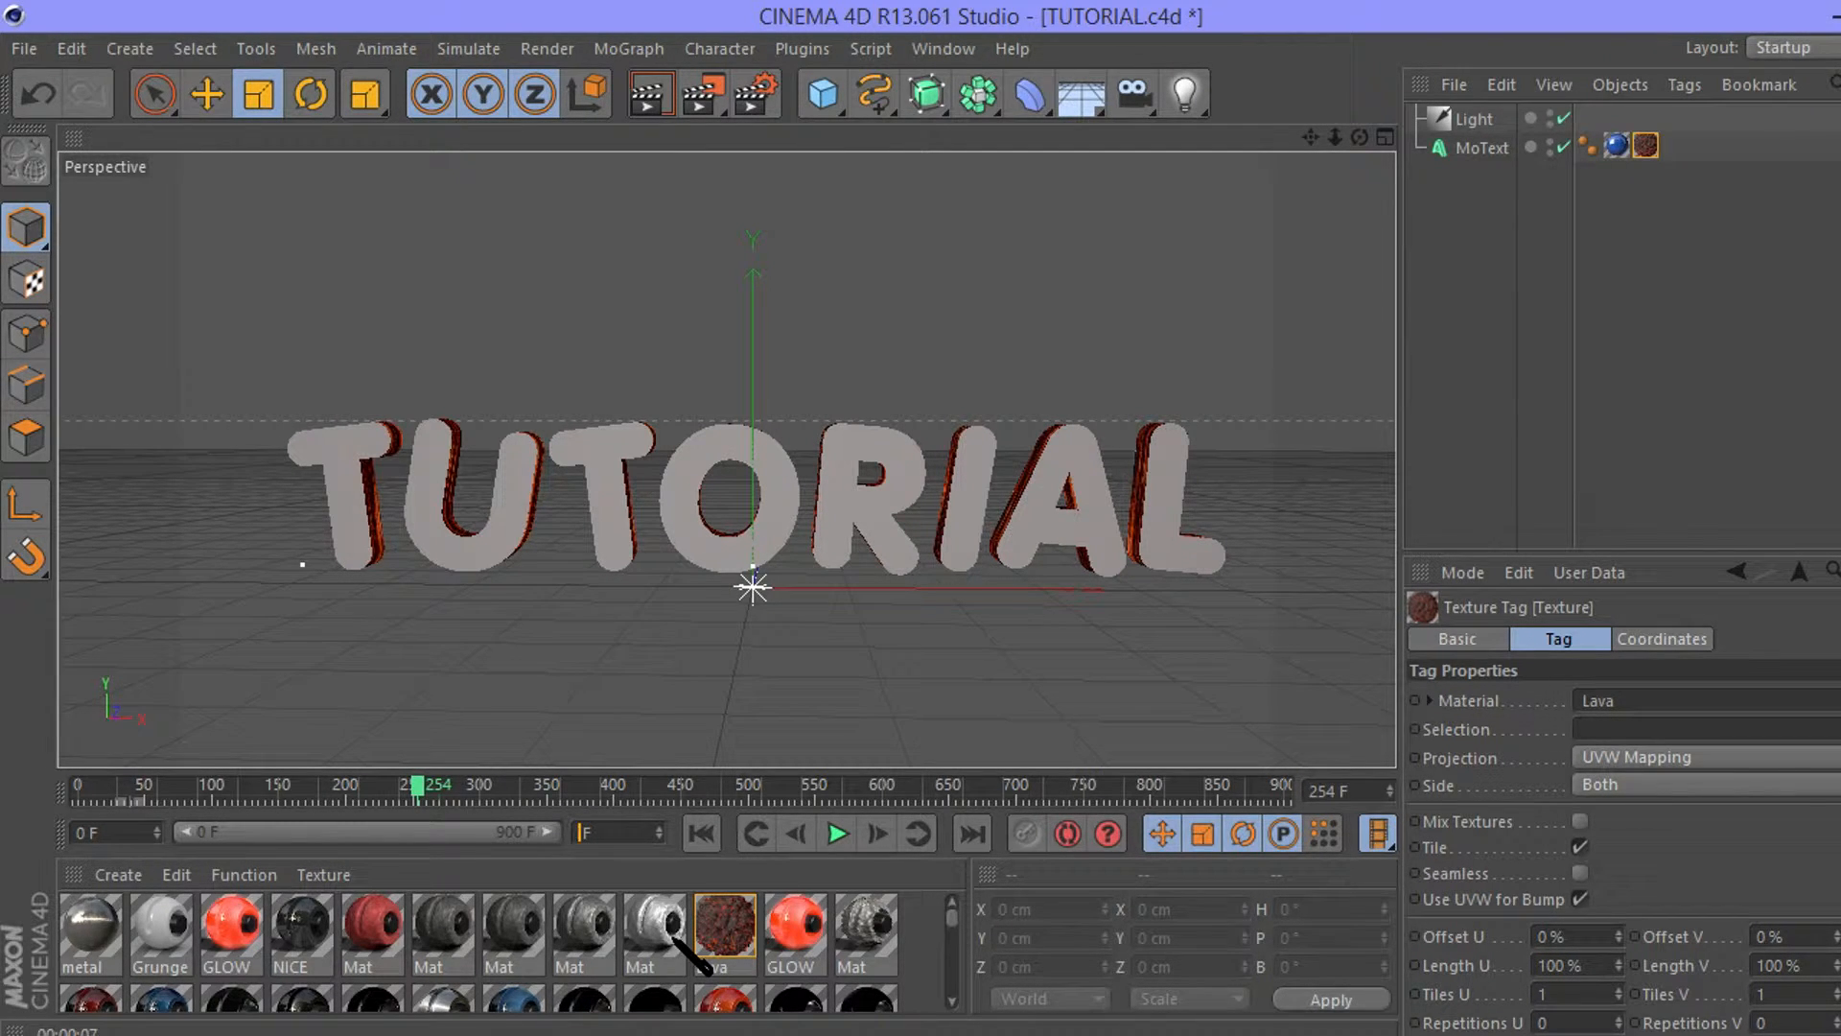
# Set the animation's end to frame 110 and move the playhead to frame 109.
pyautogui.write('0')
pyautogui.press('Return')
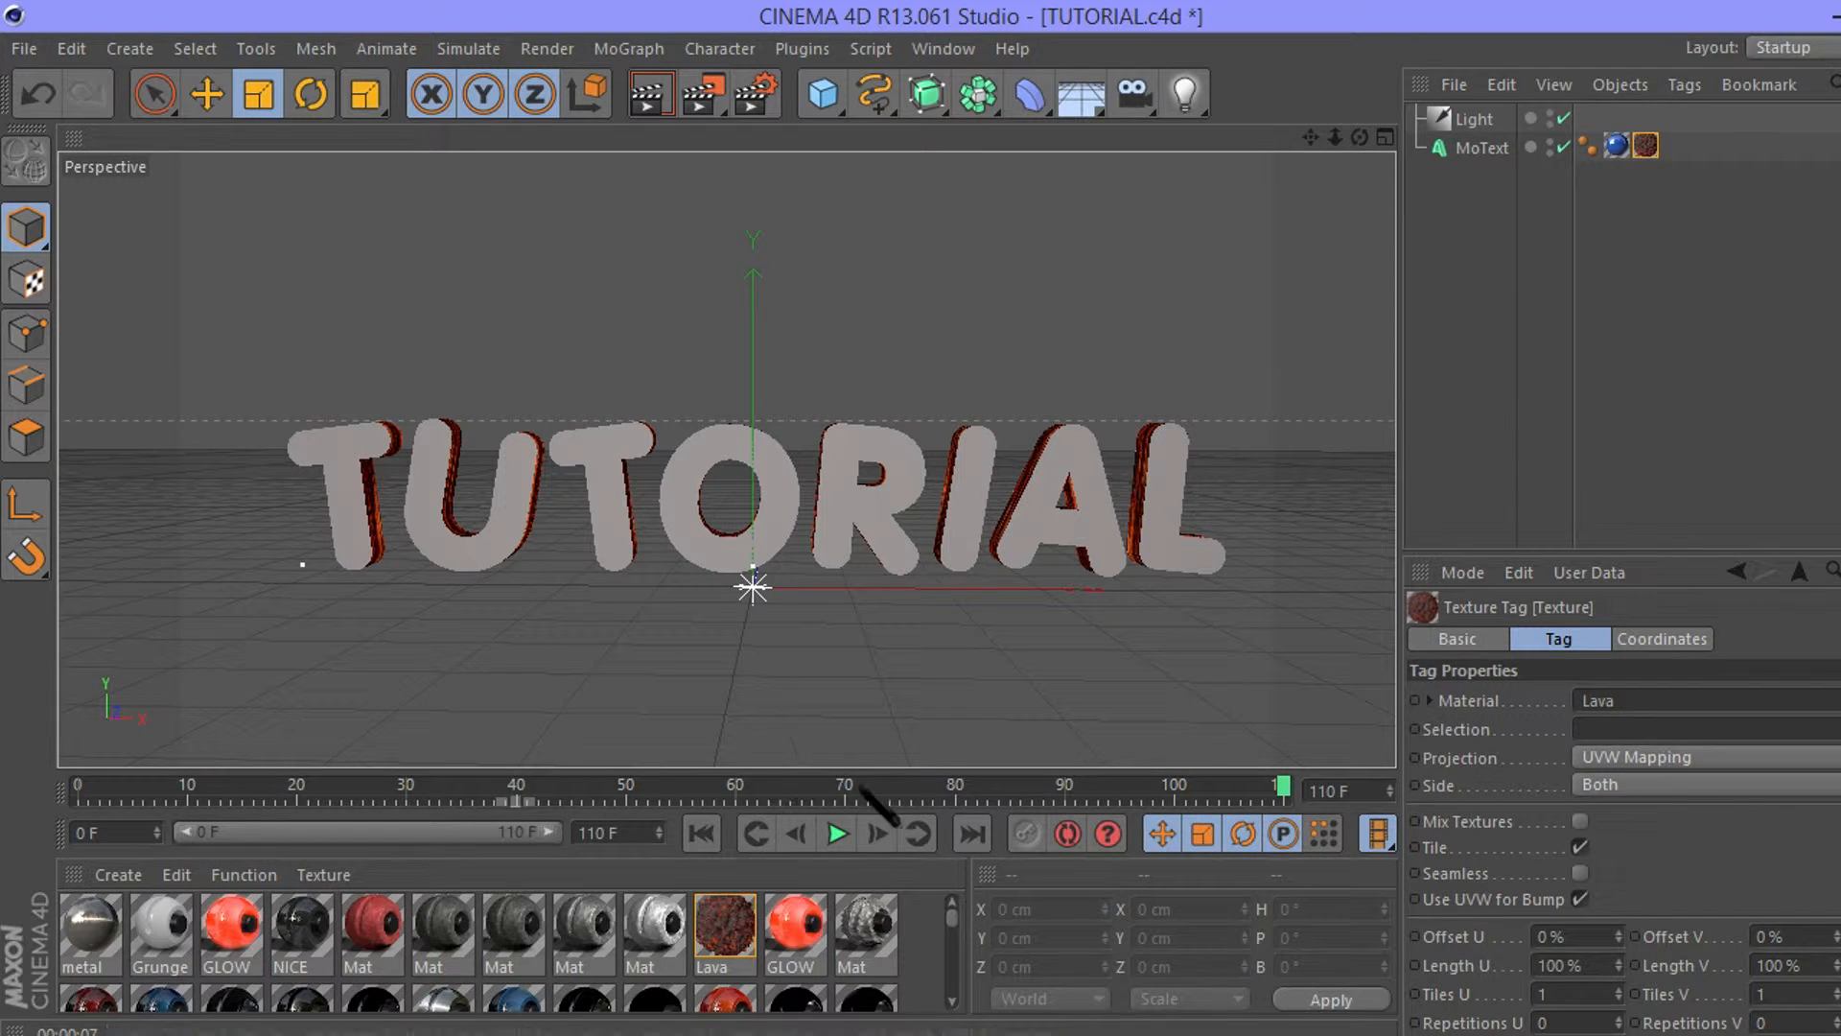
pyautogui.moveTo(889, 787); pyautogui.dragTo(1272, 811)
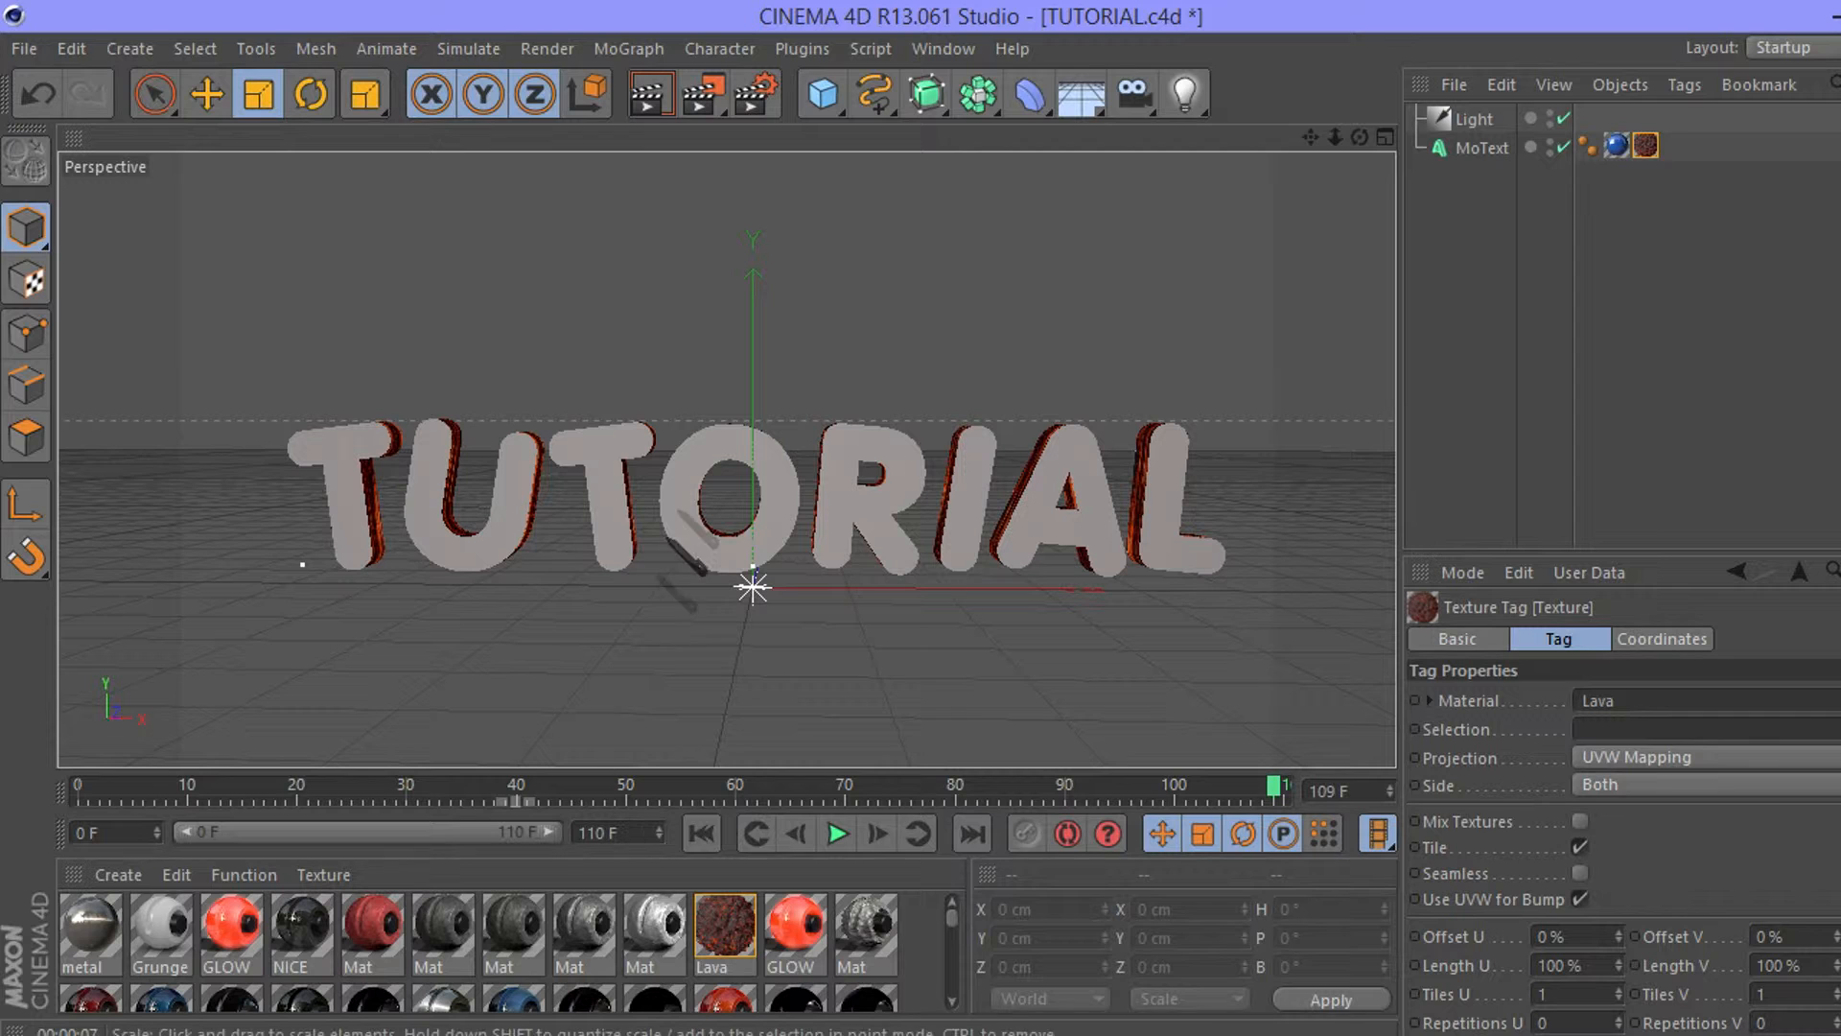
# Set the render's frame range to Manual from 0 to 109, and add the Ambient Occlusion and Global Illumination effects.
pyautogui.click(754, 96)
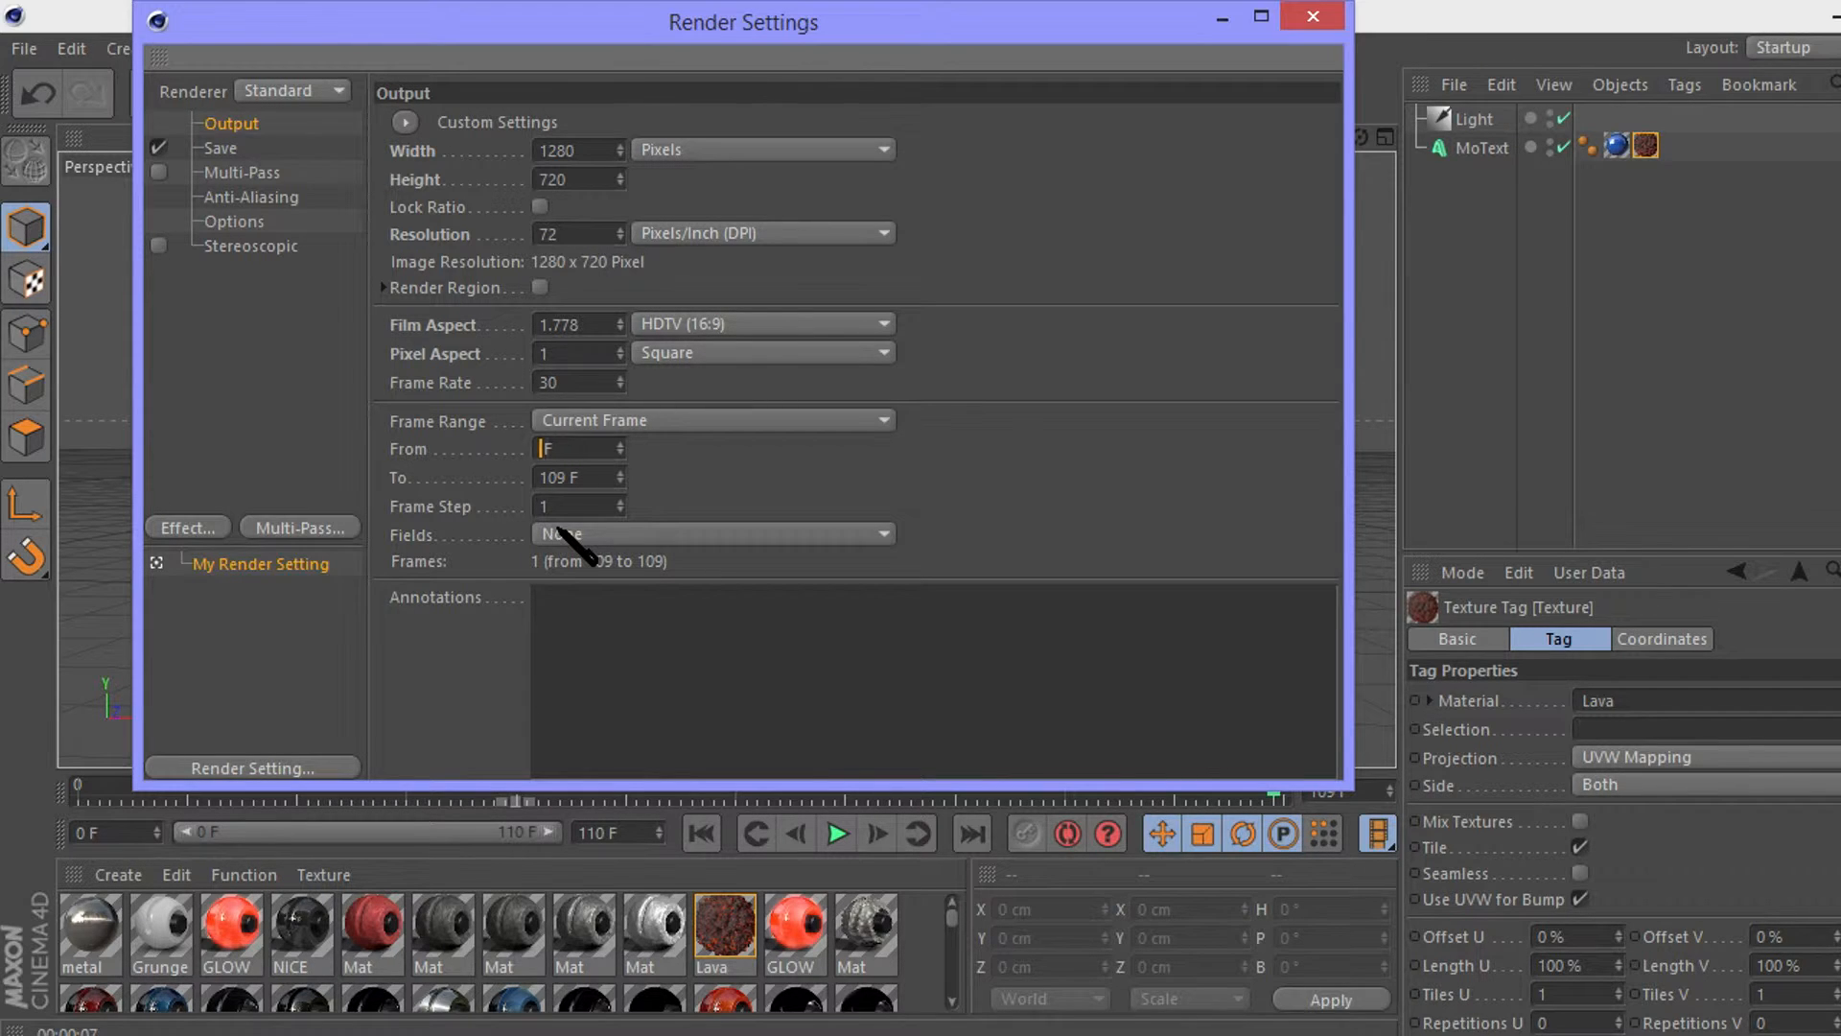
pyautogui.press('Return')
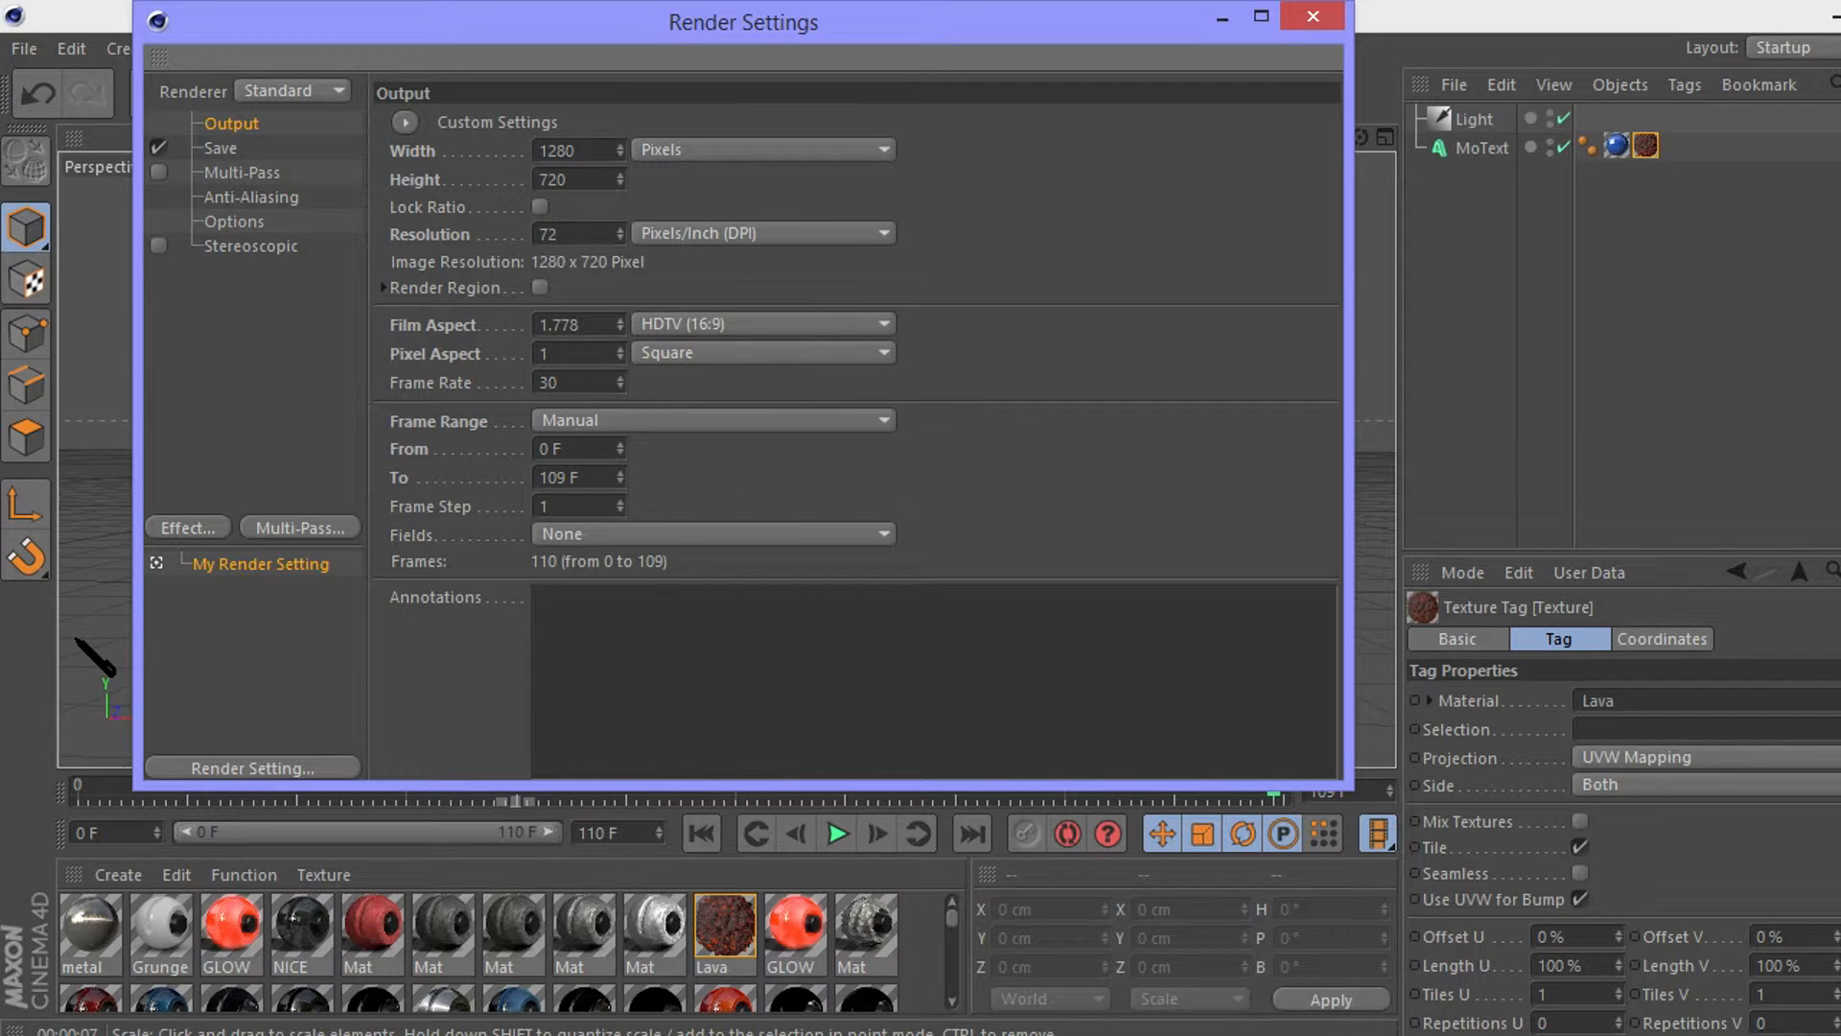
pyautogui.click(197, 524)
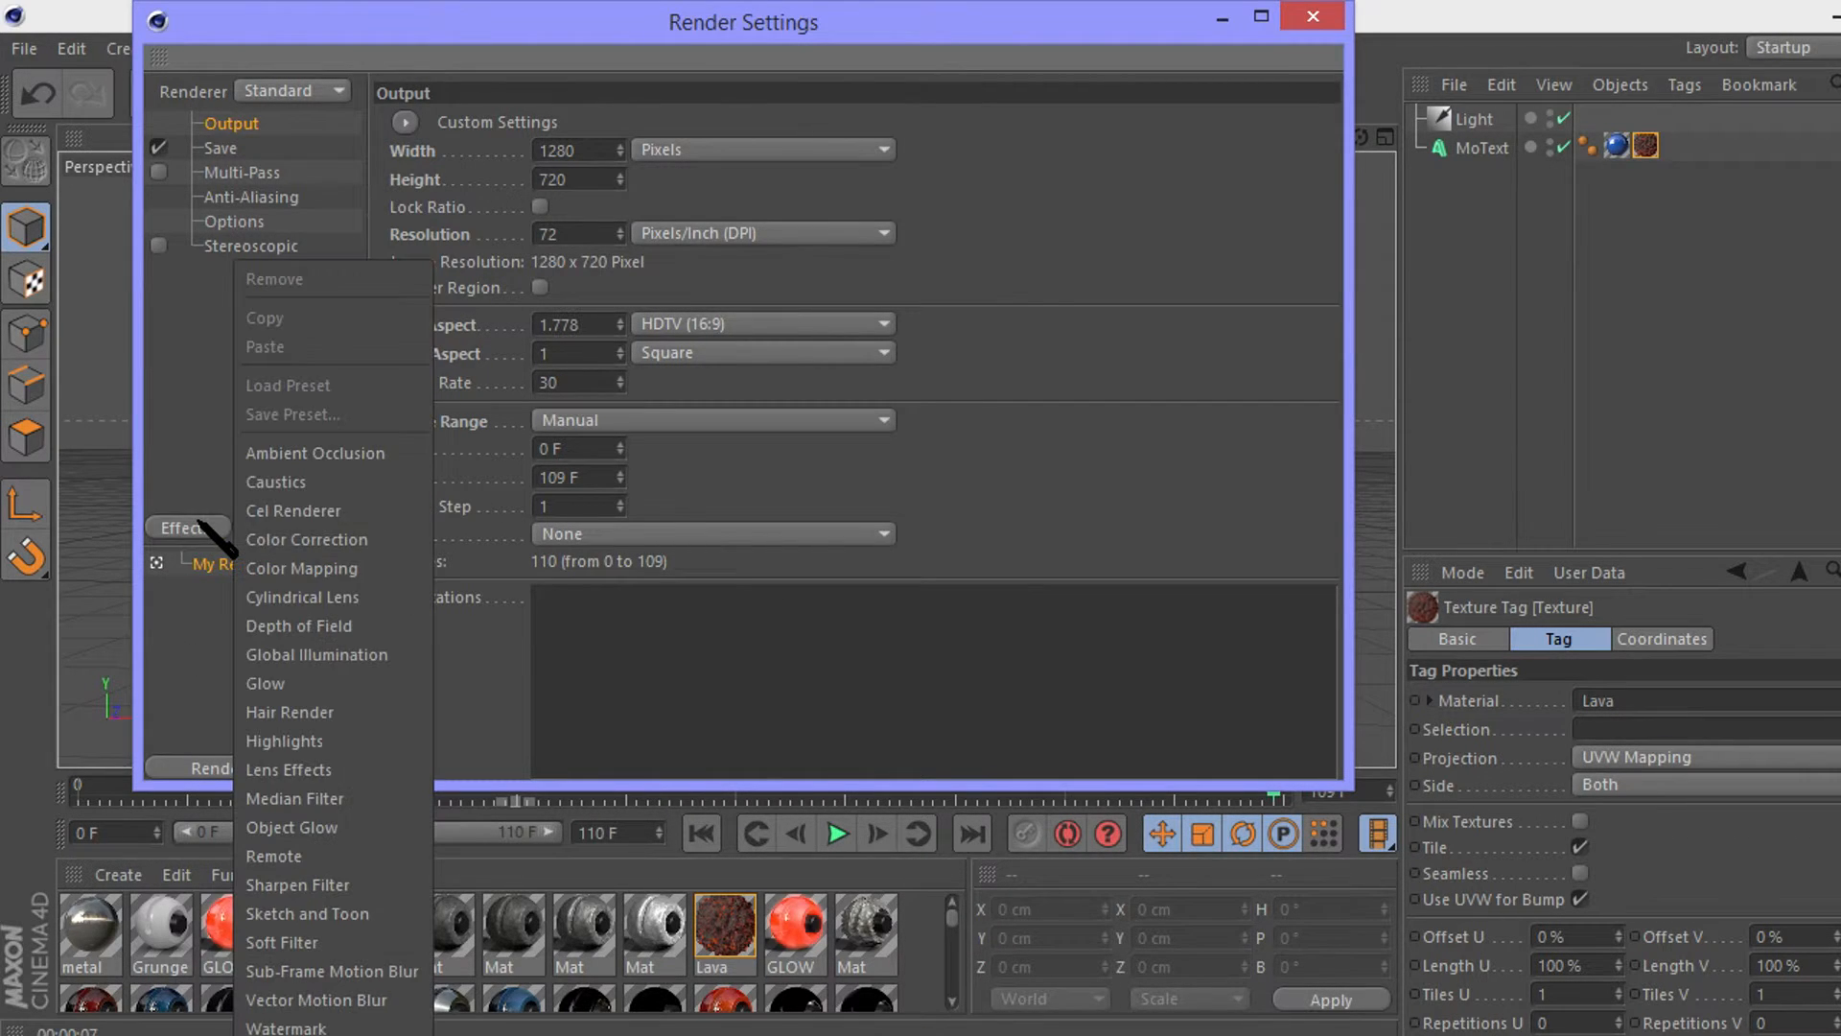
pyautogui.click(307, 444)
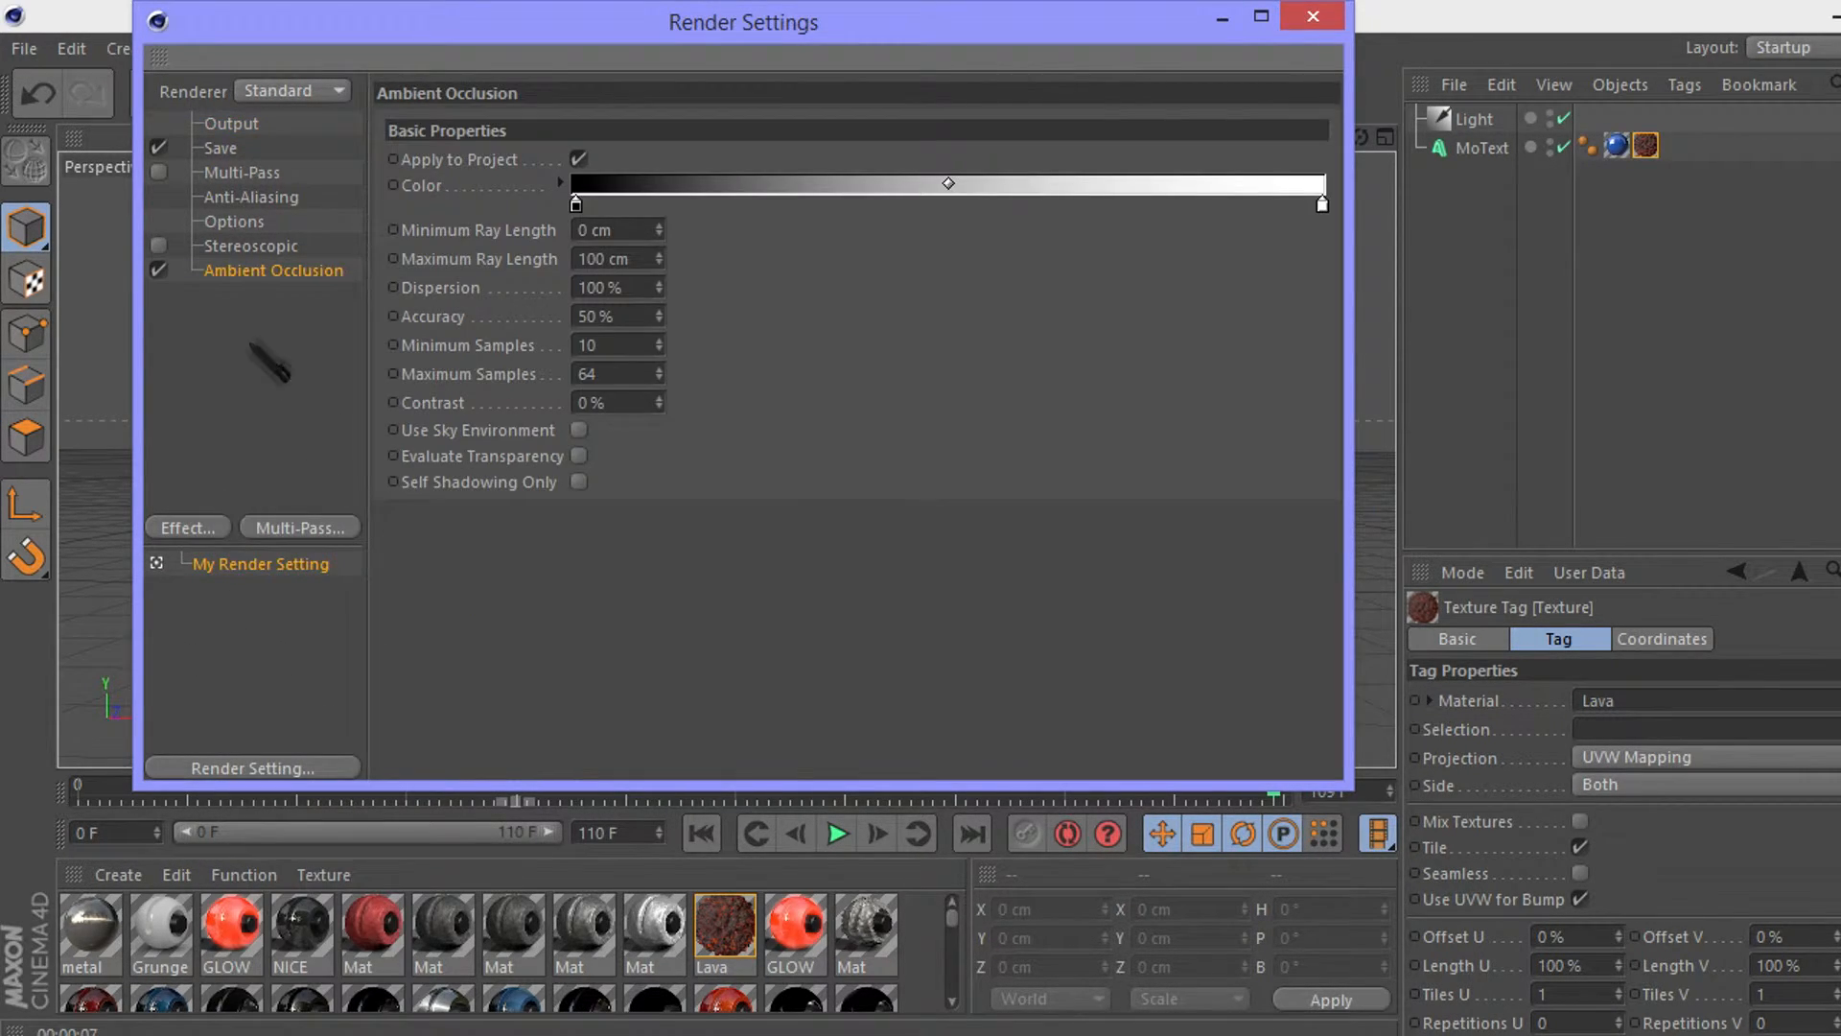
pyautogui.click(194, 529)
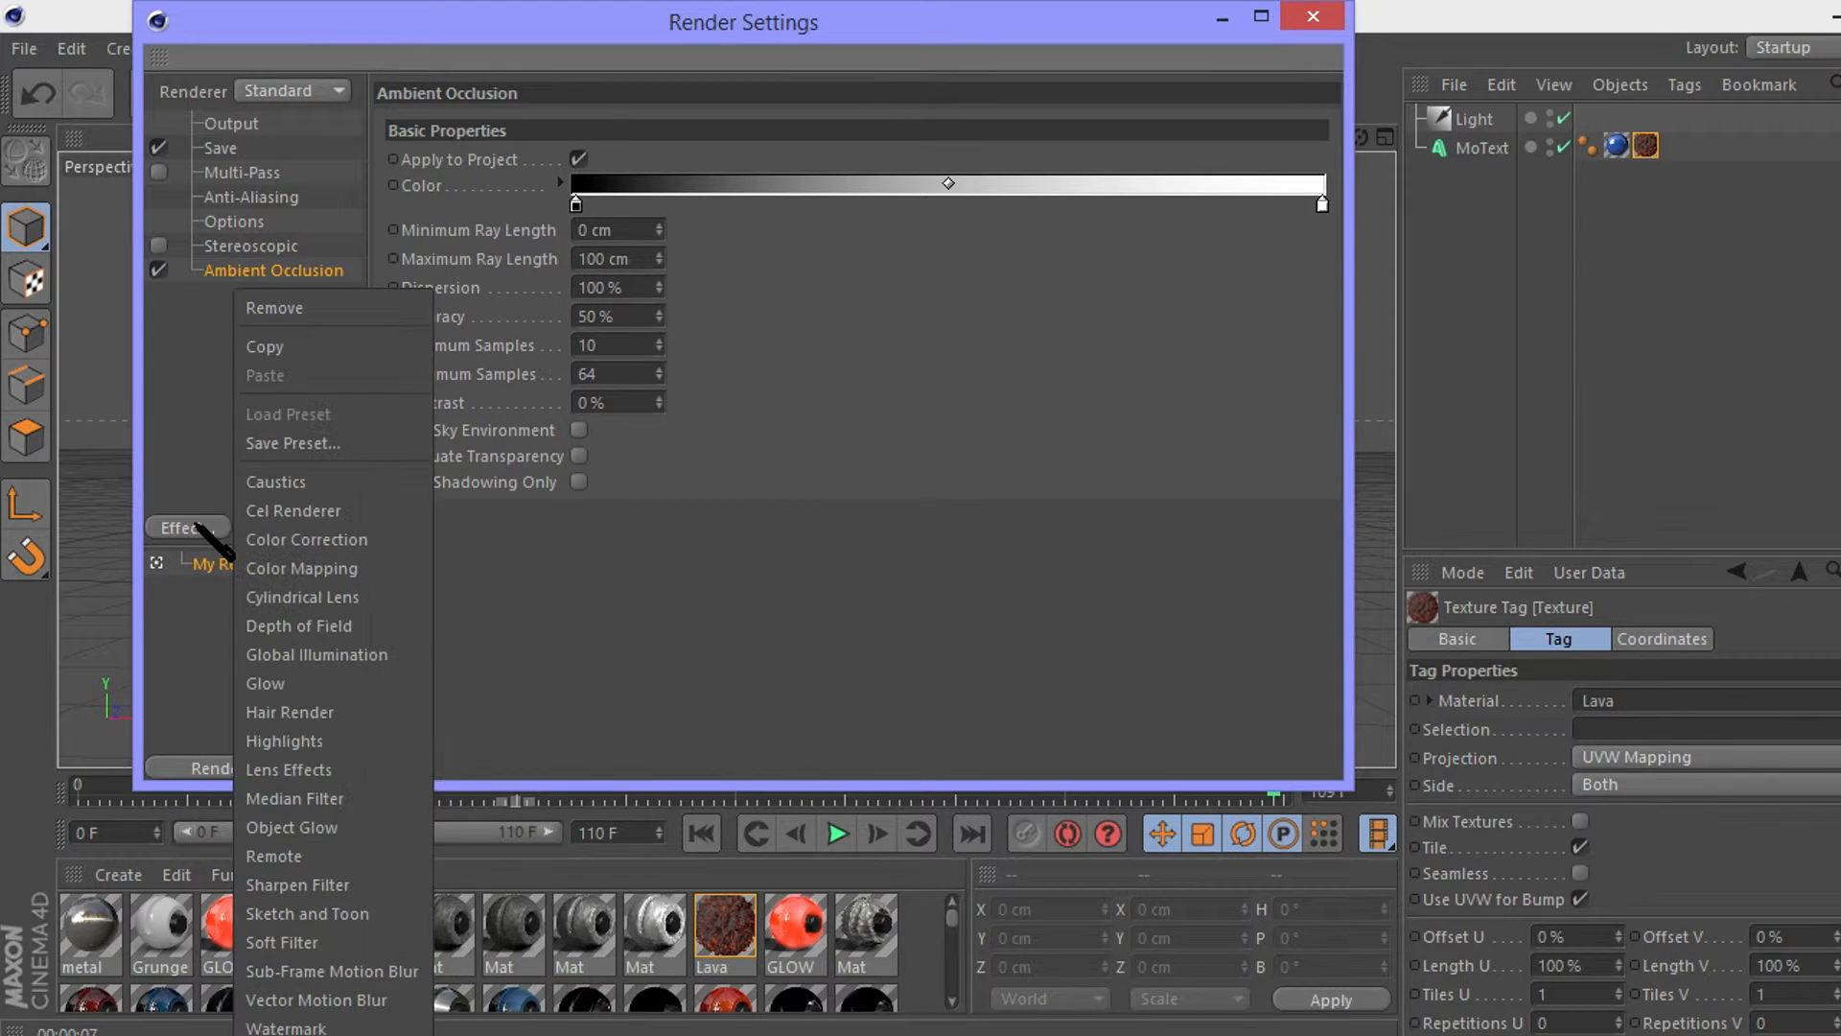
pyautogui.click(287, 650)
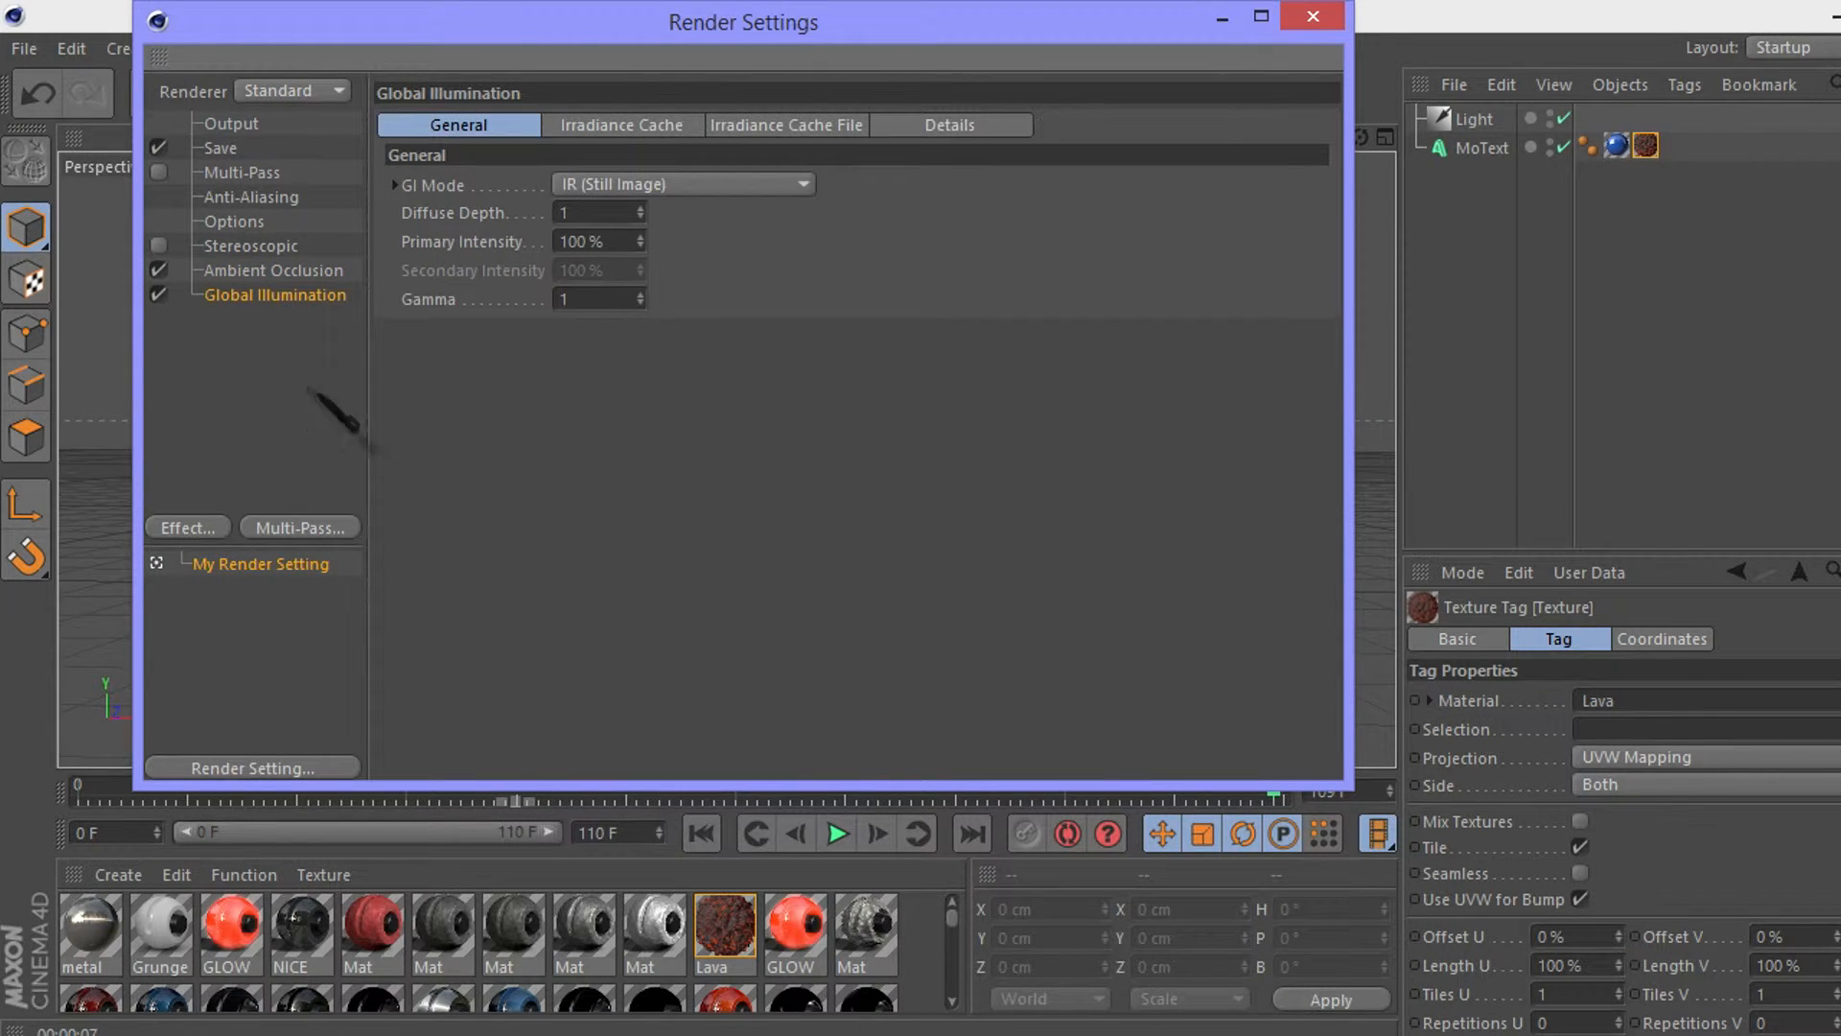
# Set Global Illumination's irradiance cache Stochastic Samples and Record Density to Low, and close the render settings.
pyautogui.click(278, 269)
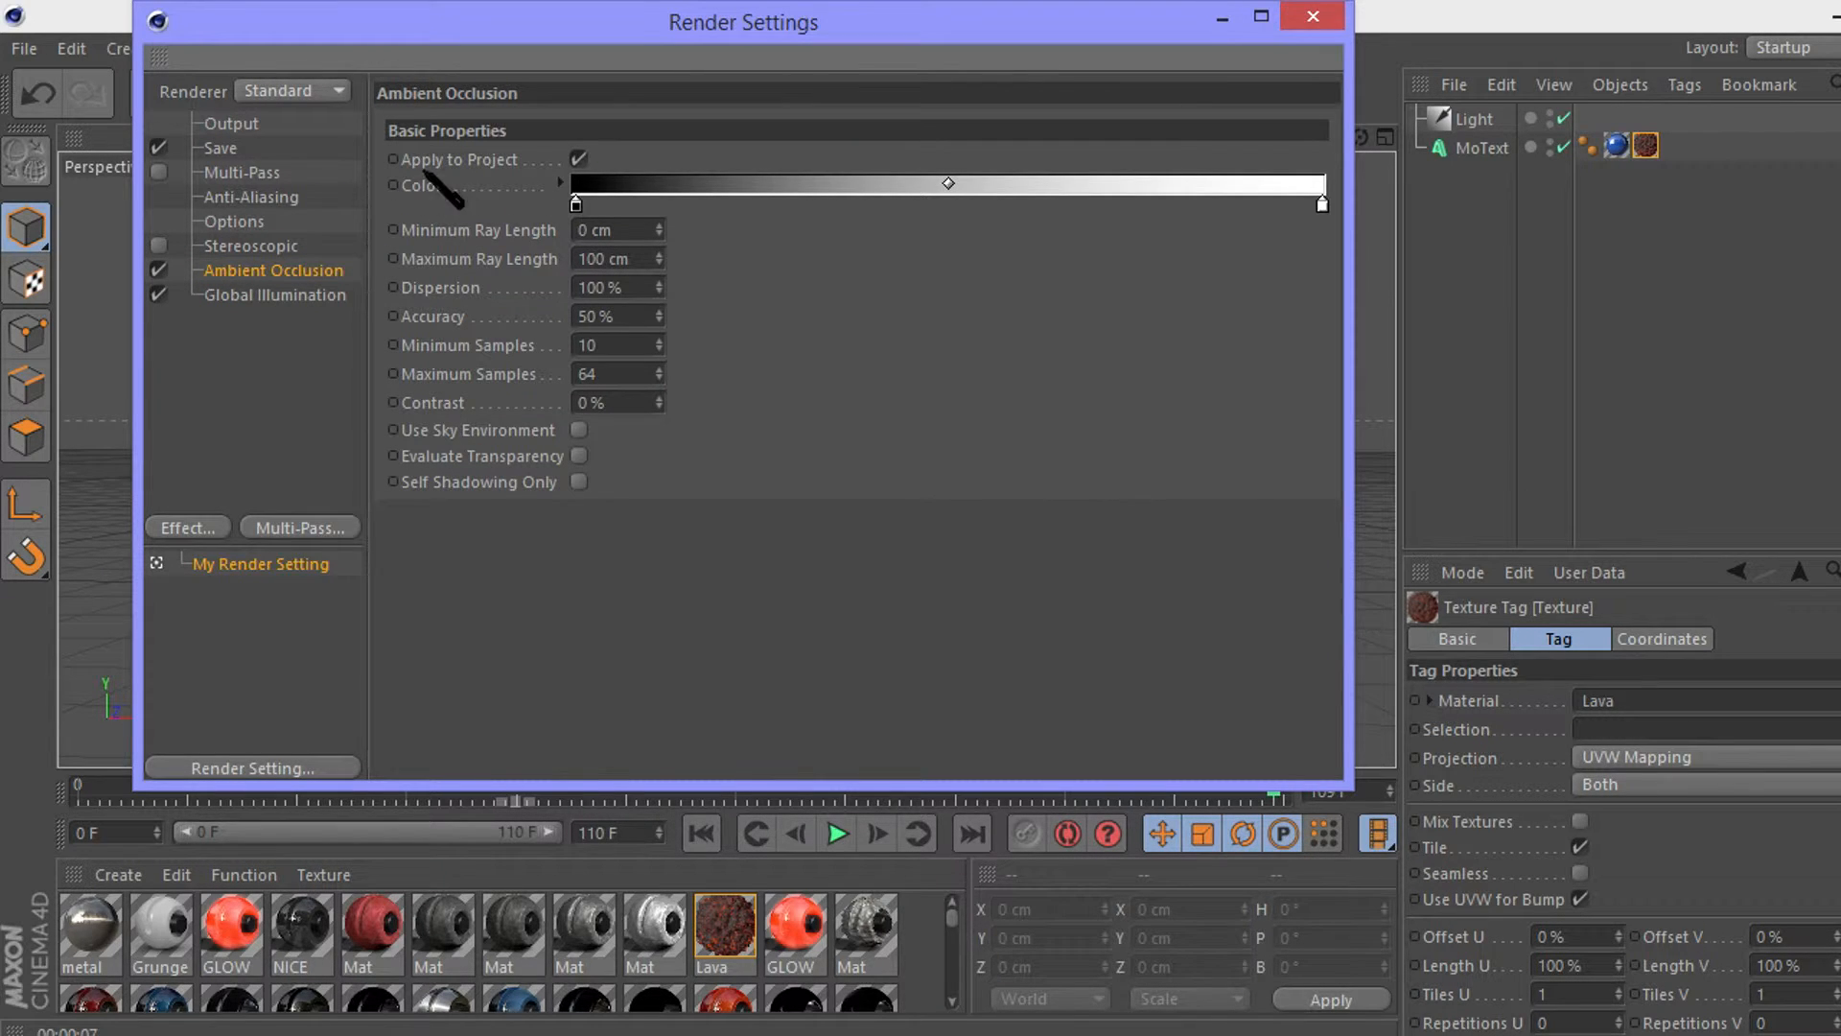
pyautogui.click(236, 297)
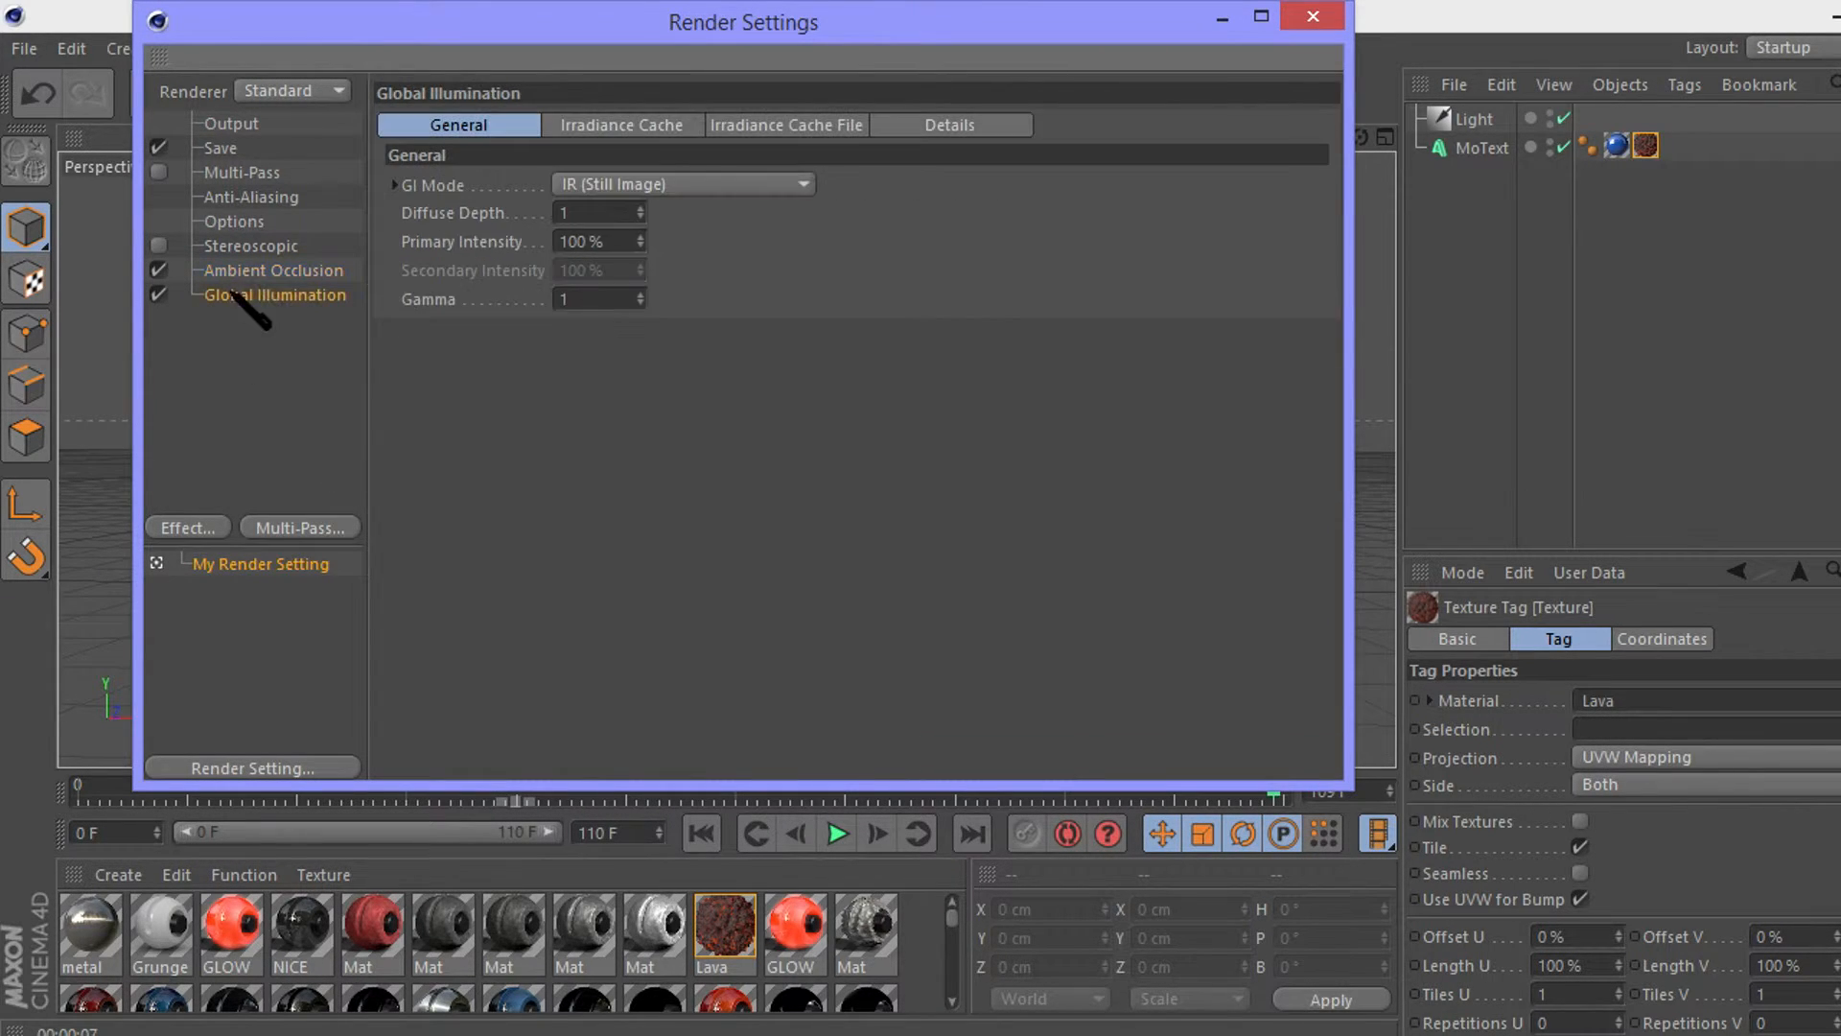
pyautogui.click(633, 127)
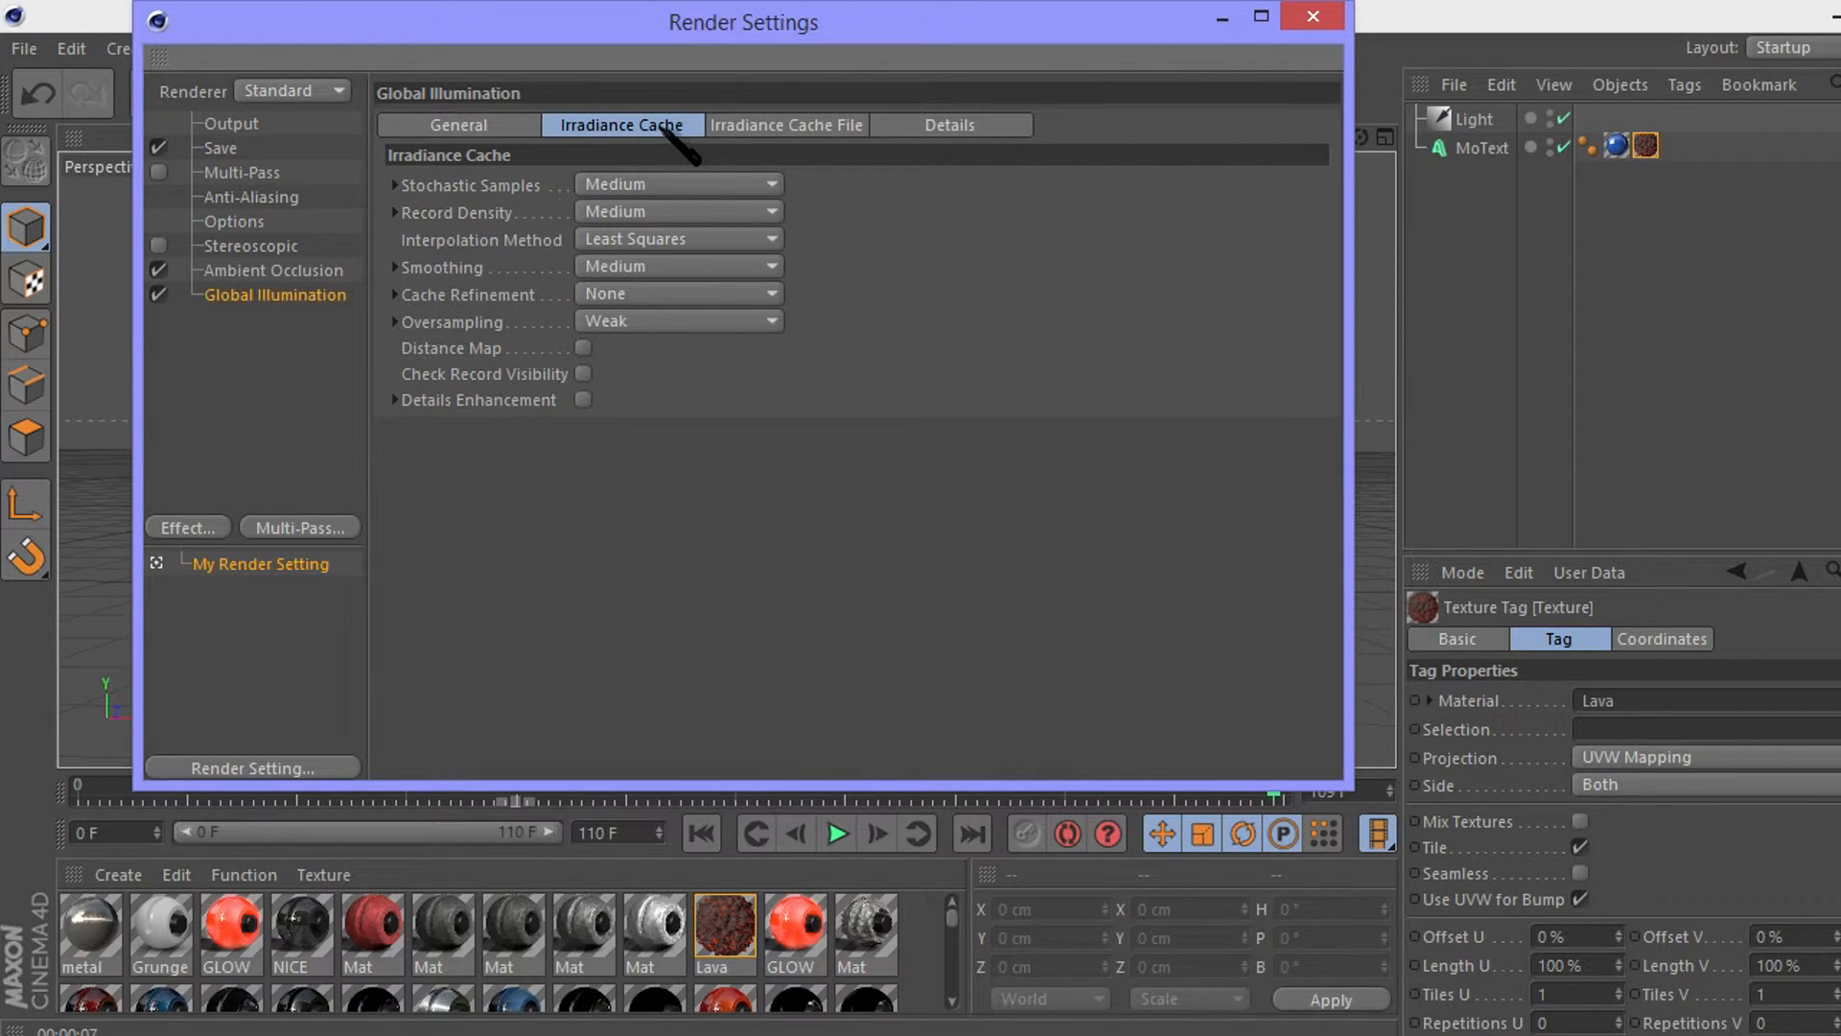
pyautogui.click(633, 182)
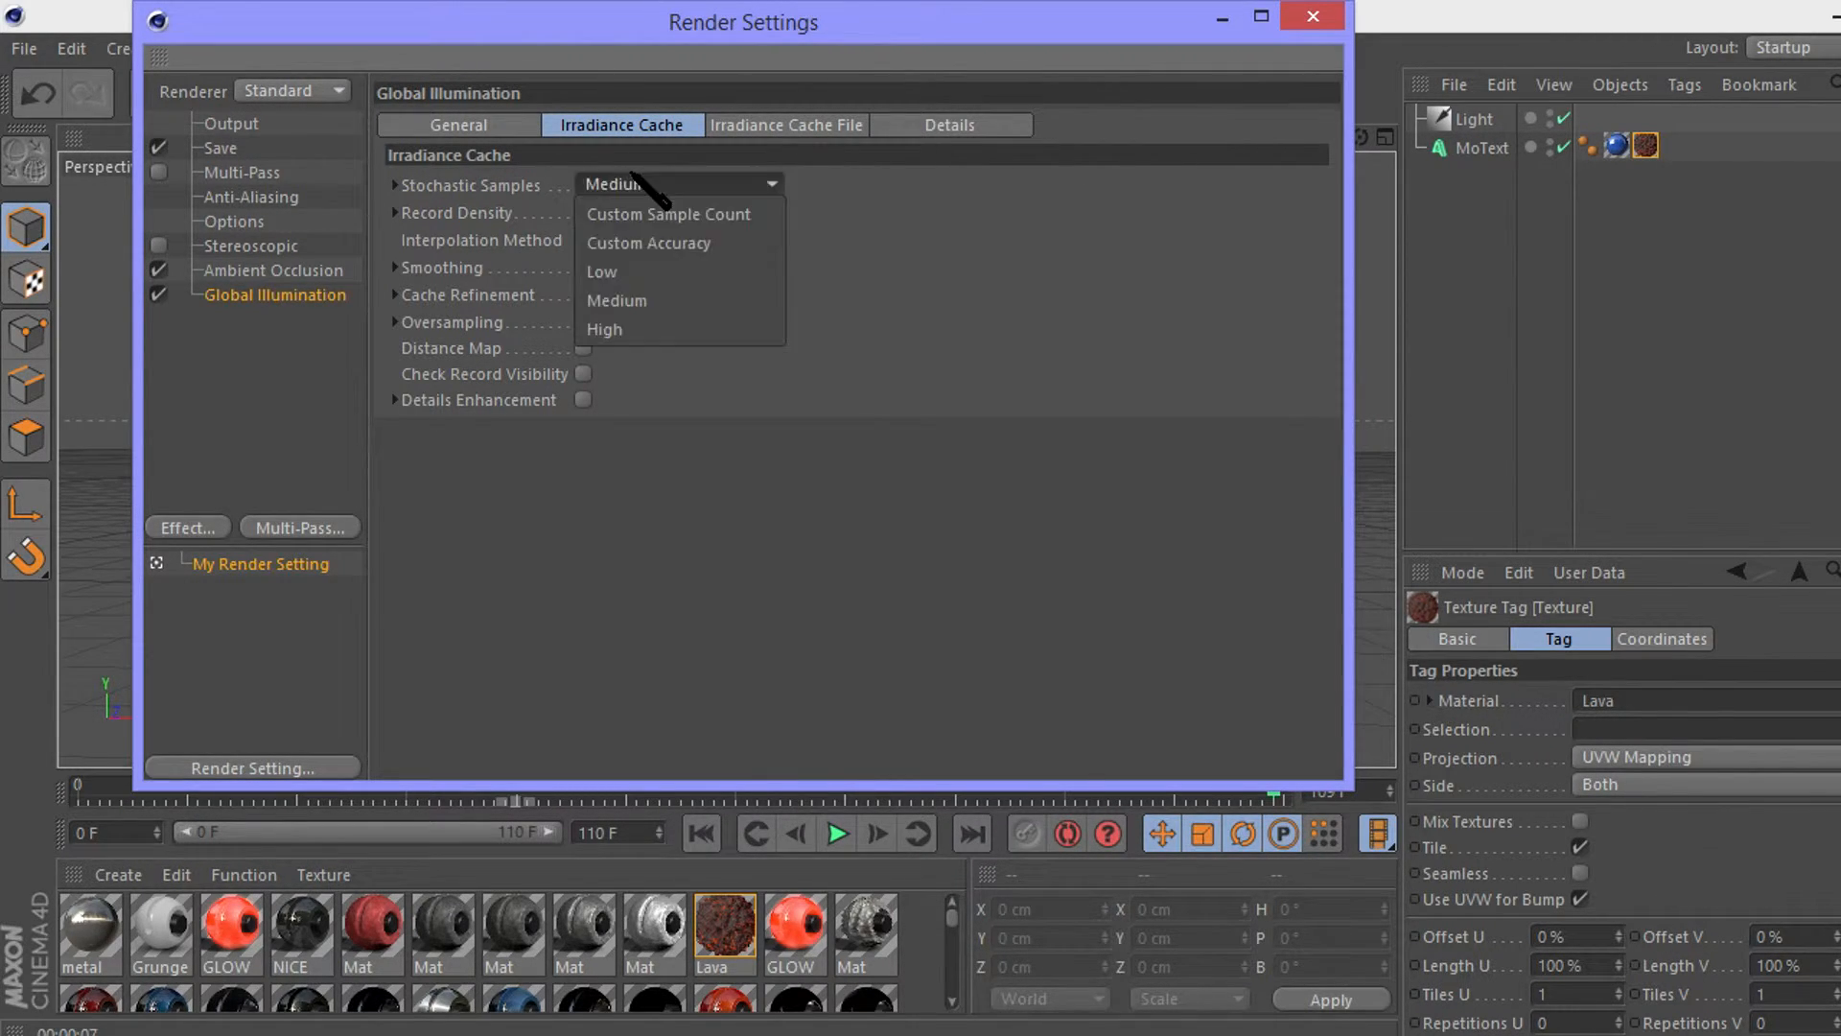
pyautogui.click(623, 272)
pyautogui.click(665, 212)
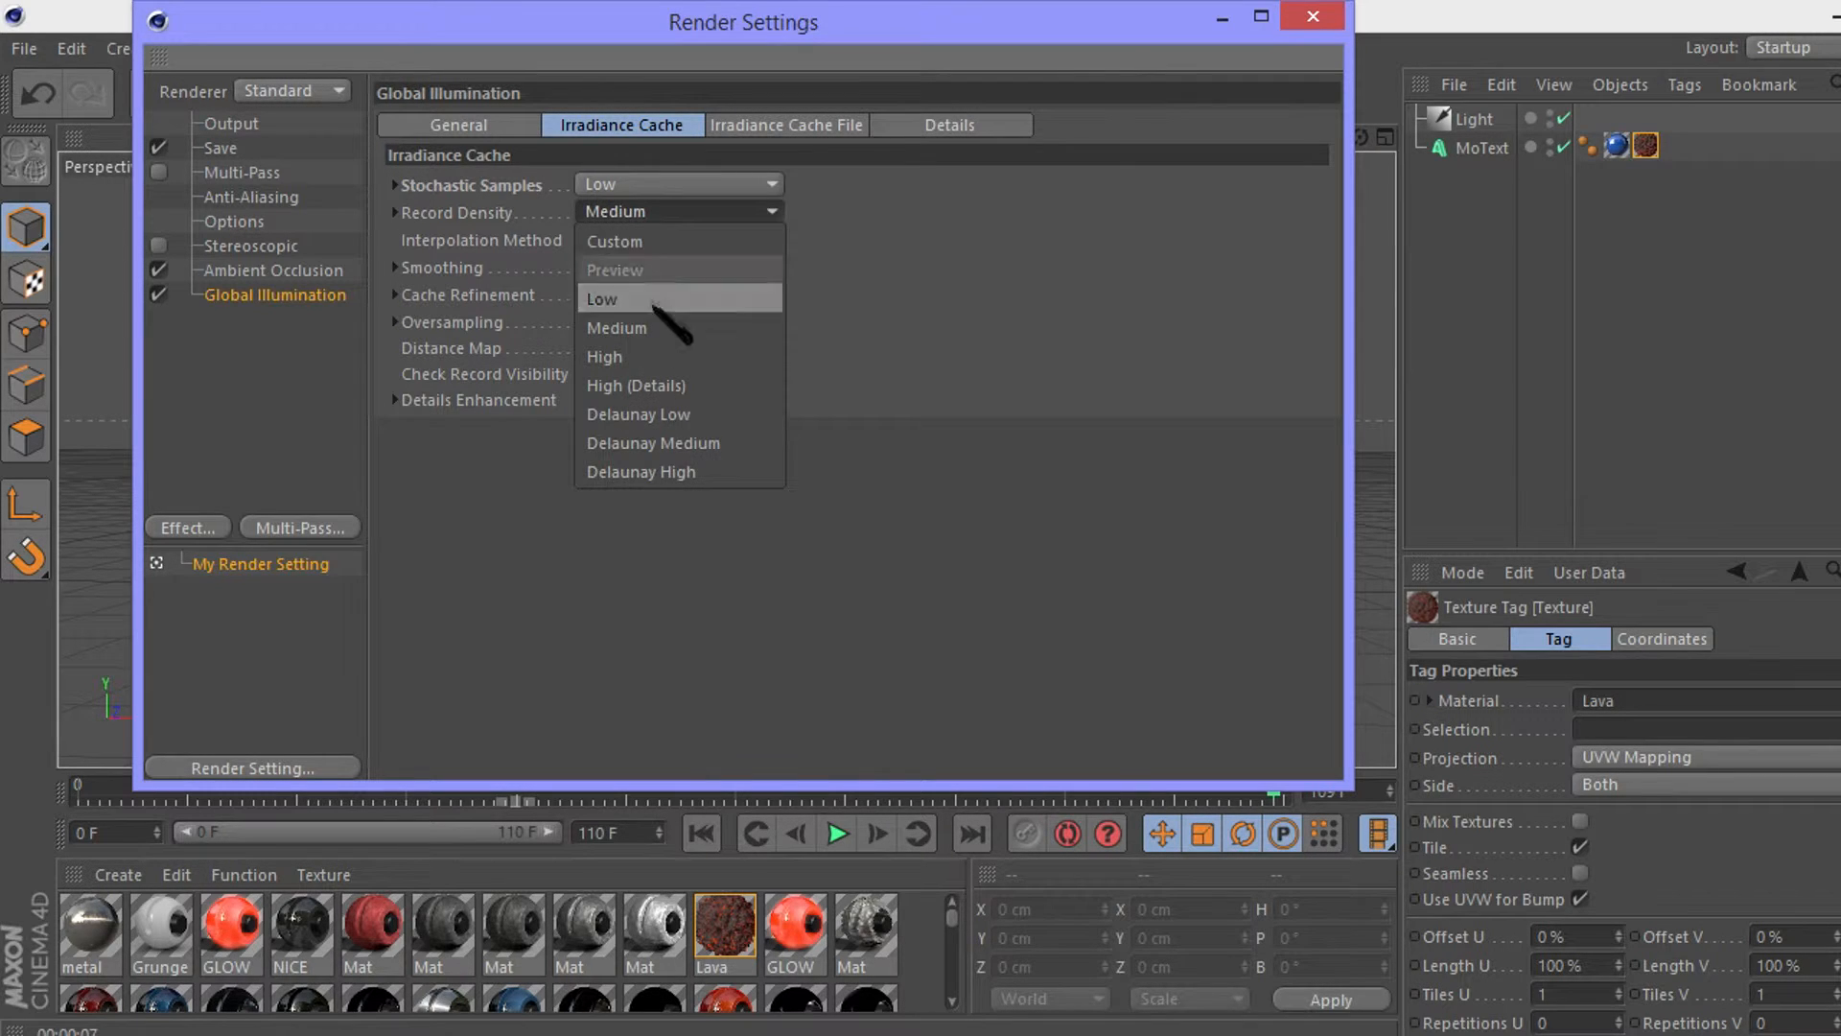
pyautogui.click(642, 299)
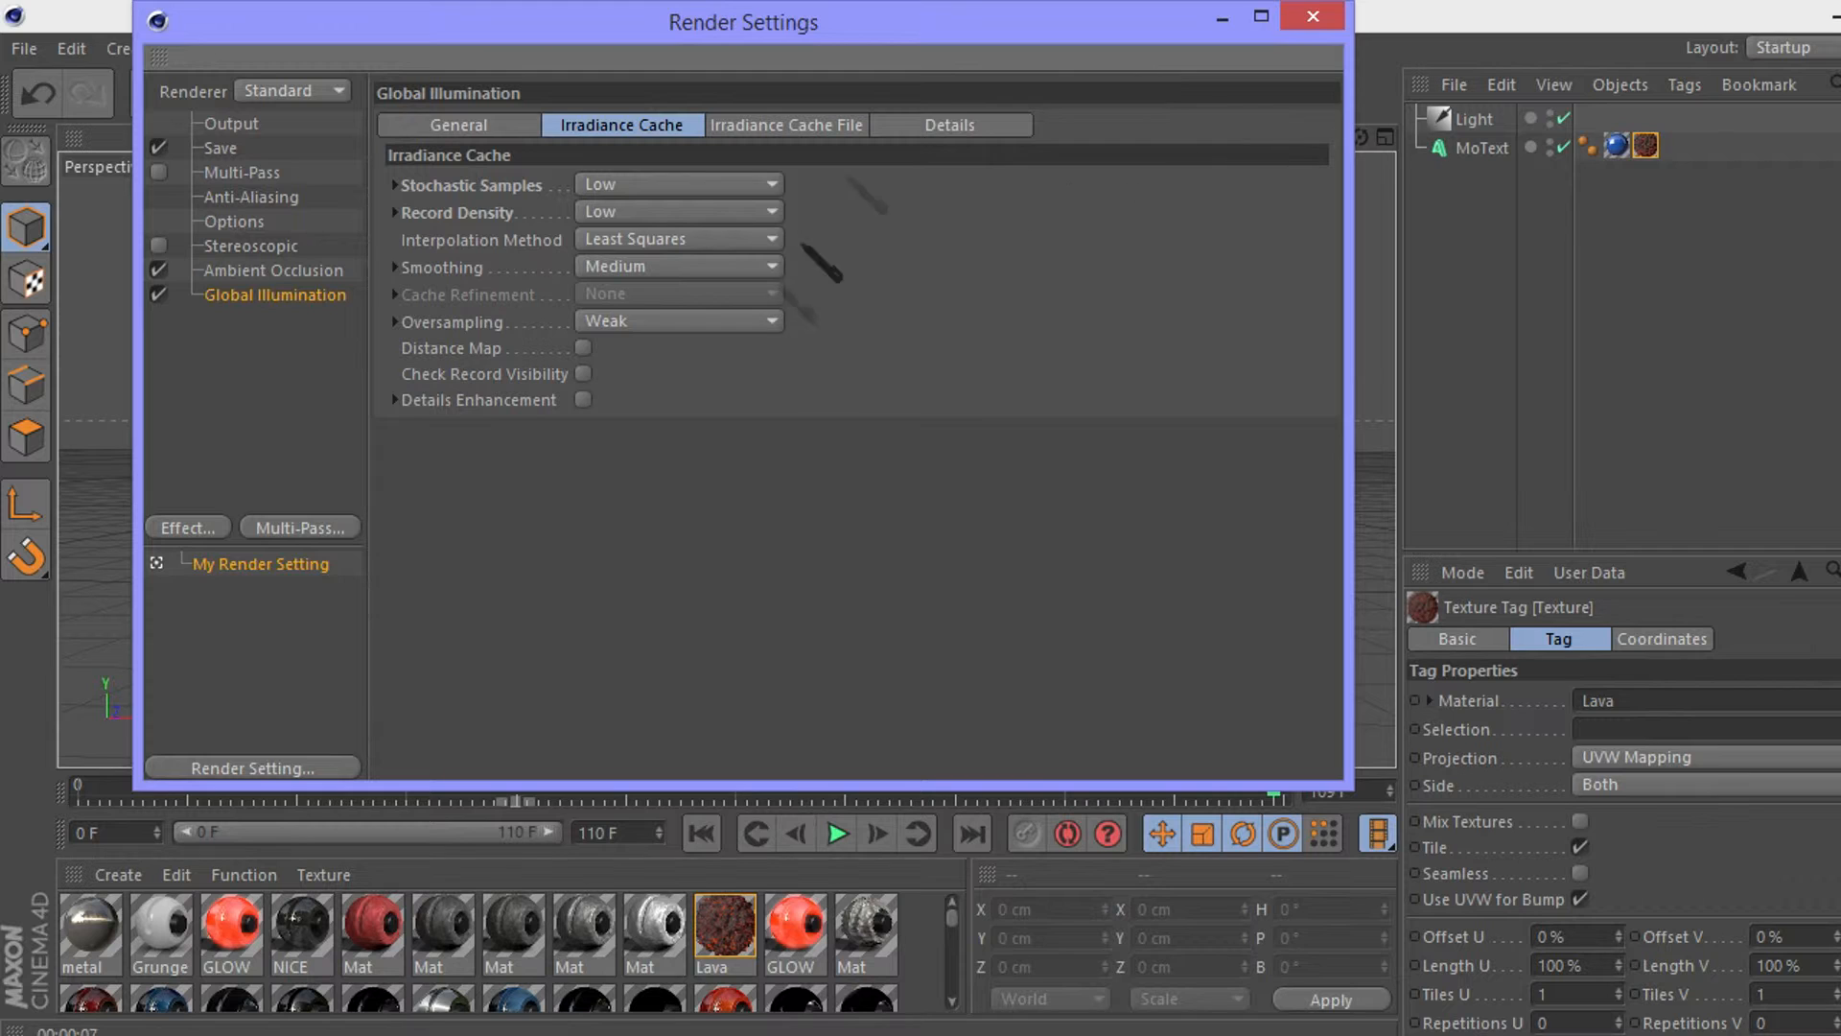
pyautogui.click(935, 128)
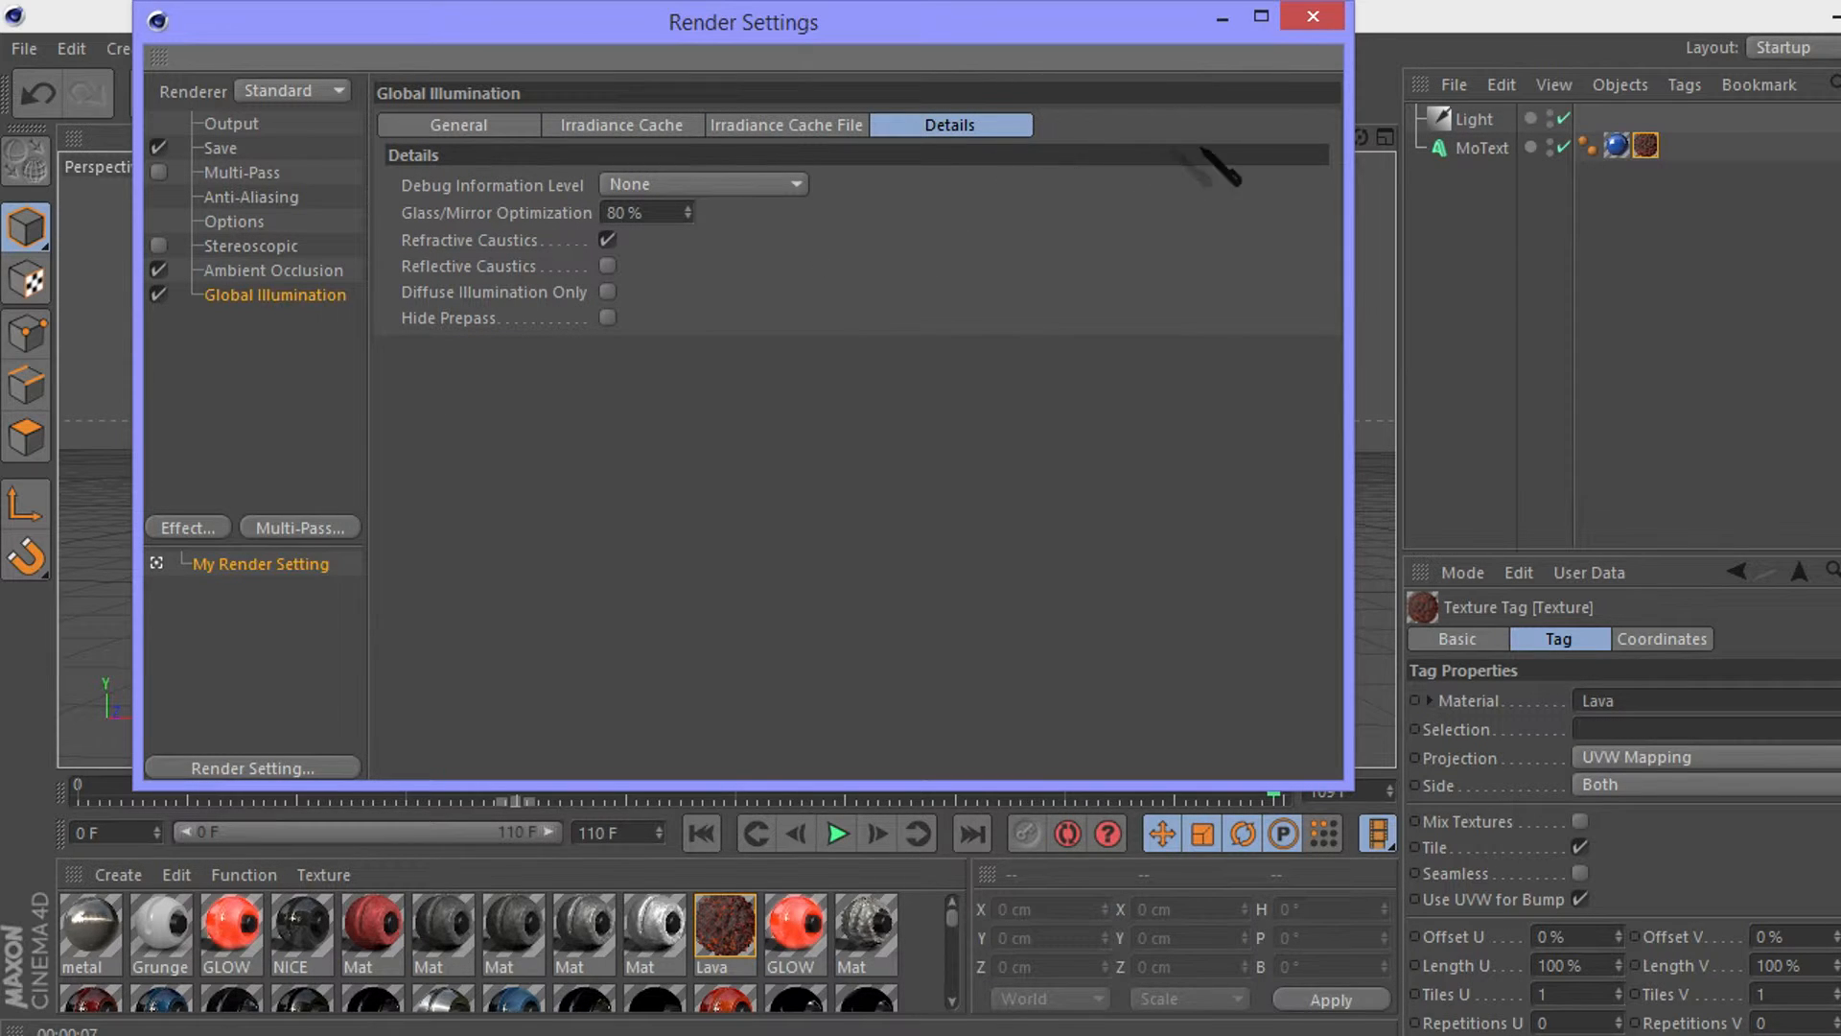
pyautogui.click(1313, 17)
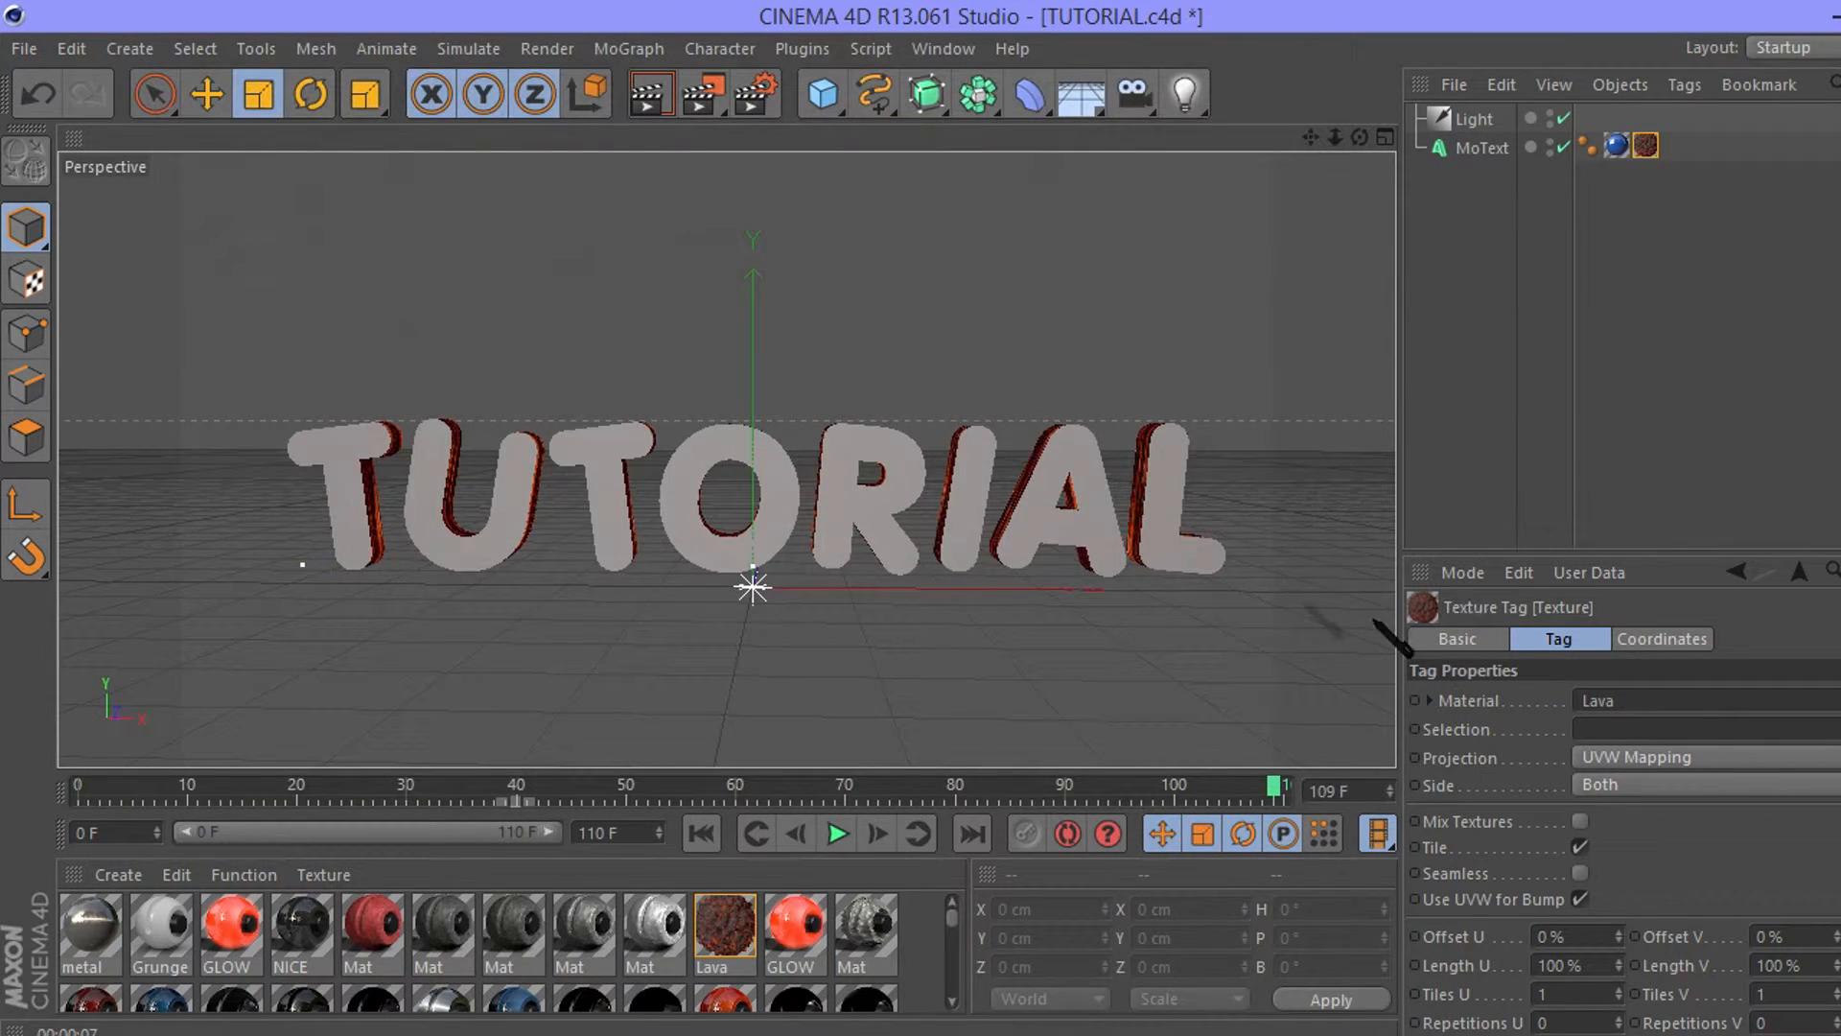
pyautogui.click(755, 92)
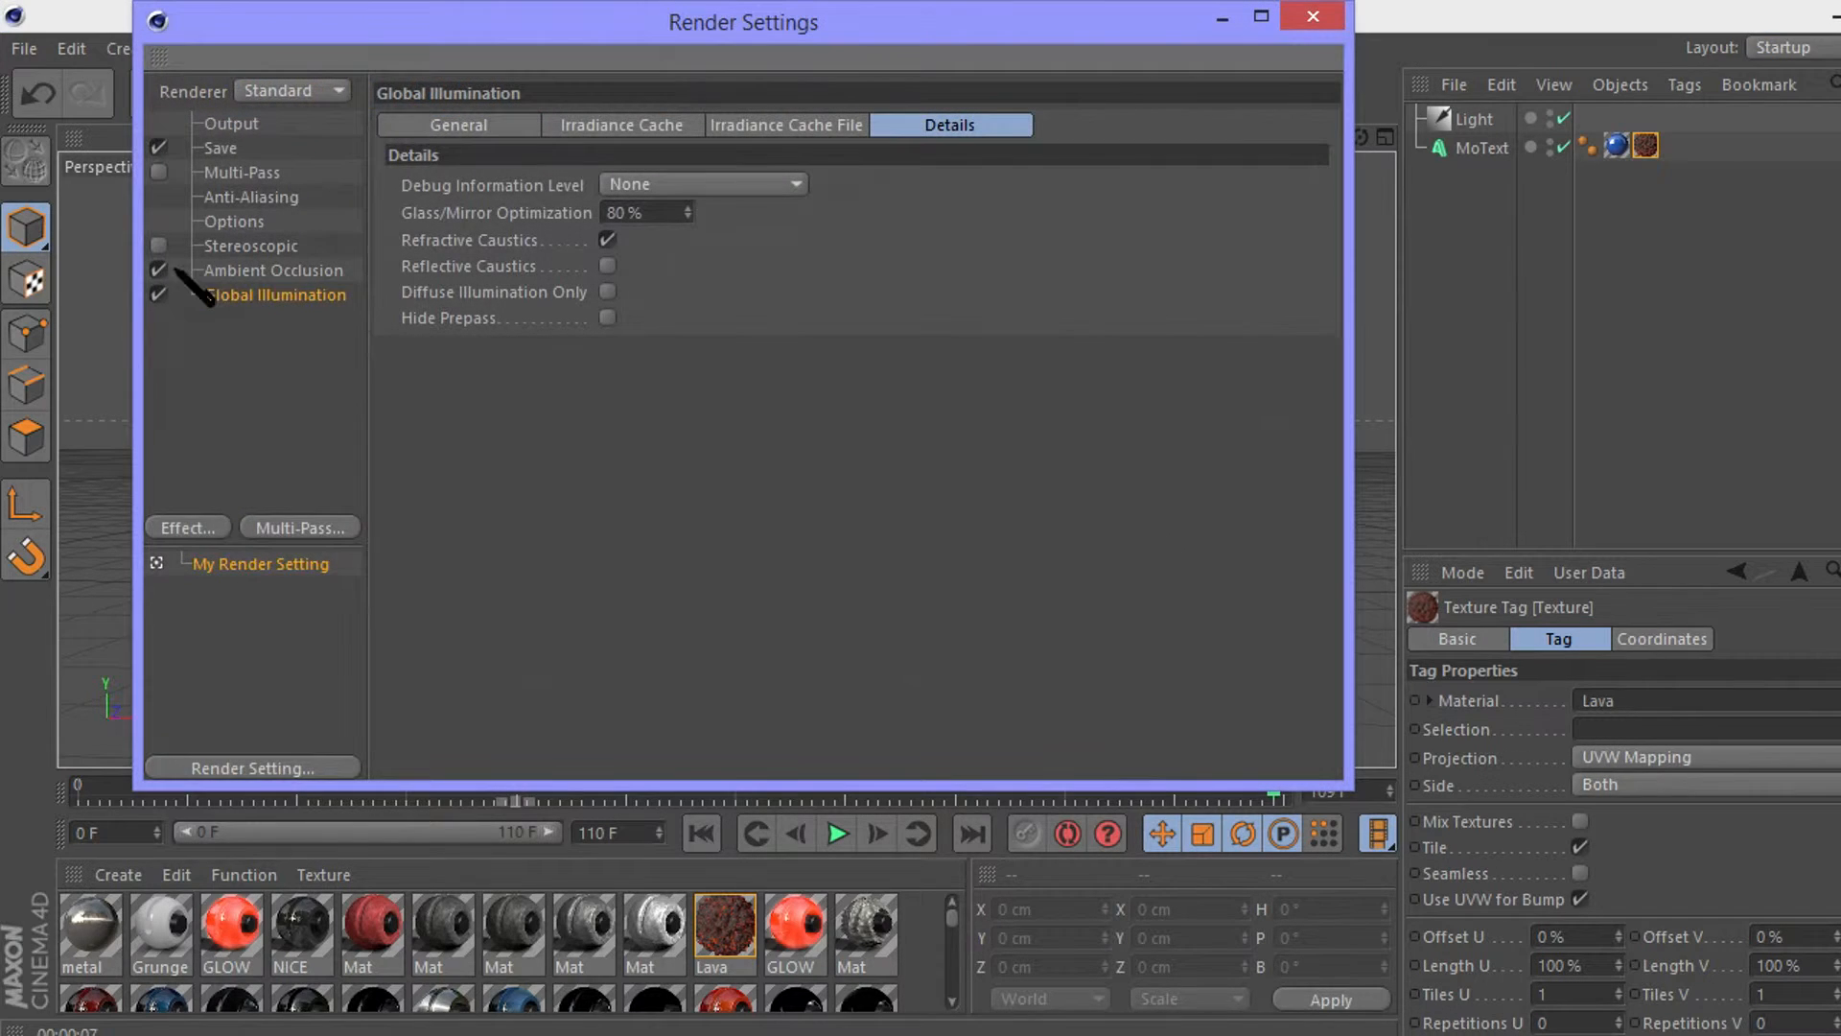
pyautogui.click(184, 528)
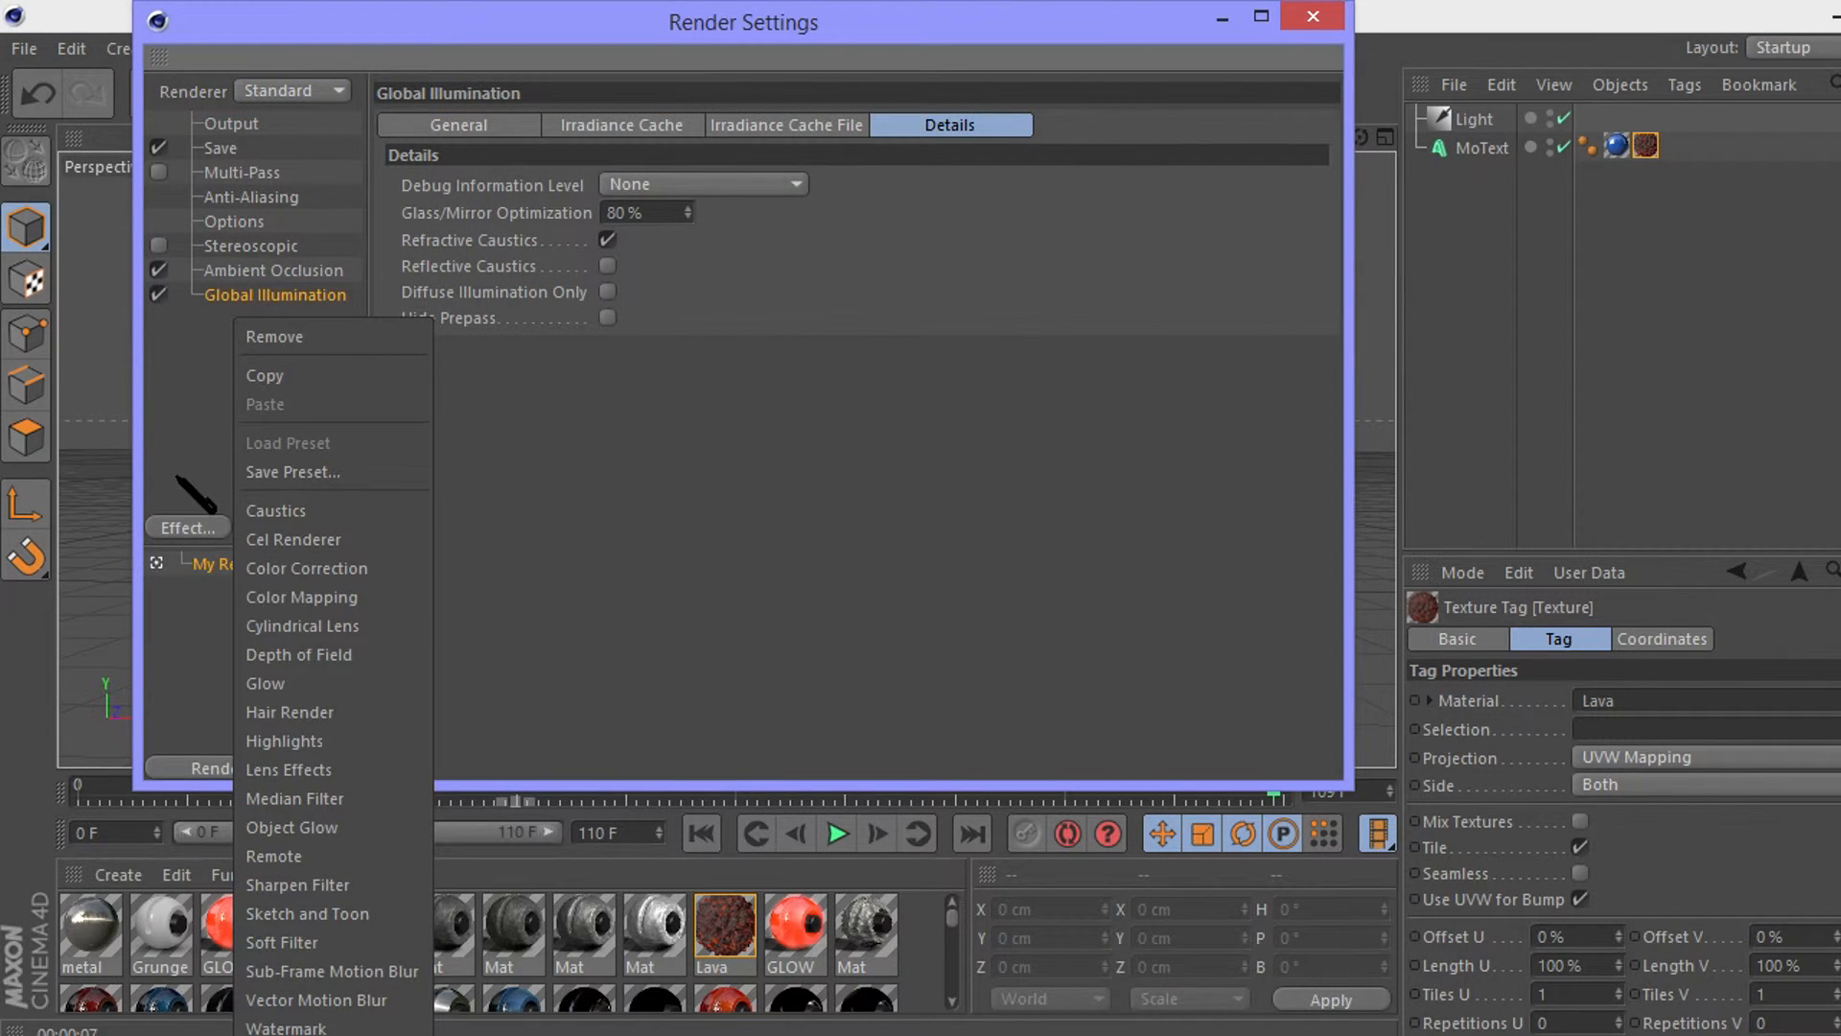
pyautogui.click(168, 434)
pyautogui.click(1313, 16)
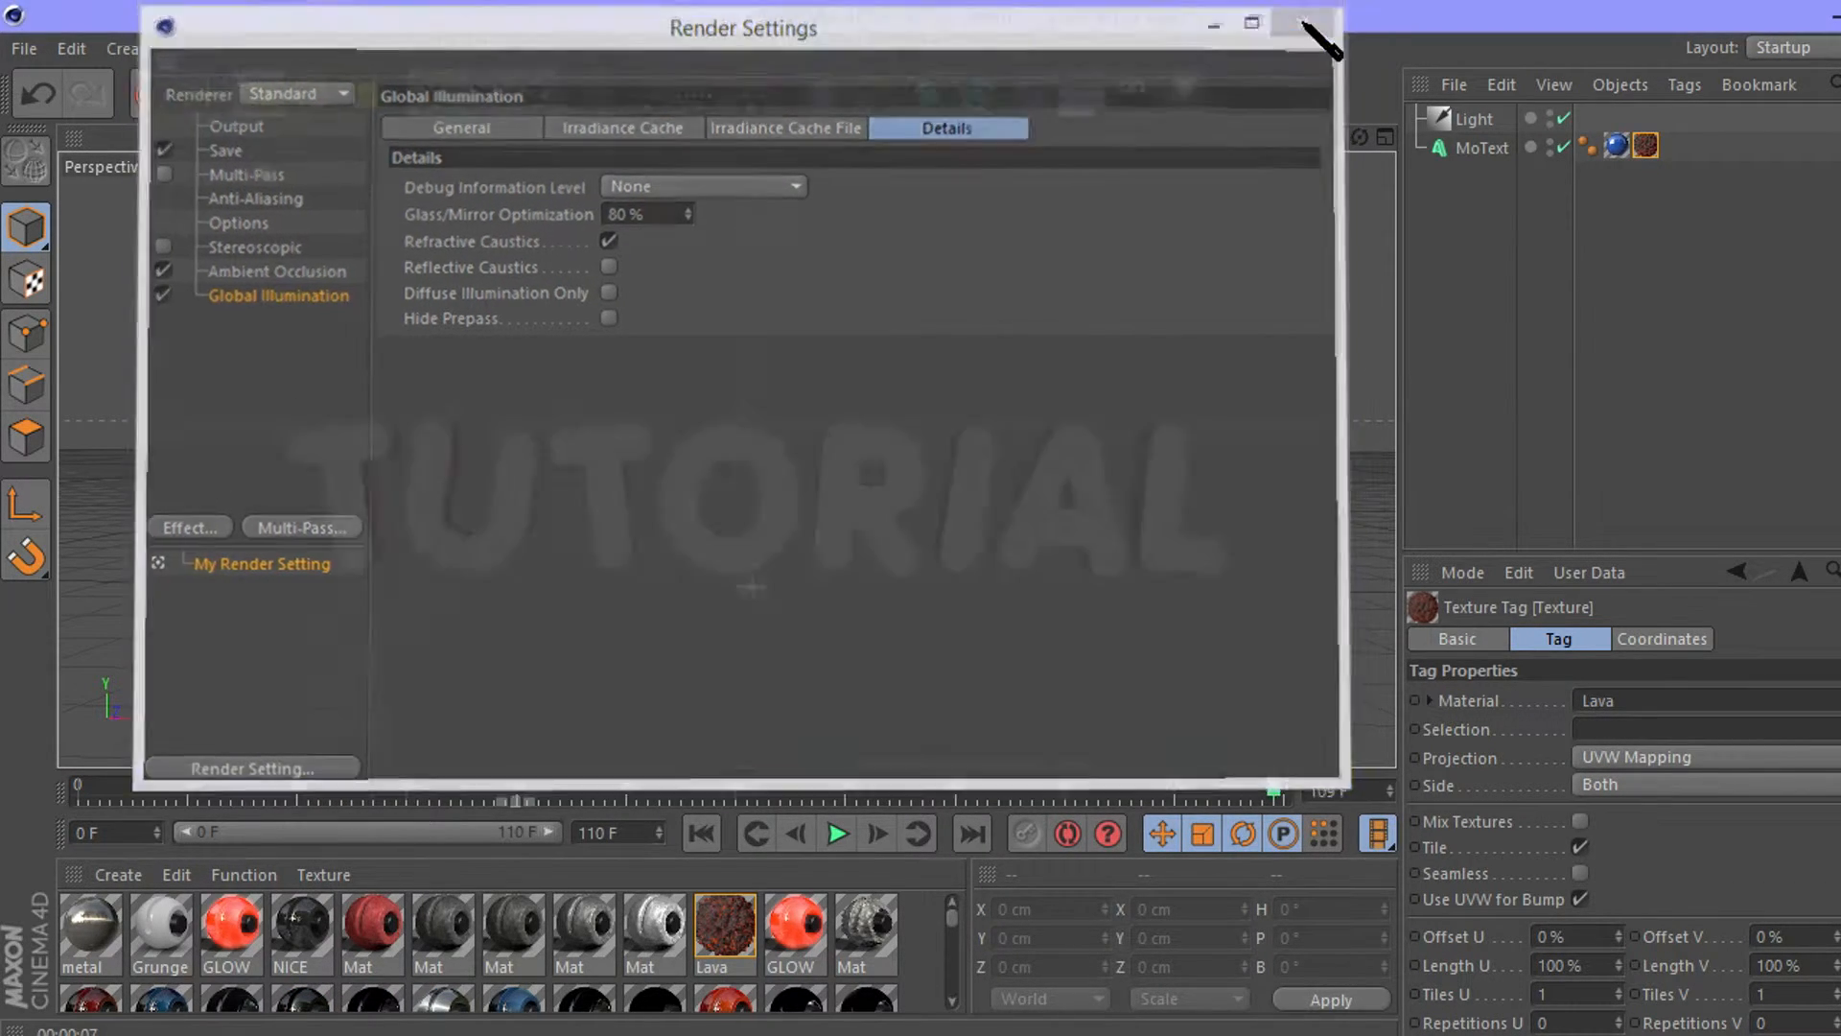
pyautogui.click(1693, 637)
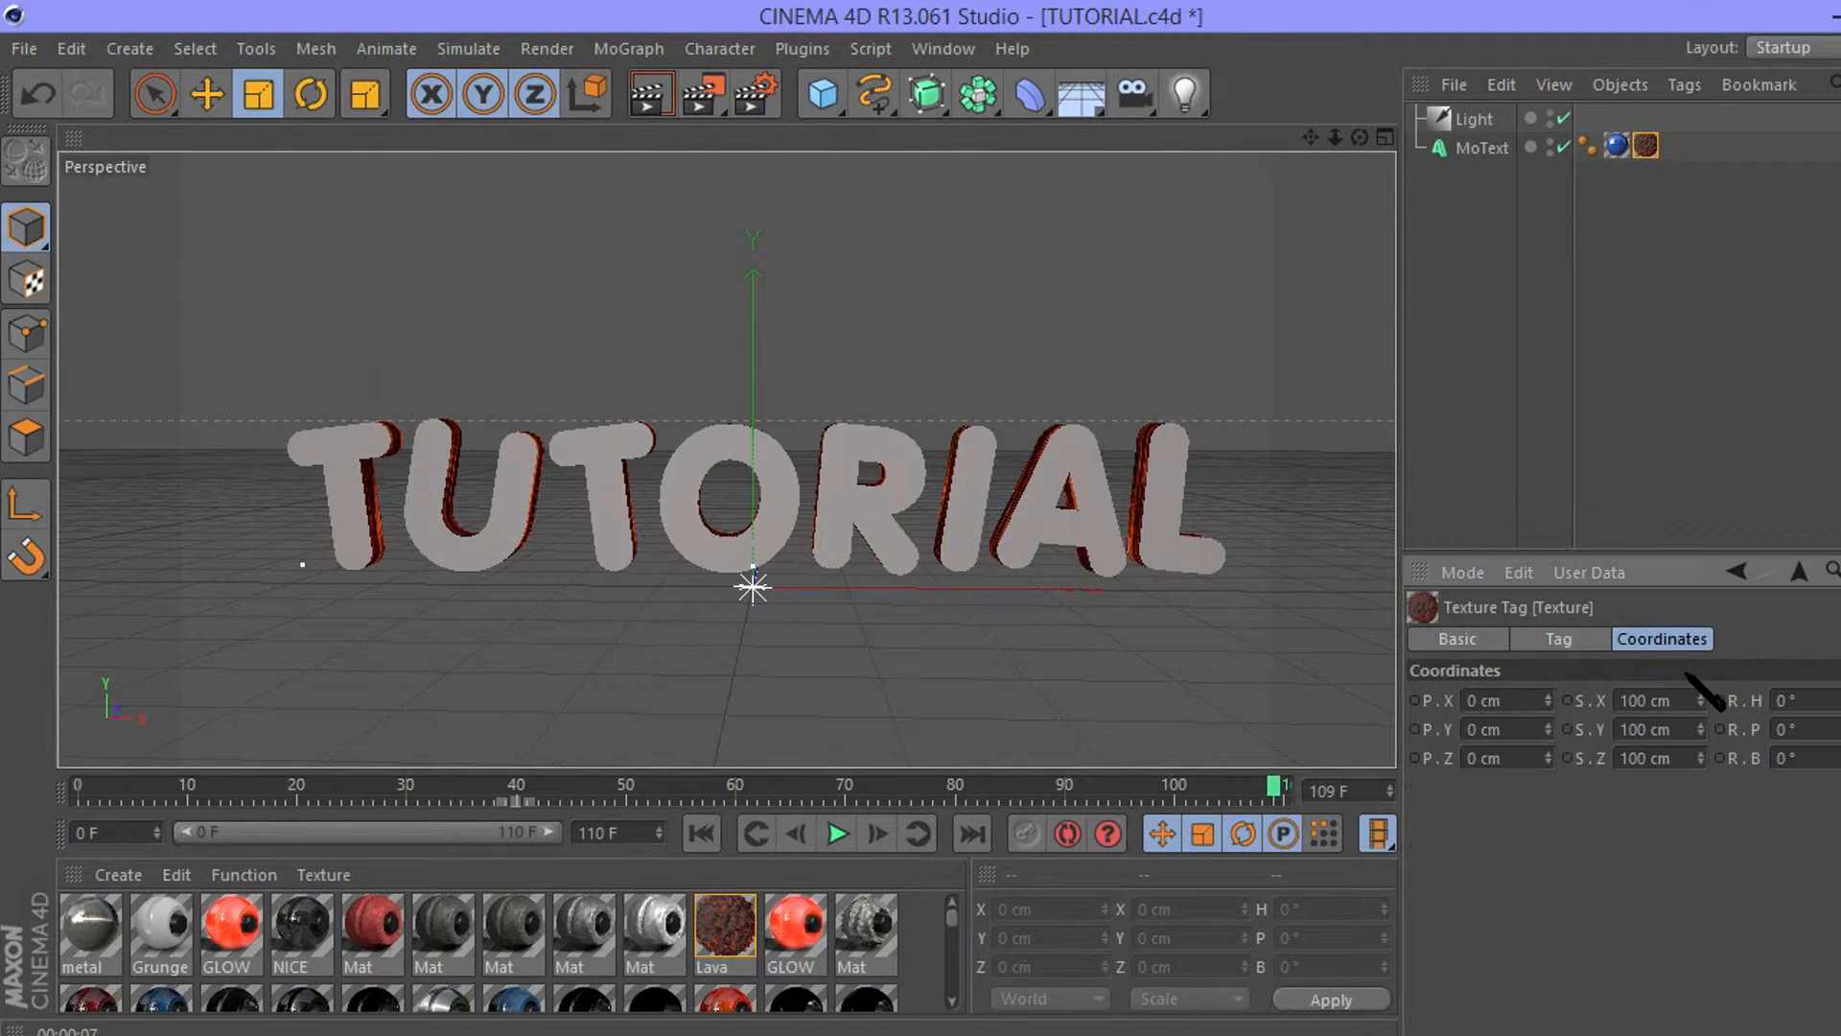
pyautogui.click(1471, 633)
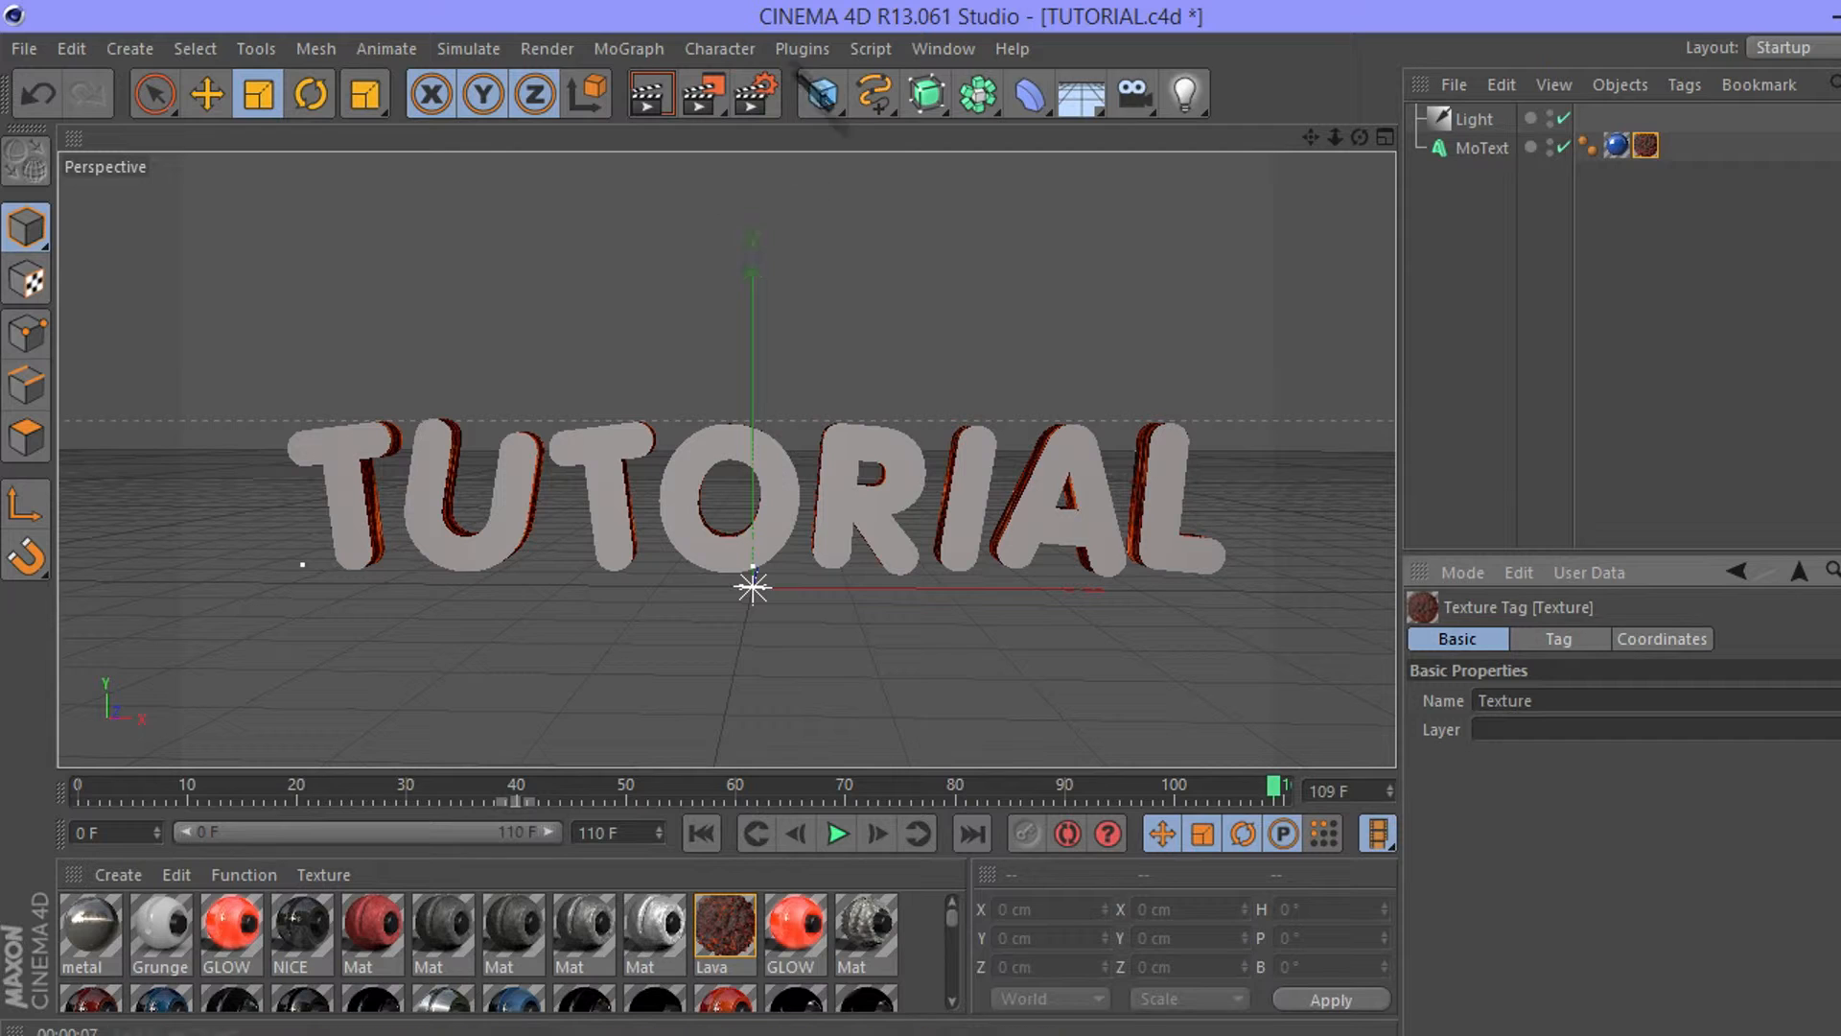
# Render the Perspective view at frame 109 to preview the lava text with the added effects.
pyautogui.click(664, 100)
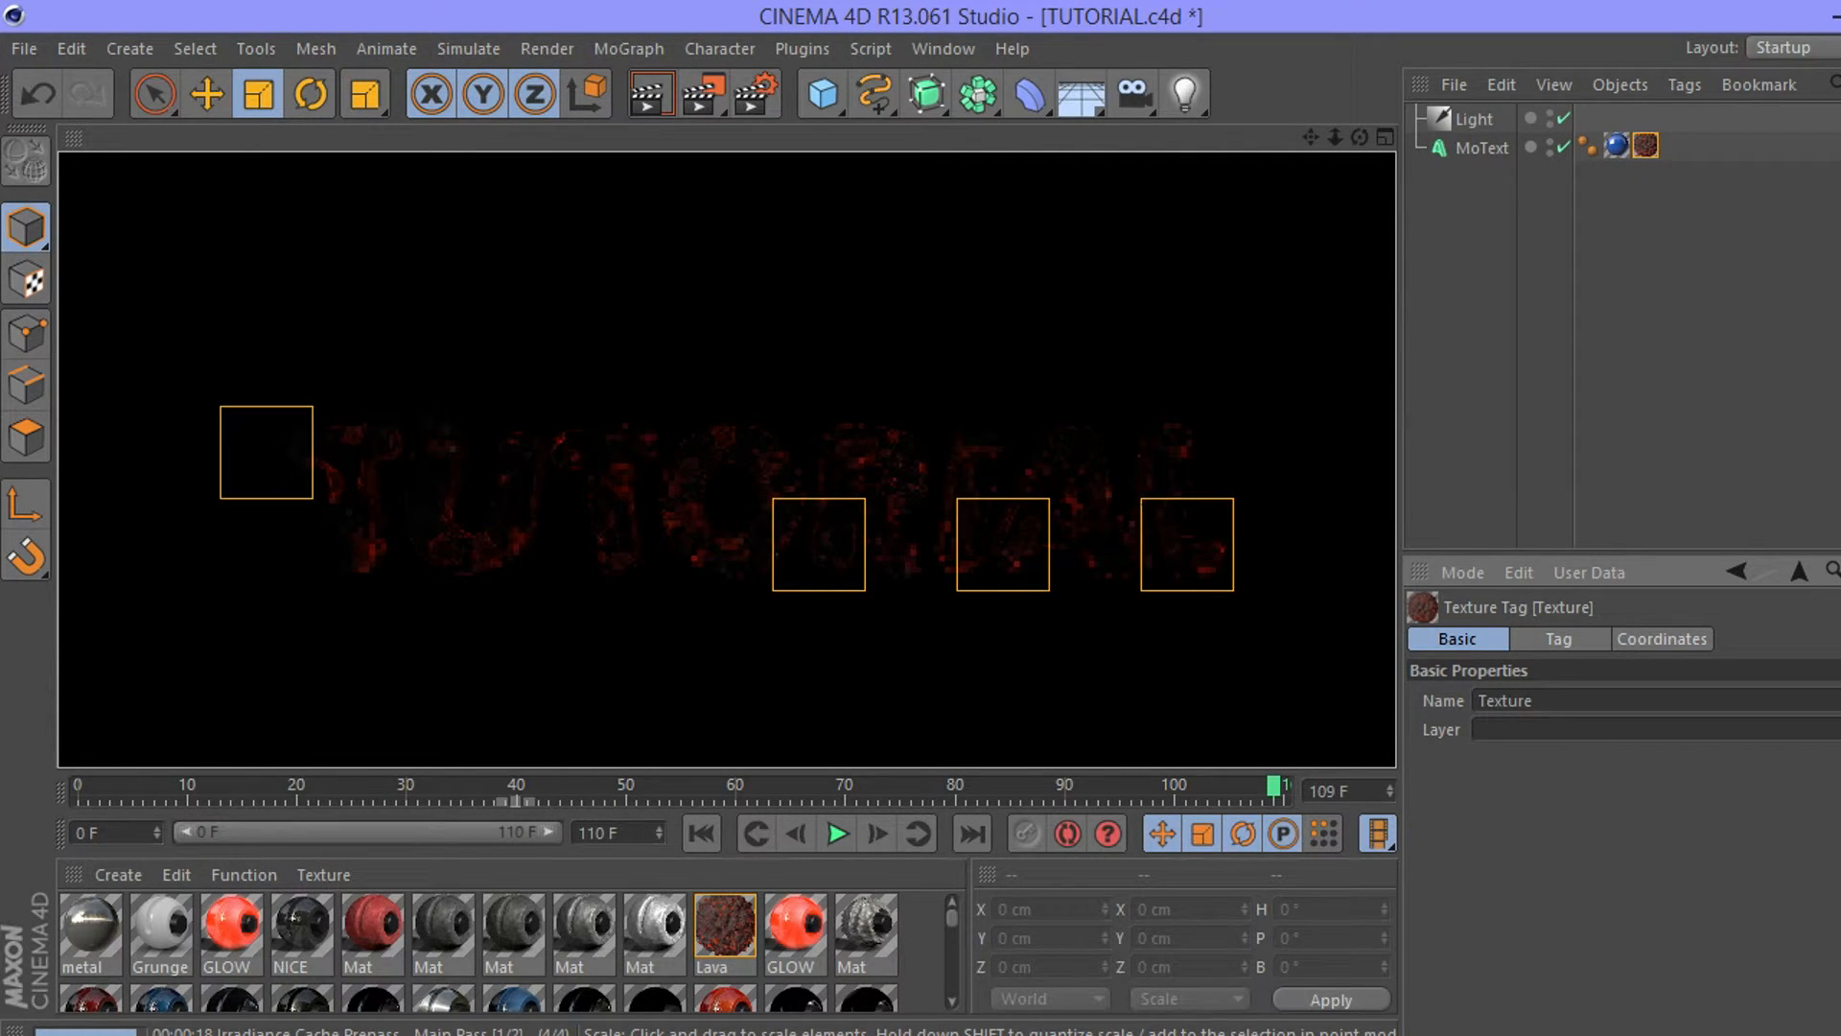
# Stop the render preview and try to move the Light with axis modification enabled, undoing the move and deselecting the light.
pyautogui.click(923, 398)
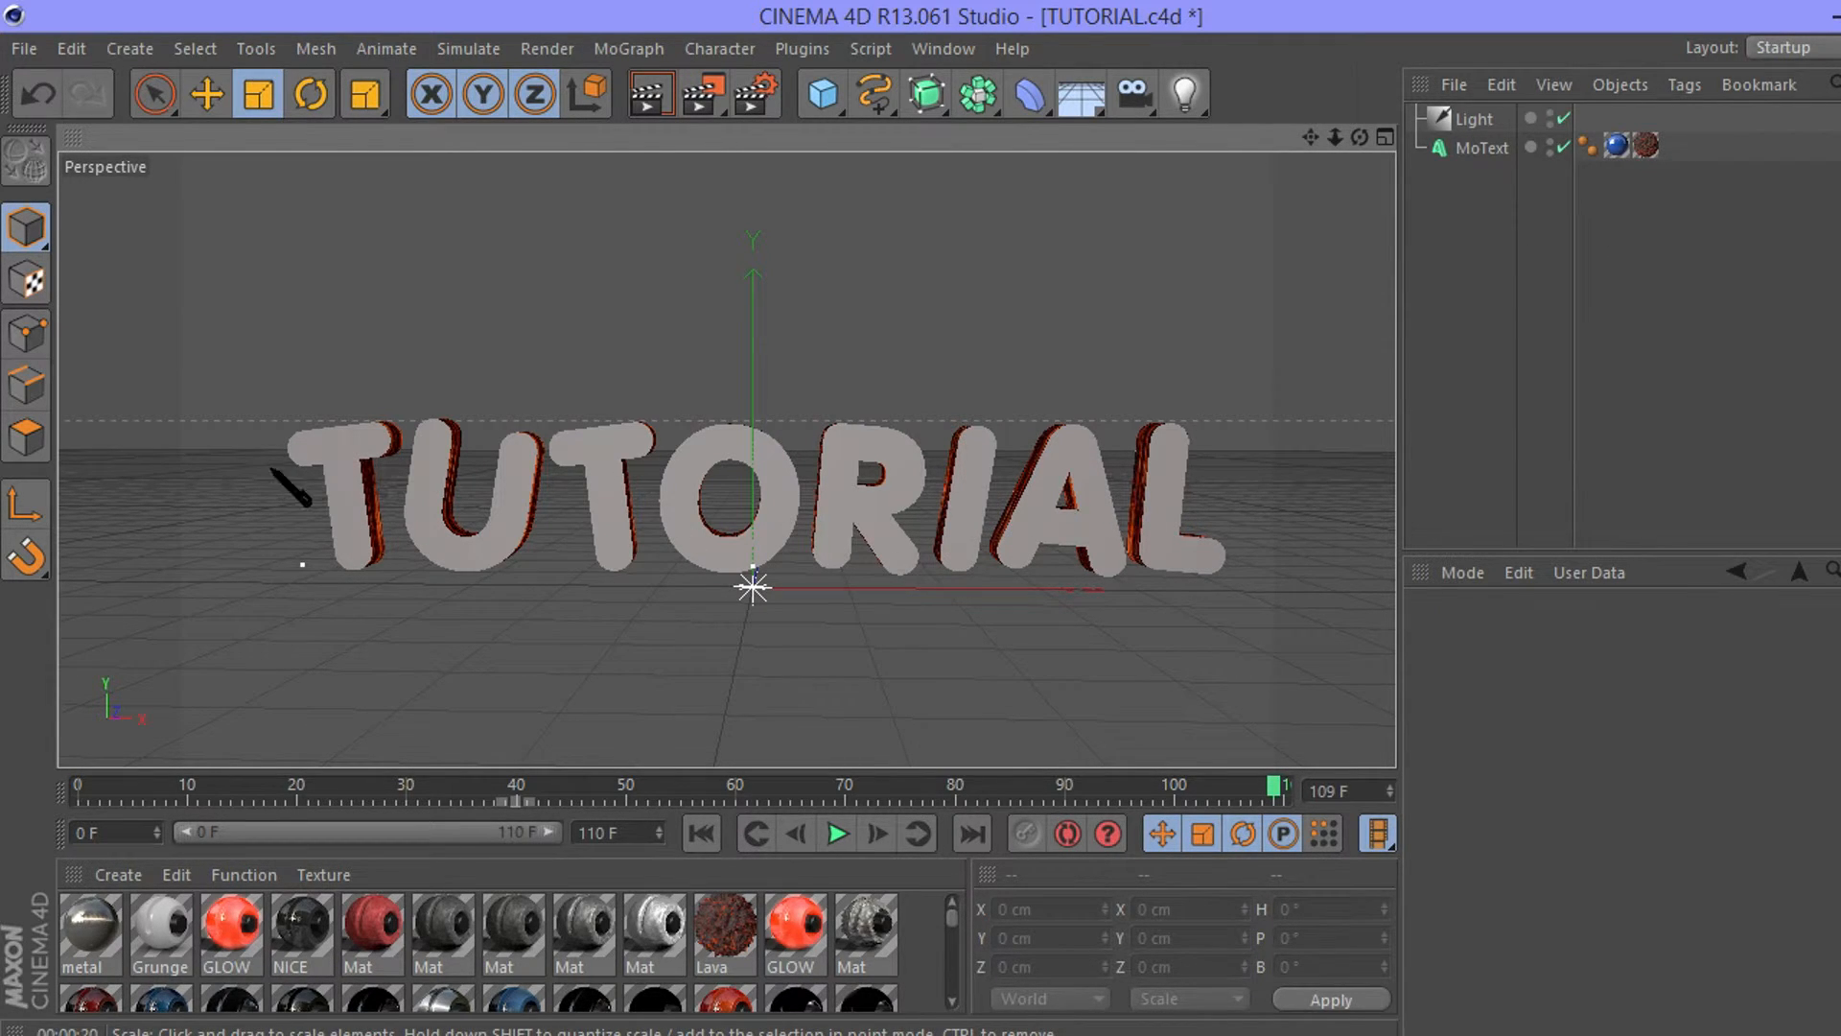
pyautogui.click(1473, 119)
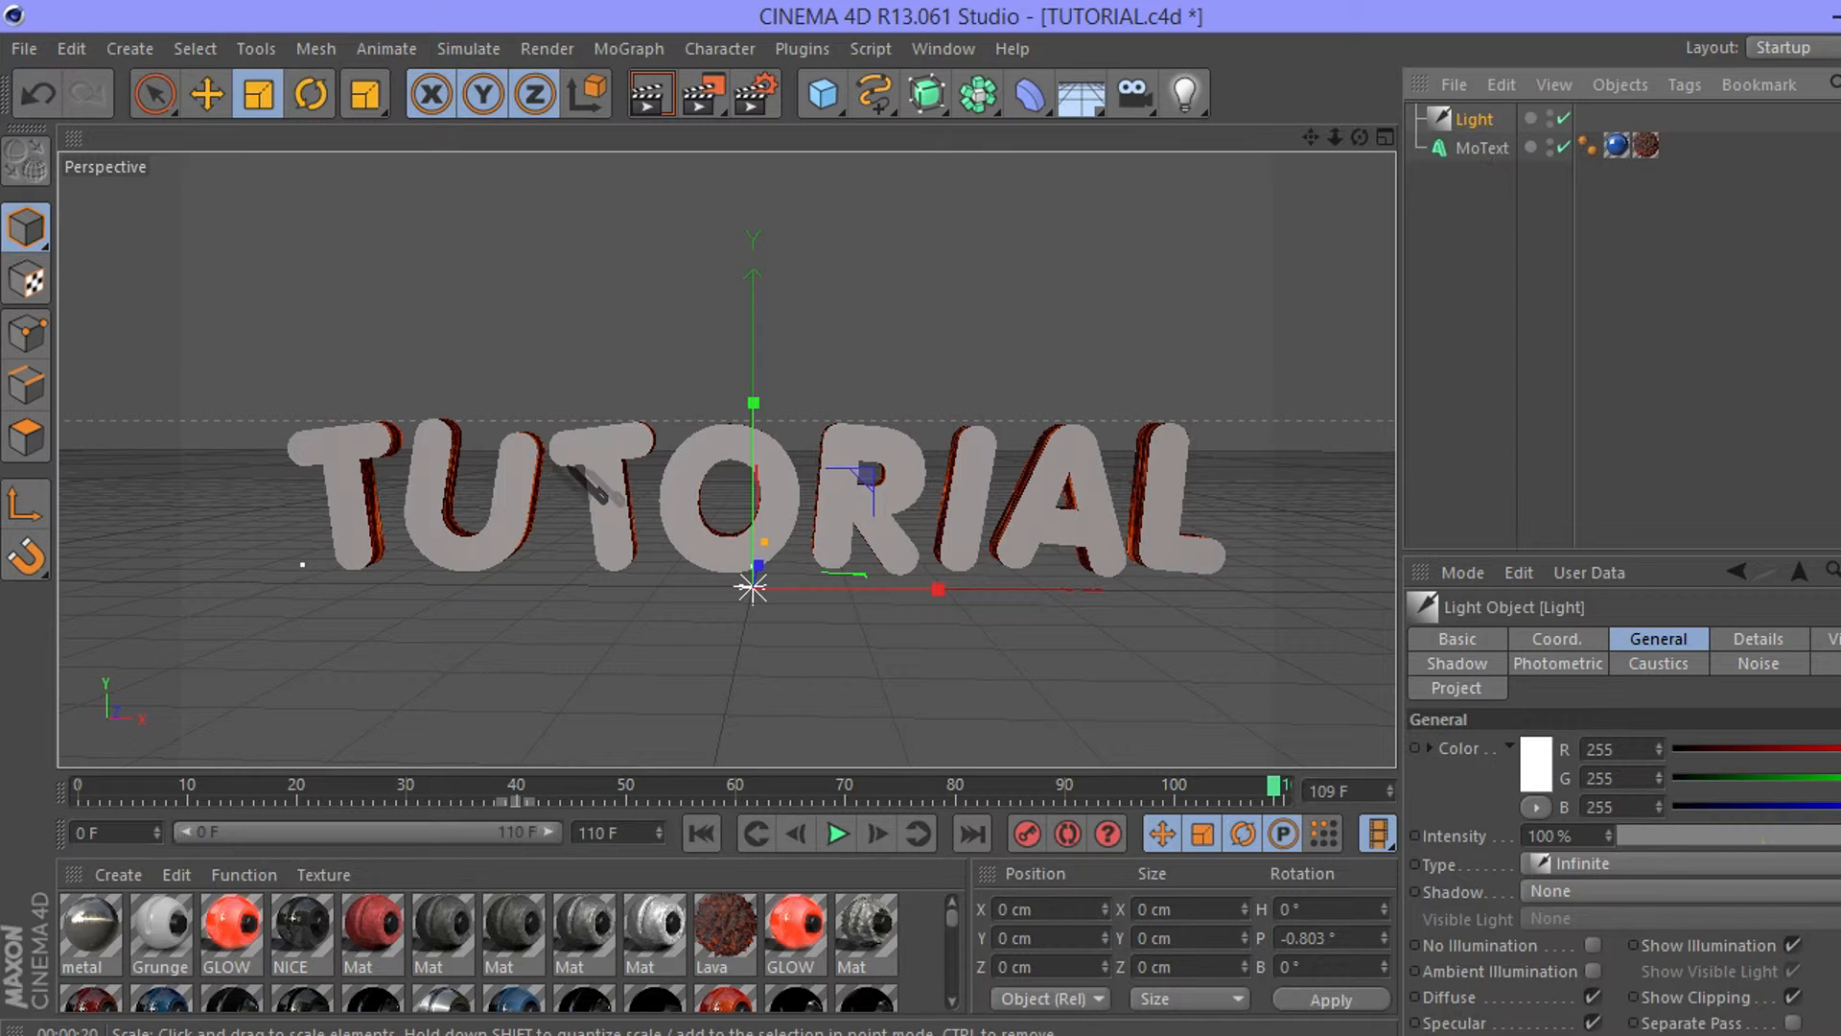
pyautogui.click(206, 93)
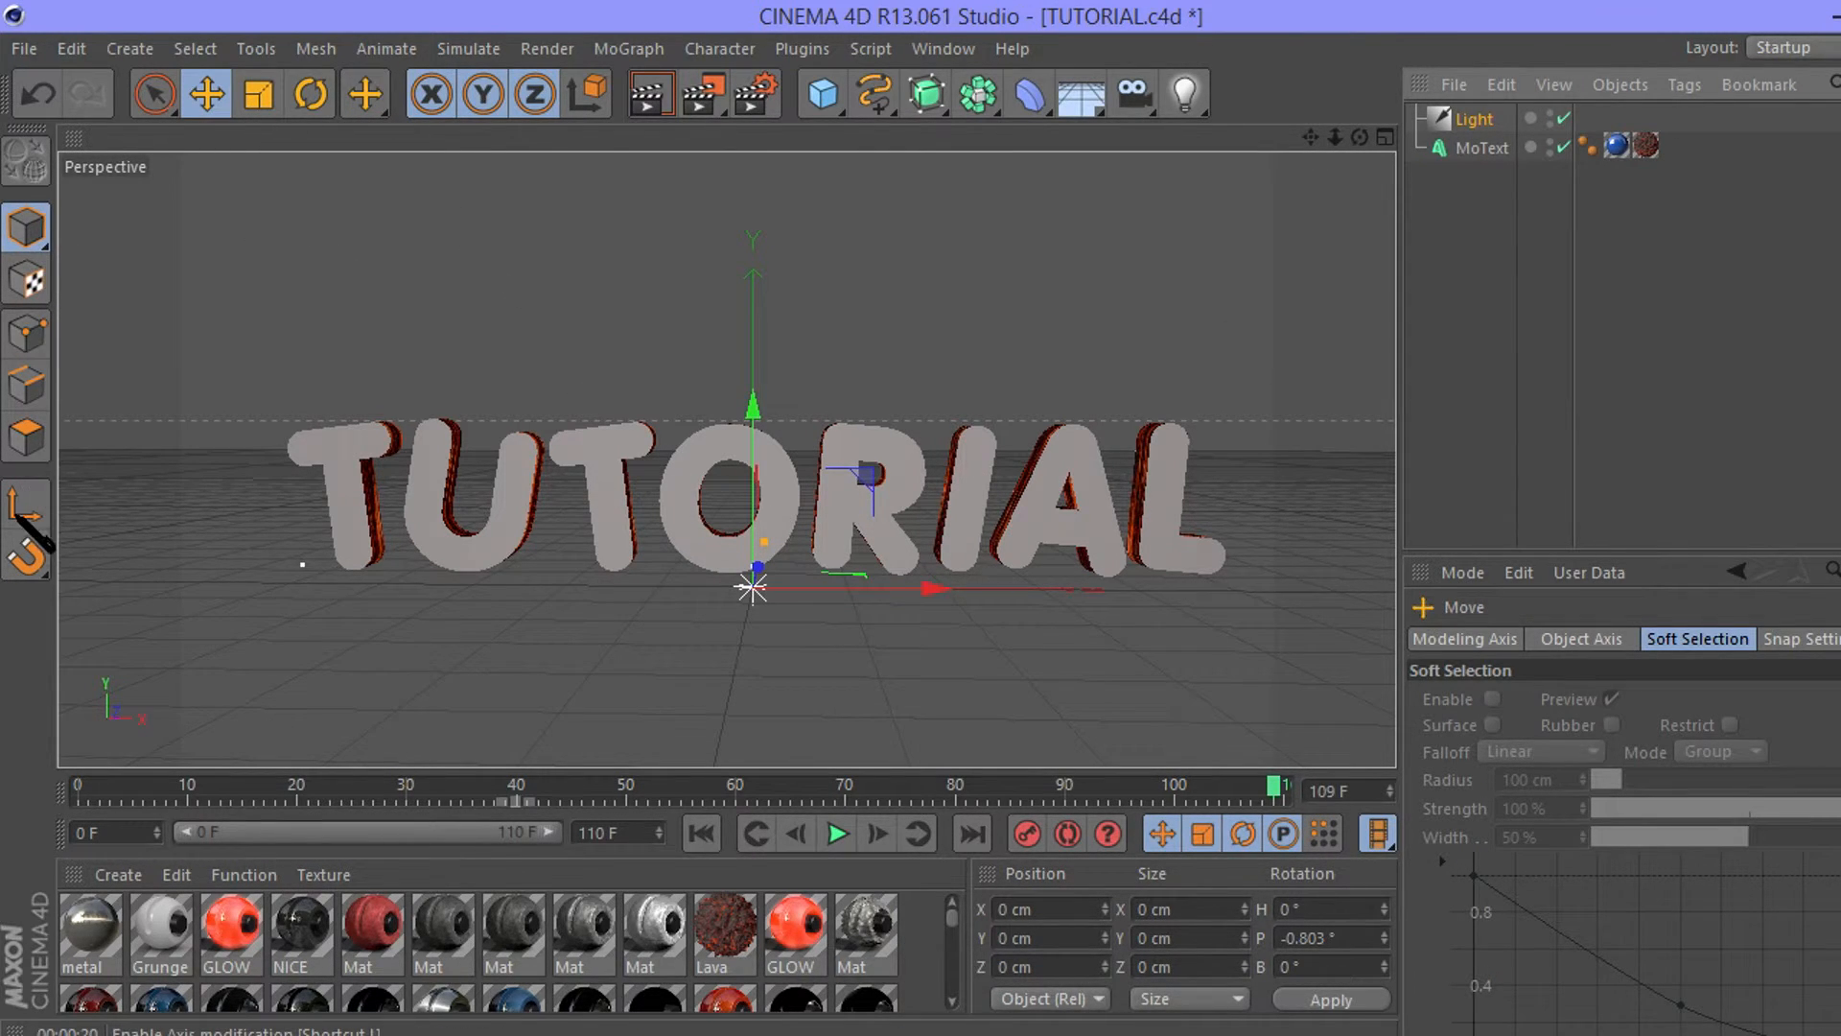
pyautogui.click(25, 508)
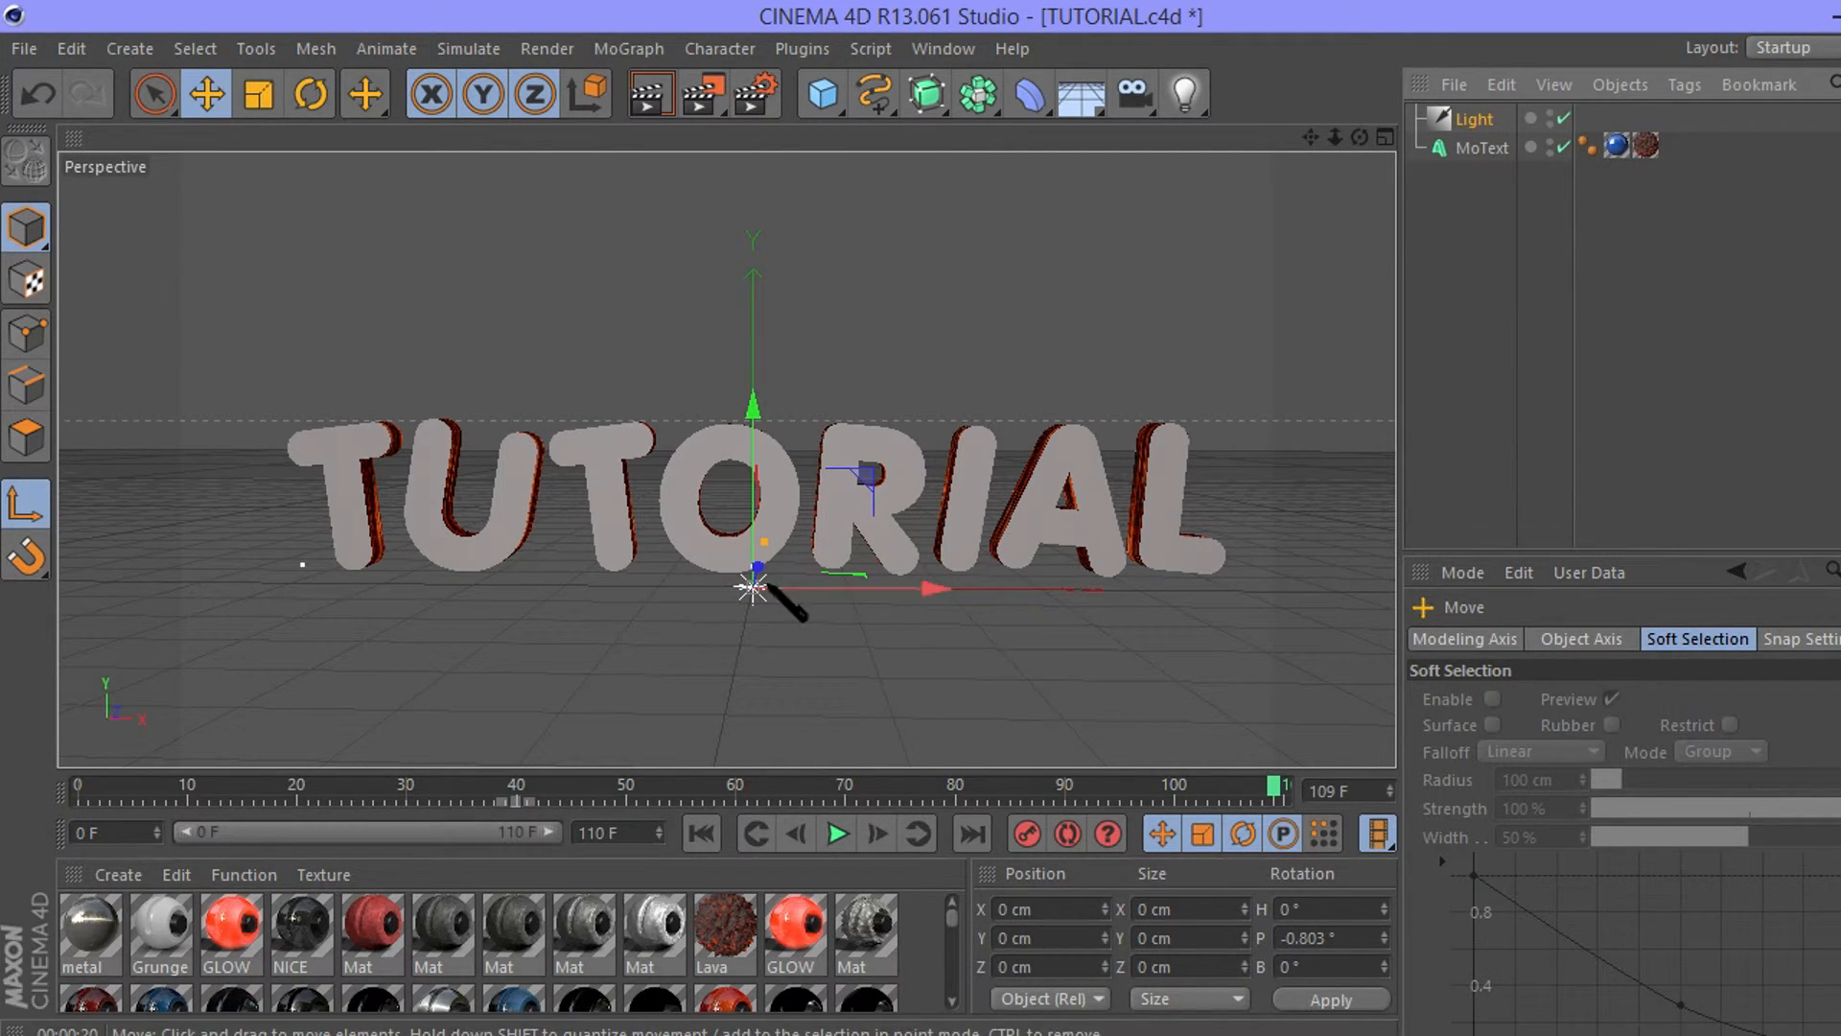
pyautogui.moveTo(751, 587)
pyautogui.mouseDown()
pyautogui.moveTo(751, 502)
pyautogui.moveTo(721, 532)
pyautogui.moveTo(345, 482)
pyautogui.moveTo(844, 475)
pyautogui.moveTo(1018, 530)
pyautogui.moveTo(1189, 522)
pyautogui.moveTo(749, 504)
pyautogui.moveTo(750, 575)
pyautogui.moveTo(744, 502)
pyautogui.moveTo(563, 514)
pyautogui.moveTo(1052, 505)
pyautogui.moveTo(491, 503)
pyautogui.moveTo(1151, 500)
pyautogui.moveTo(819, 273)
pyautogui.moveTo(750, 283)
pyautogui.moveTo(736, 628)
pyautogui.moveTo(748, 247)
pyautogui.moveTo(743, 604)
pyautogui.moveTo(746, 353)
pyautogui.moveTo(750, 581)
pyautogui.mouseUp()
pyautogui.hotkey('ctrl', 'z')
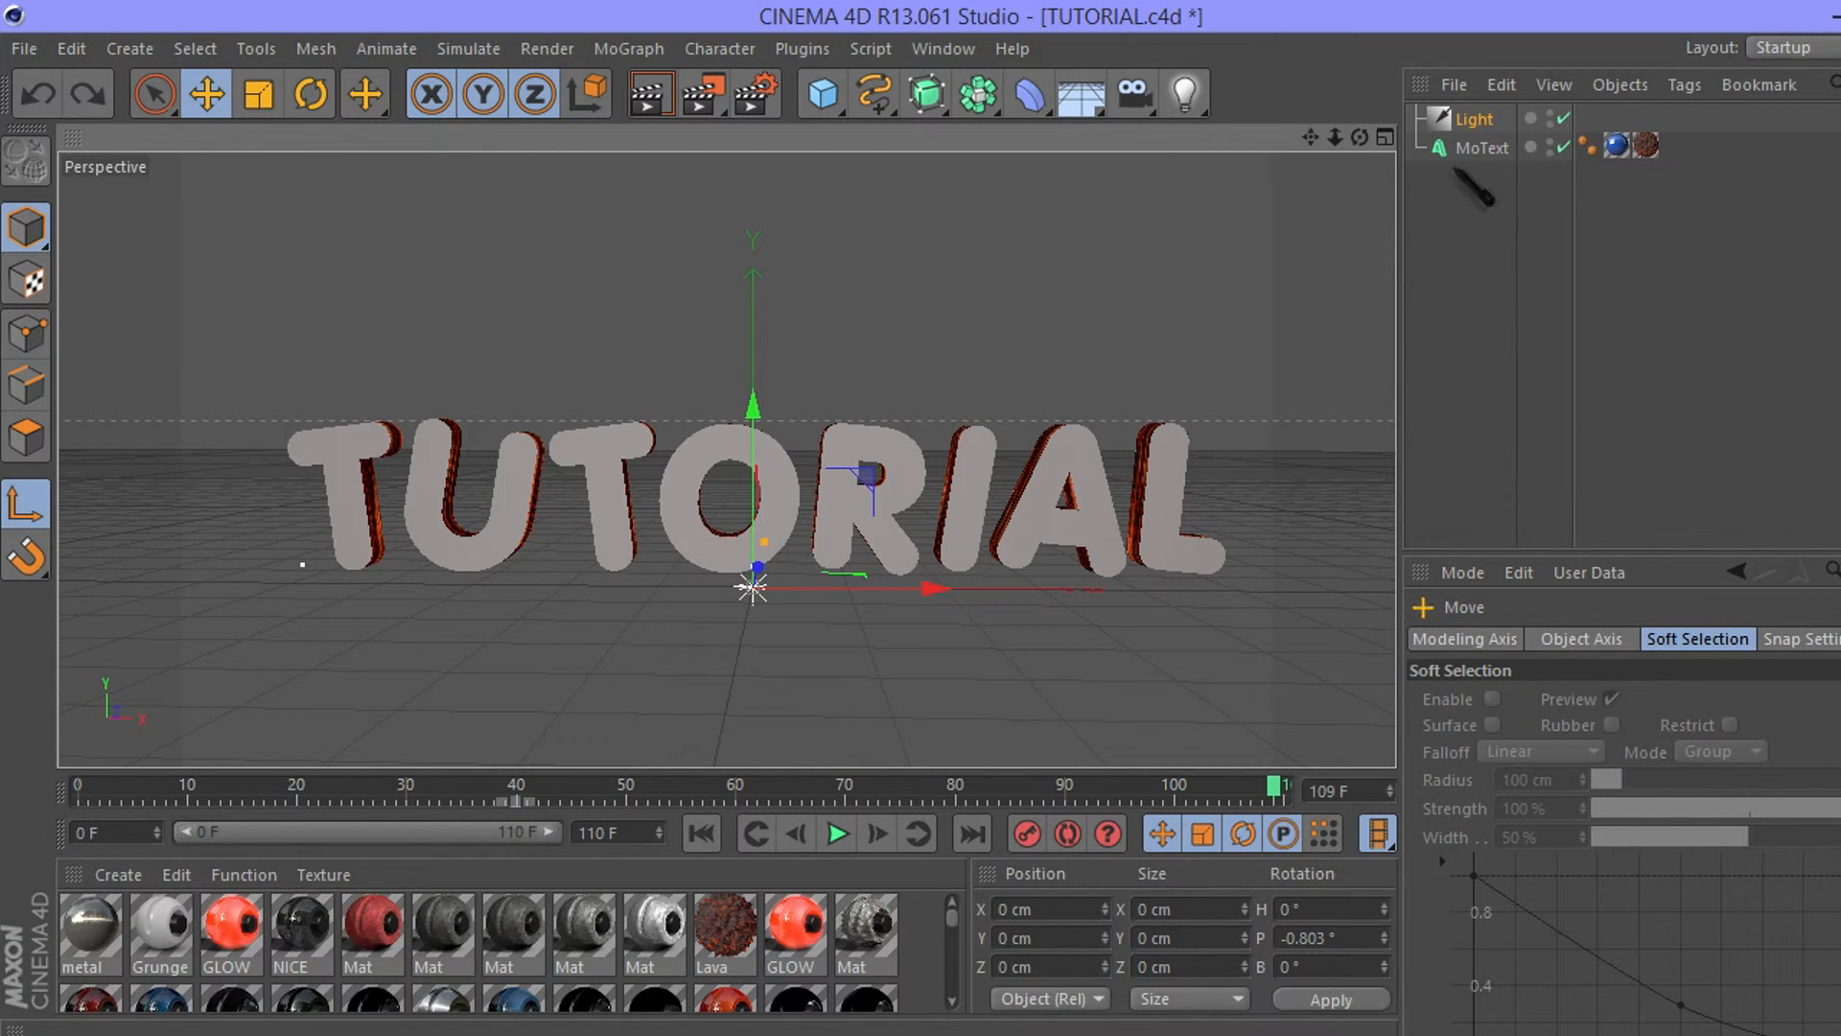
pyautogui.click(1484, 234)
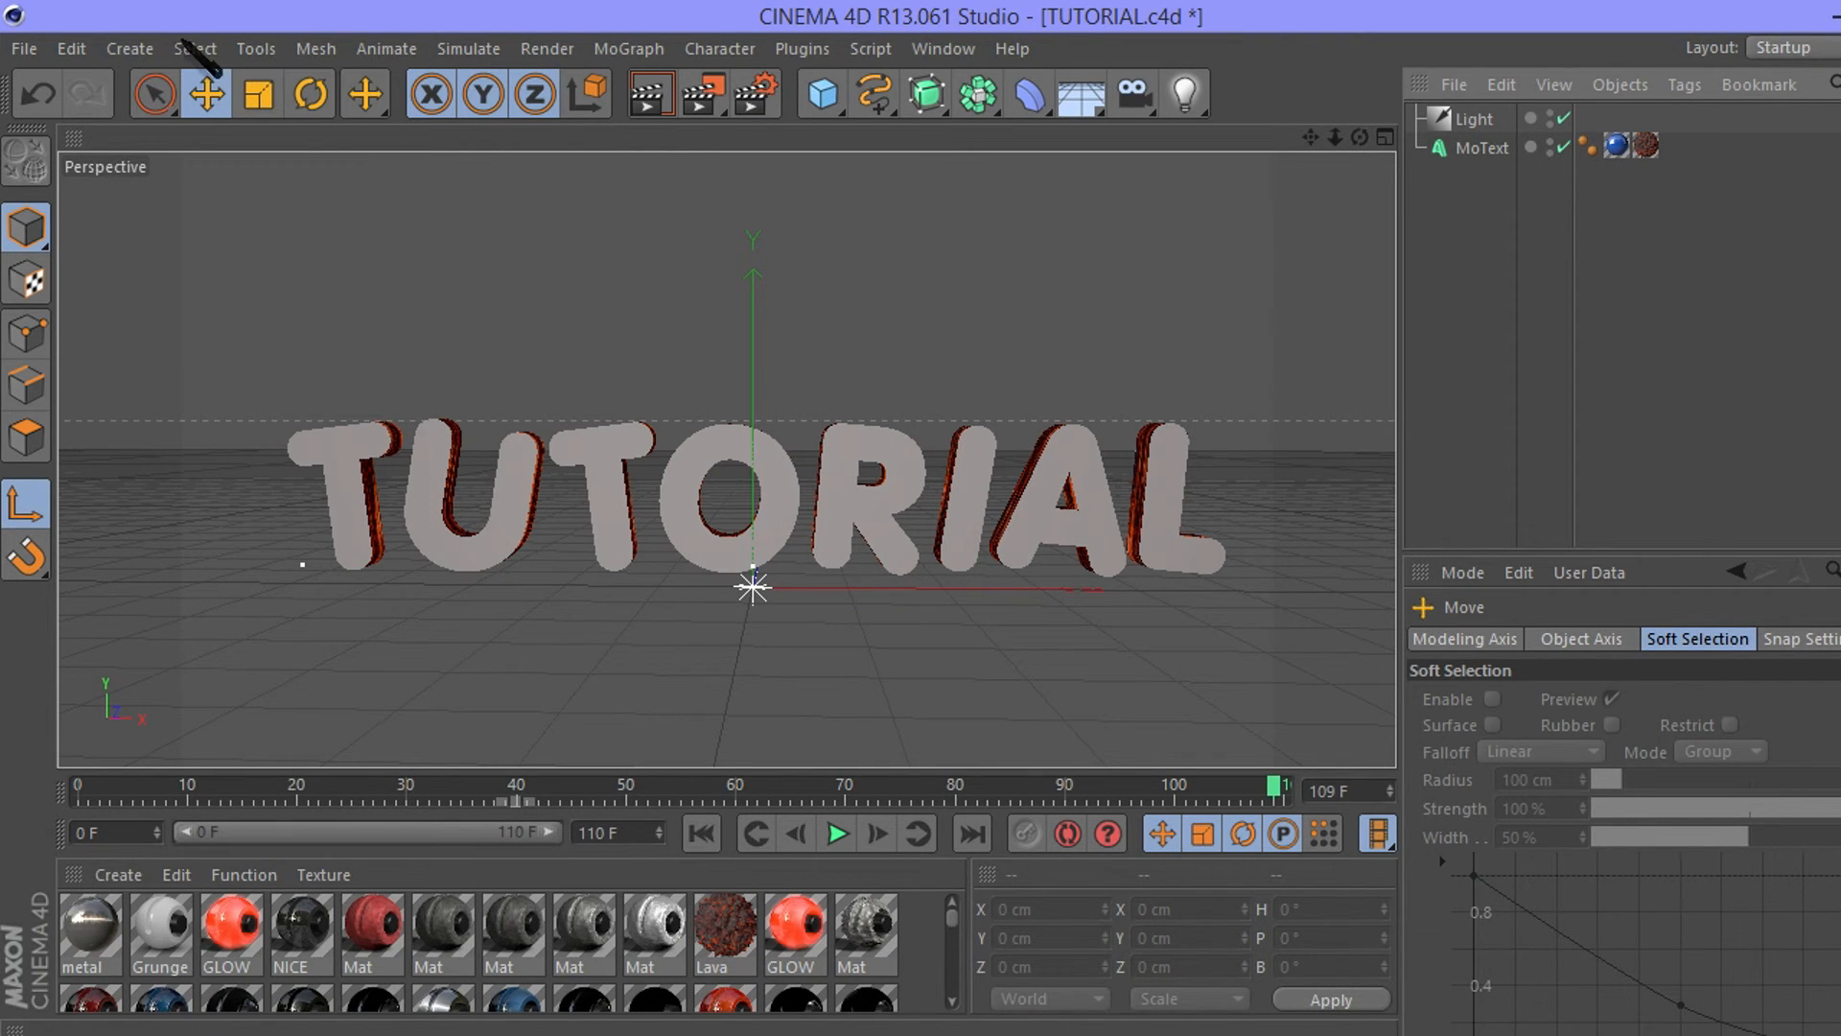
pyautogui.click(120, 50)
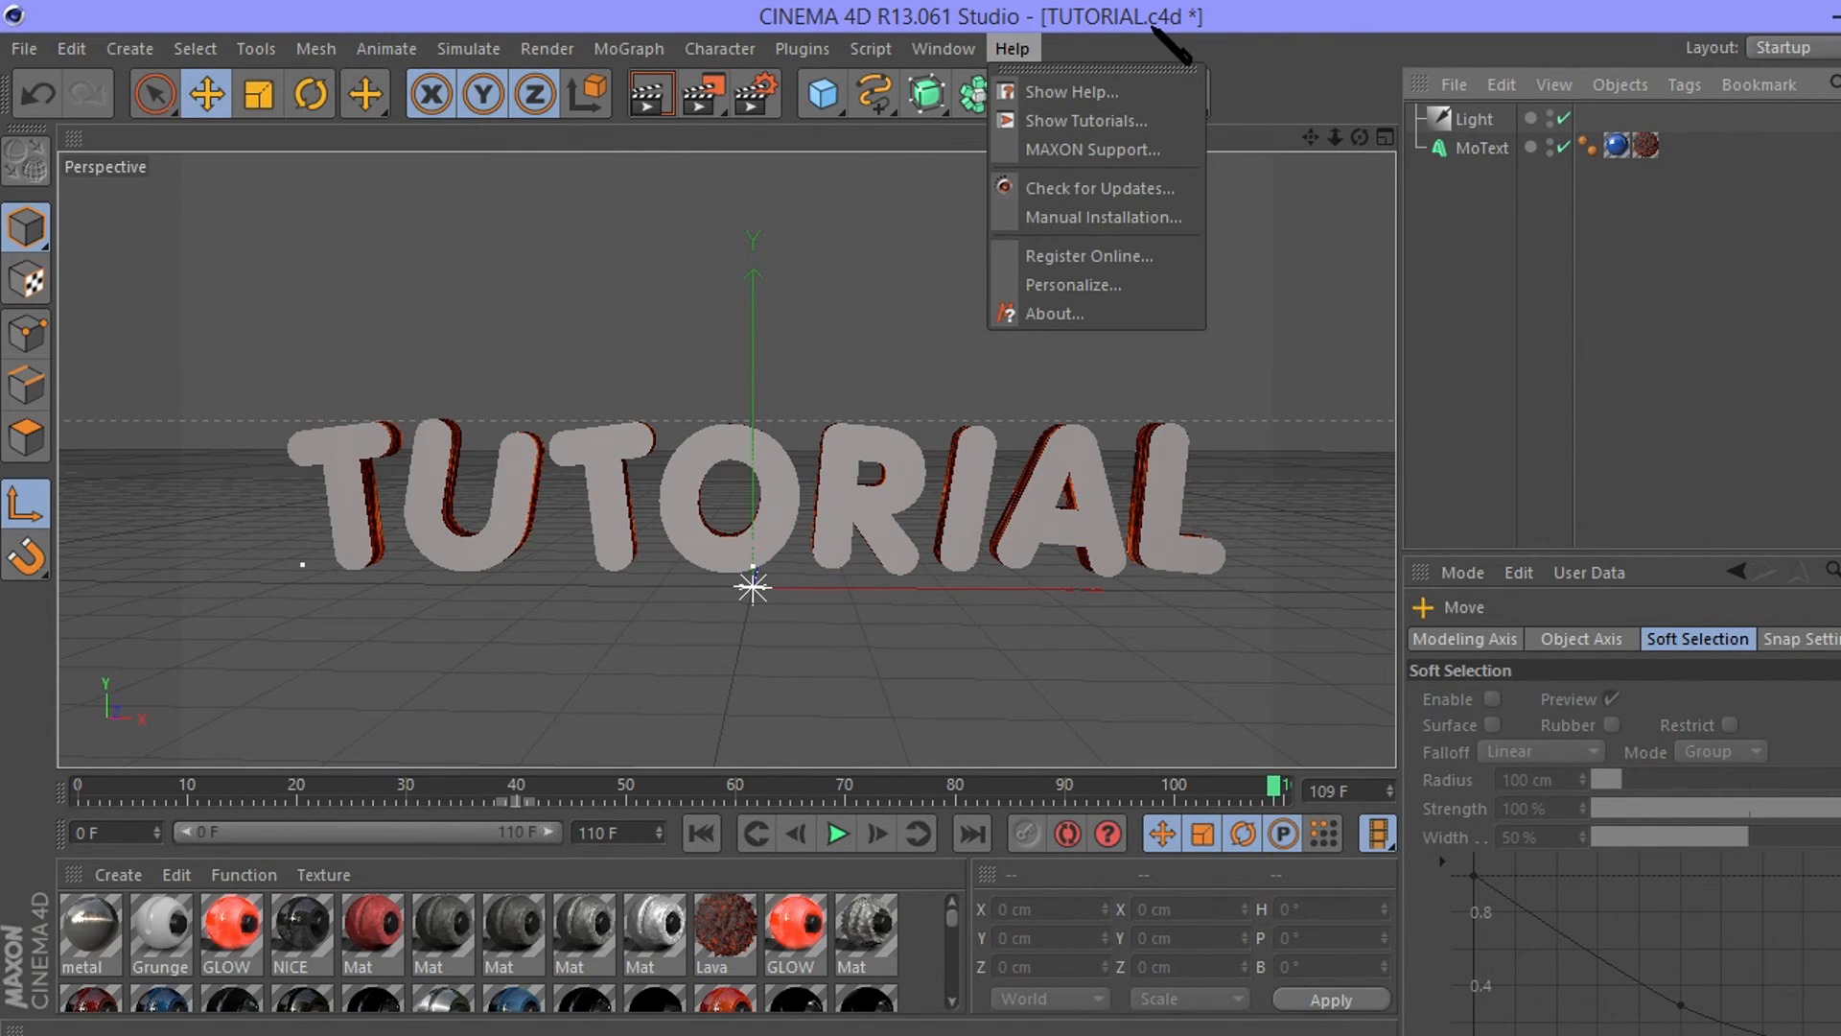
pyautogui.click(1395, 77)
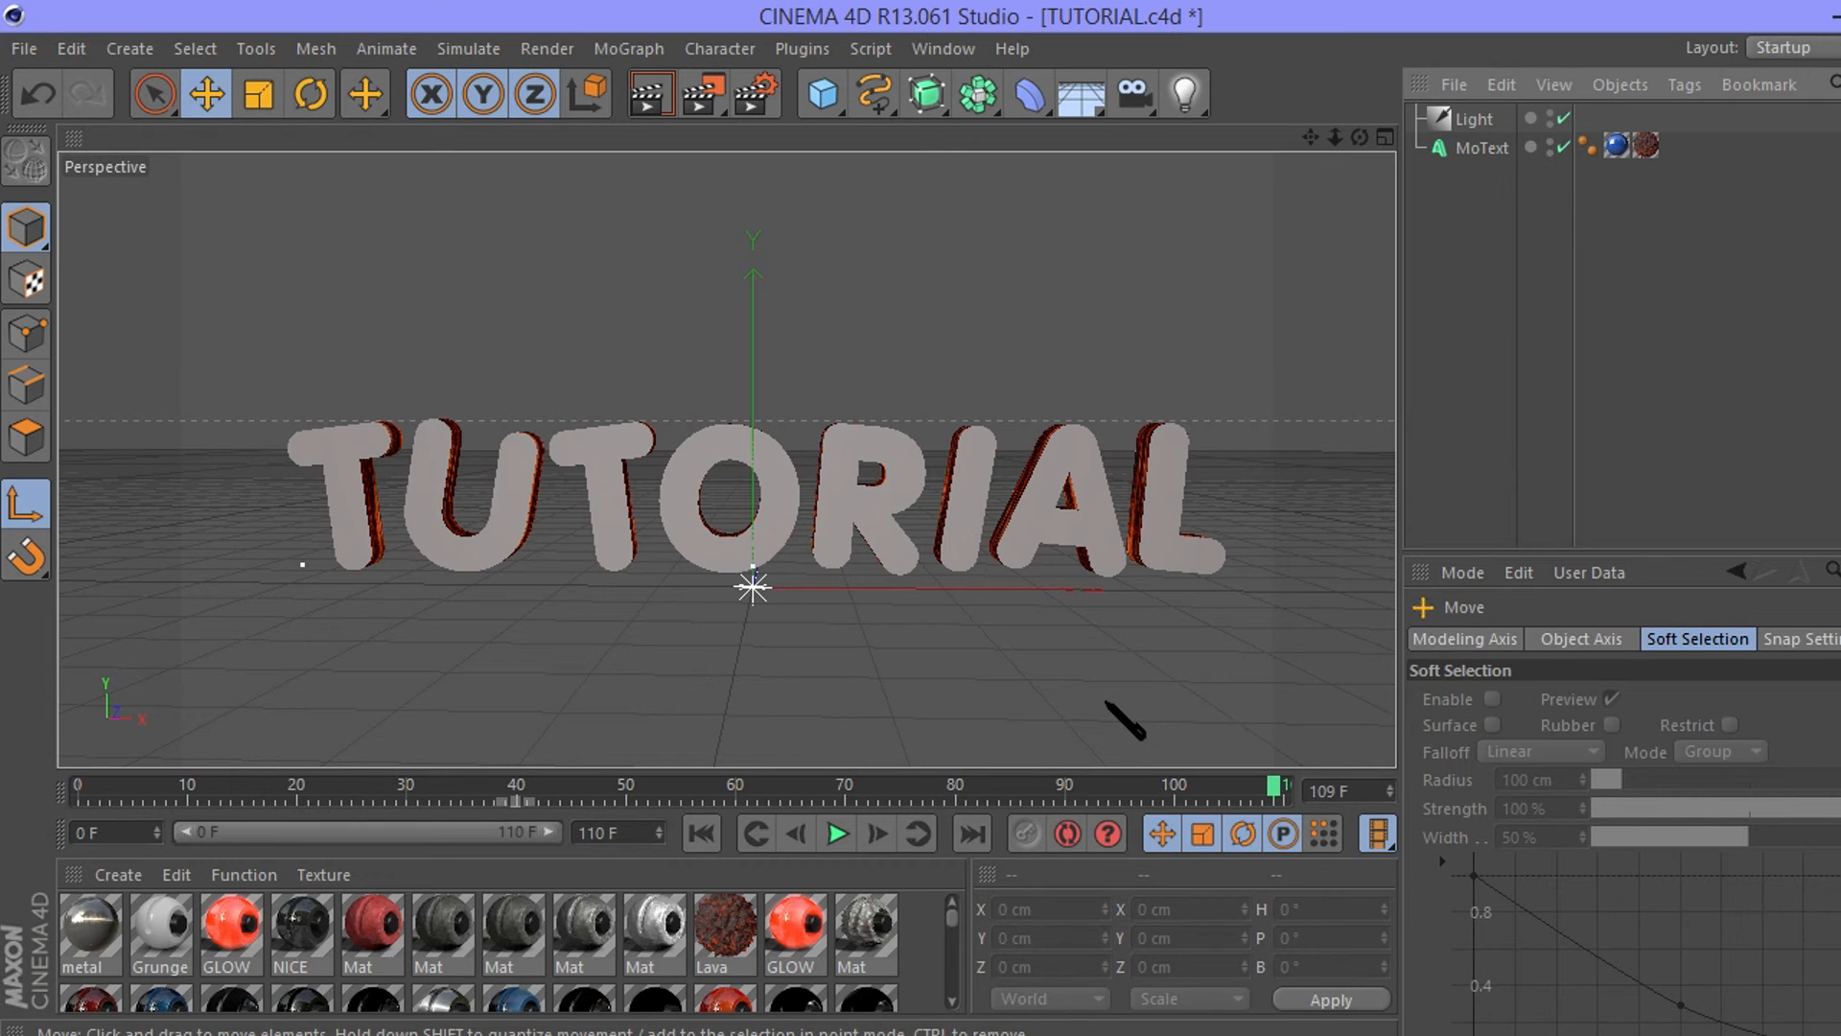
pyautogui.scroll(-2, 1103, 701)
pyautogui.scroll(2, 1103, 701)
pyautogui.scroll(2, 1163, 587)
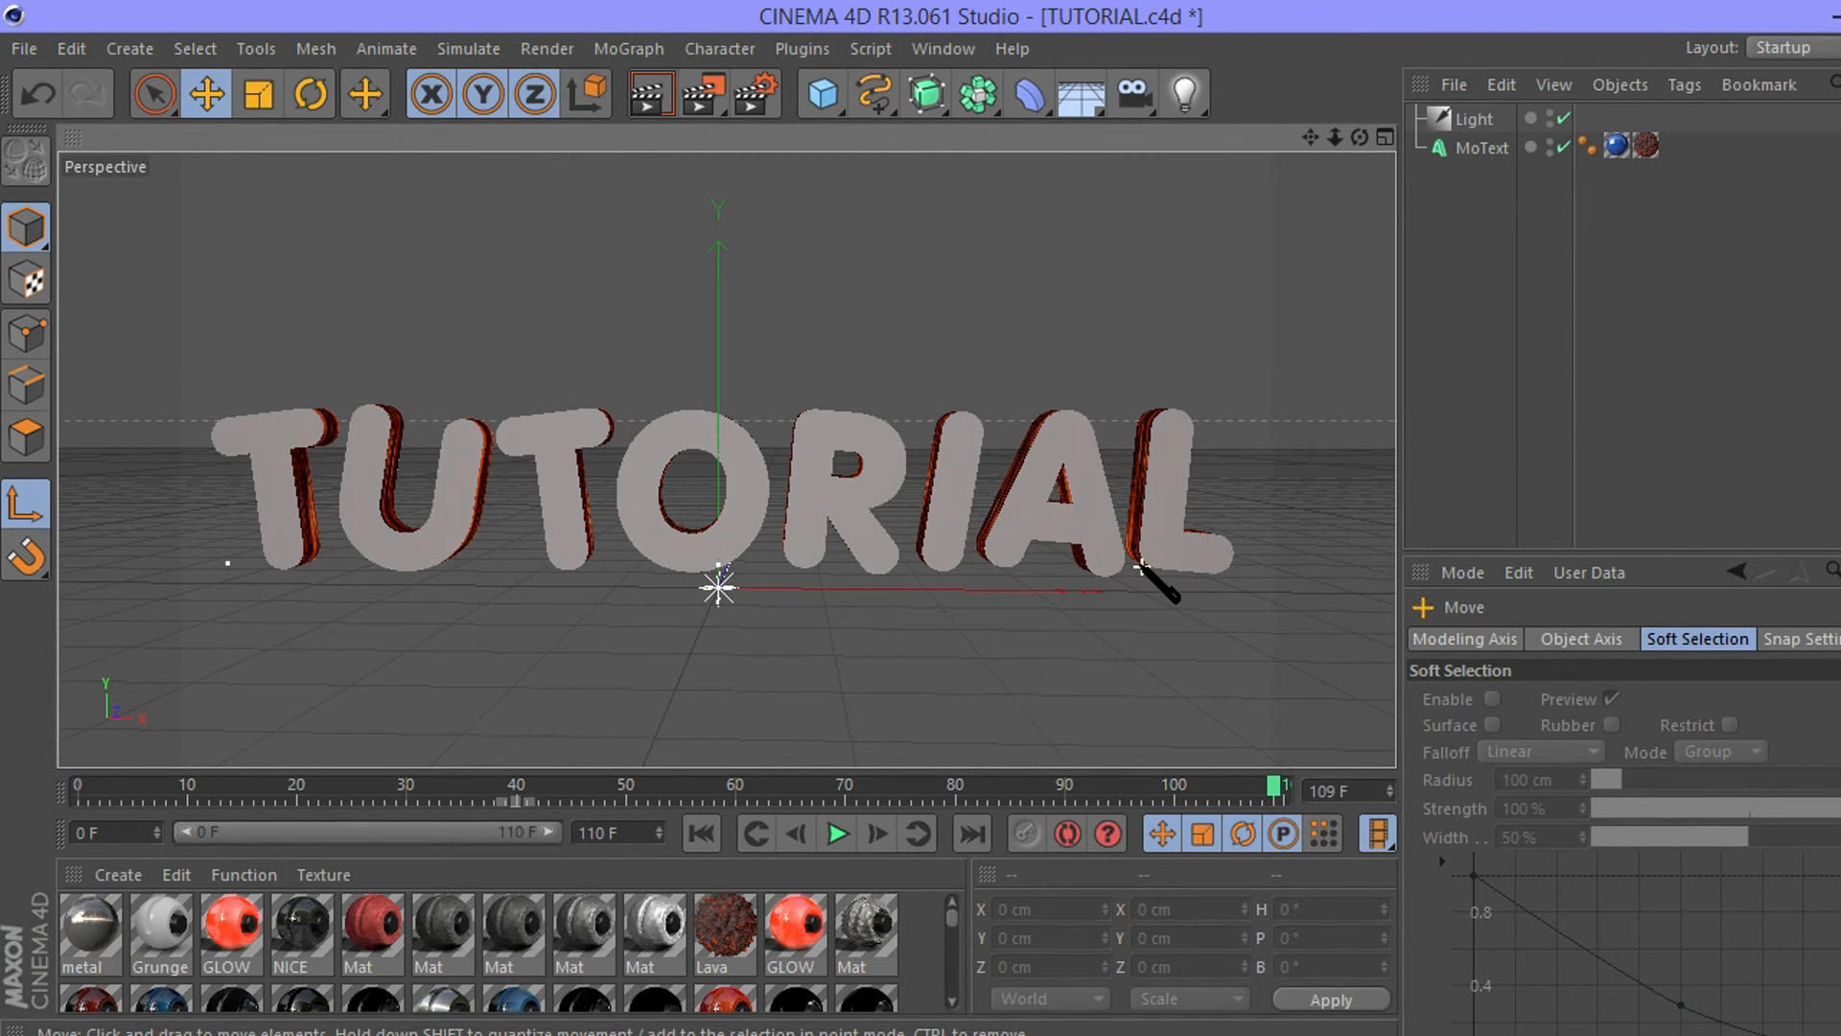
pyautogui.scroll(-2, 1163, 588)
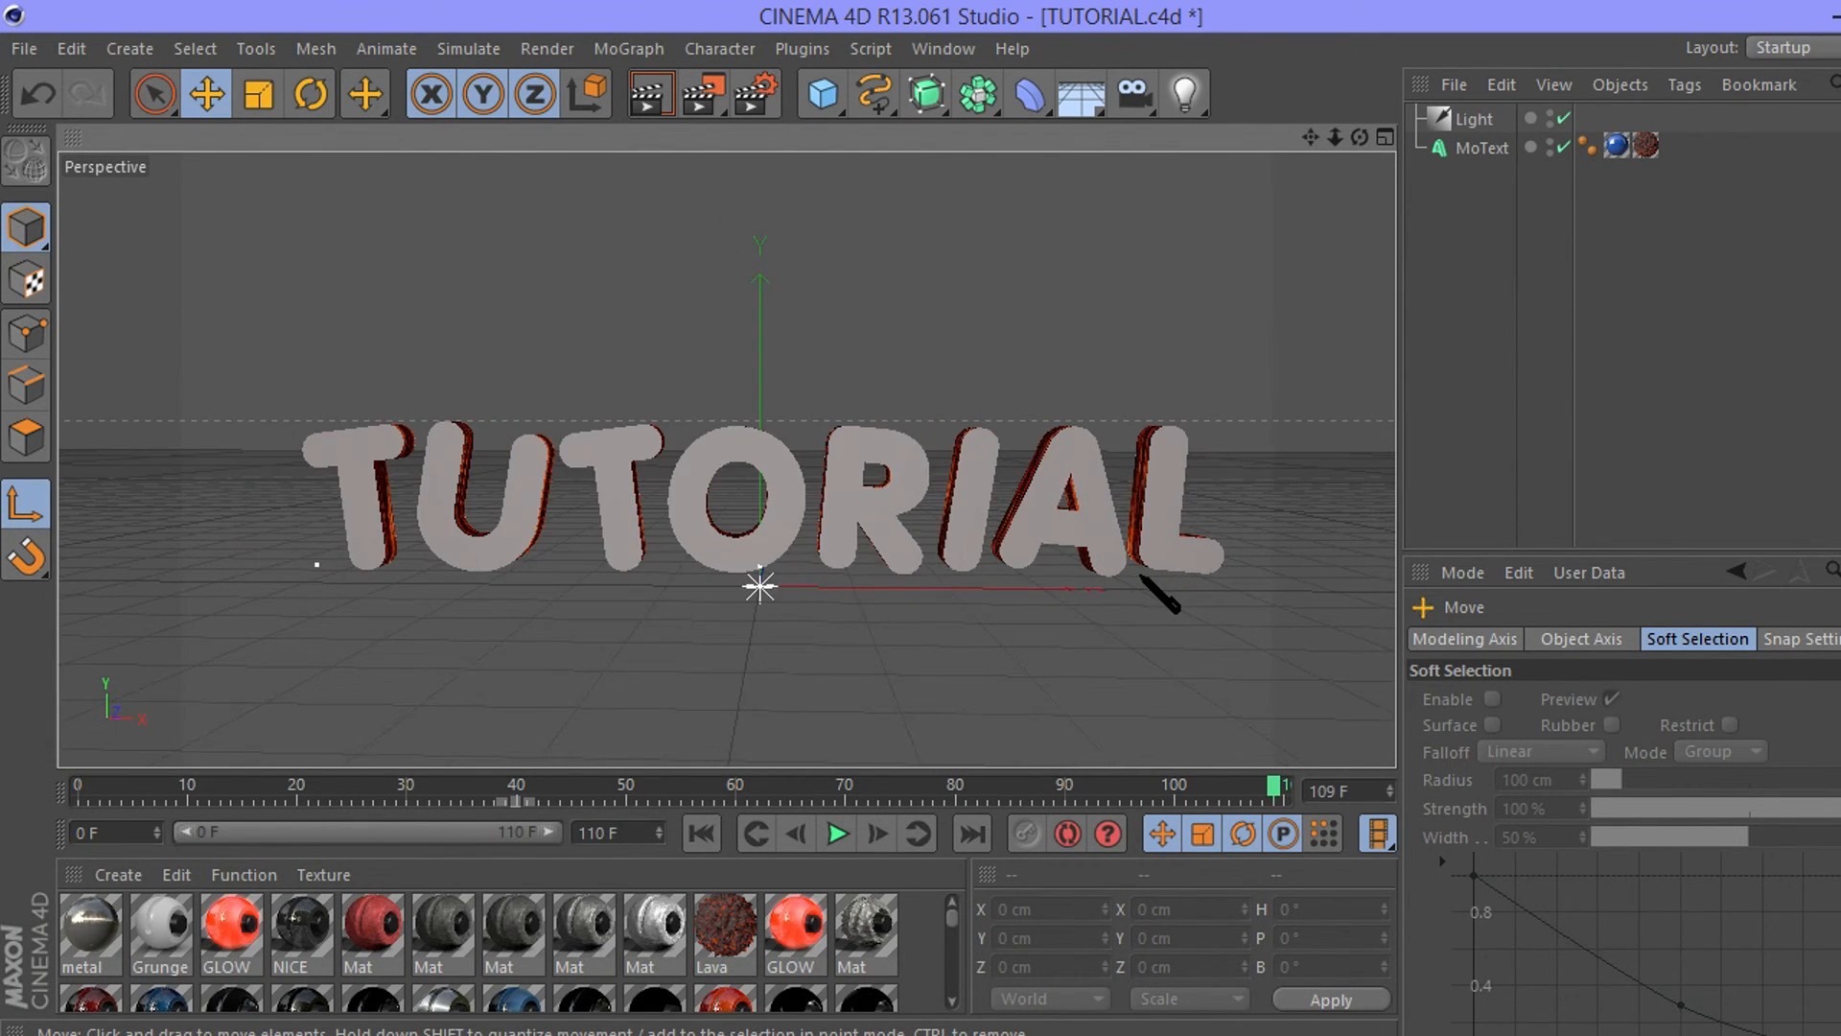
pyautogui.scroll(2, 1141, 576)
pyautogui.scroll(-2, 1171, 608)
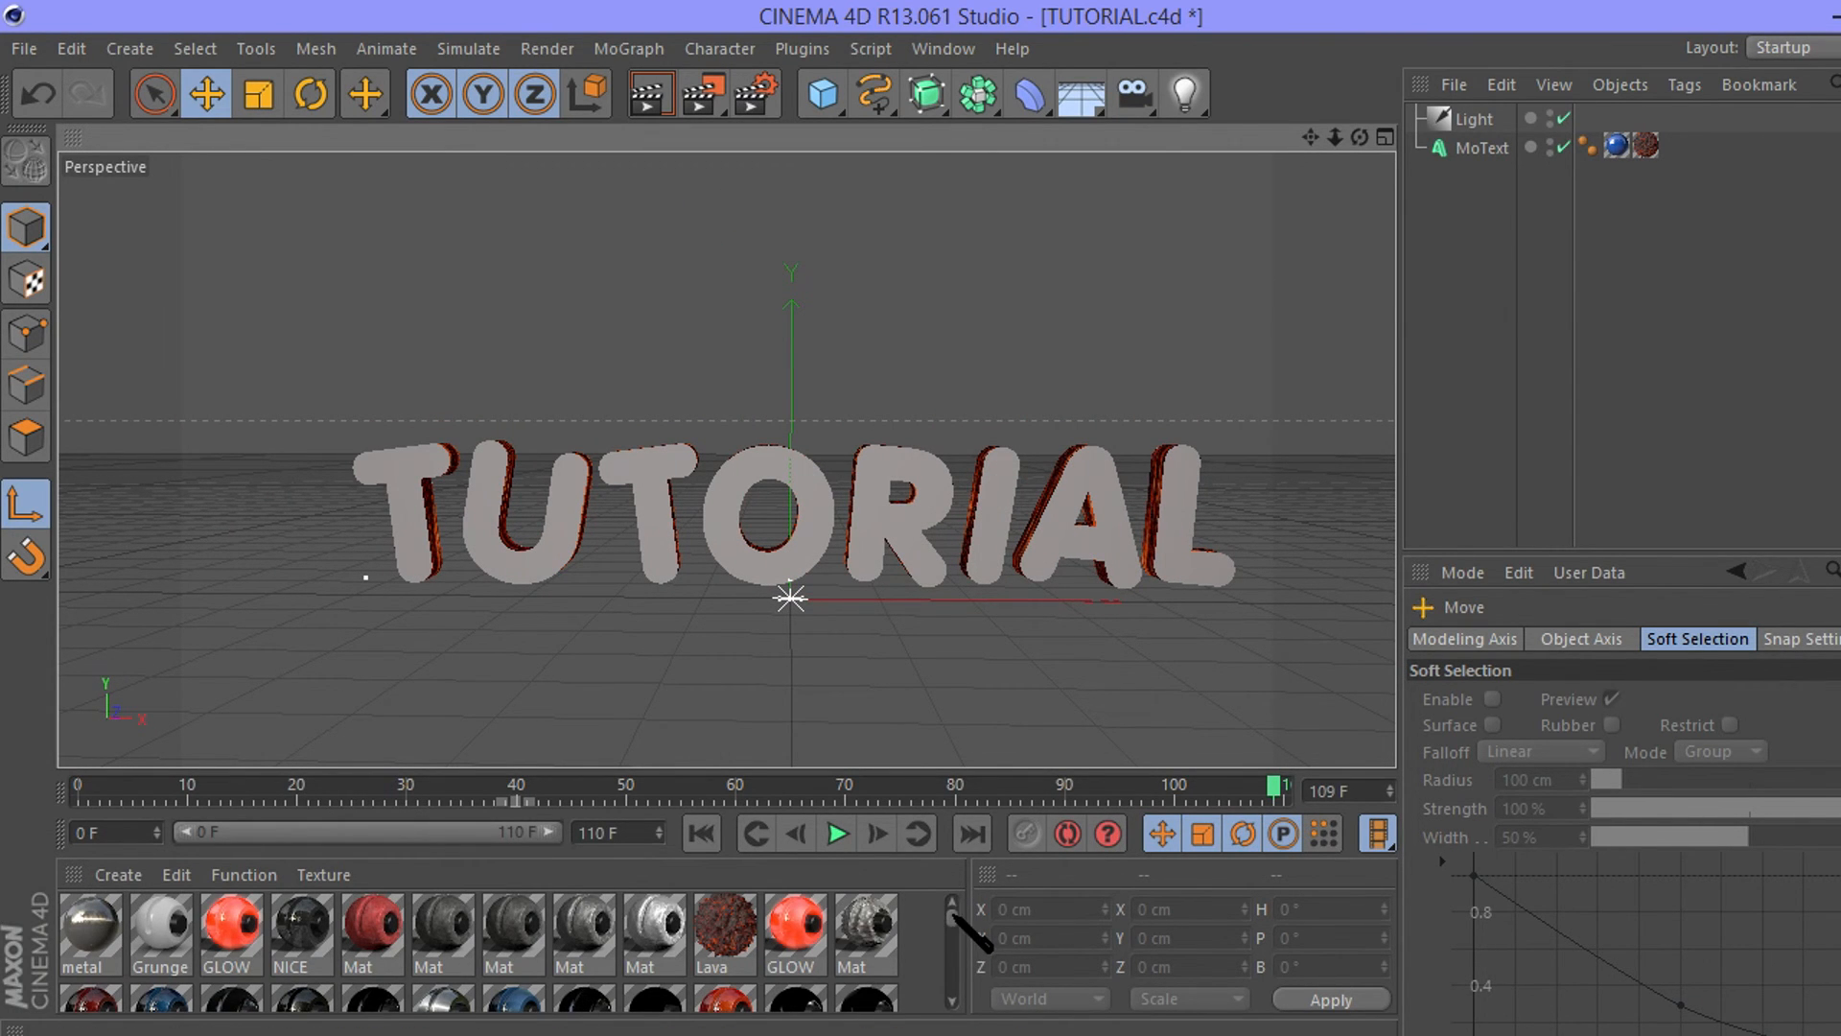
pyautogui.scroll(-1, 954, 915)
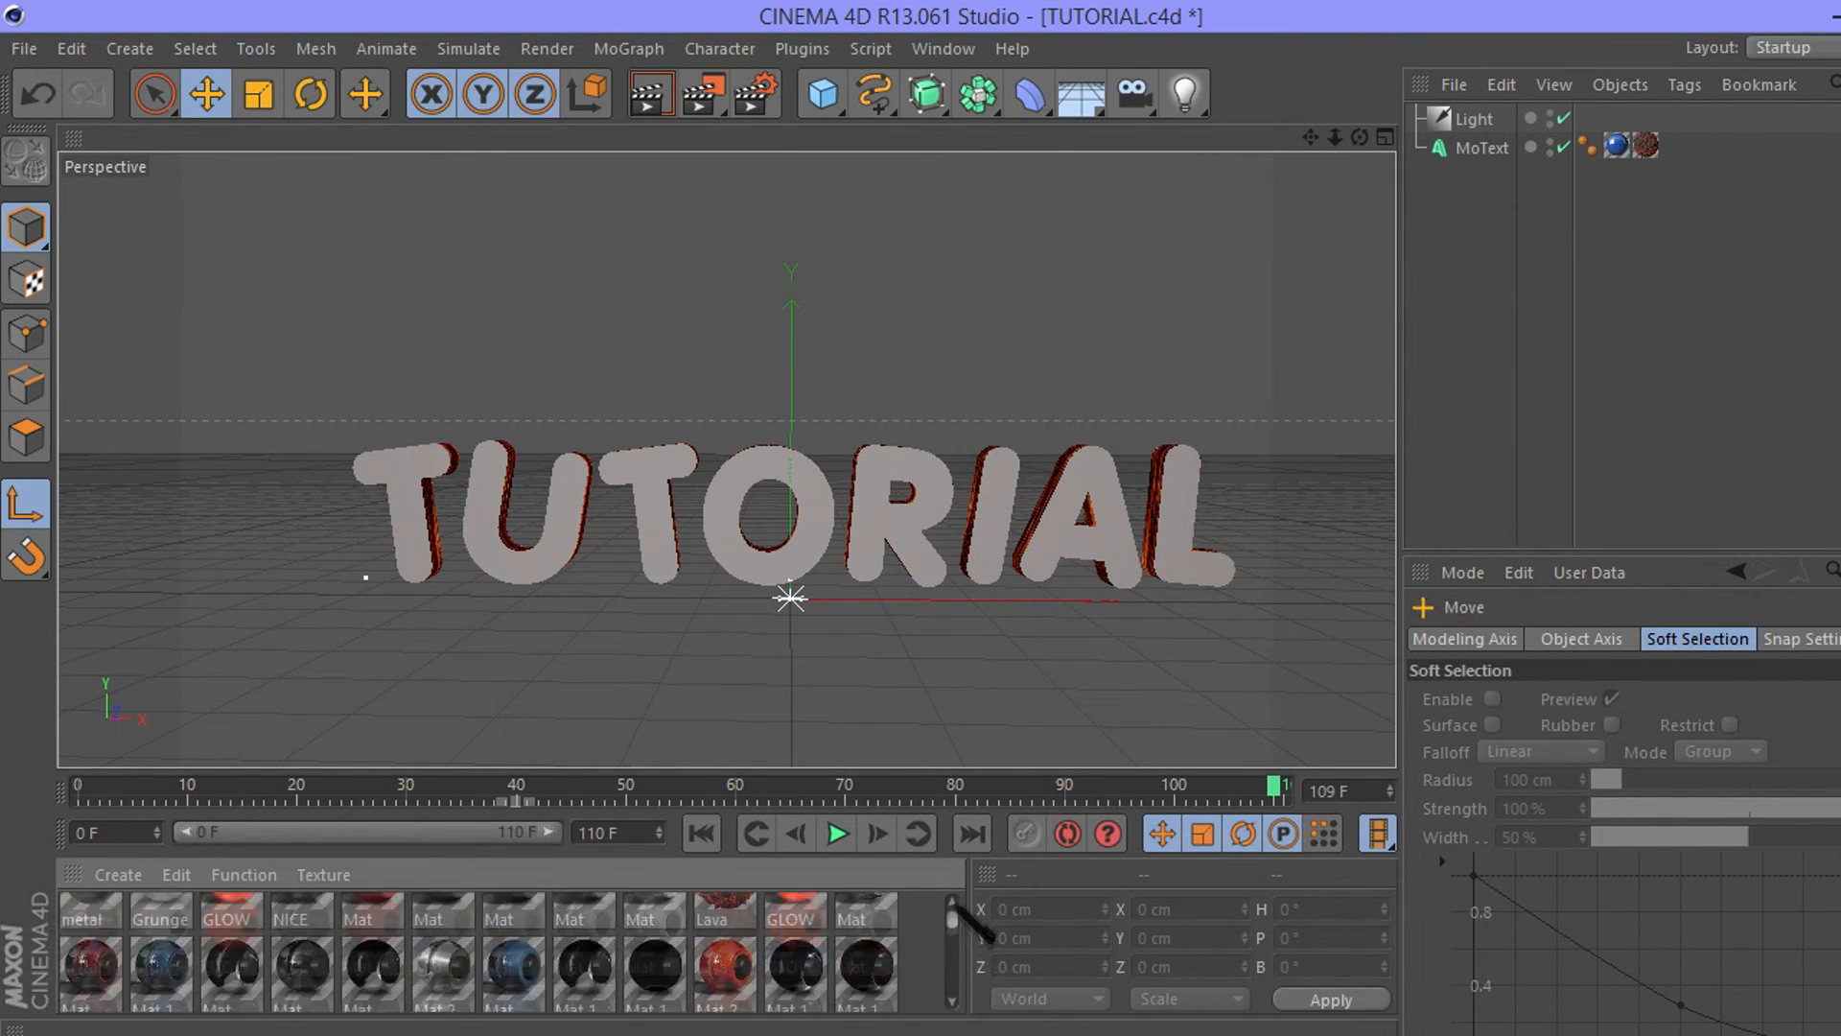
pyautogui.scroll(1, 954, 906)
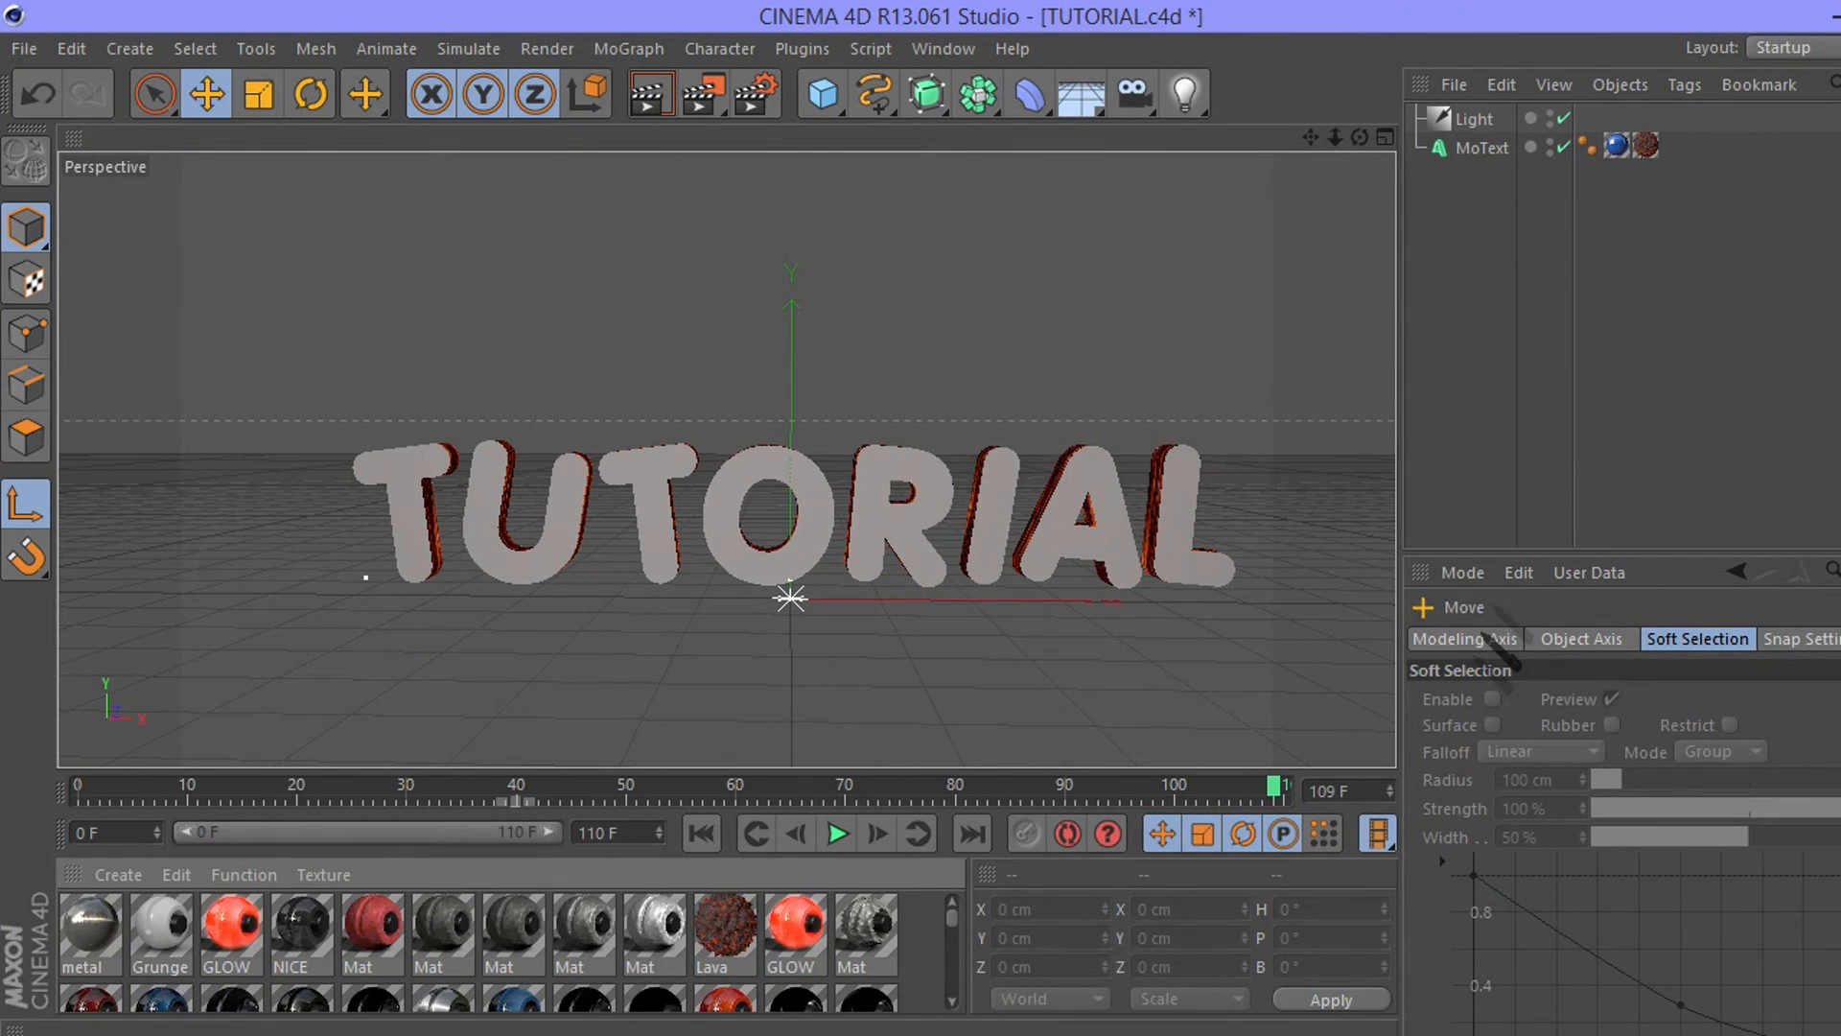